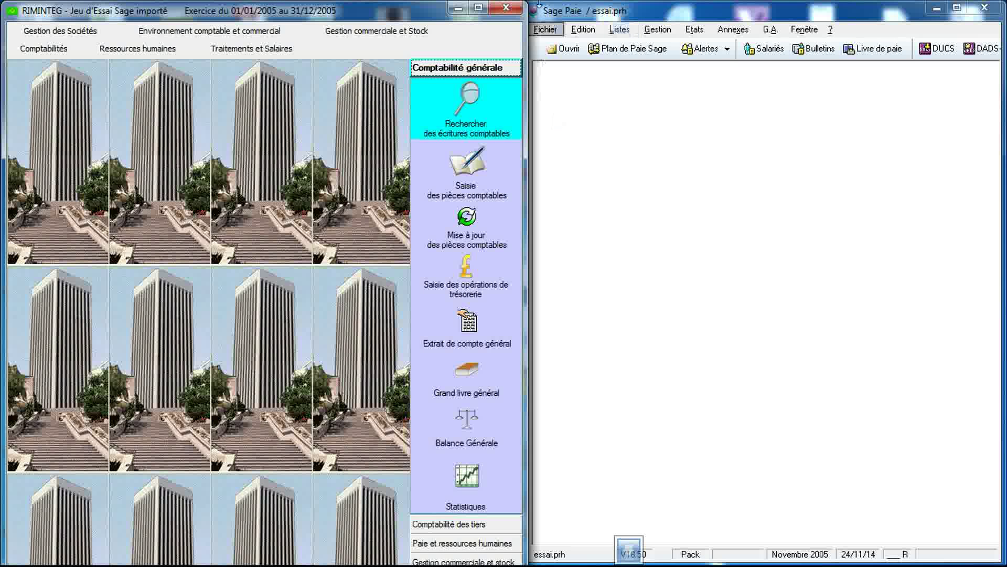
- Look up the version information of Sage Paie, and close the information window
left_click(577, 11)
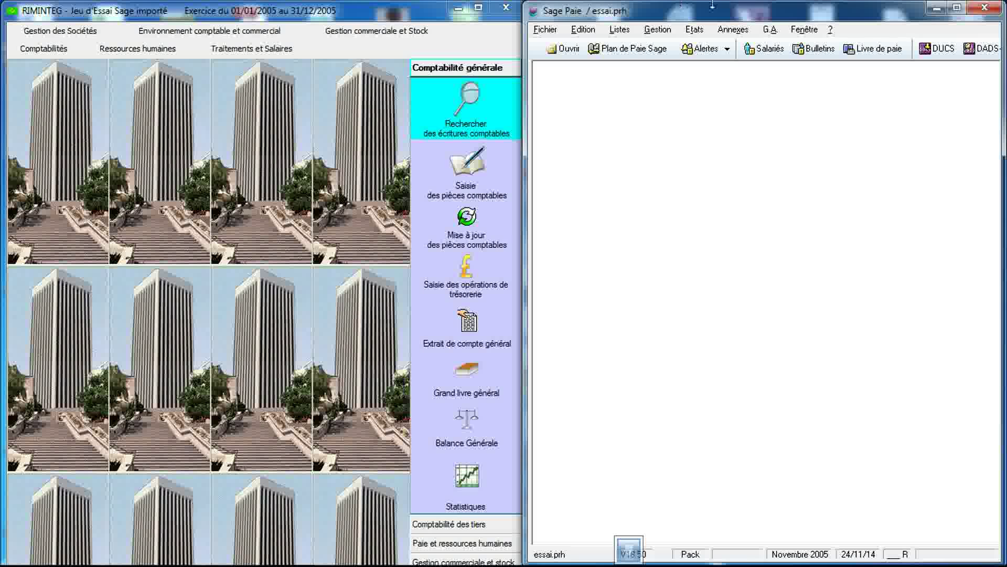
left_click(830, 29)
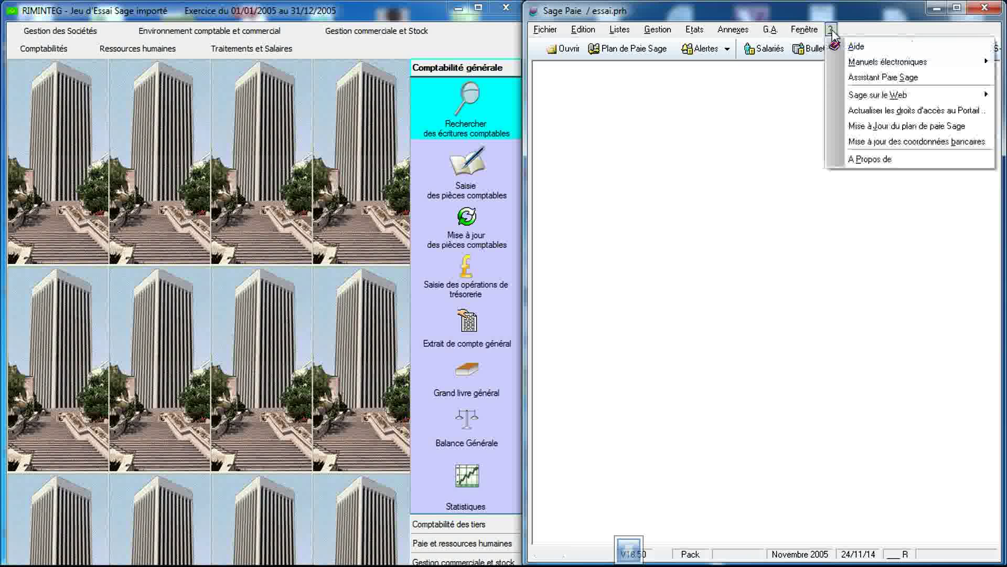
left_click(853, 163)
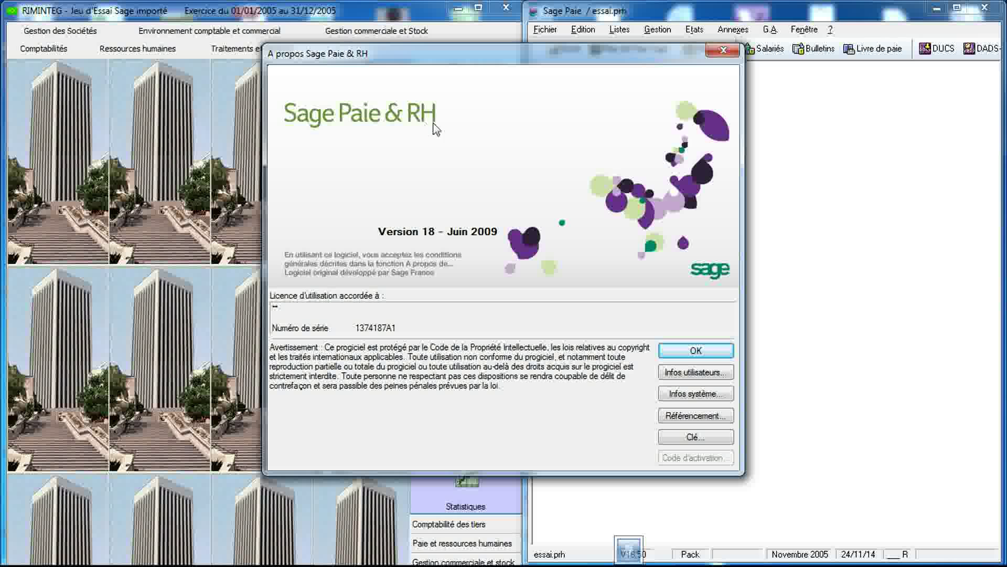
left_click(721, 53)
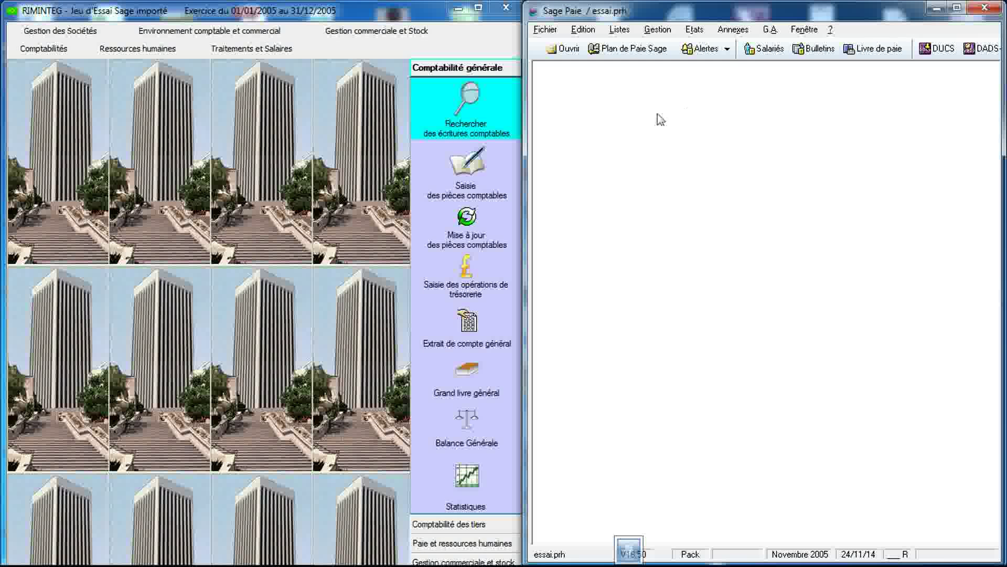
left_click(431, 15)
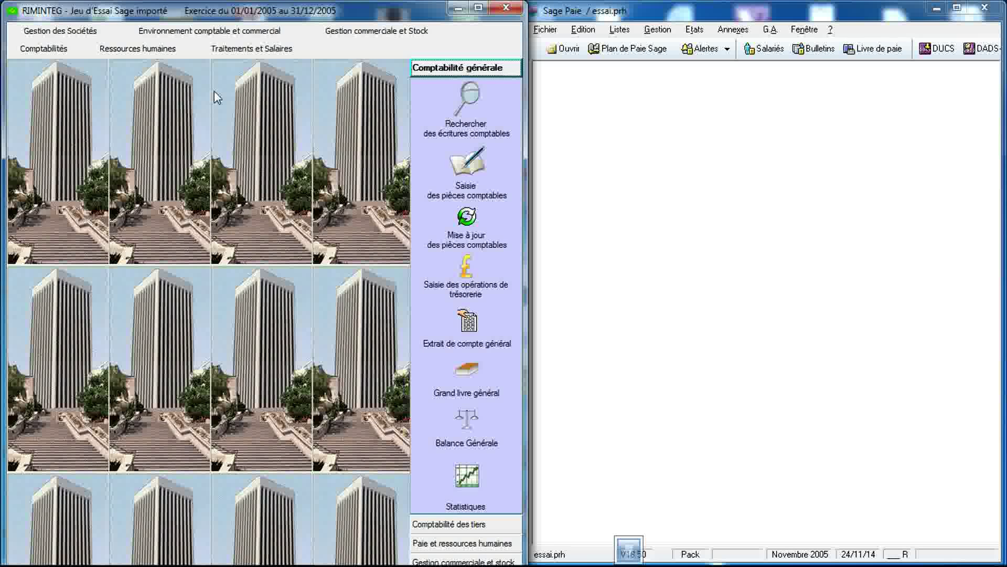
left_click(162, 50)
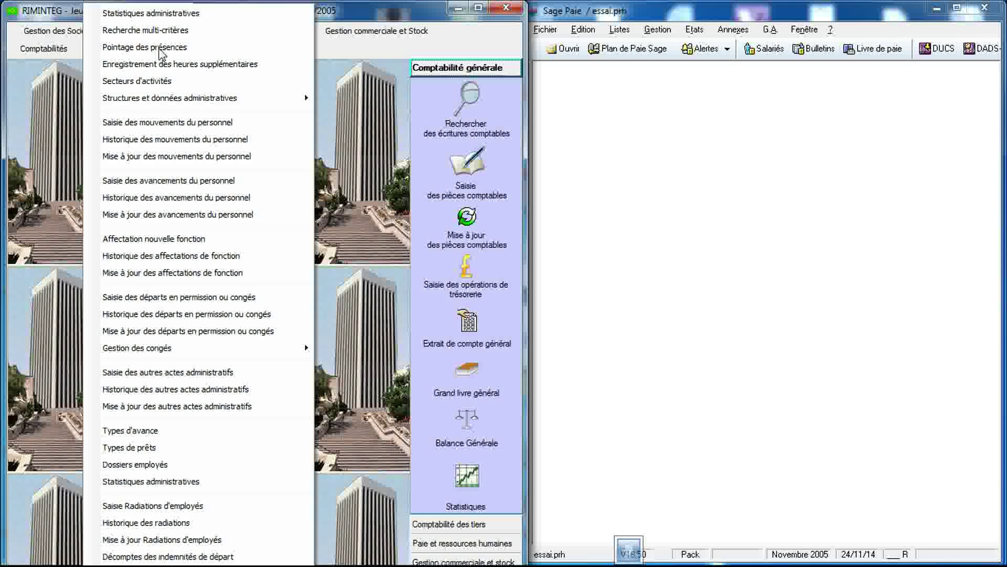
left_click(333, 54)
left_click(282, 55)
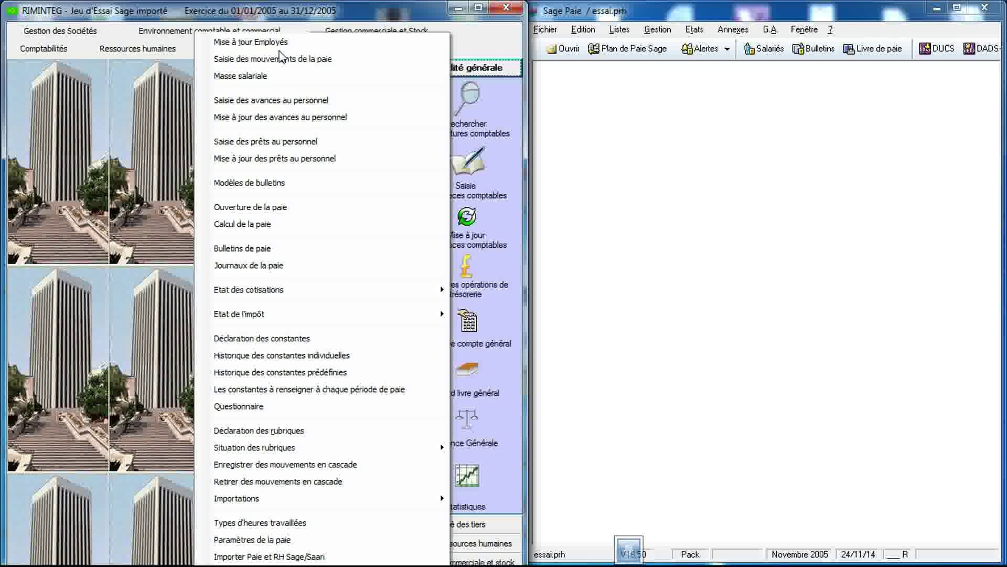
left_click(473, 48)
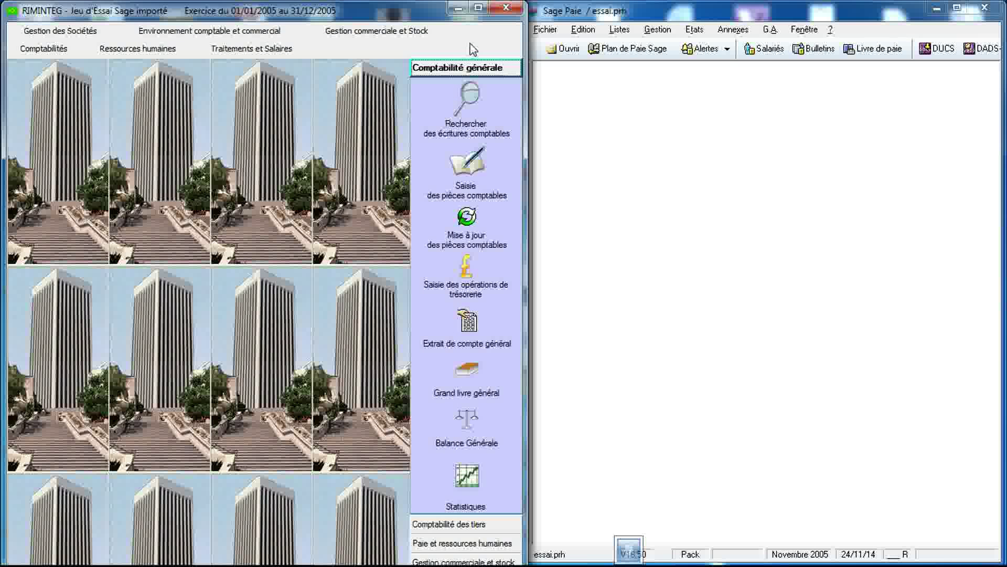
- Check the payroll constants declaration (Déclaration des Constantes) in RIMINTEG, and close it
left_click(273, 50)
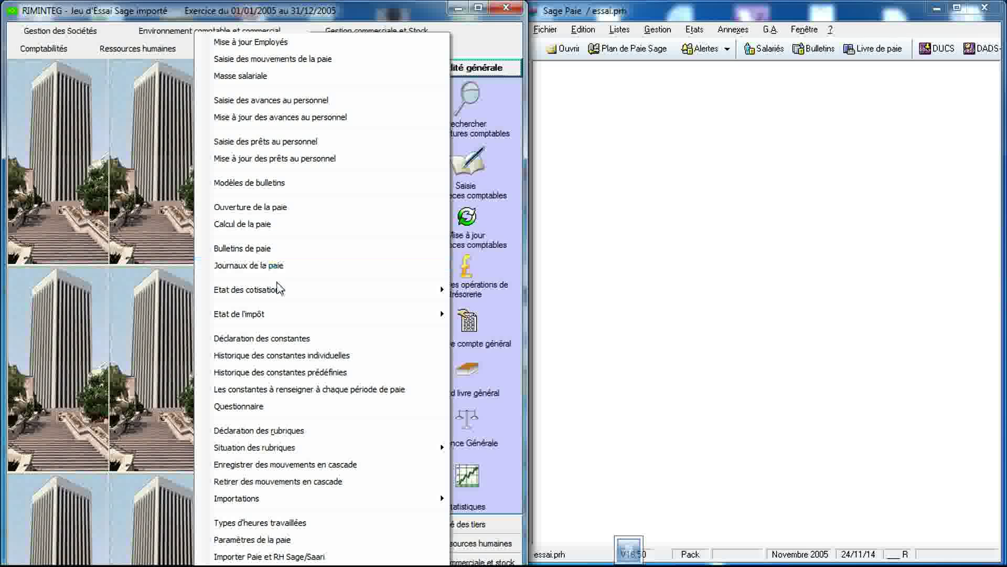
left_click(282, 338)
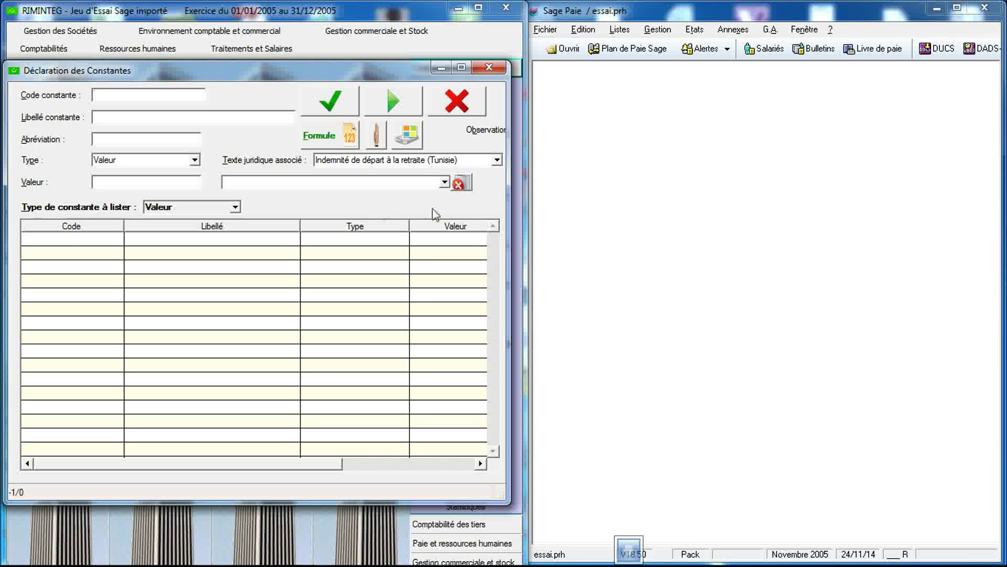
left_click(489, 68)
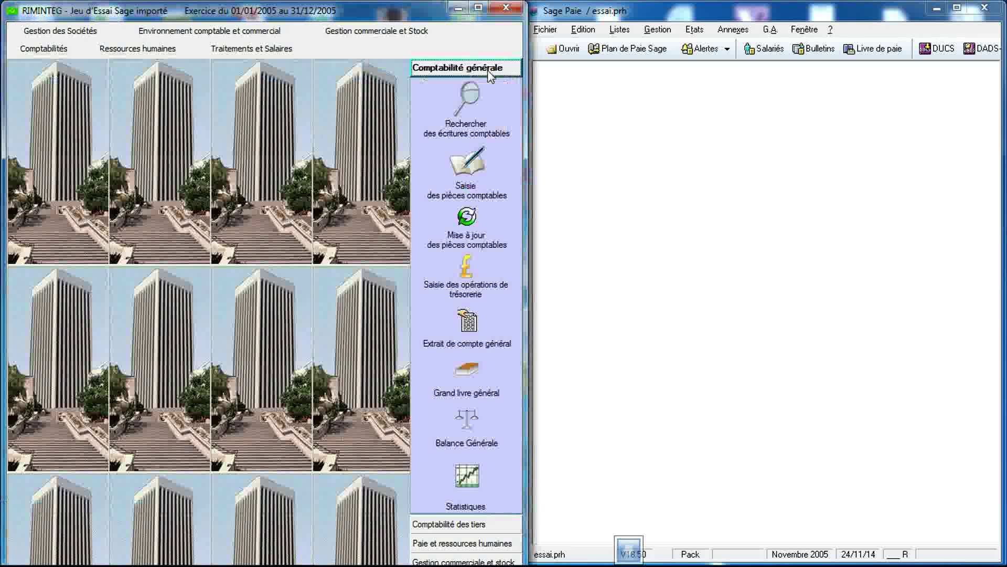
- Switch to Sage Paie and run a detailed edition of all constants, ABATMENT to ZFX_TXEX, with the Transfert option enabled
left_click(622, 105)
left_click(621, 32)
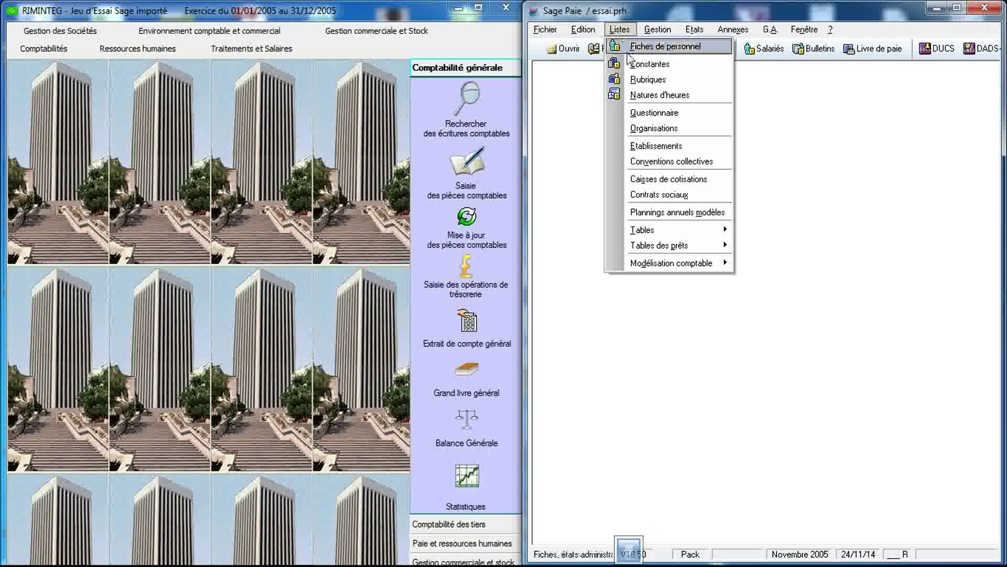
left_click(634, 67)
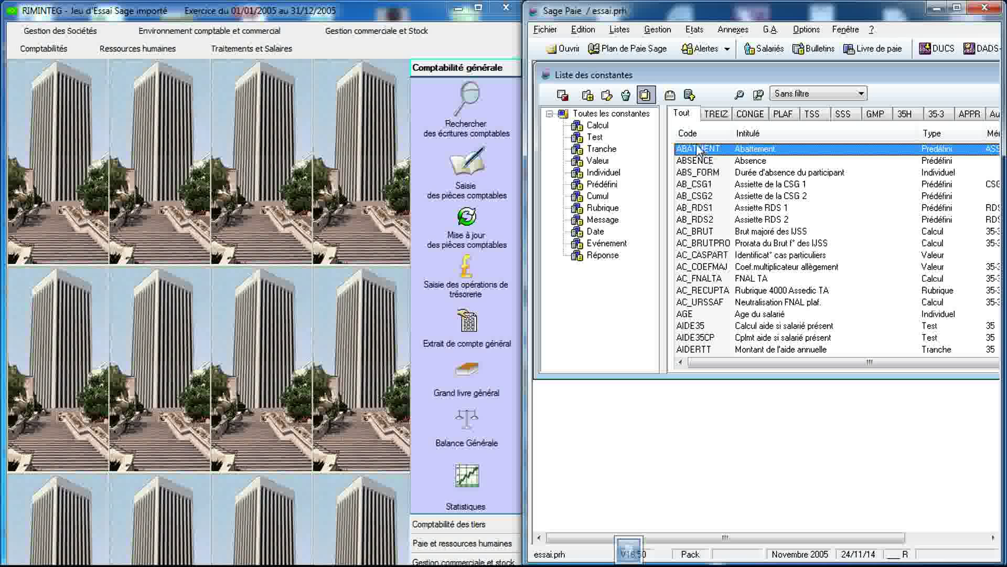
left_click(670, 96)
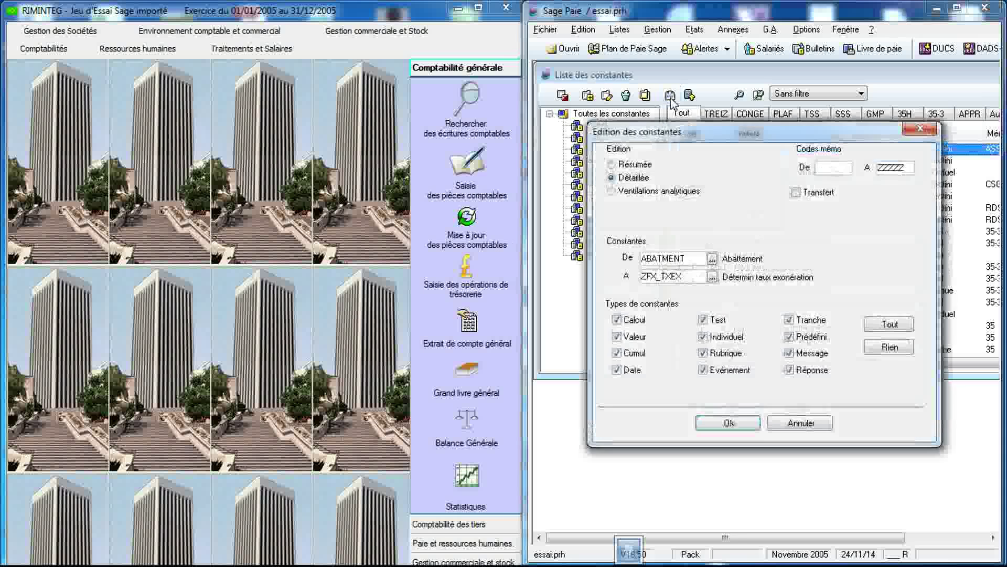
left_click(798, 195)
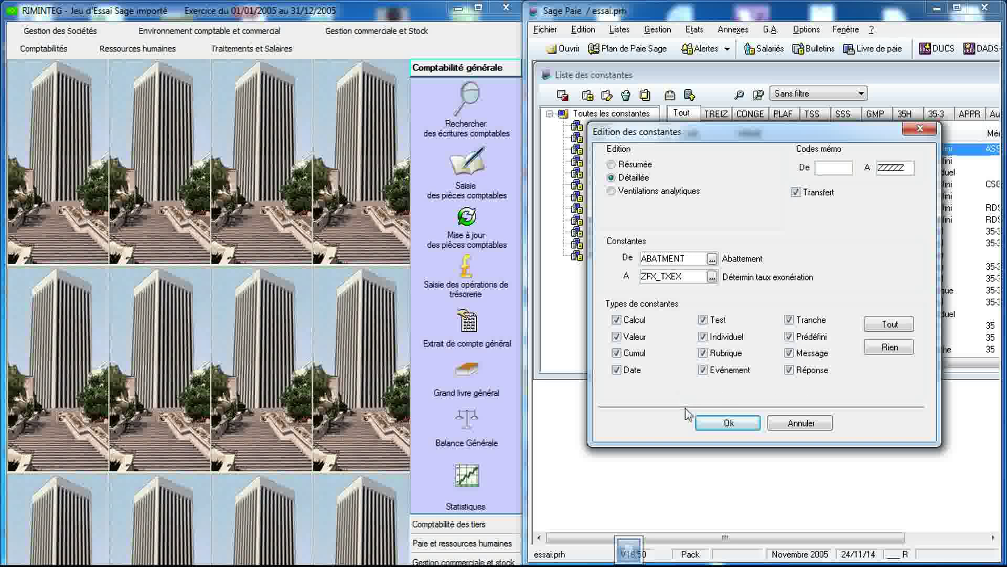
left_click(728, 424)
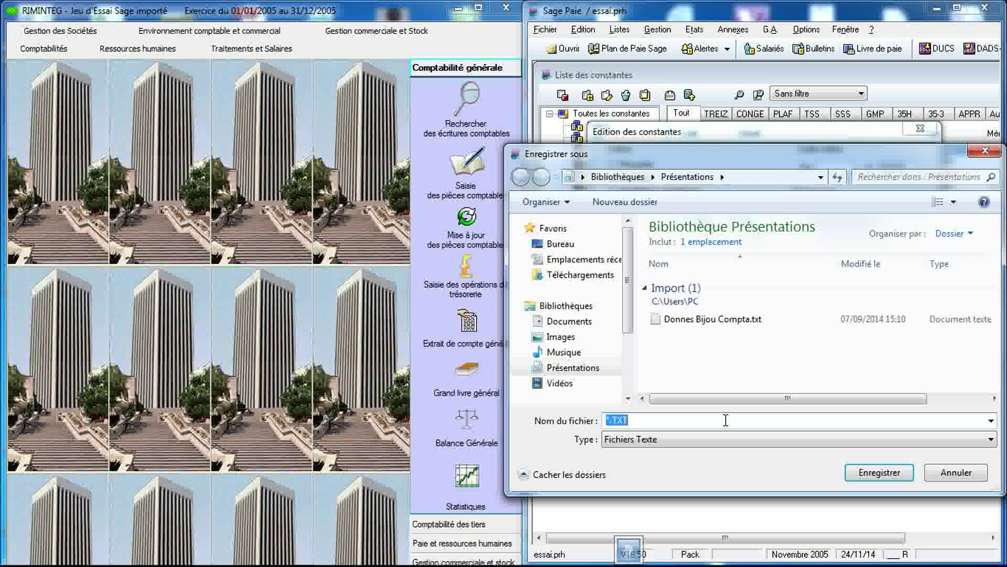
- Save the constants export as "Constantes Jeu d'essai.TXT" in the Présentations library and close the constants list
left_click(609, 419)
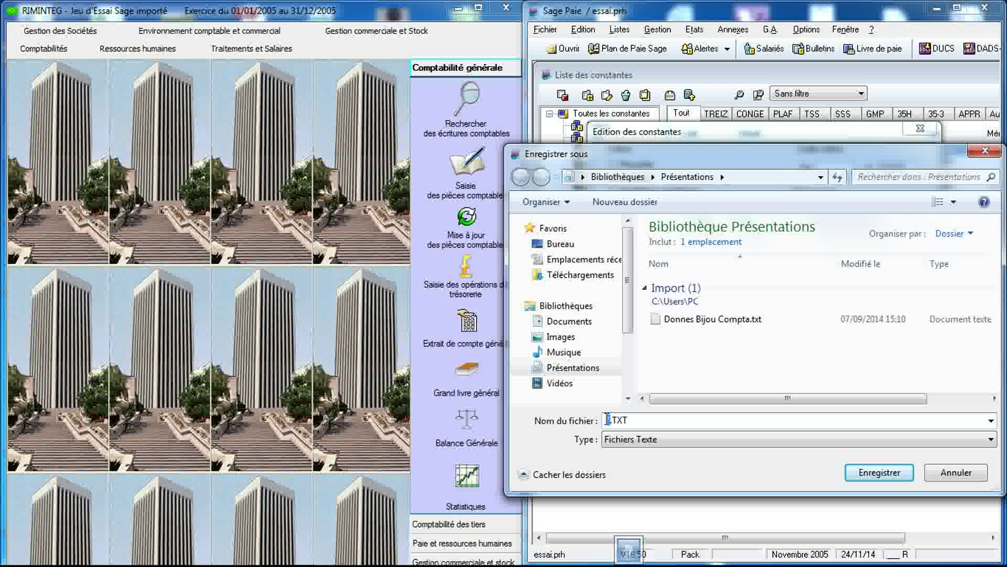
type("E")
type("onsta")
type("ntes ")
type("Je")
type("u d'e")
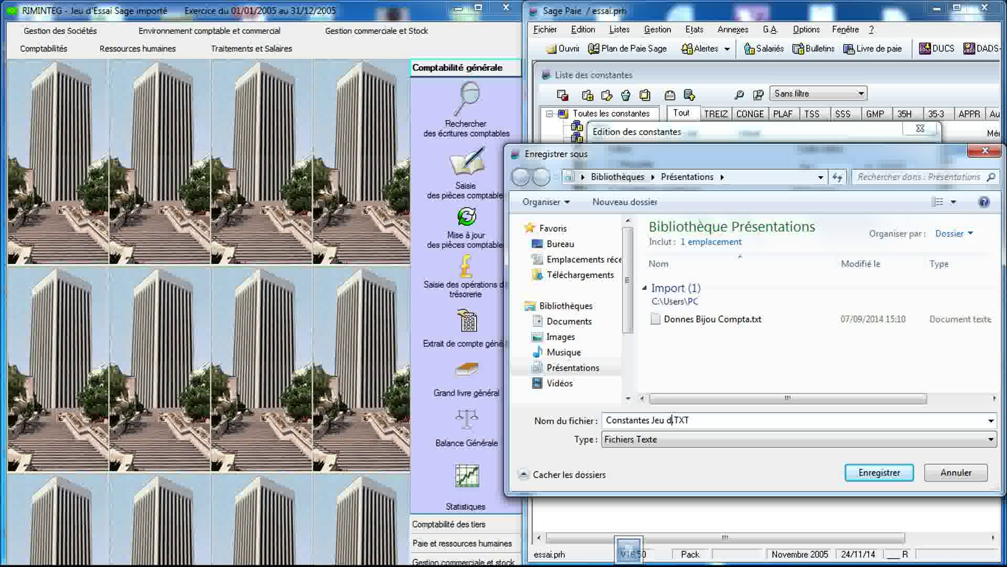
type("ssai")
key("Return")
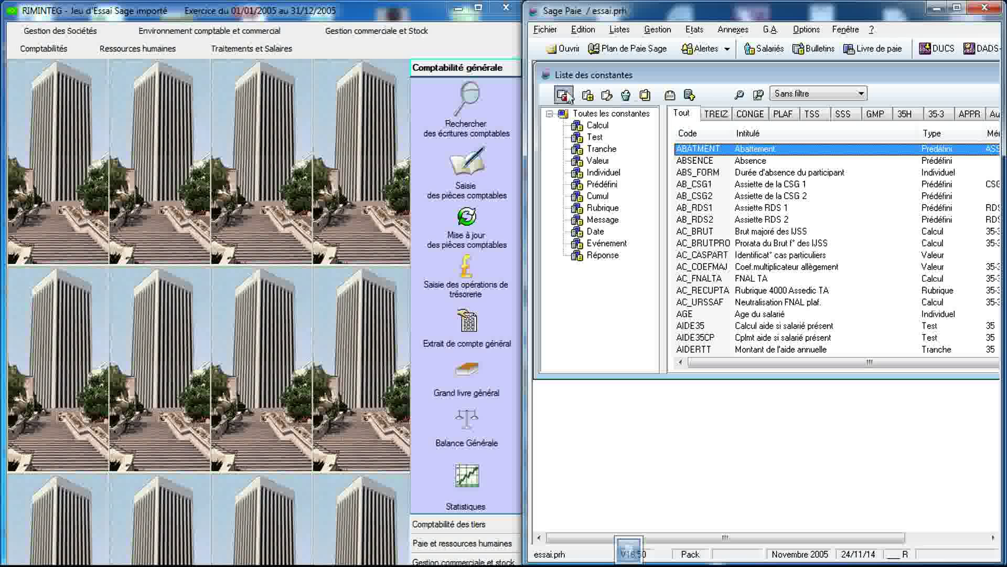
left_click(546, 76)
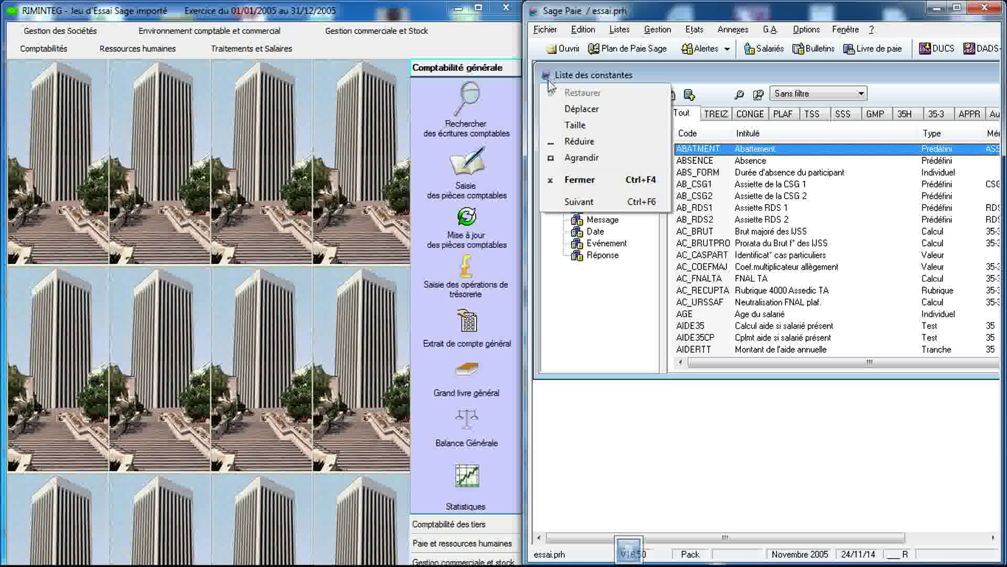
left_click(577, 180)
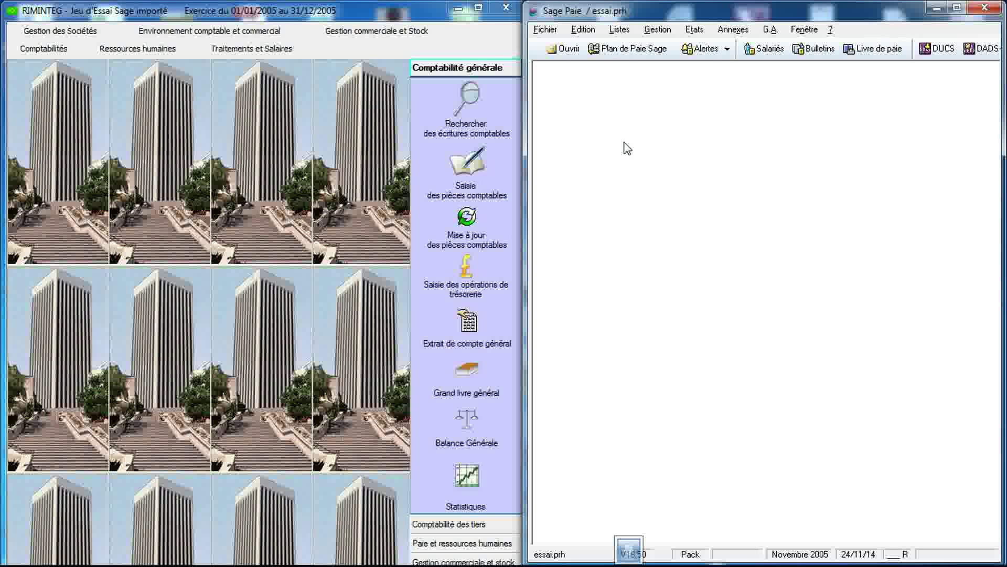
- Run a summary edition (Liste résumée) of the payroll rubriques, codes 1 to 9915, with the Transfert option enabled
left_click(618, 32)
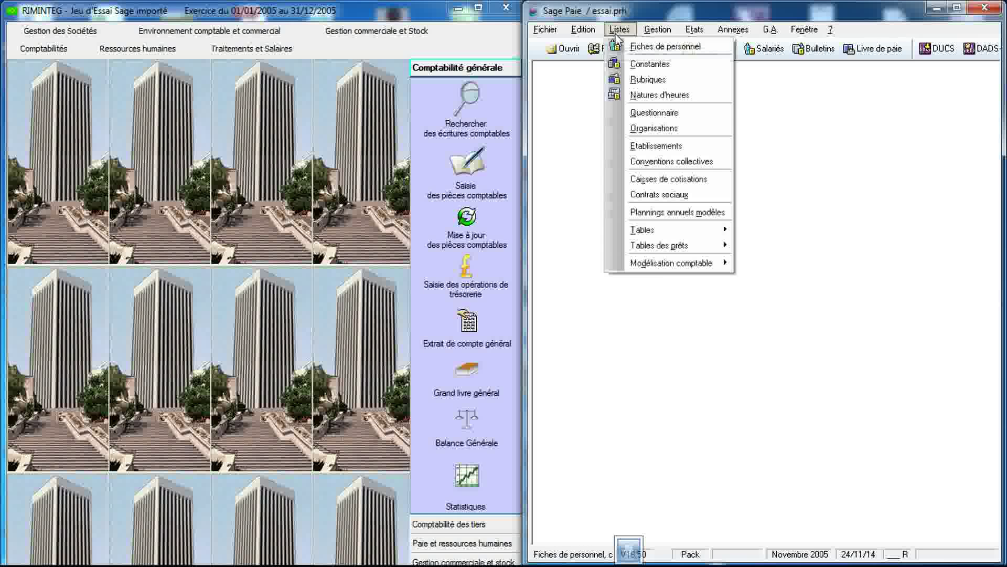
left_click(629, 83)
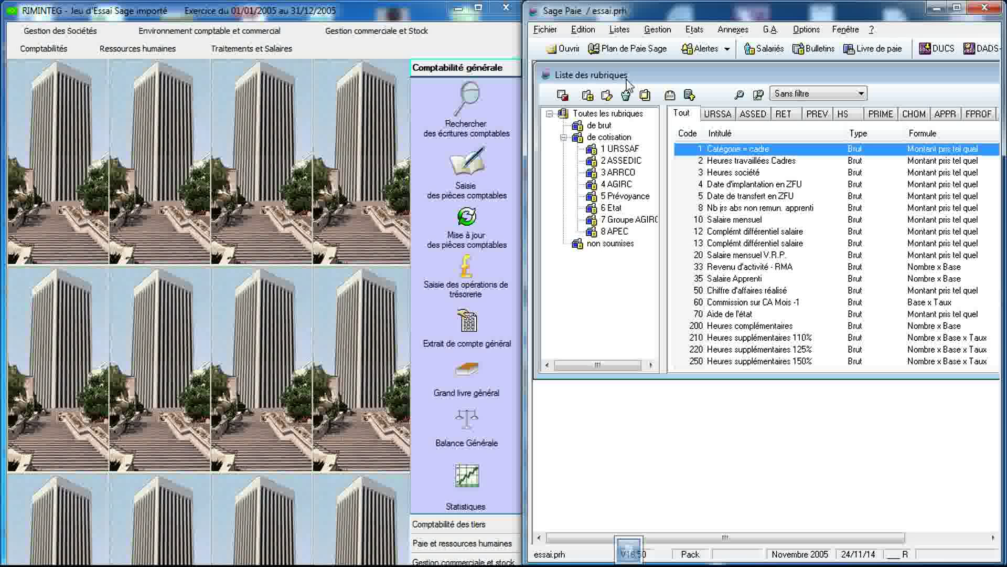
left_click(683, 149)
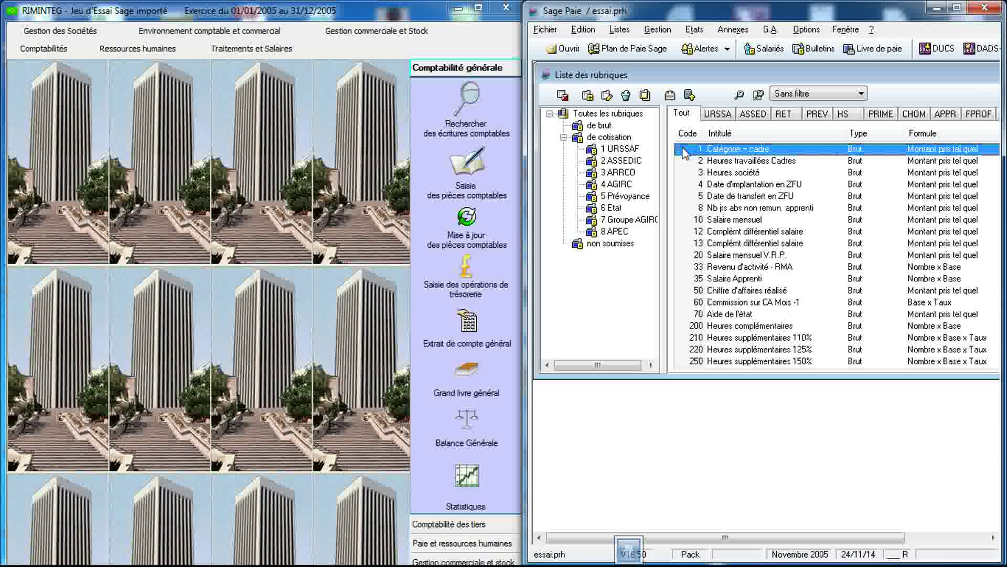
left_click(670, 96)
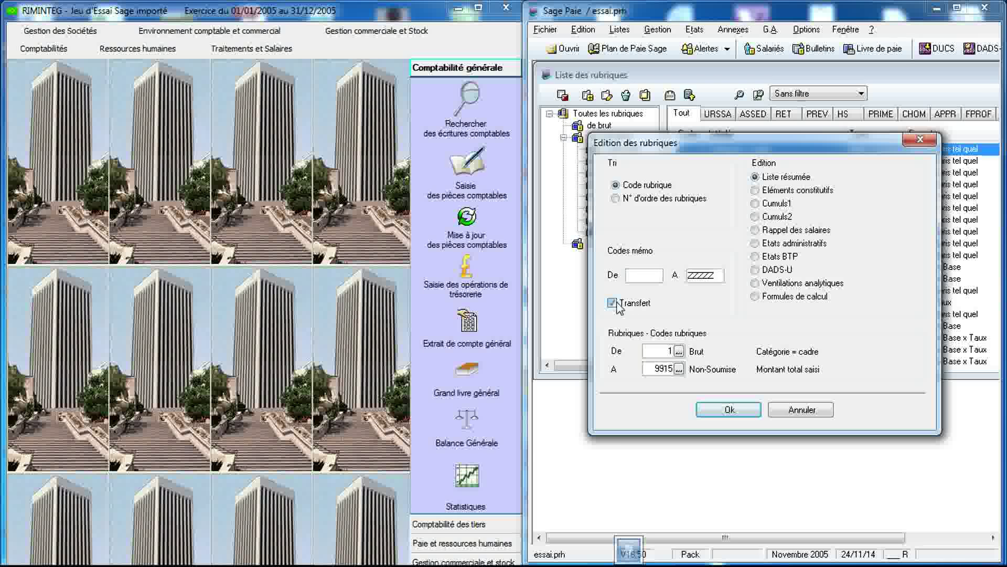
left_click(726, 413)
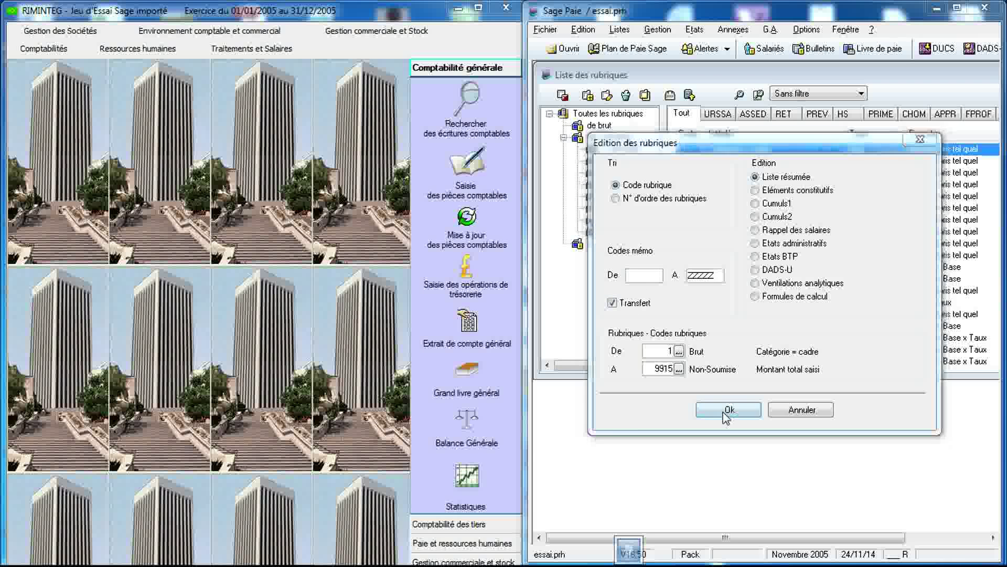
- Save the rubriques export as "Rubriques Jeu d'essai.TXT" in the Présentations library and close the rubriques list
left_click(609, 430)
key("BackSpace")
type("Rubriques")
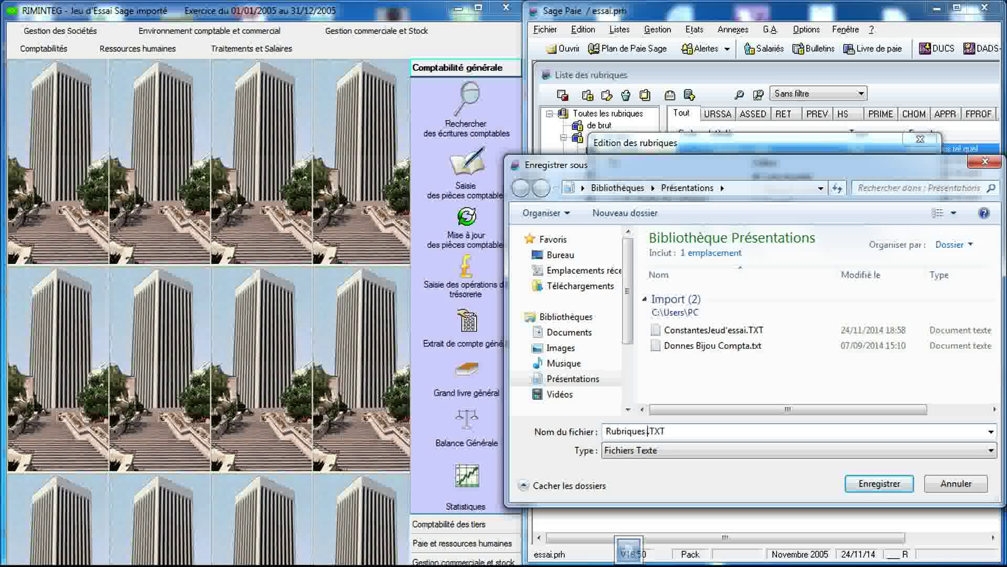
type(" Jeu d'essai")
key("Return")
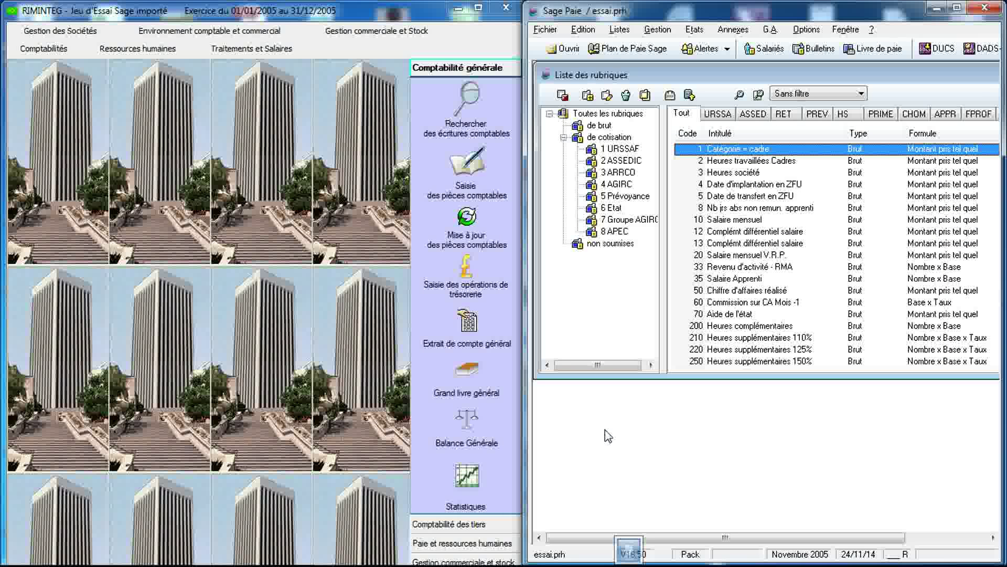
left_click(546, 75)
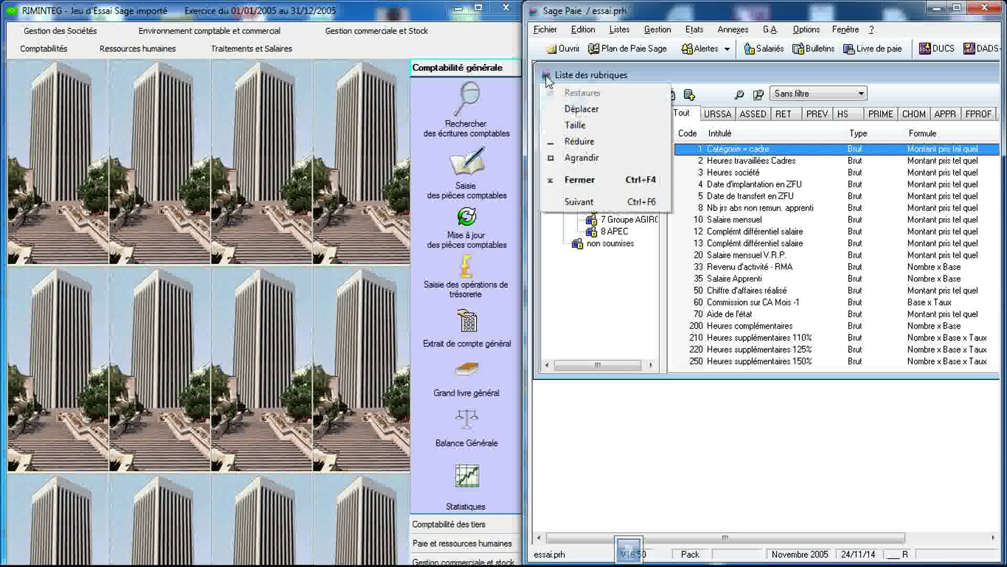
left_click(572, 180)
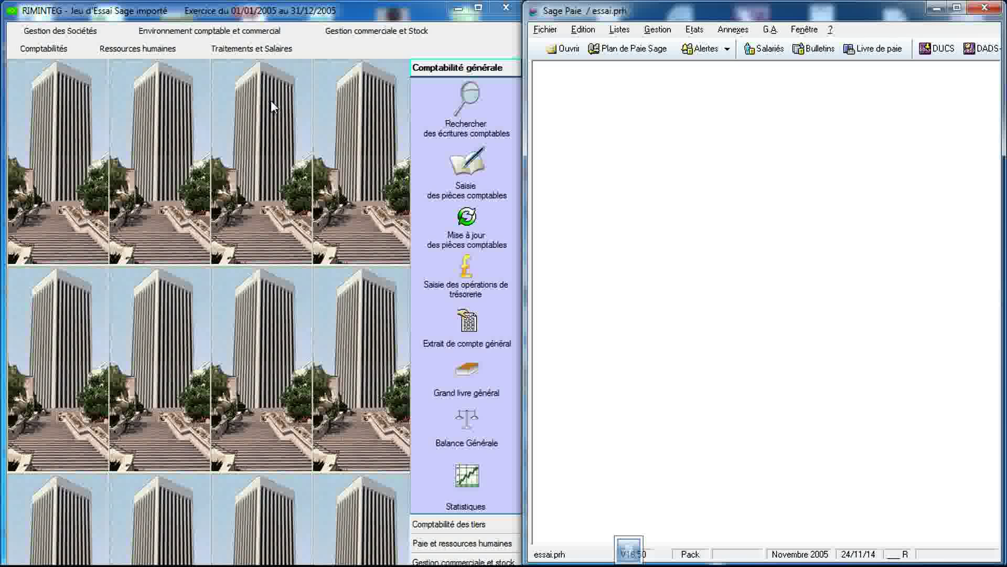
- Switch to RIMINTEG and open the constants import for Sage/Saari payroll data
left_click(261, 50)
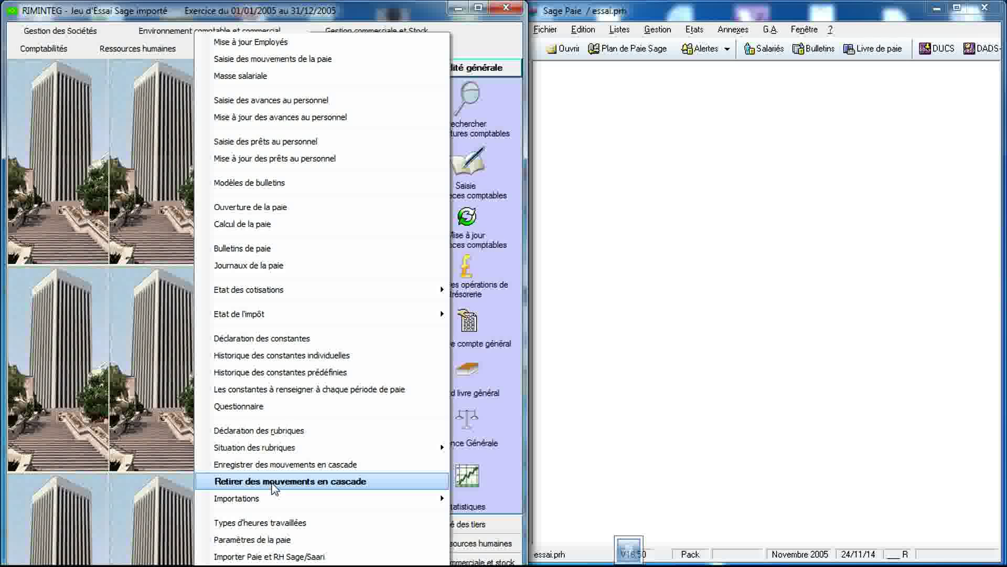
left_click(274, 557)
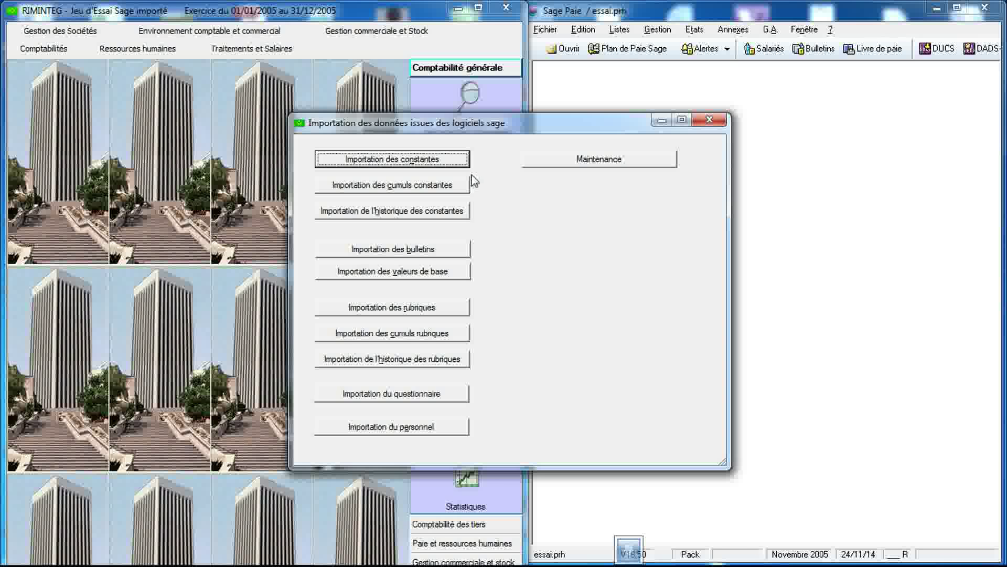
left_click(413, 166)
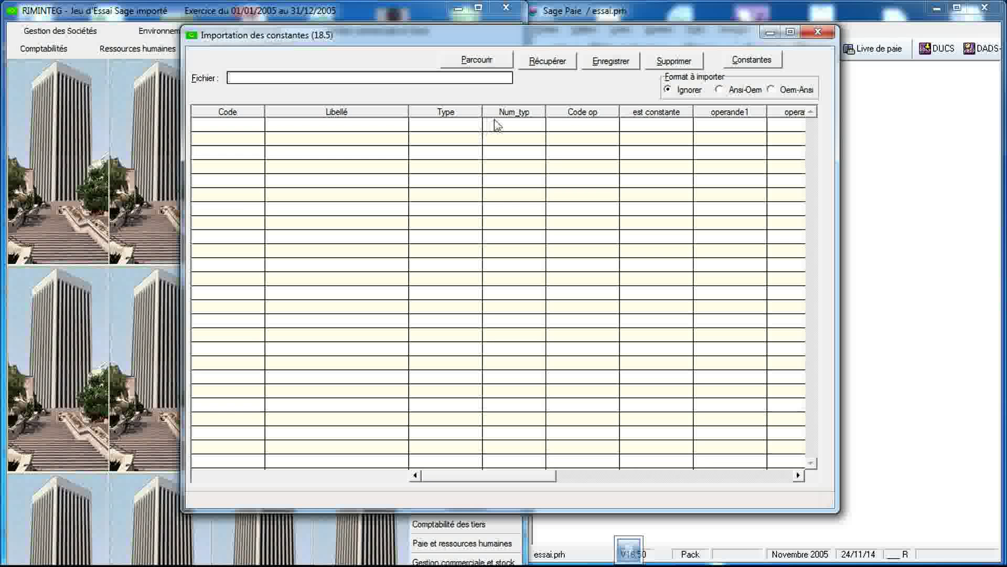
- Select ConstantesJeud'essai.TXT from the Présentations library as the constants import file and retrieve its contents
left_click(489, 66)
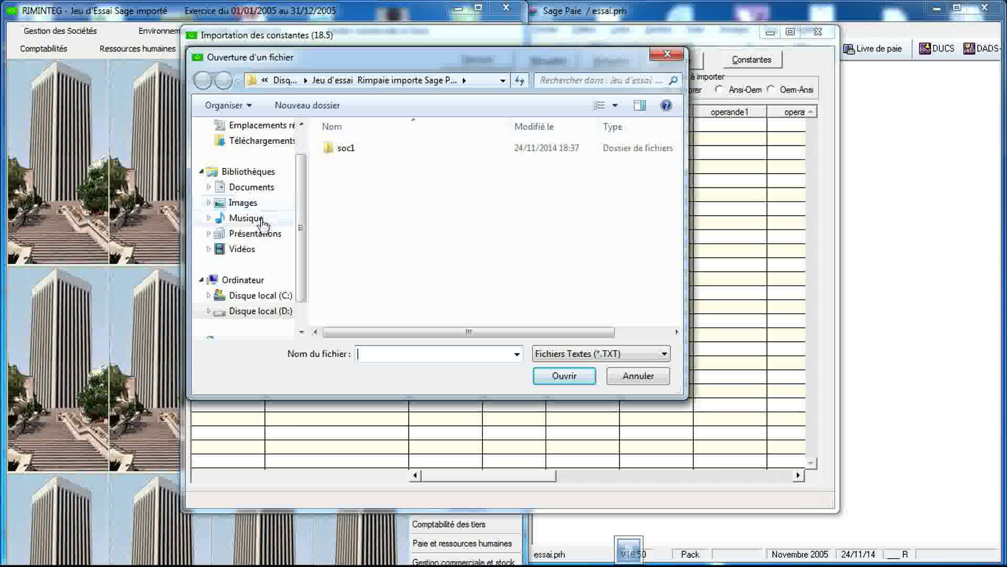
left_click(254, 235)
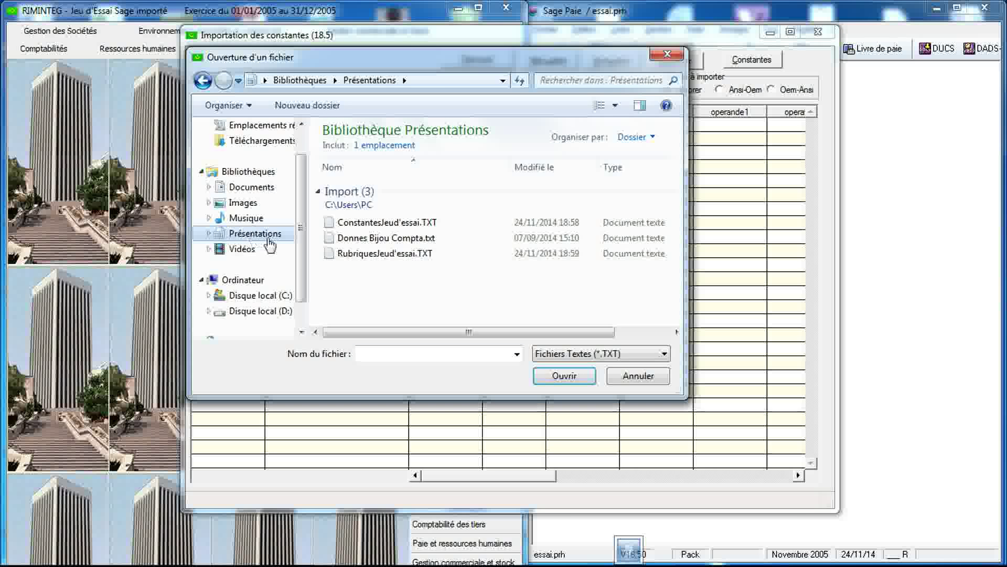
left_click(331, 227)
double_click(331, 227)
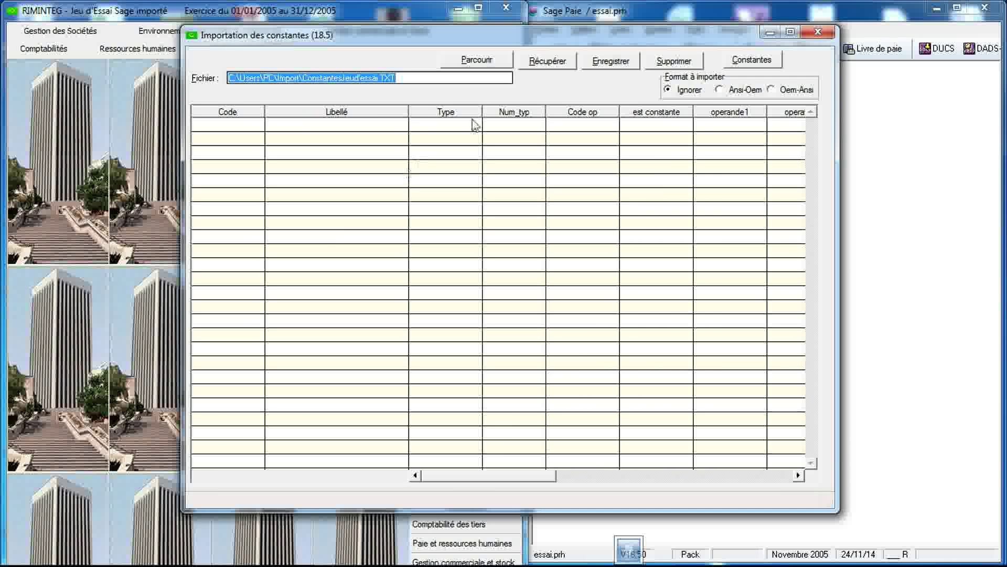
left_click(551, 66)
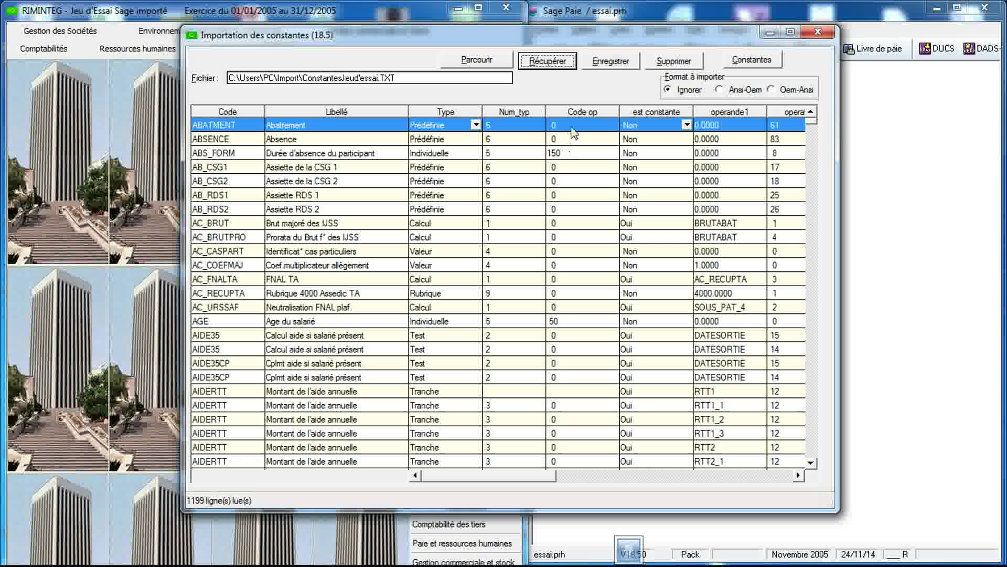
- Save the retrieved constants to the payroll data and close the constants import
left_click(602, 67)
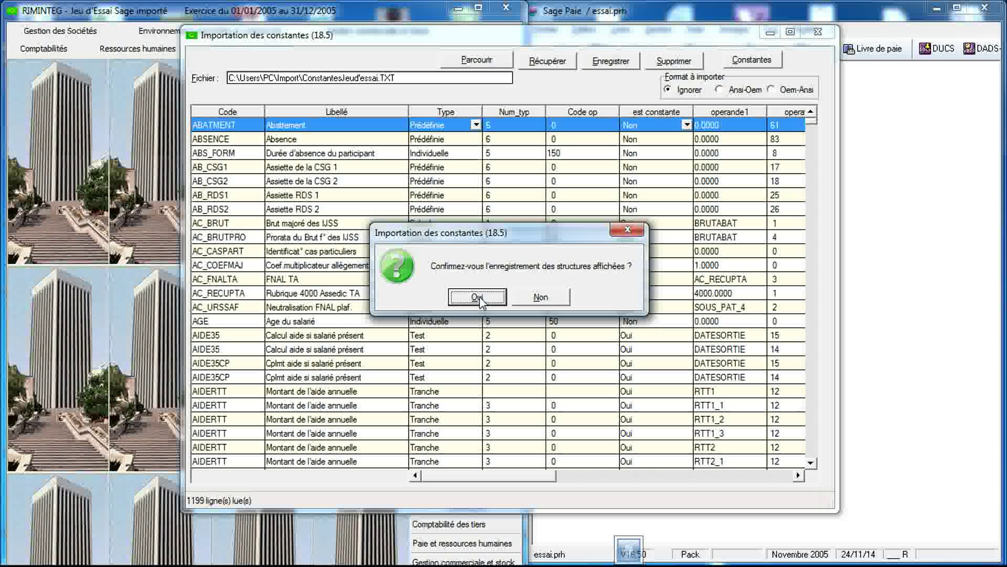
left_click(477, 297)
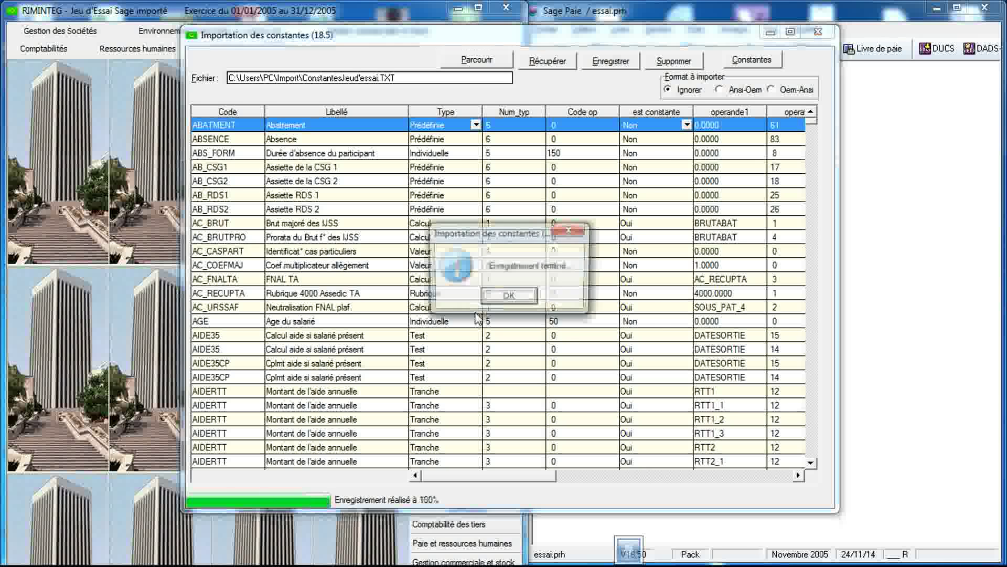
left_click(497, 297)
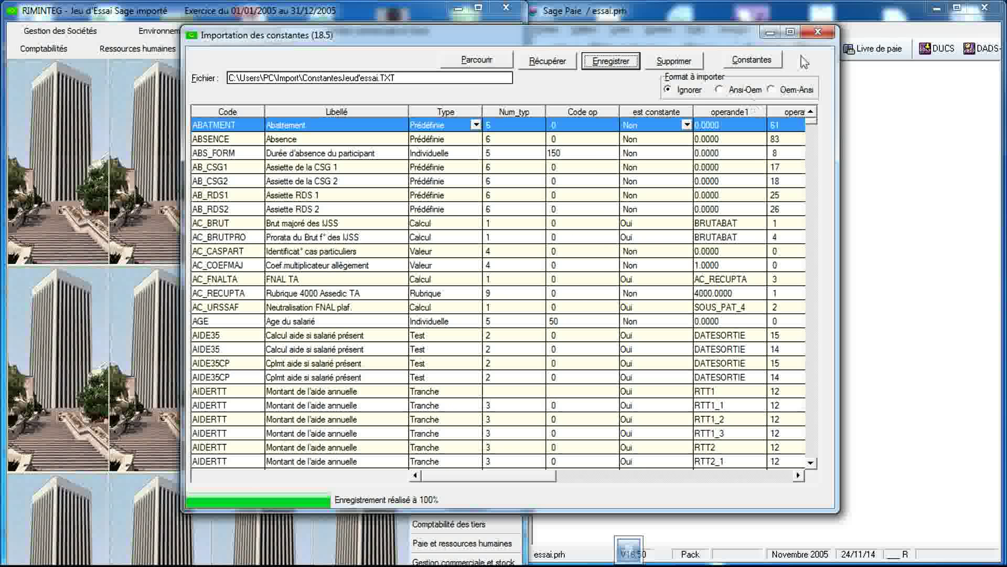
left_click(817, 32)
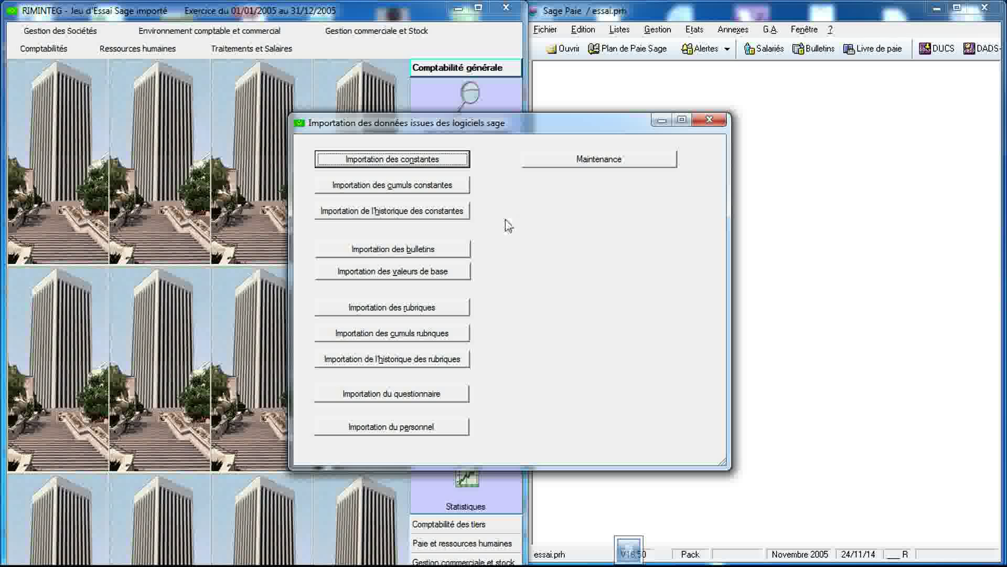
- Open the rubriques import, choose RubriquesJeud'essai.TXT as the source file and retrieve its contents
left_click(408, 310)
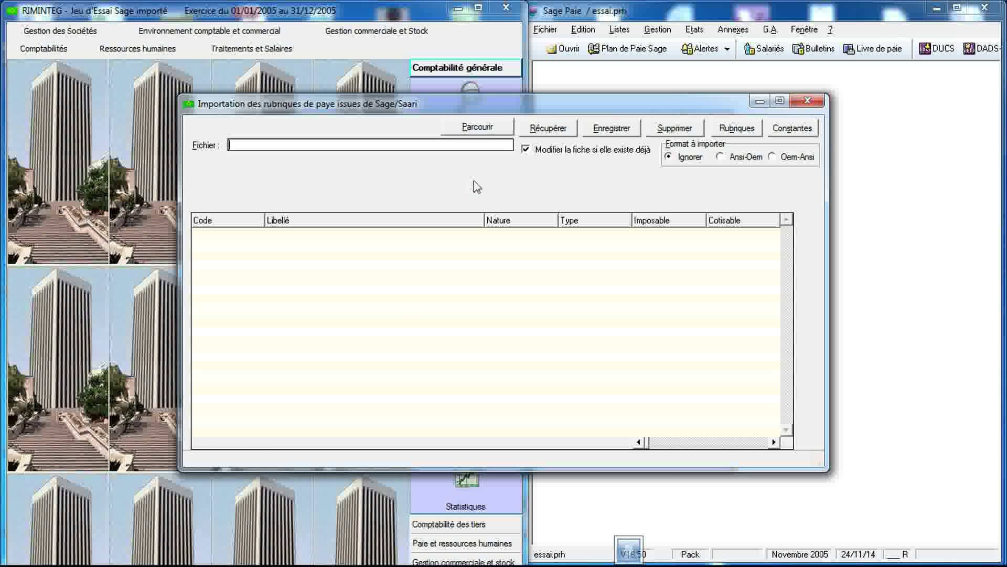
left_click(489, 132)
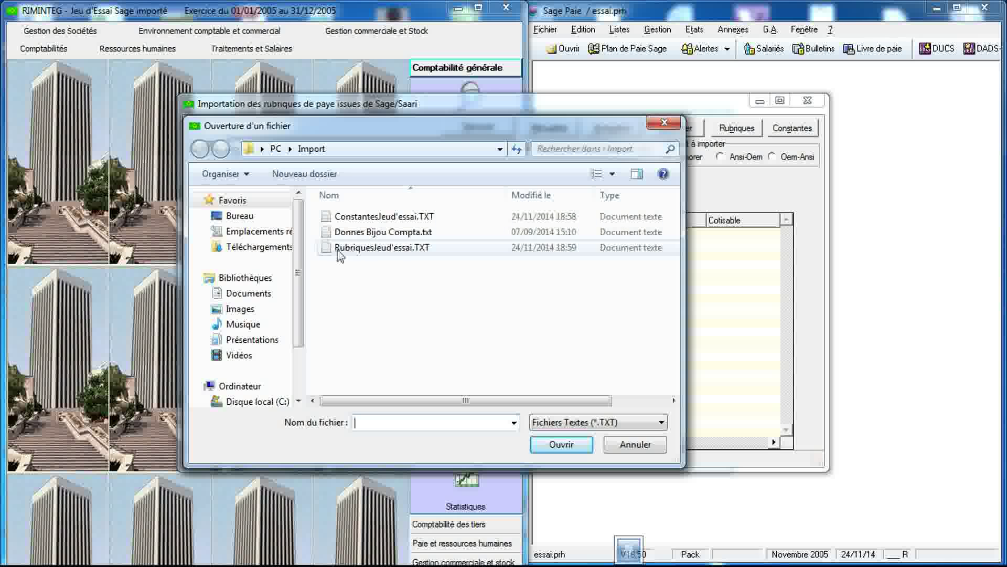
left_click(330, 248)
double_click(329, 247)
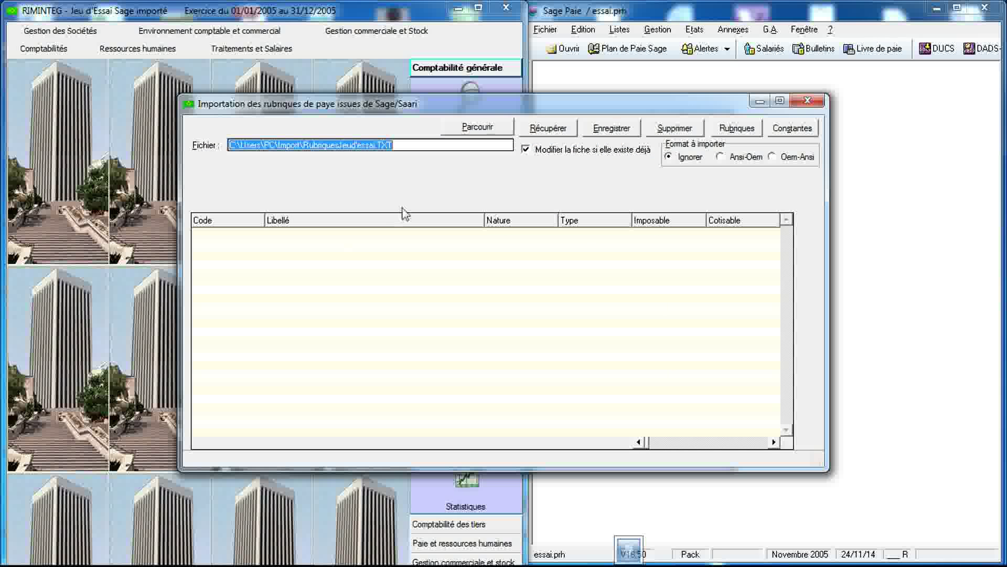
left_click(546, 135)
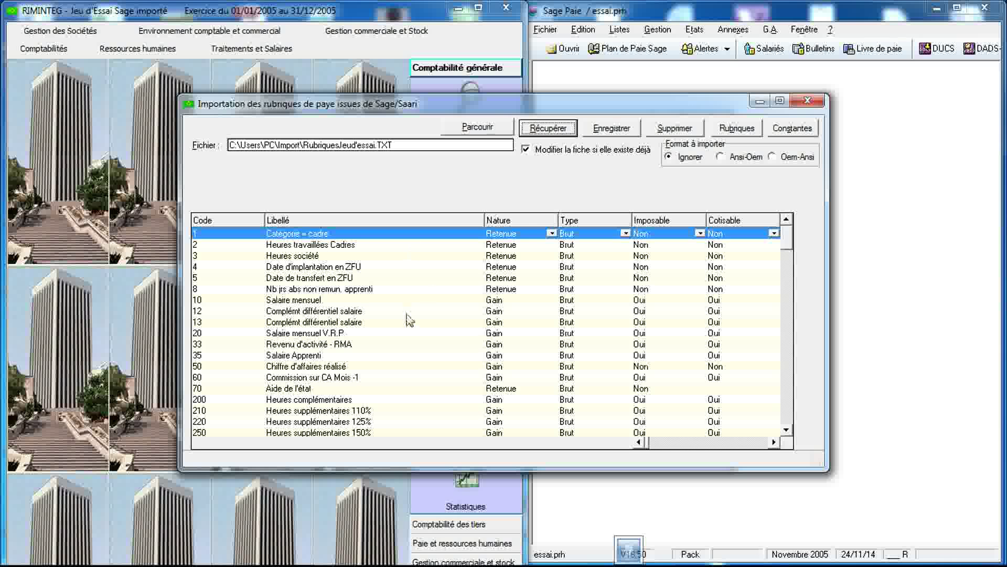
- Save the retrieved rubriques to the payroll data and close the rubriques and Sage data import windows
left_click(612, 132)
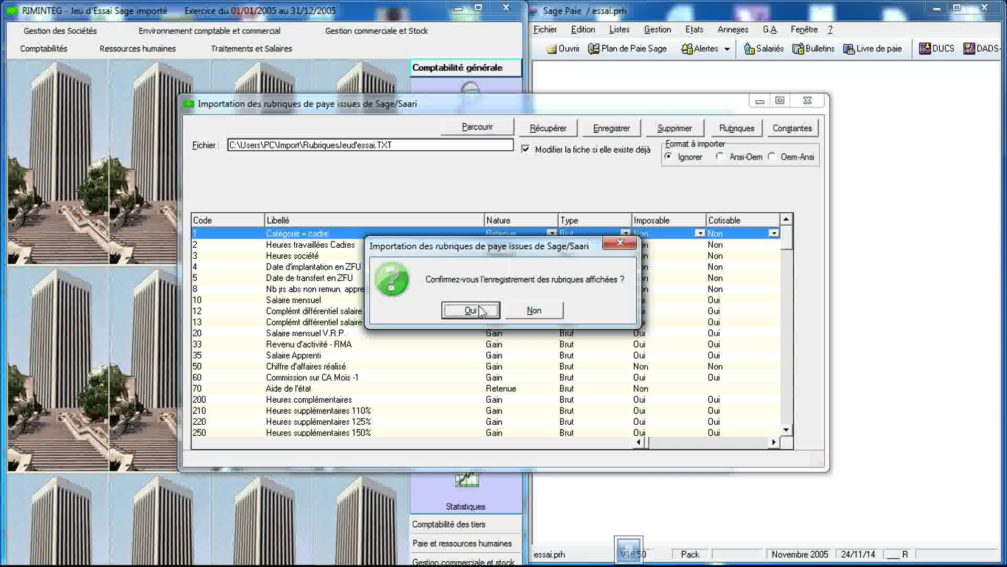
left_click(480, 311)
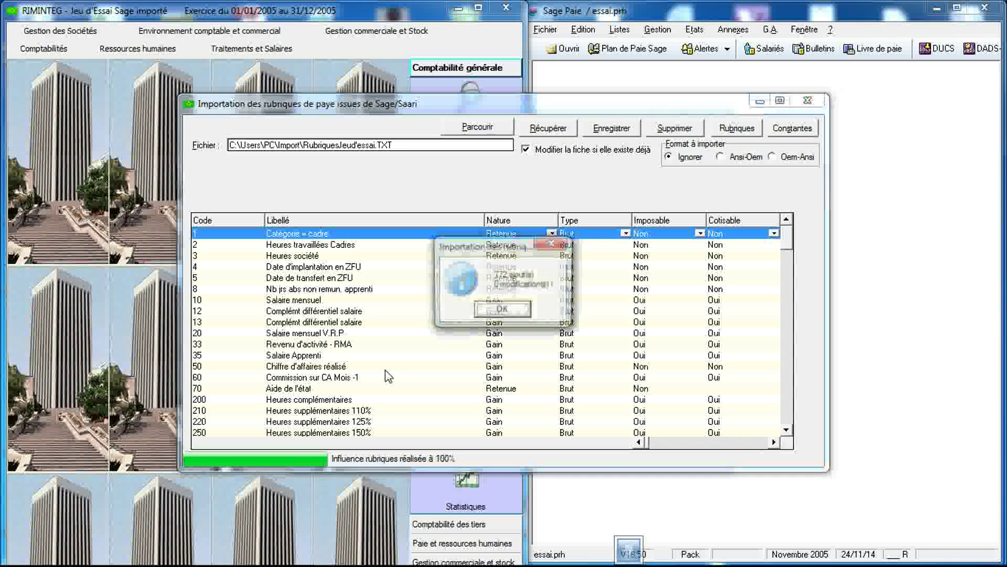
left_click(489, 313)
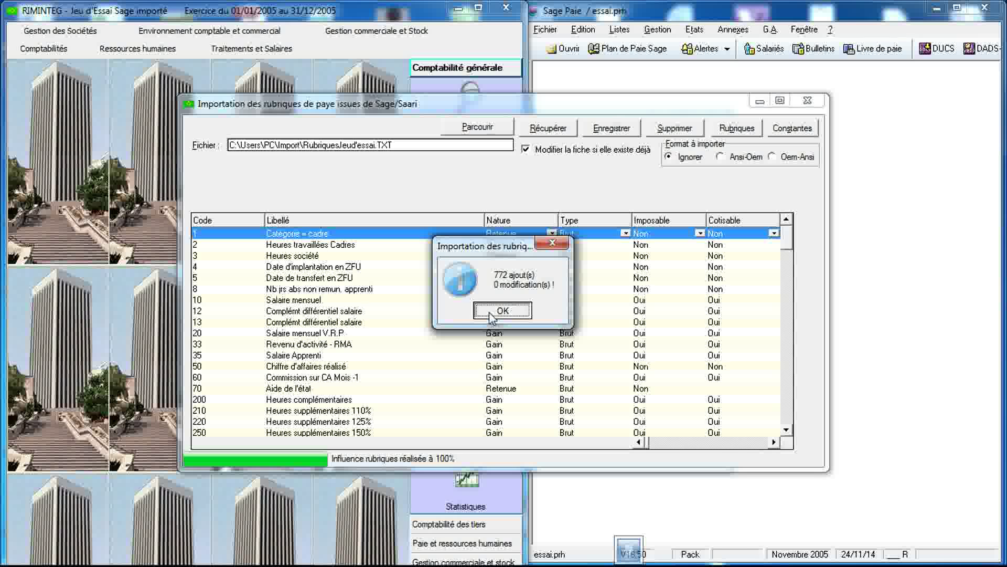
left_click(491, 315)
left_click(491, 313)
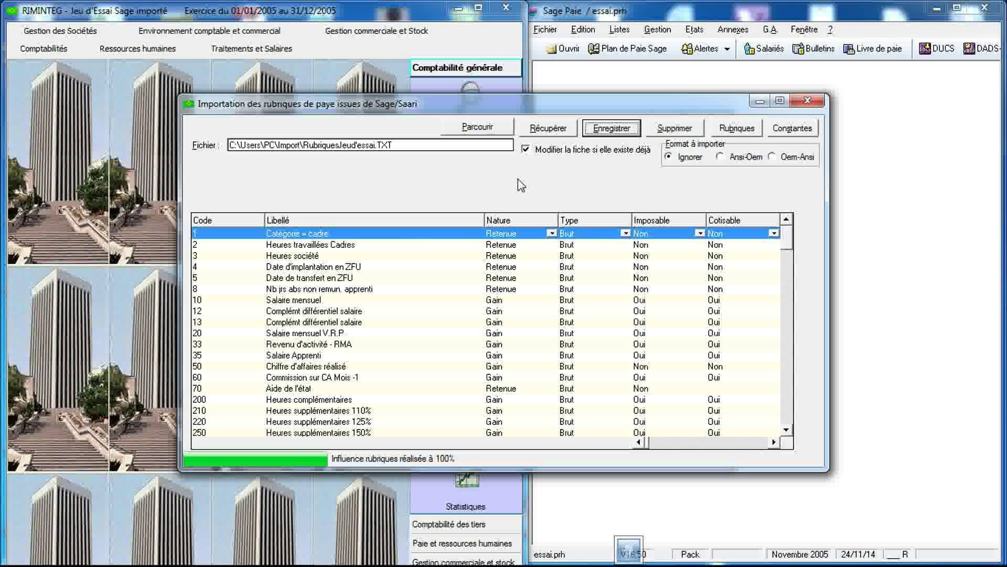
left_click(807, 101)
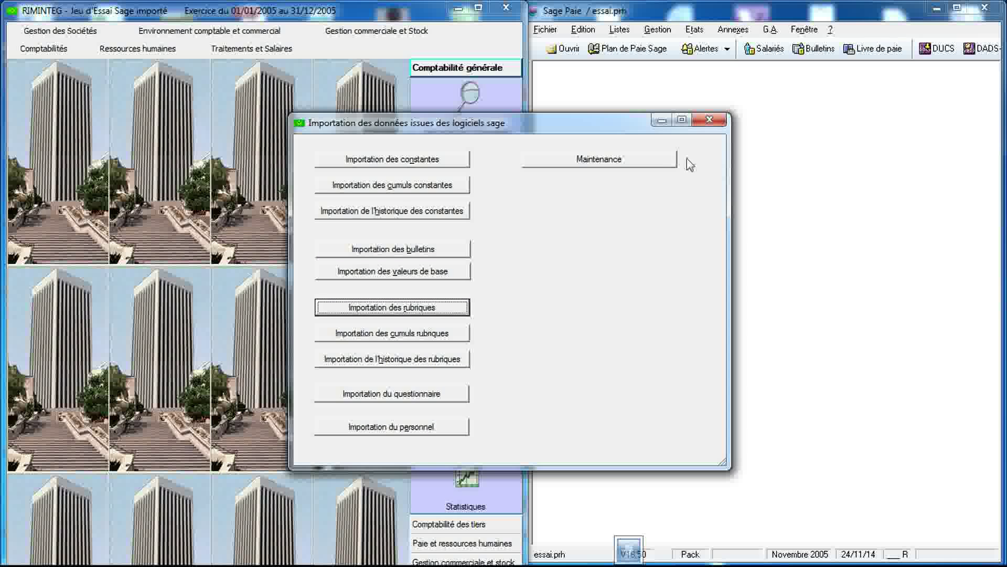
left_click(705, 122)
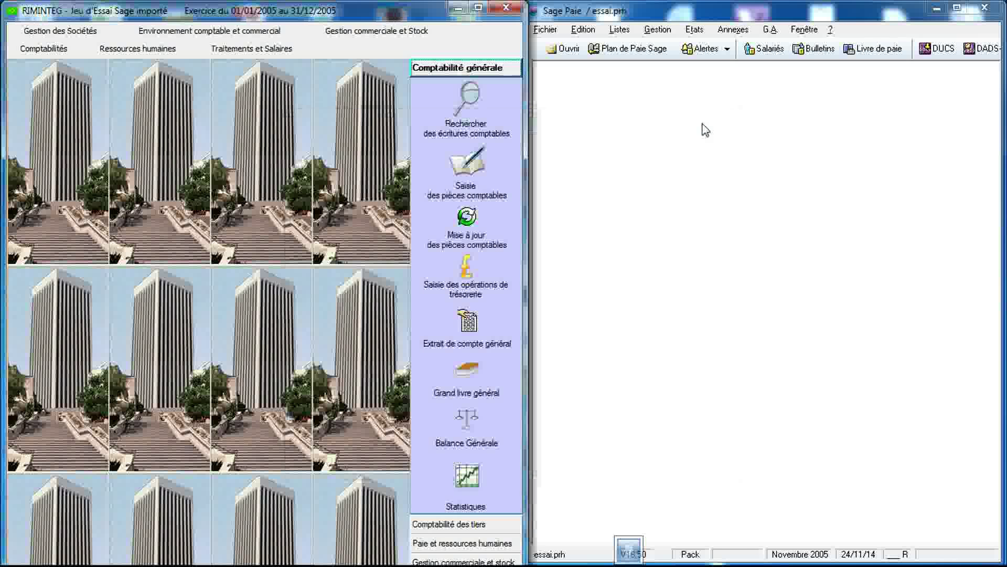
- Open the constants declaration in RIMINTEG and the constants list in Sage Paie for comparison
left_click(279, 54)
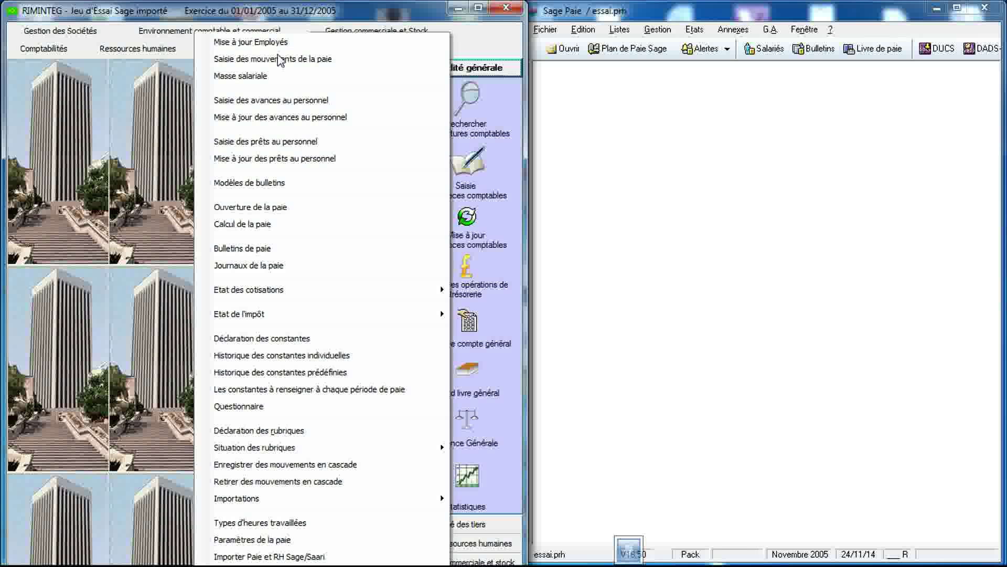
left_click(307, 338)
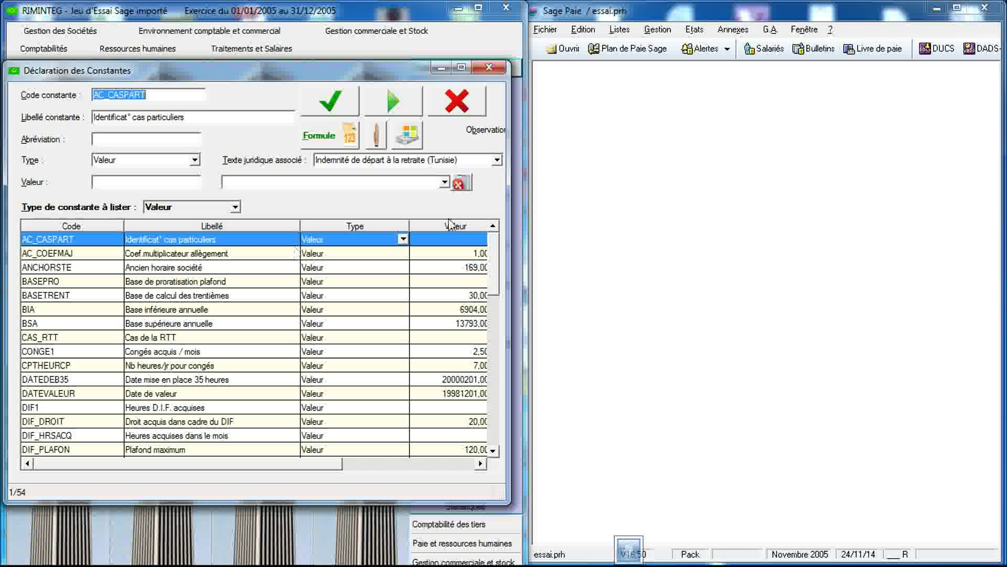
left_click(619, 30)
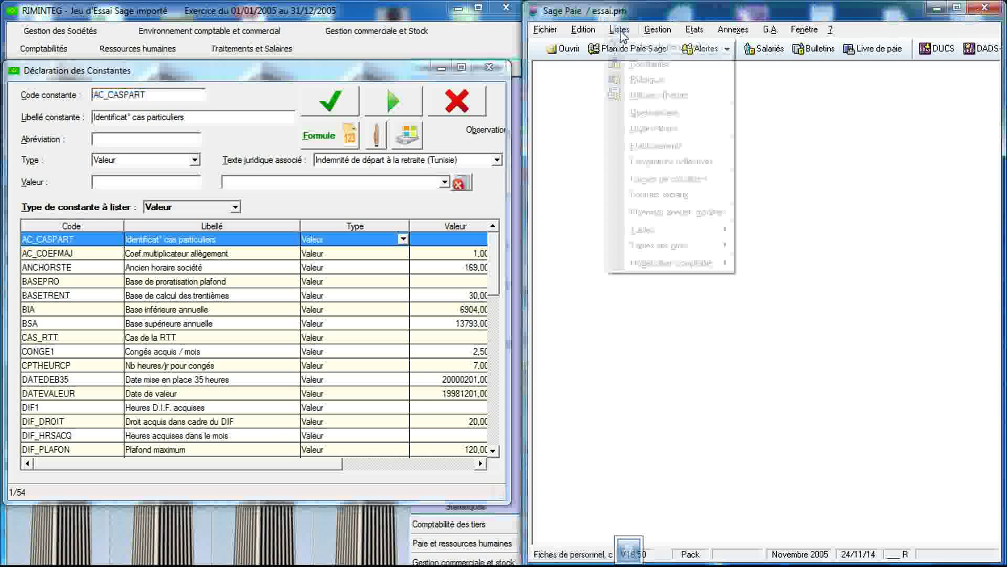
left_click(634, 65)
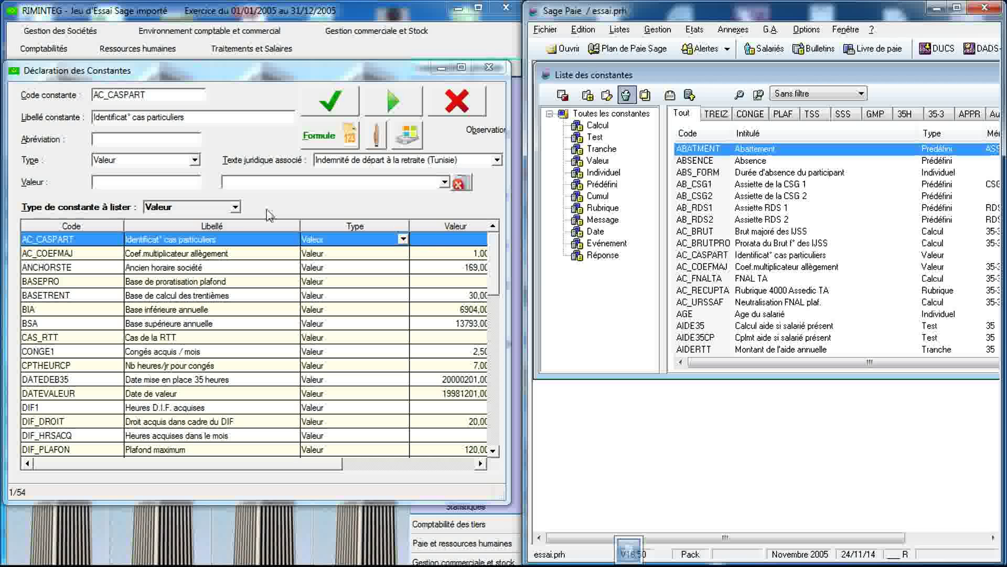
- View the Valeur and Calcul constants in Sage Paie, and check the constant types that RIMINTEG can list
left_click(593, 163)
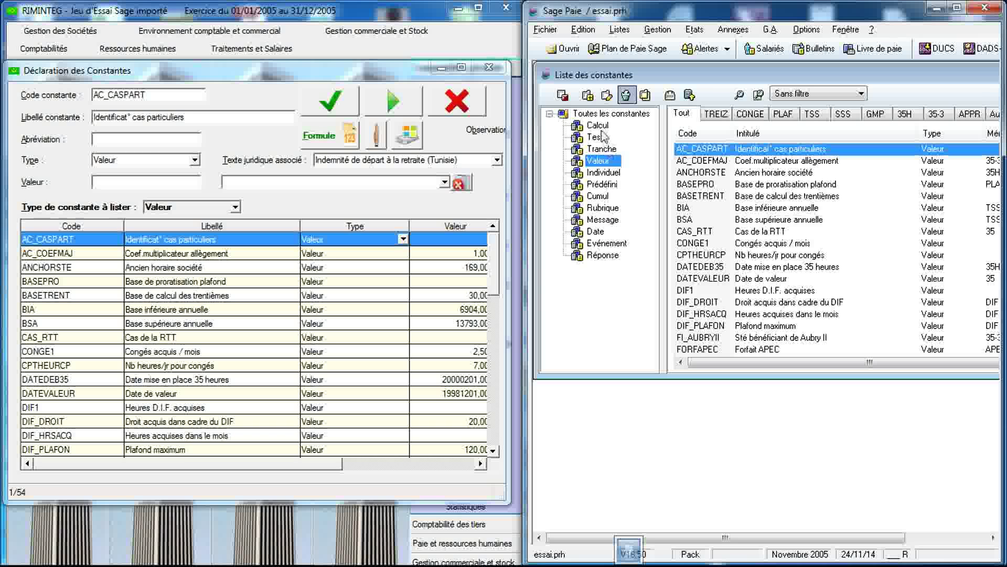
left_click(602, 130)
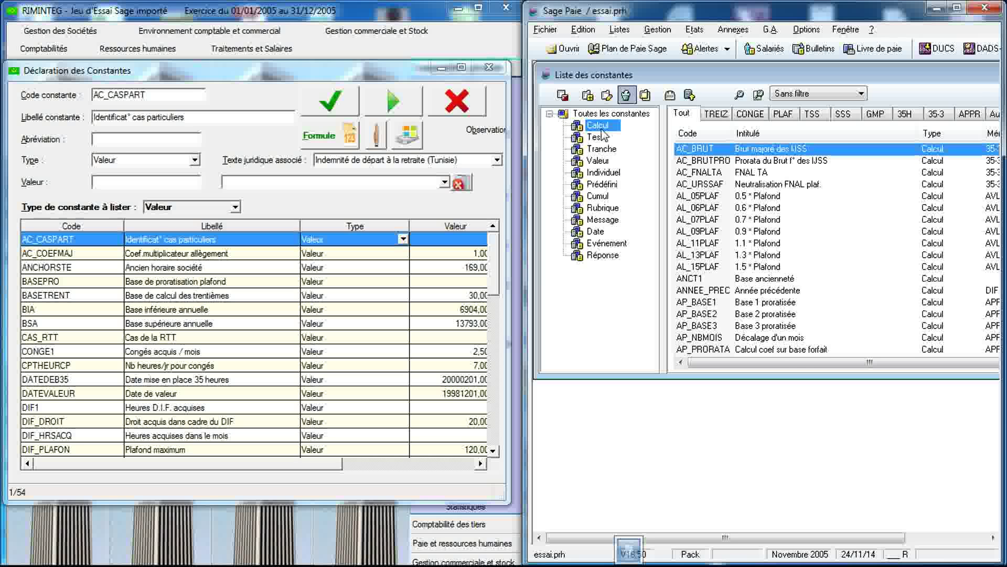
left_click(695, 152)
left_click(235, 207)
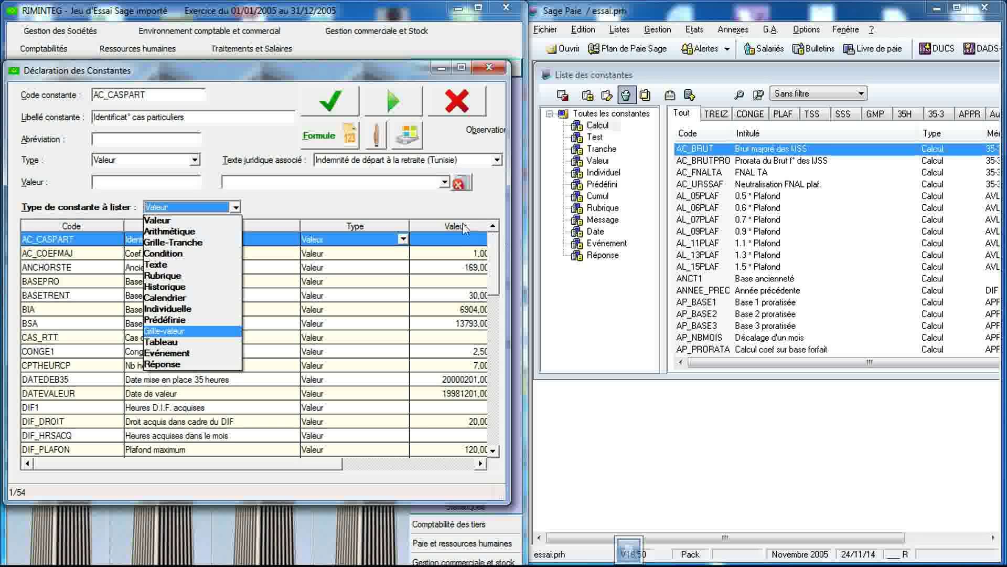
left_click(406, 204)
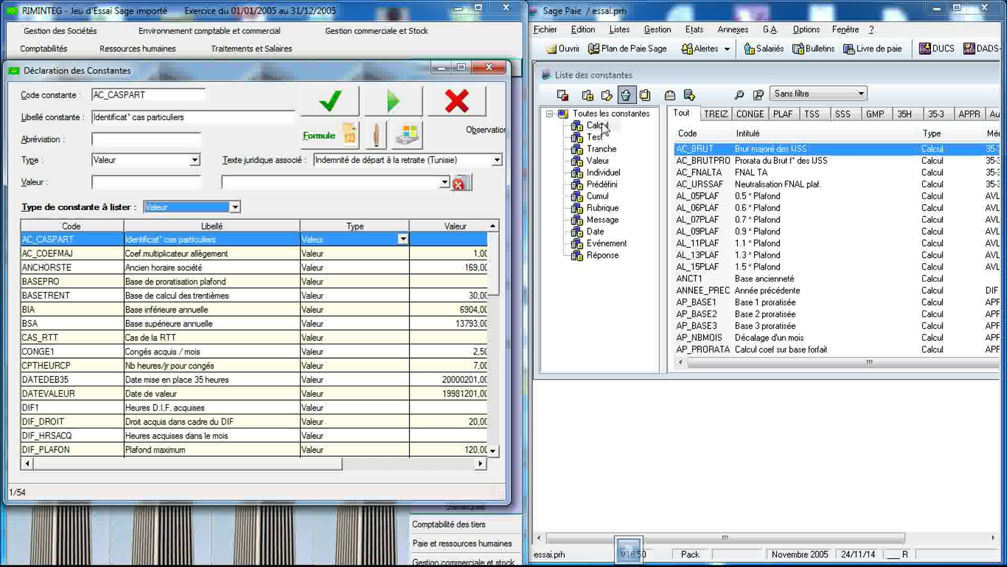
- List the Valeur constants in both programs and reposition the Sage constants list to expose its Valeur column
left_click(599, 161)
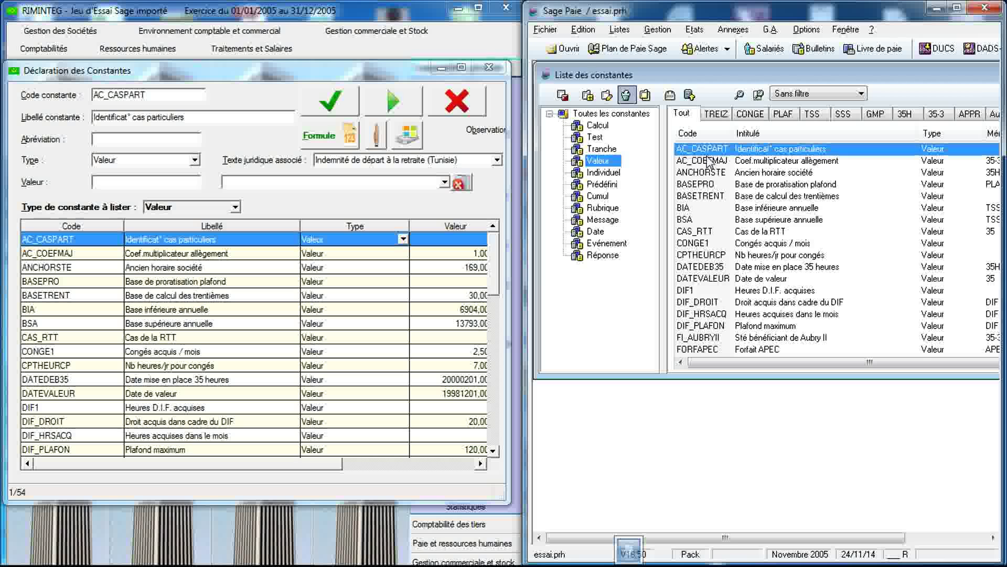
left_click(235, 207)
left_click(224, 225)
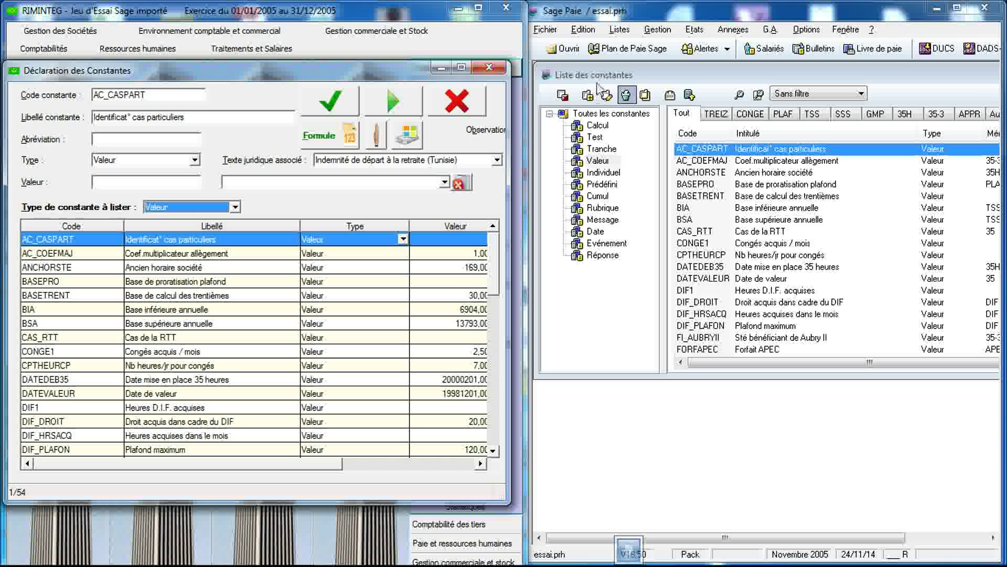
left_click_drag(601, 77, 566, 169)
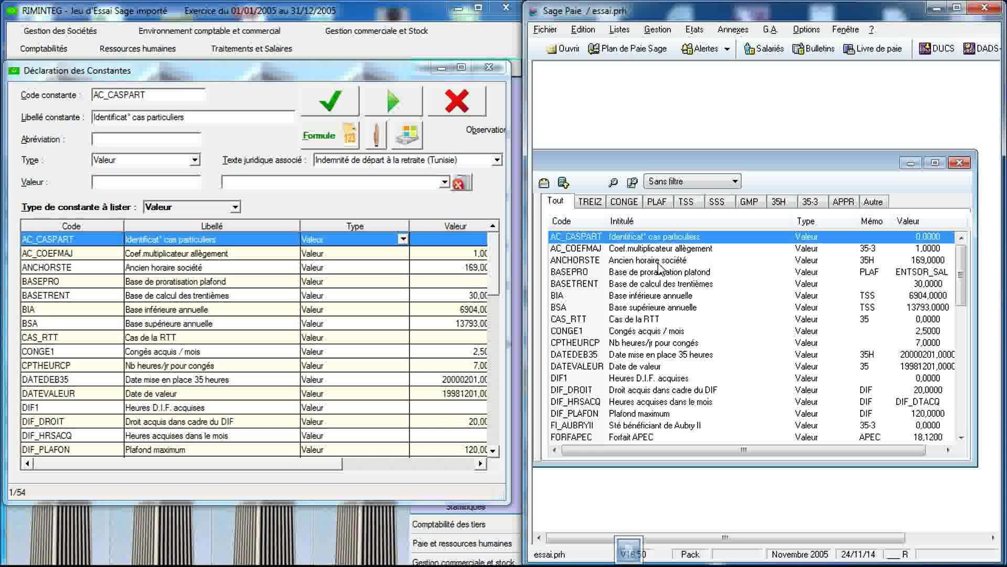
- Compare the ANCHORSTE, BASEPRO and BASETRENT constants between Sage Paie and RIMINTEG
left_click(679, 262)
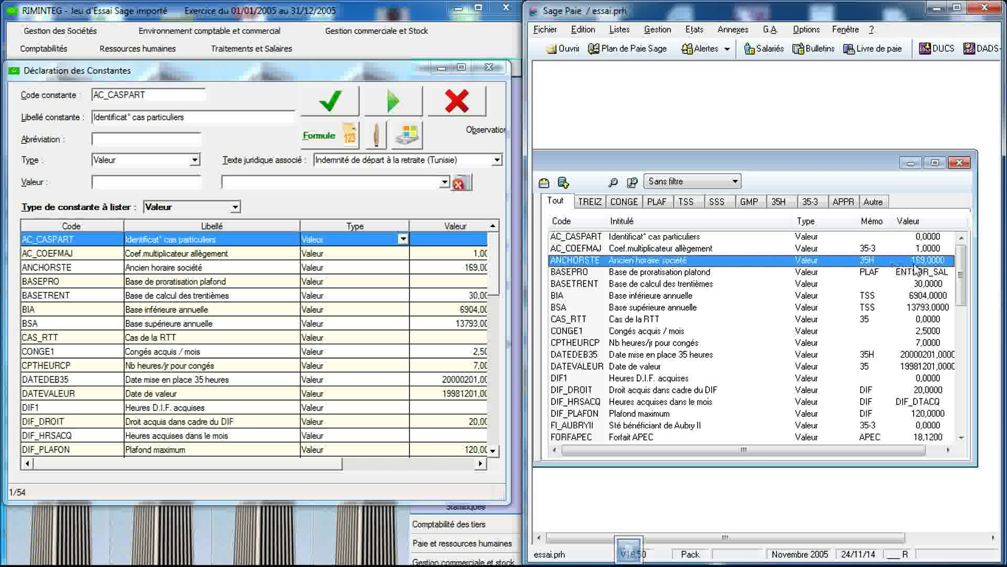
left_click(250, 270)
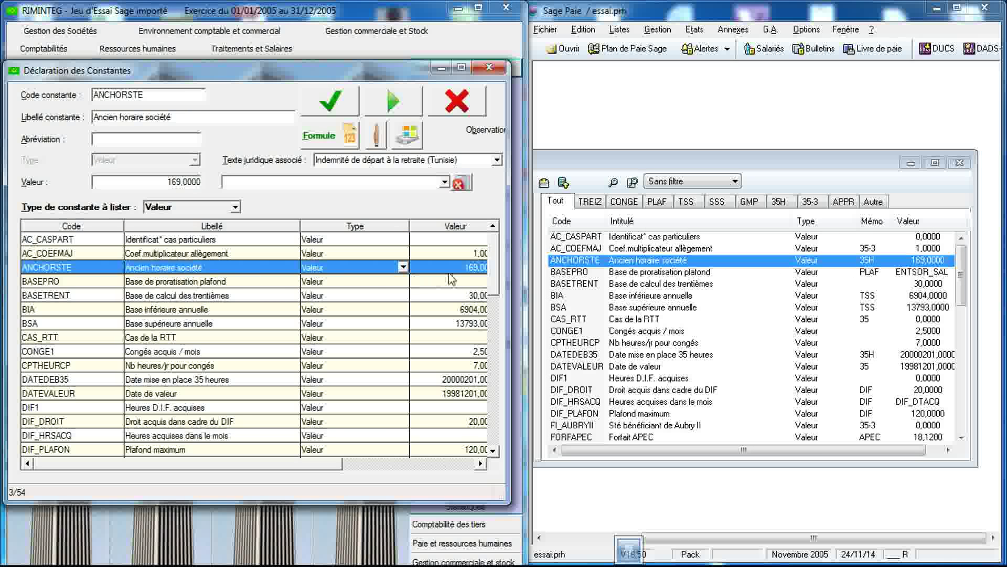
left_click(209, 283)
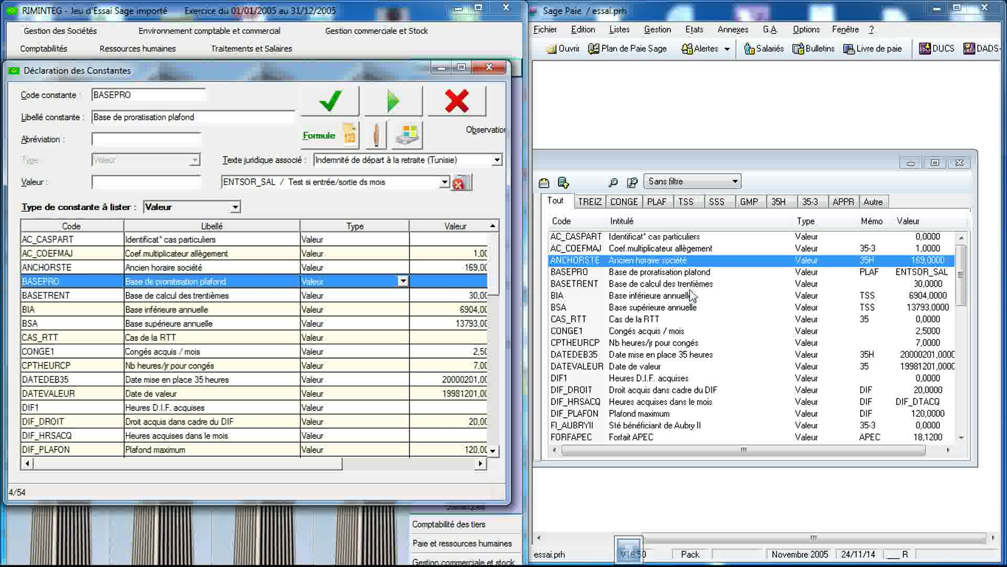
left_click(681, 273)
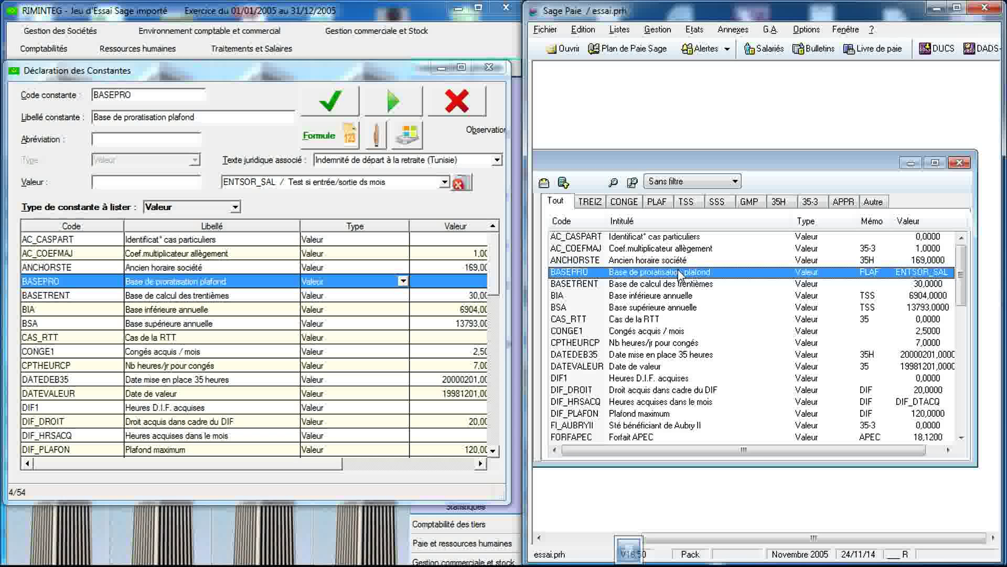
left_click(675, 286)
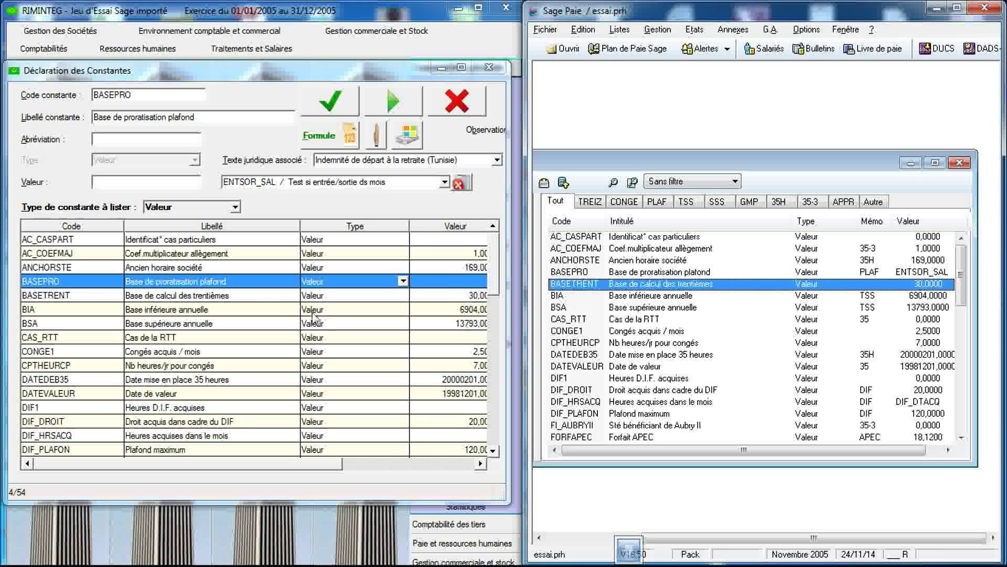
left_click(254, 300)
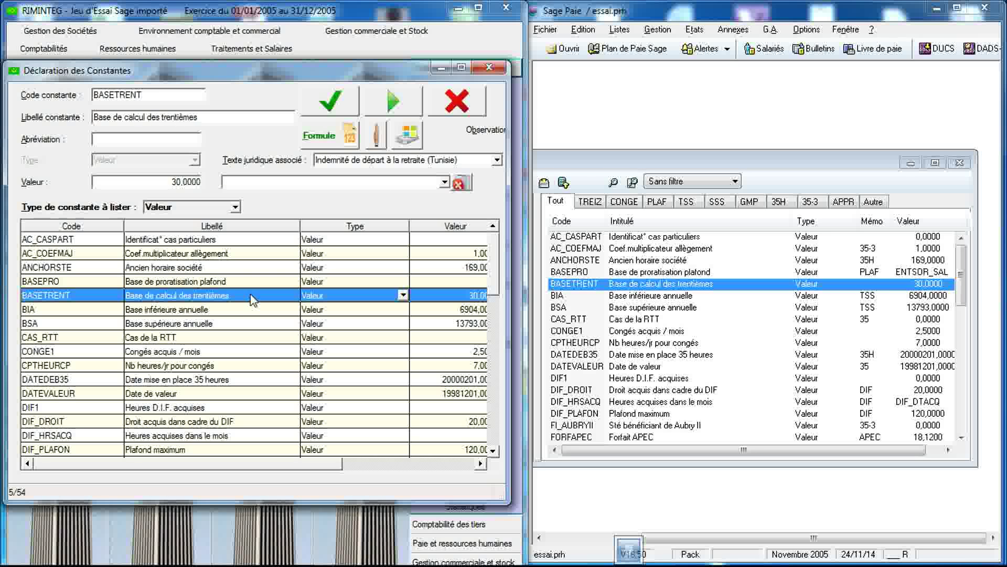
- Compare the BIA and CAS_RTT constants between RIMINTEG and Sage Paie
left_click(219, 312)
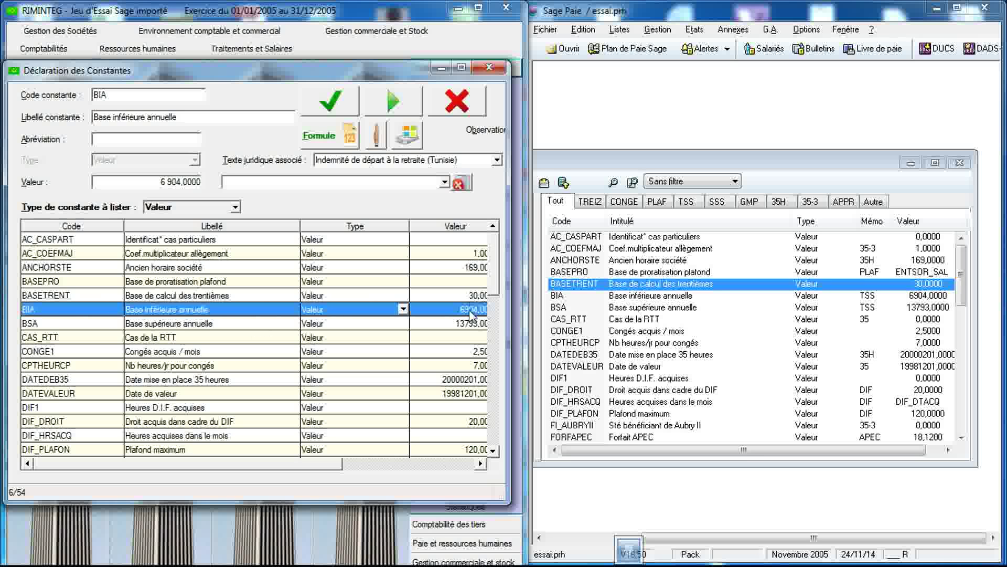
left_click(635, 297)
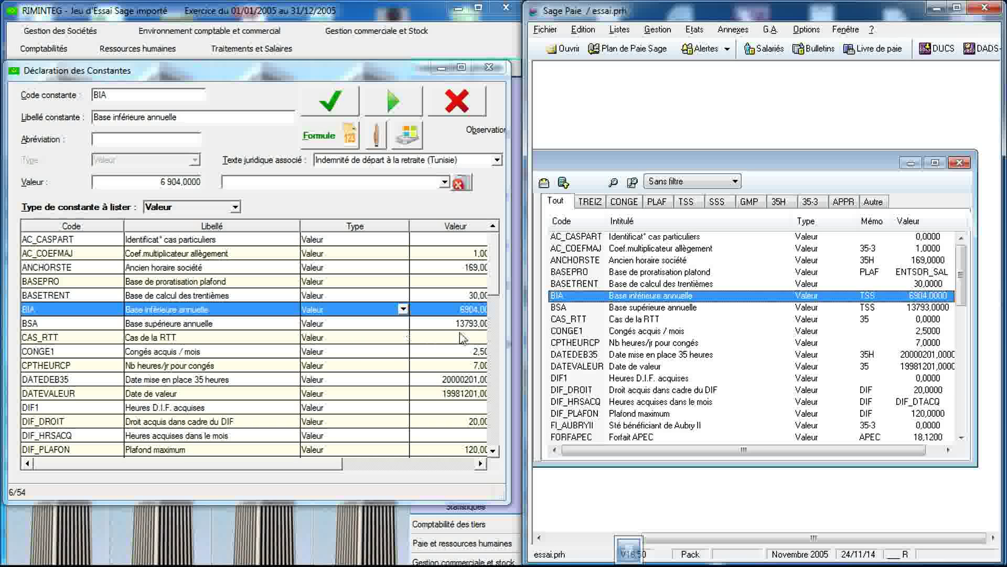
left_click(176, 341)
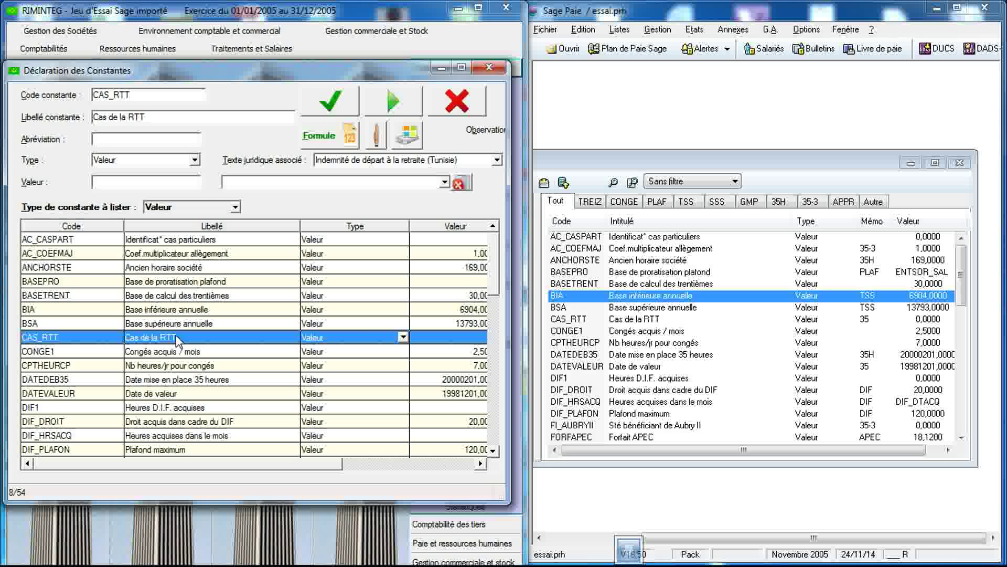
left_click(649, 321)
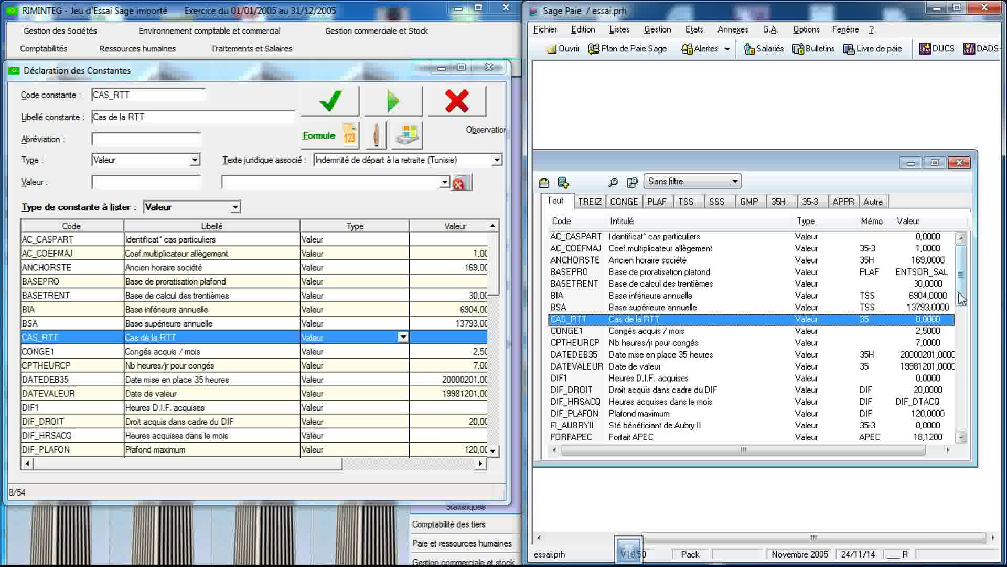
- Compare the last Valeur constant, ZFU_NBEFF, at the end of the Sage Paie and RIMINTEG lists
left_click_drag(962, 299, 962, 425)
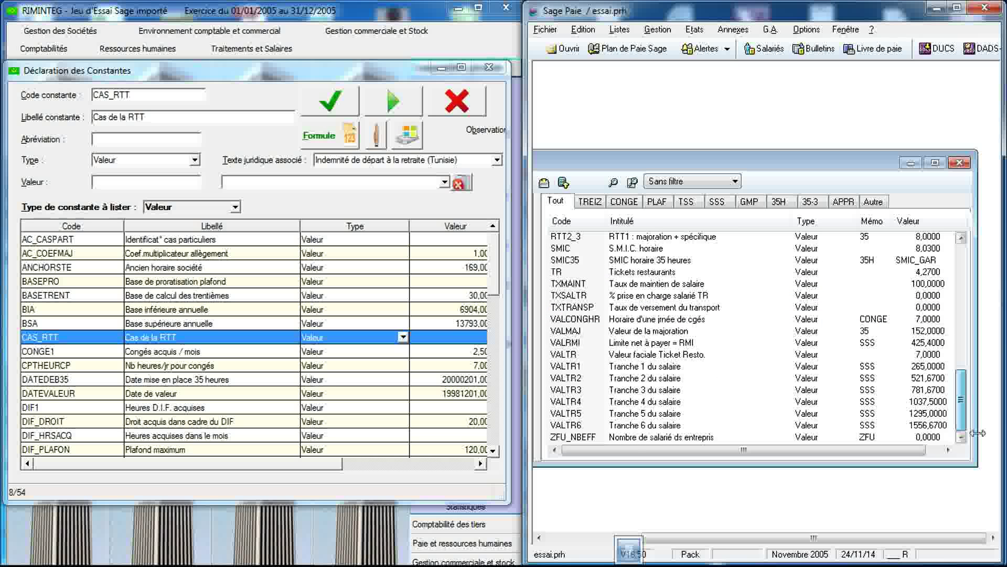
left_click(737, 441)
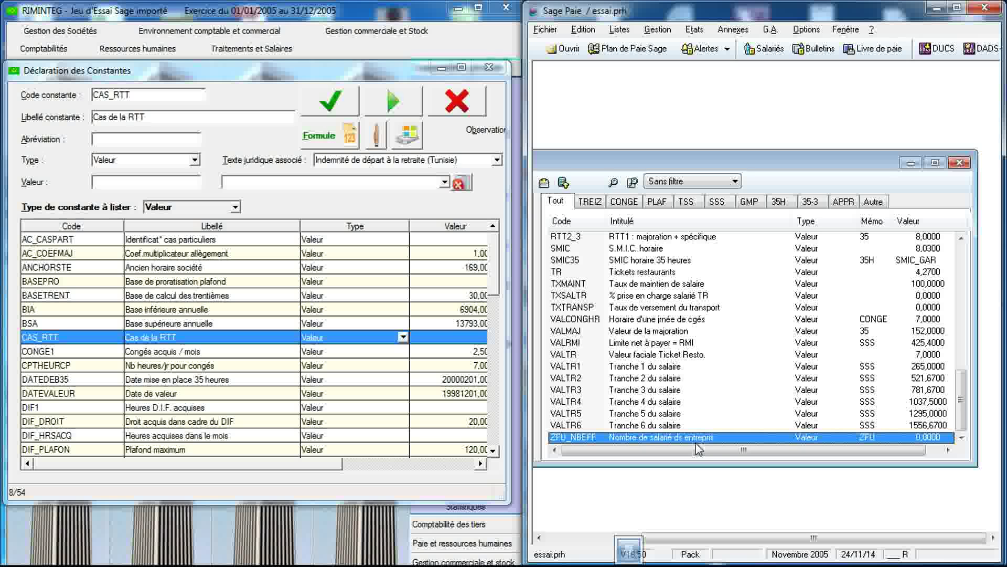
left_click_drag(494, 284, 501, 434)
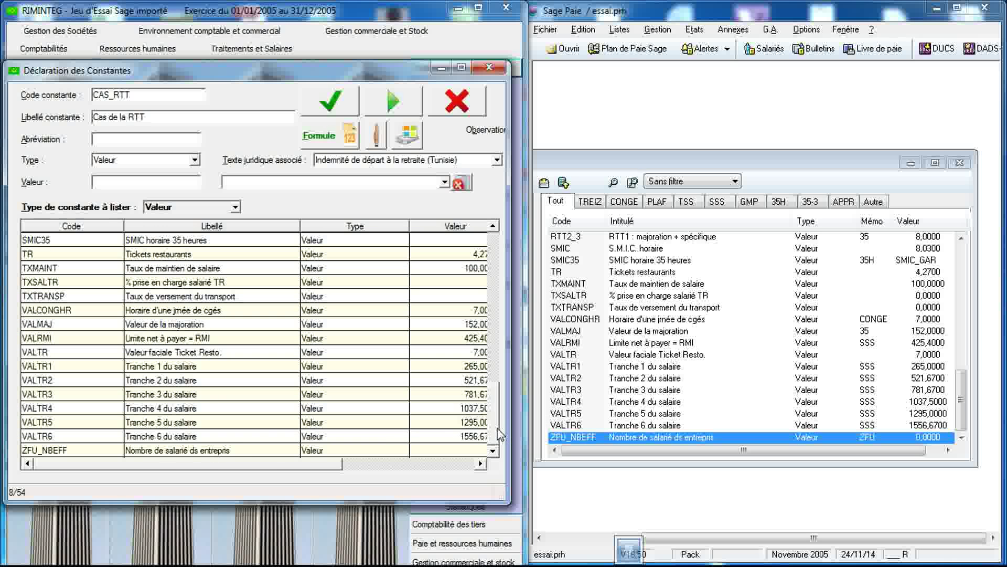
left_click(244, 451)
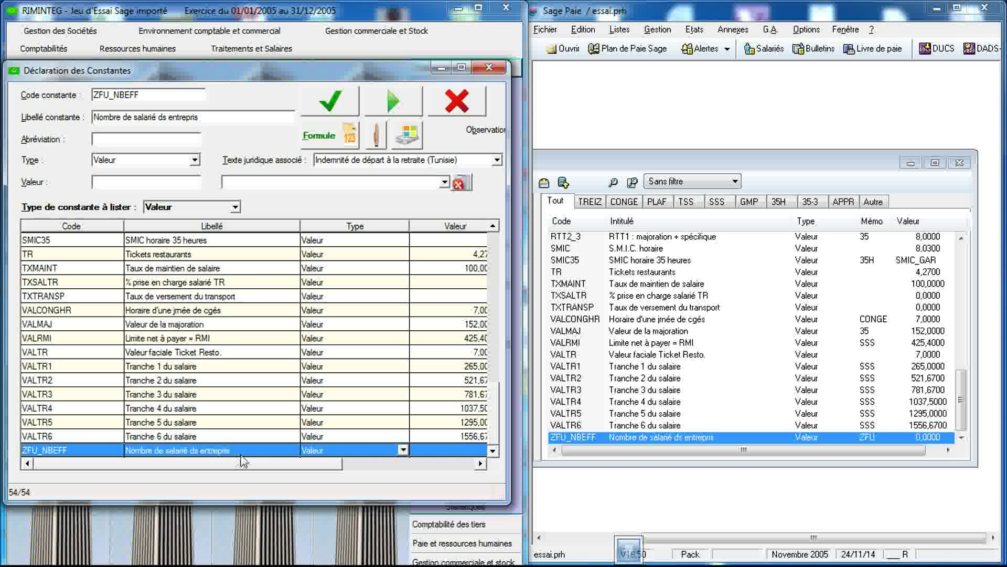
- Compare the salary bracket constants VALTR6, VALTR5 and VALTR4 between RIMINTEG and Sage Paie
left_click(165, 439)
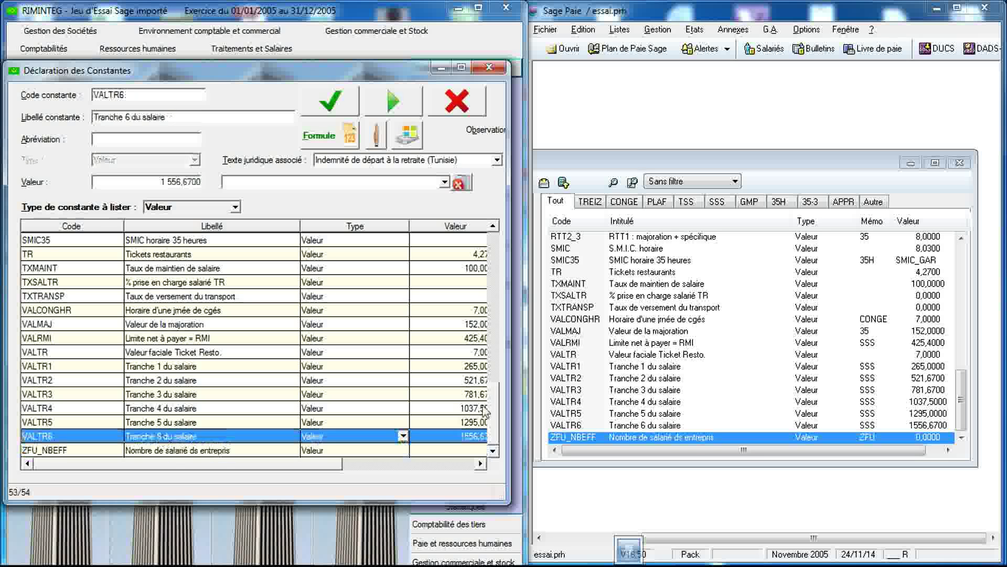
left_click(660, 427)
key("Up")
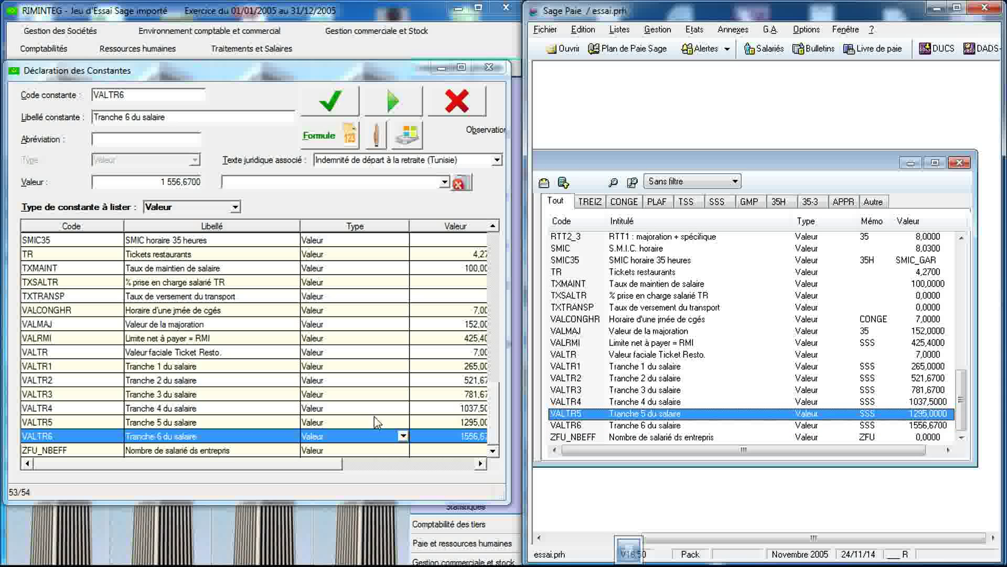
left_click(286, 423)
left_click(267, 407)
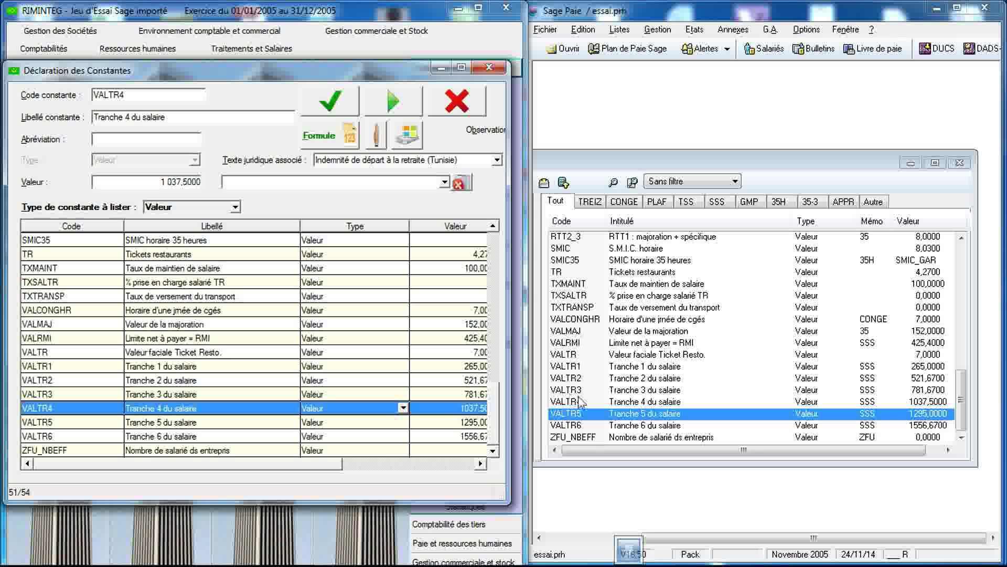
left_click(614, 403)
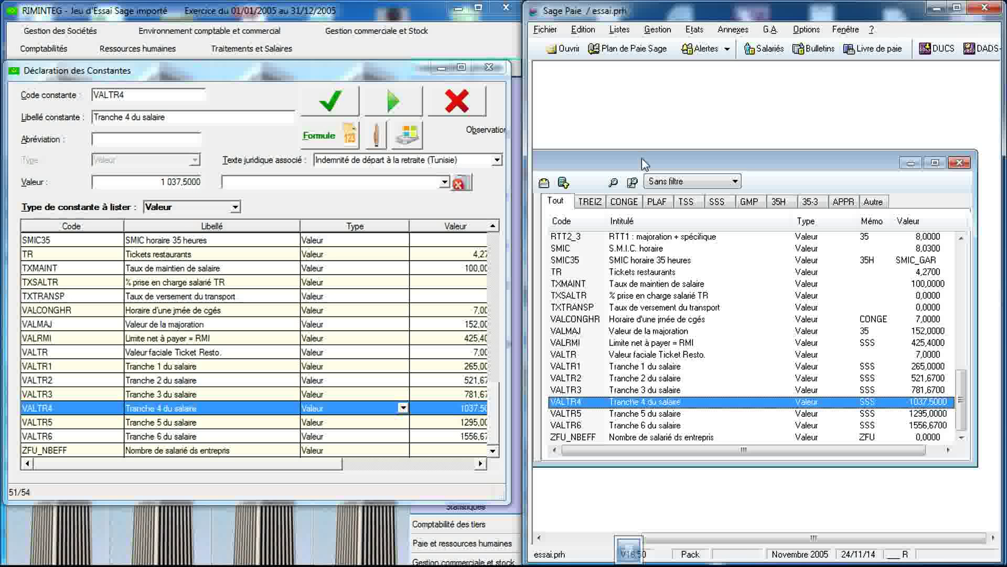
- List the Individuel constants in Sage Paie and the Individuelle constants in RIMINTEG for side-by-side comparison
left_click_drag(646, 164, 730, 147)
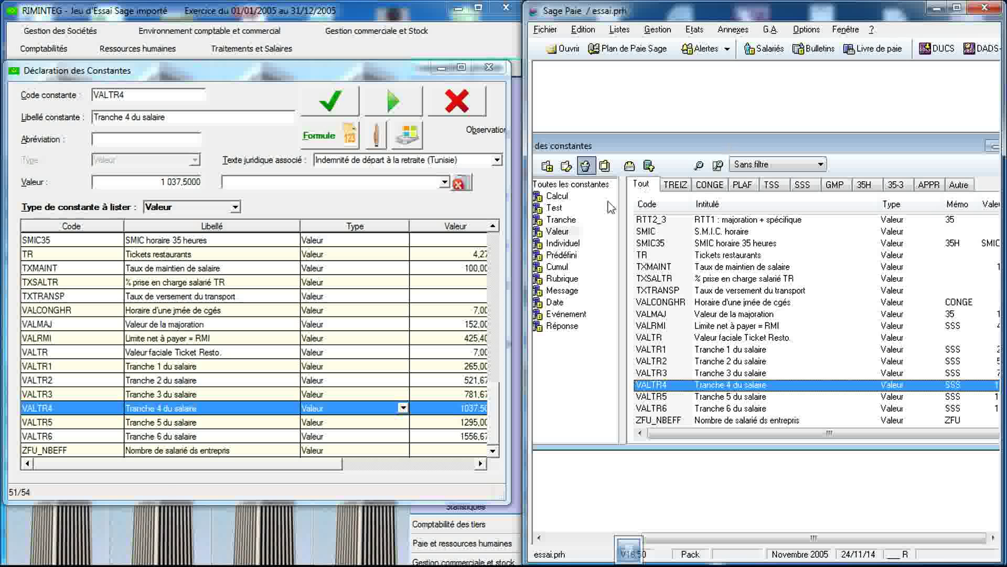
left_click(562, 243)
left_click_drag(700, 153, 610, 170)
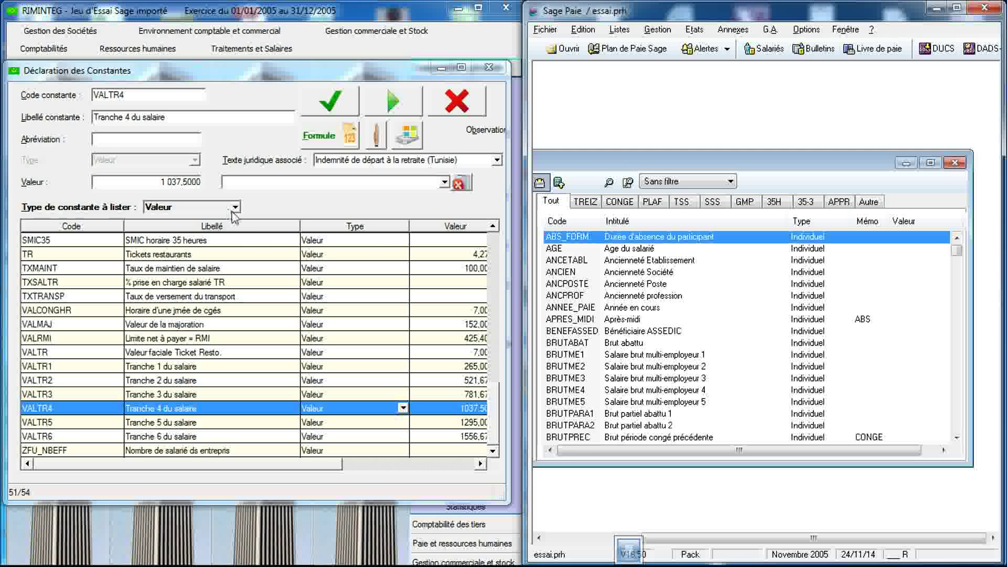
left_click(235, 206)
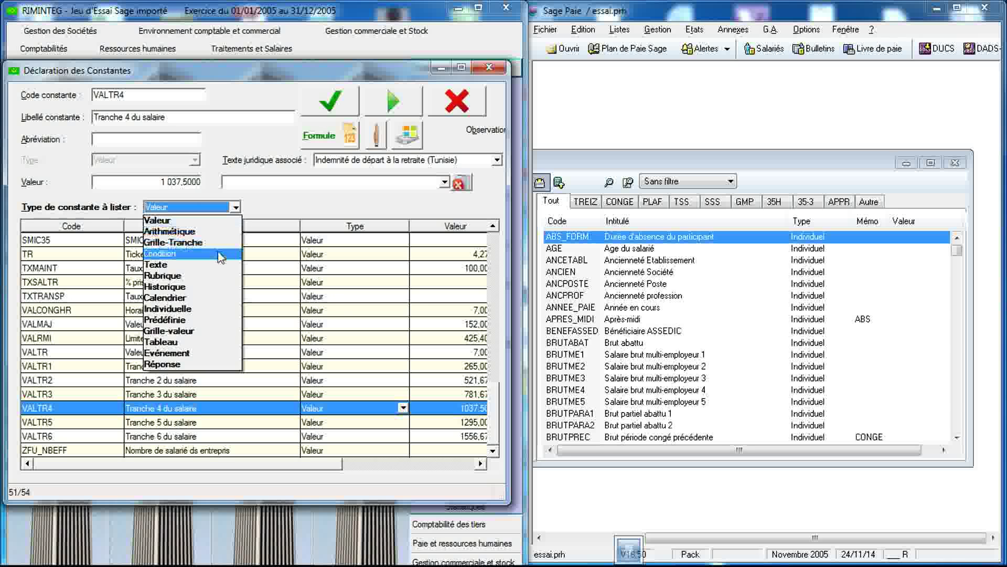
left_click(208, 309)
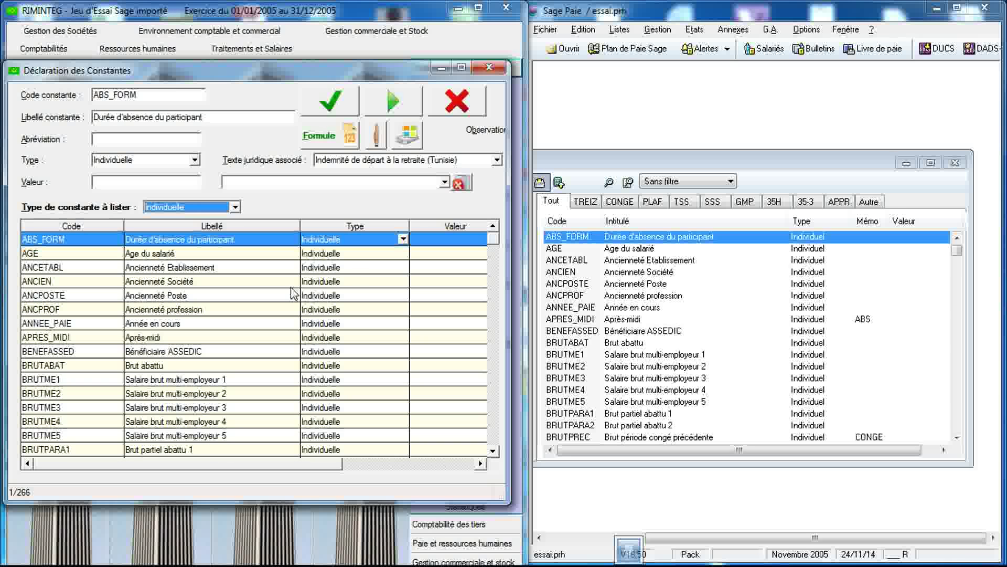
- Compare the individual constants ABS_FORM, AGE and ANCETABL between Sage Paie and RIMINTEG
left_click(580, 237)
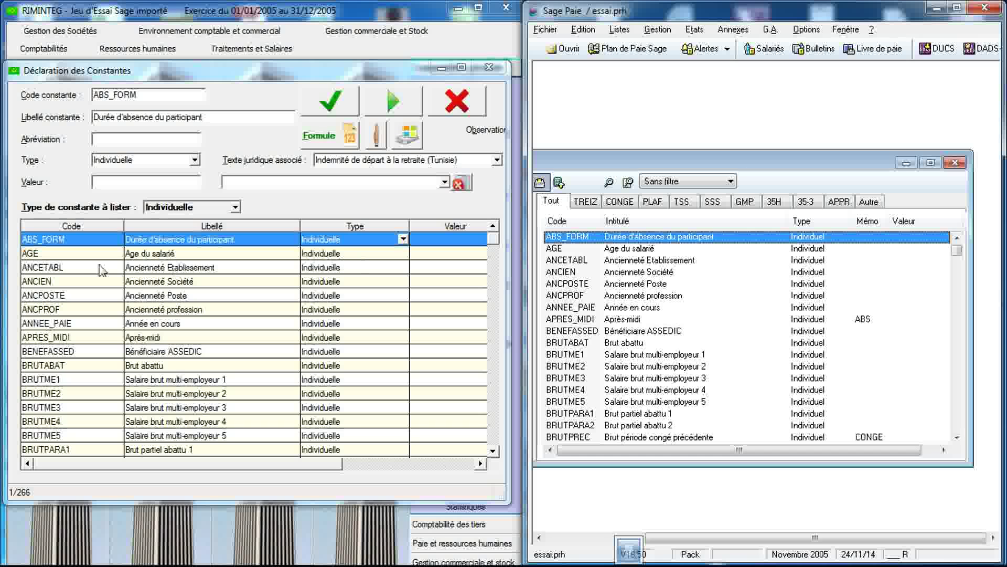
left_click(166, 253)
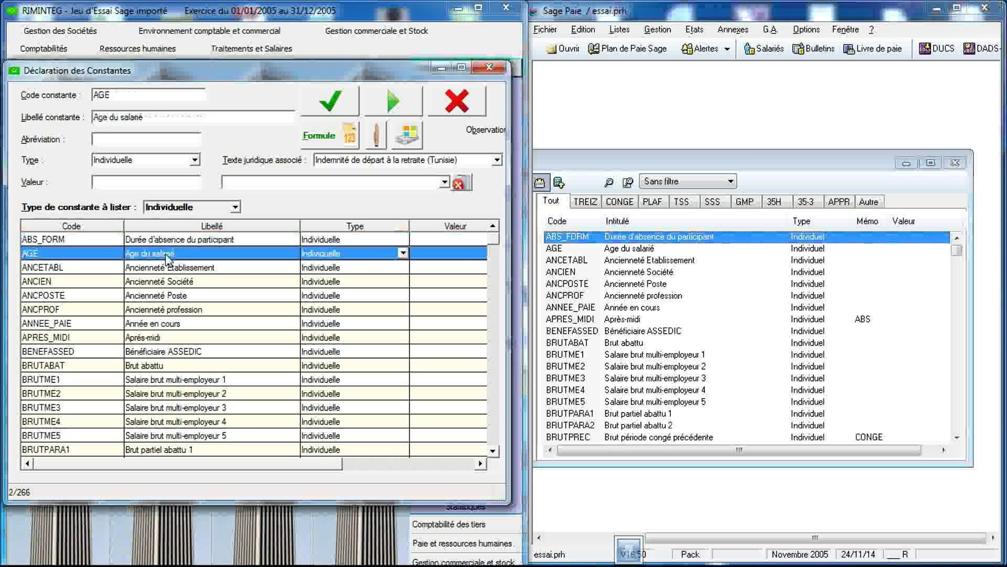
left_click(619, 253)
left_click(619, 261)
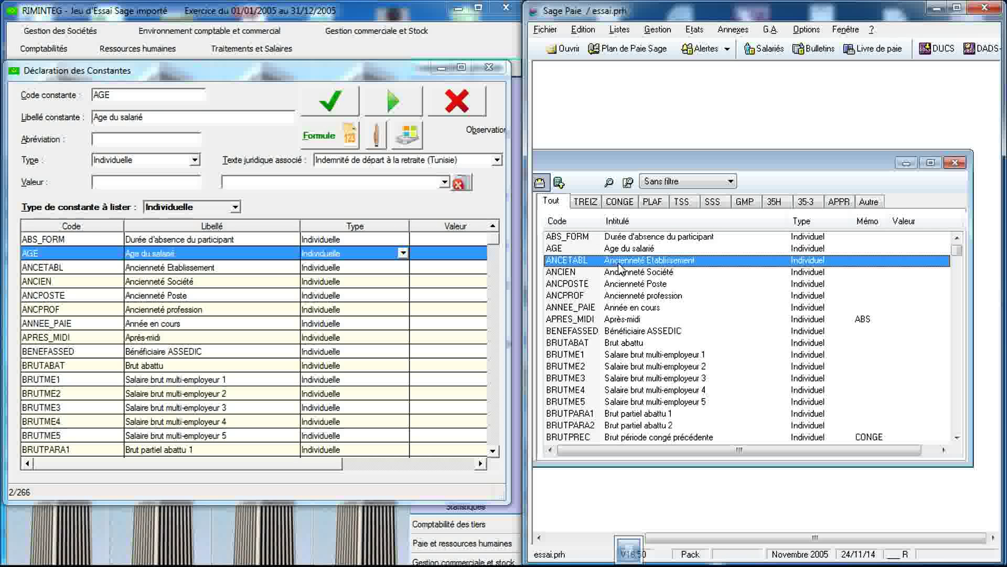
left_click(245, 269)
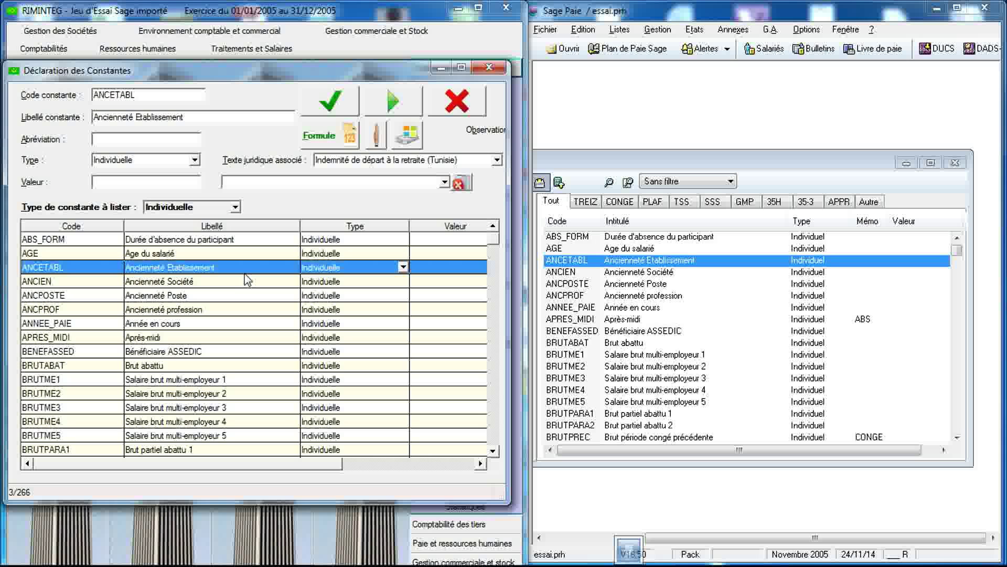
- Compare the seniority constants ANCIEN, ANCPOSTE and ANCPROF between RIMINTEG and Sage Paie
left_click(231, 287)
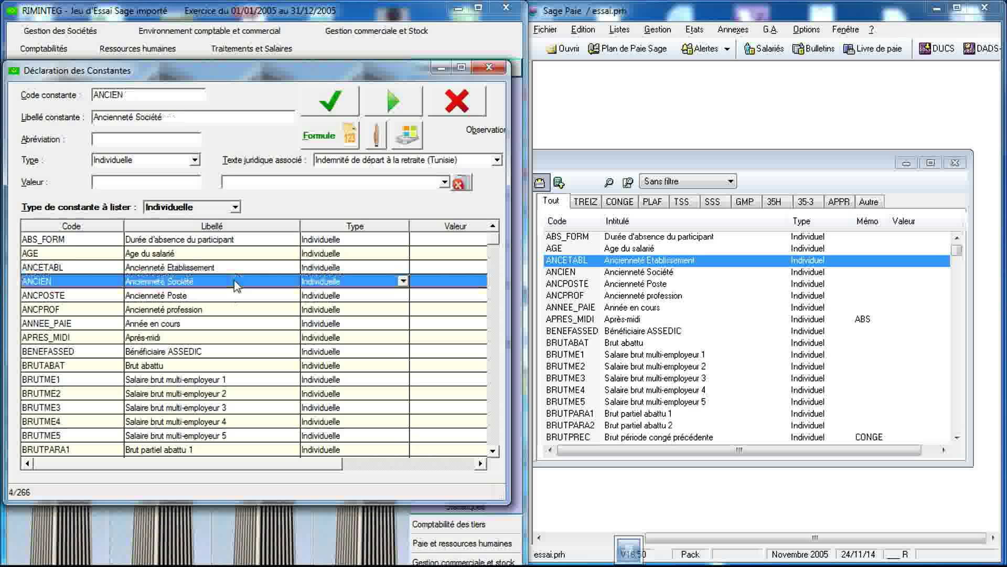
left_click(617, 273)
left_click(619, 286)
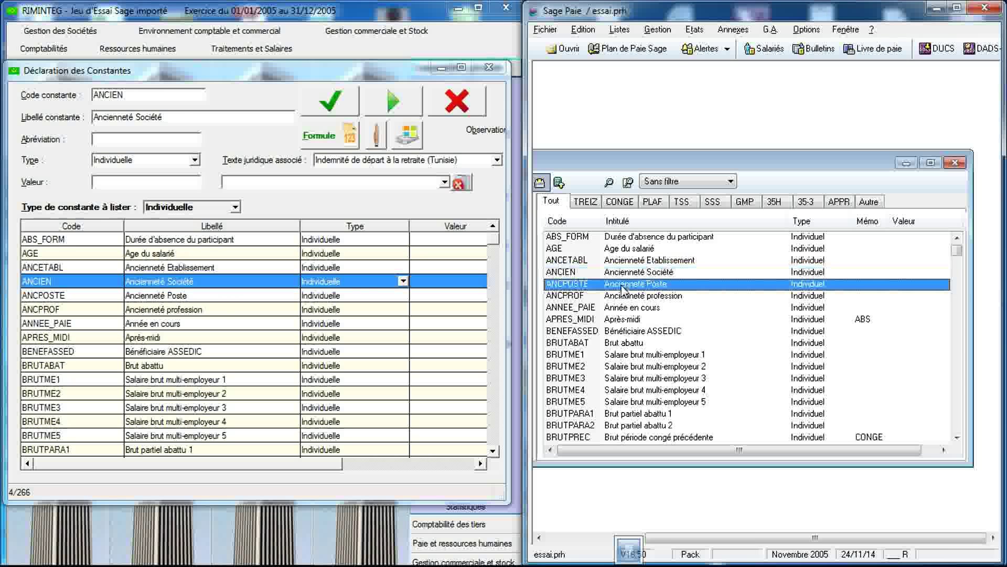
left_click(272, 297)
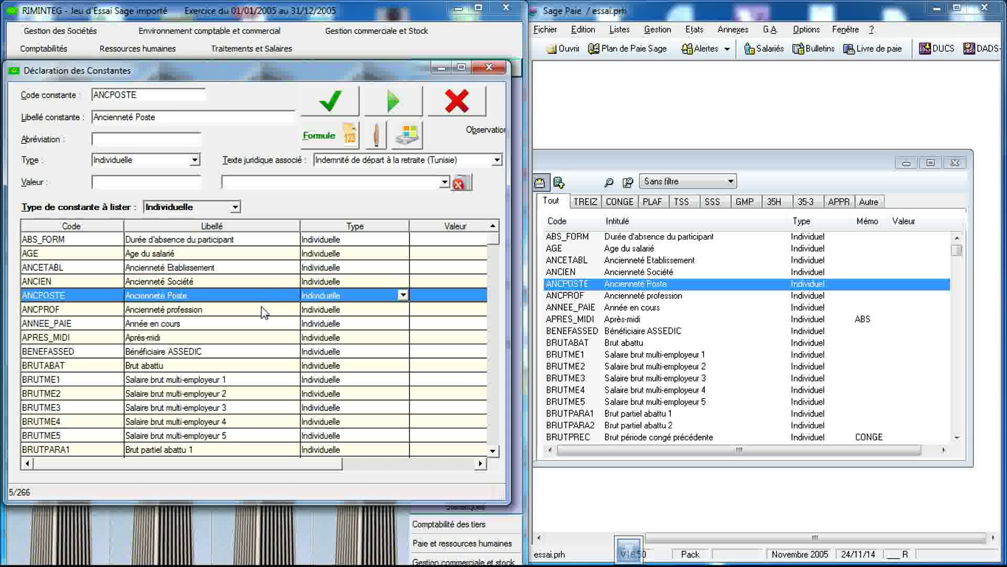
left_click(266, 310)
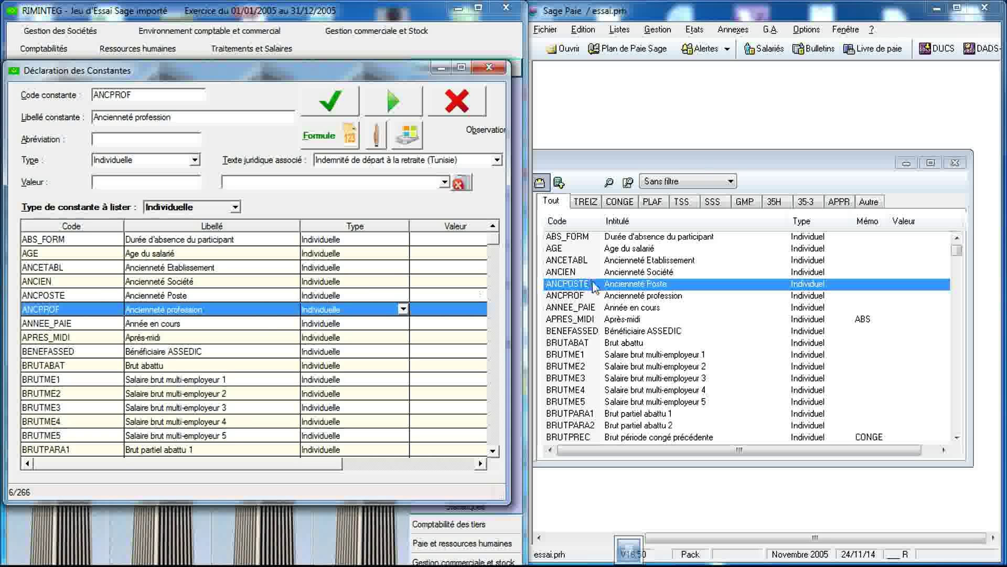
left_click(639, 297)
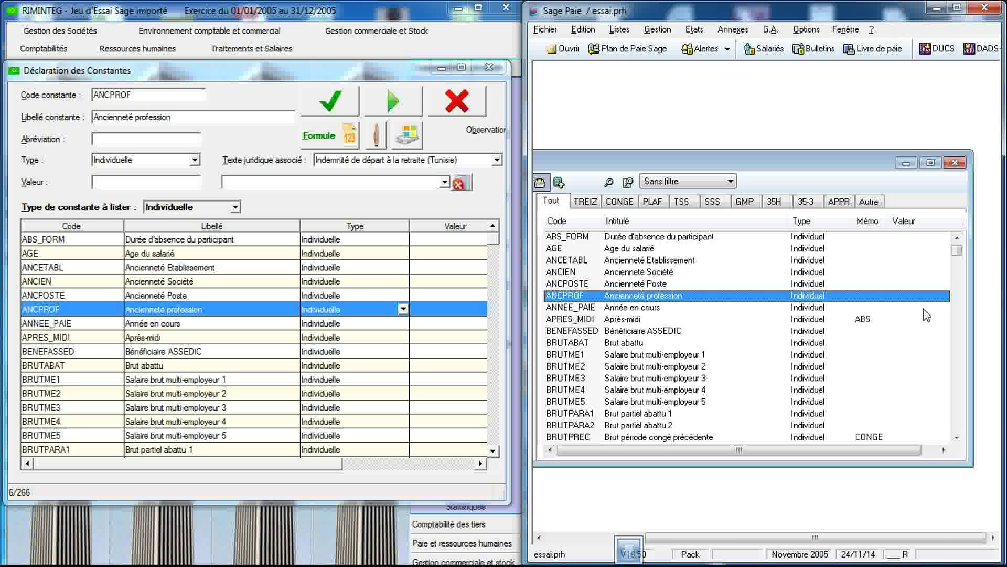
- Compare the last individual constant, VAQUALIGAZ, at the end of the Sage Paie and RIMINTEG lists
left_click_drag(957, 251, 977, 437)
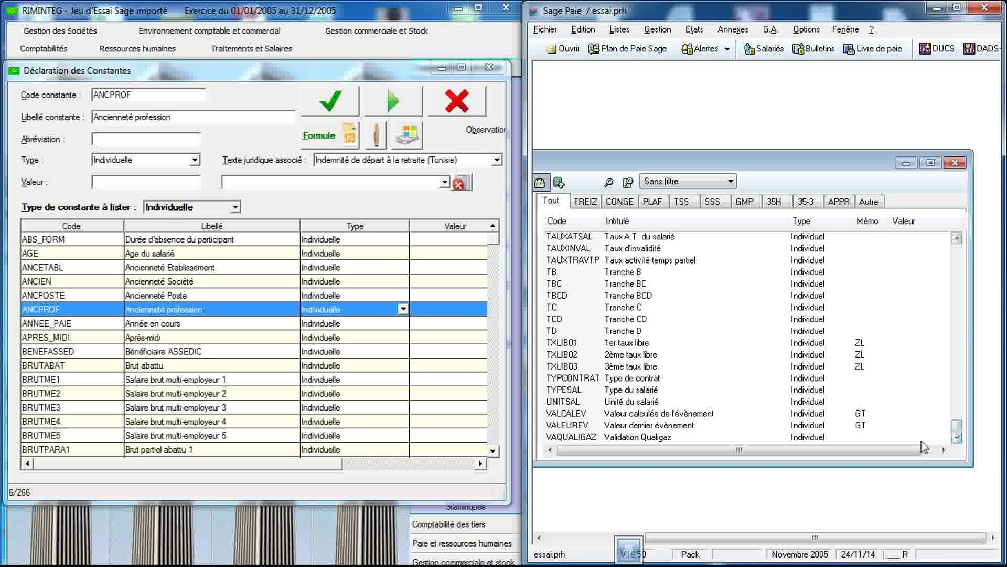
left_click(637, 438)
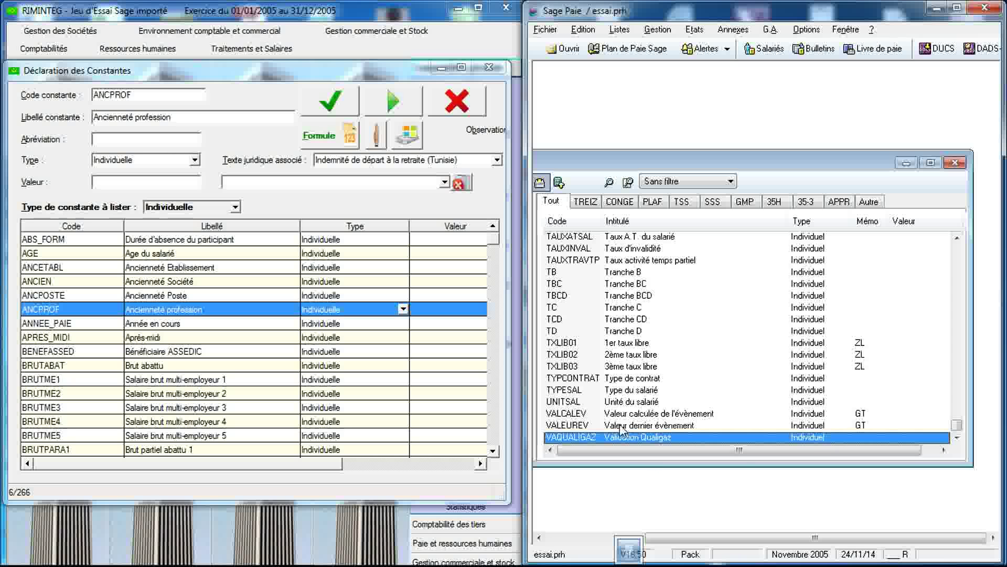
left_click_drag(494, 246, 511, 445)
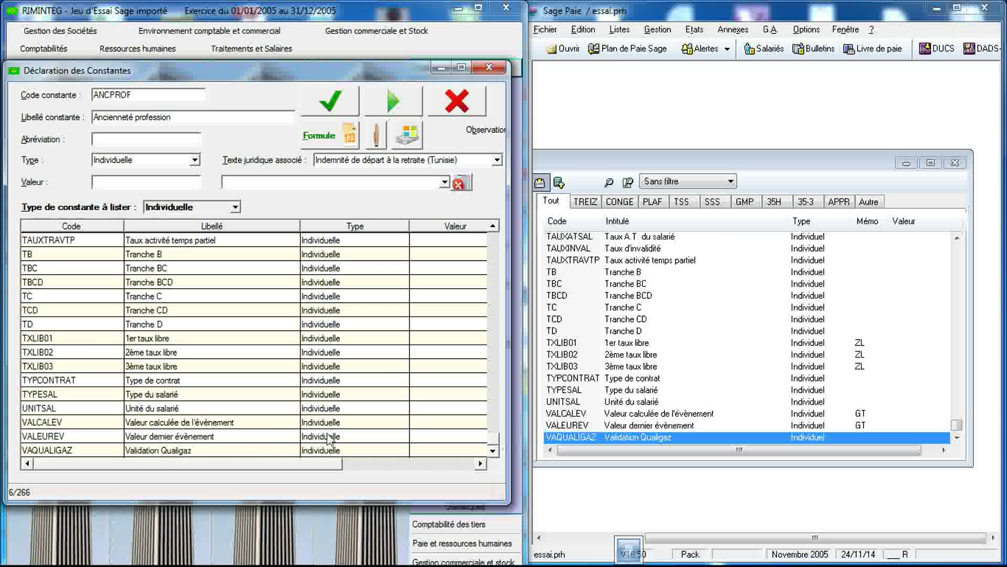
left_click(246, 450)
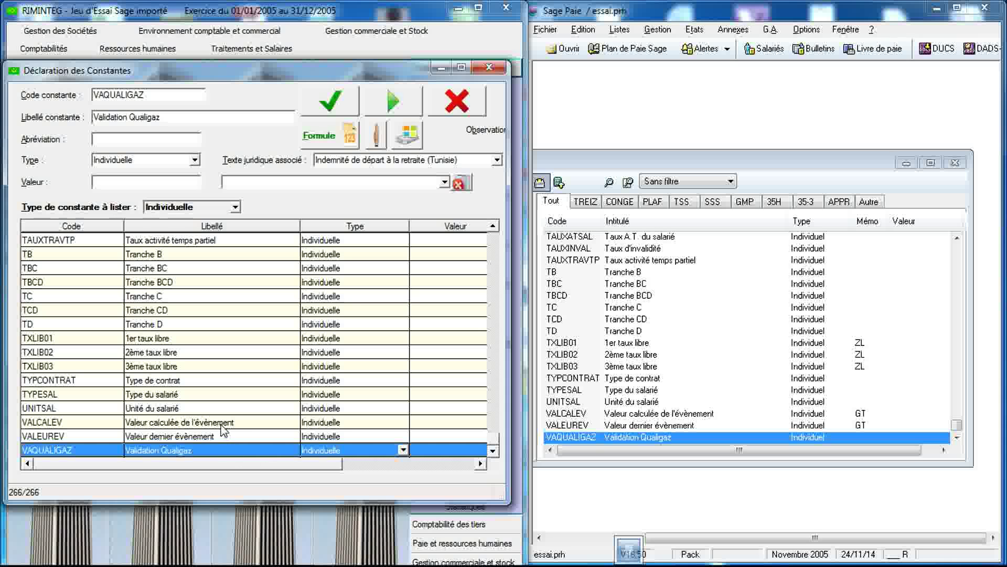
- Compare the individual constants UNITSAL, TYPESAL and TYPCONTRAT between RIMINTEG and Sage Paie
left_click(206, 408)
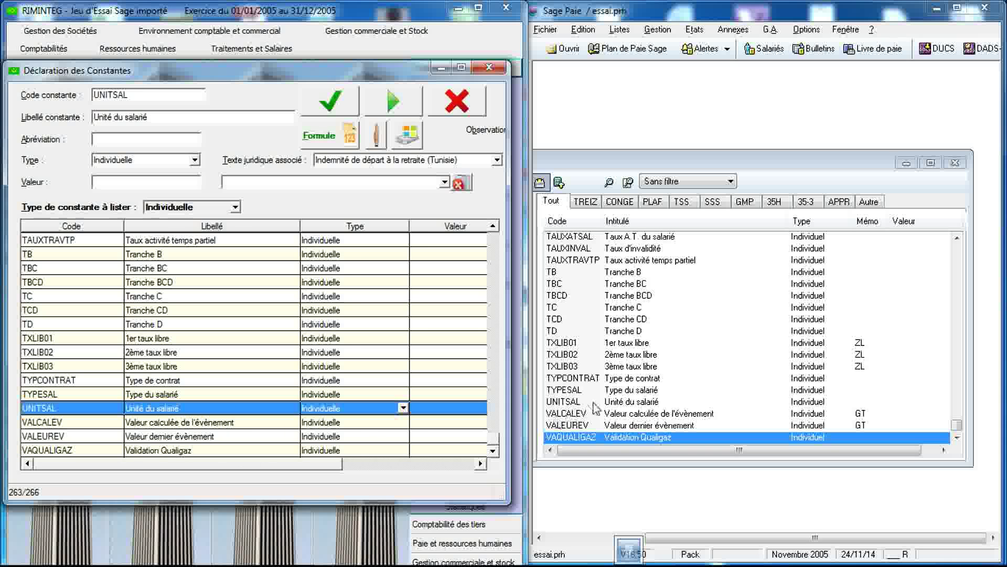
left_click(611, 404)
left_click(612, 390)
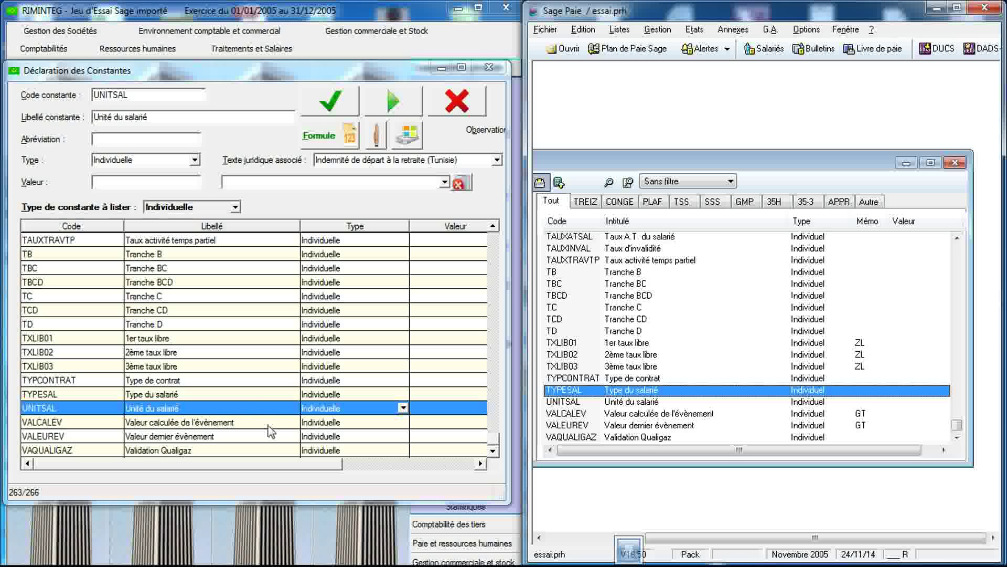
left_click(424, 394)
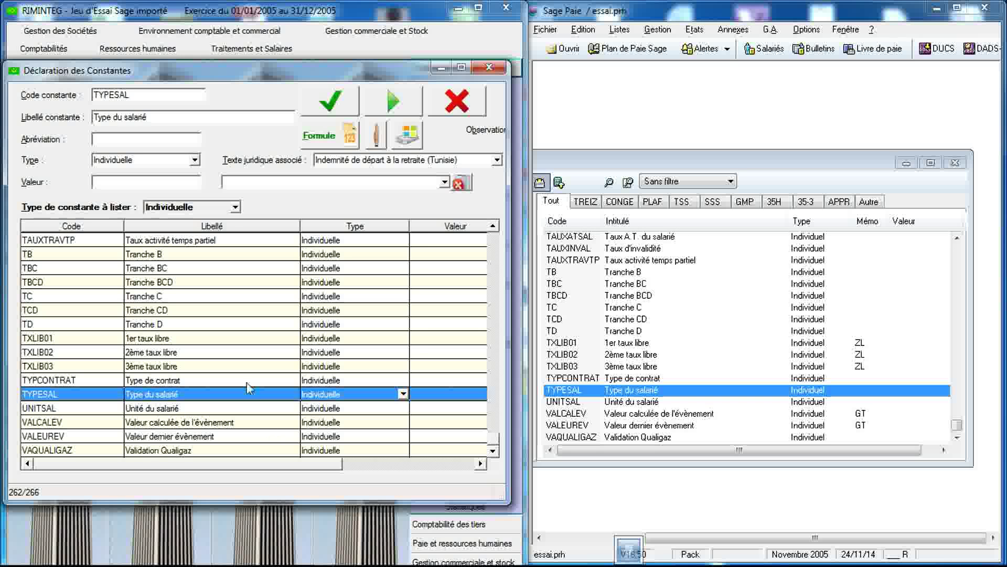
key("Up")
left_click(616, 381)
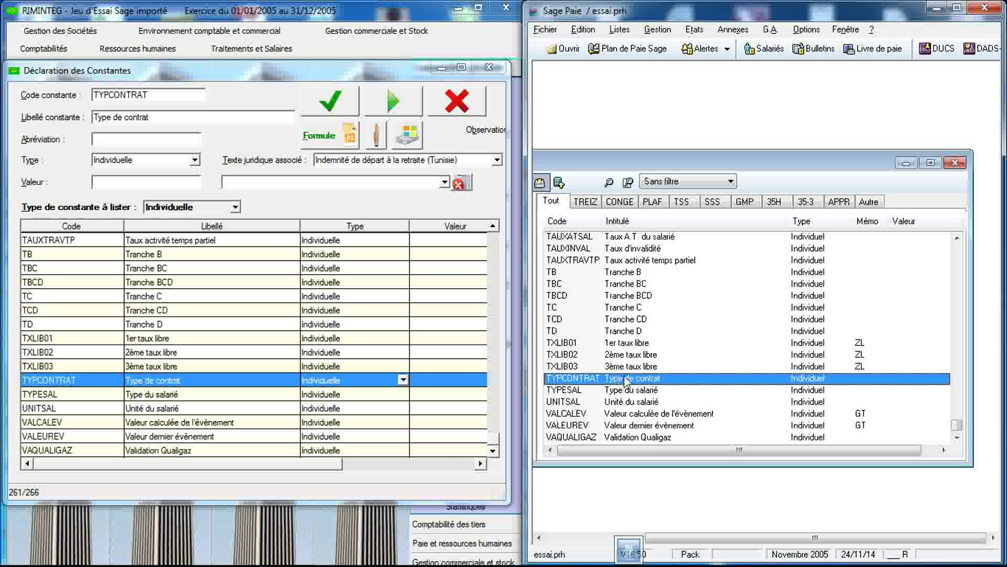
- List the predefined constants in both programs: type Prédéfini in Sage Paie and Prédéfinie in RIMINTEG
left_click_drag(840, 163, 888, 166)
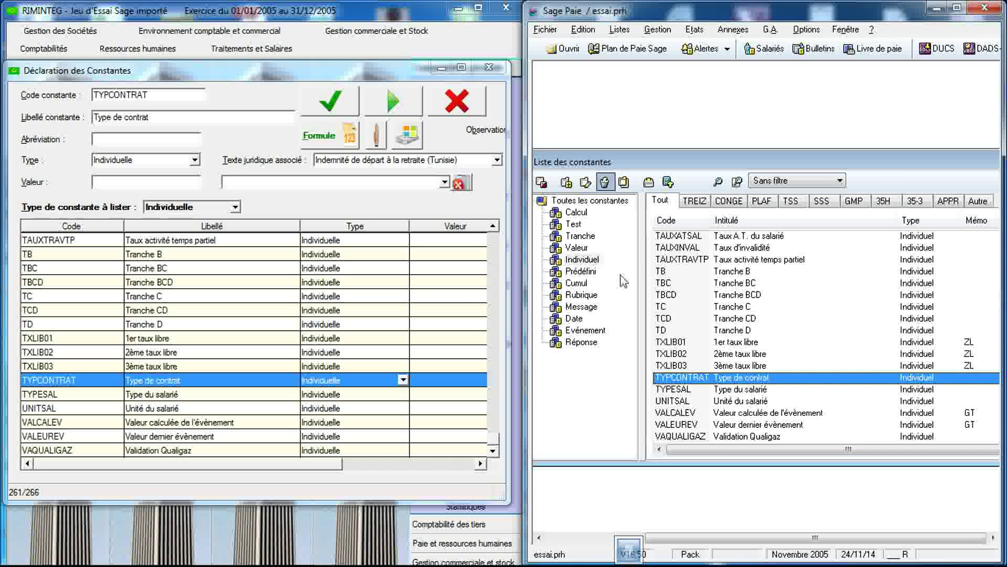
left_click(582, 272)
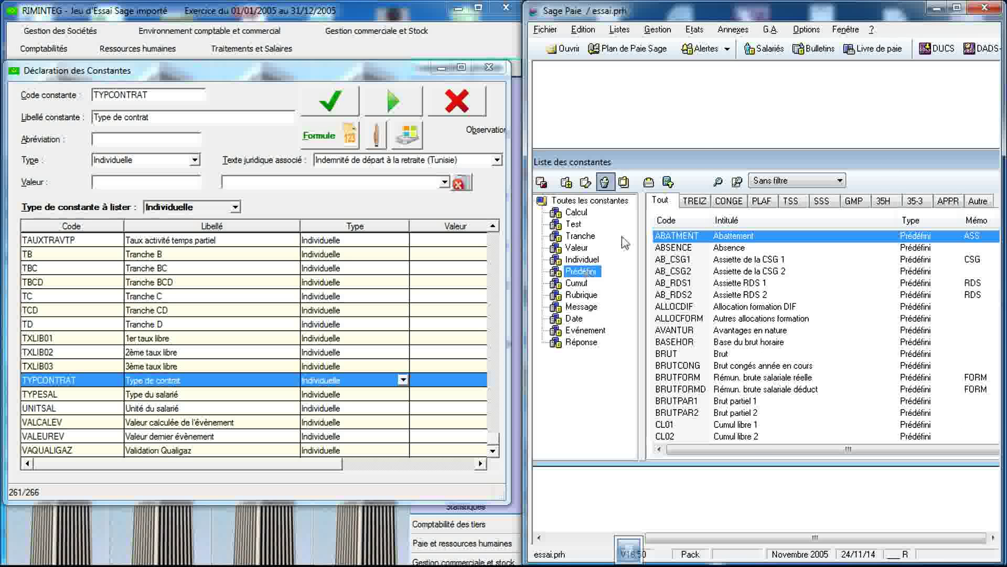
left_click_drag(709, 167, 588, 168)
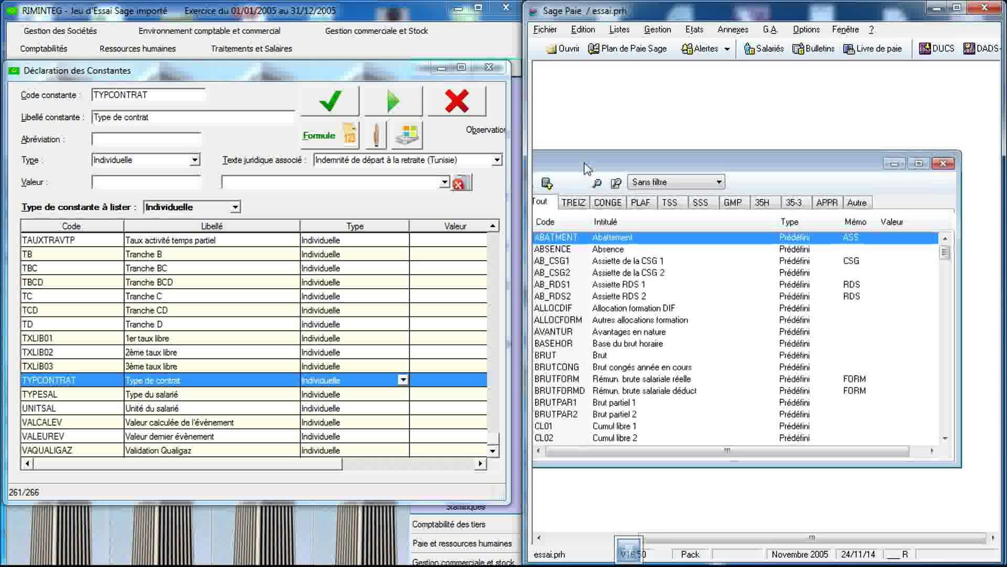
left_click(236, 207)
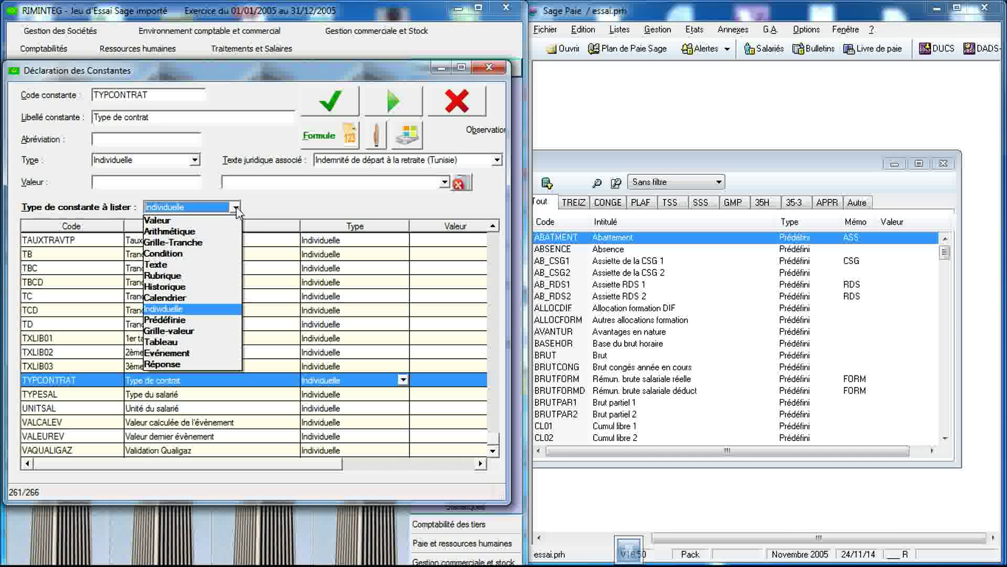
left_click(200, 321)
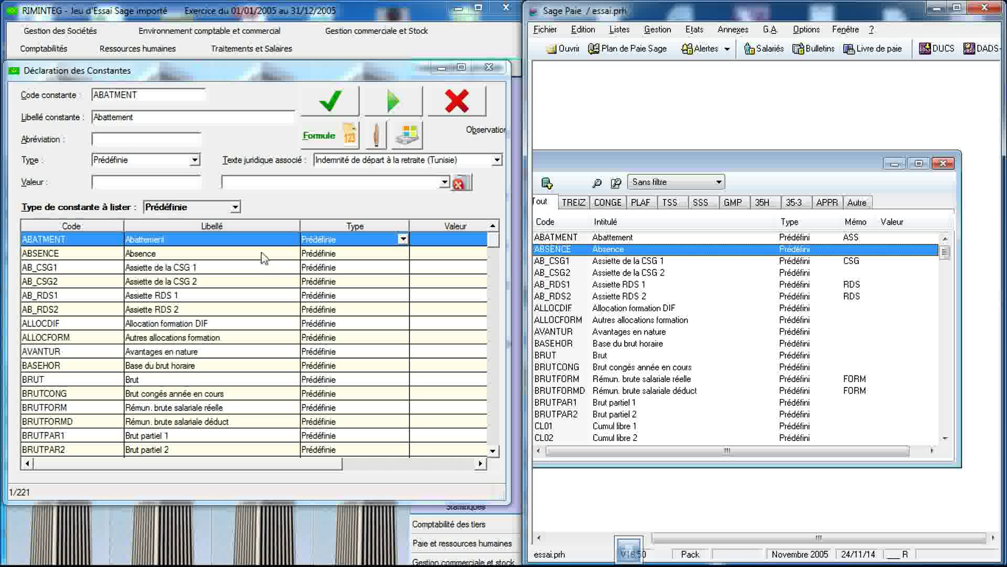
- Compare the predefined constants ABSENCE, AB_CSG1 and AB_CSG2 between RIMINTEG and Sage Paie
left_click(268, 254)
left_click(187, 270)
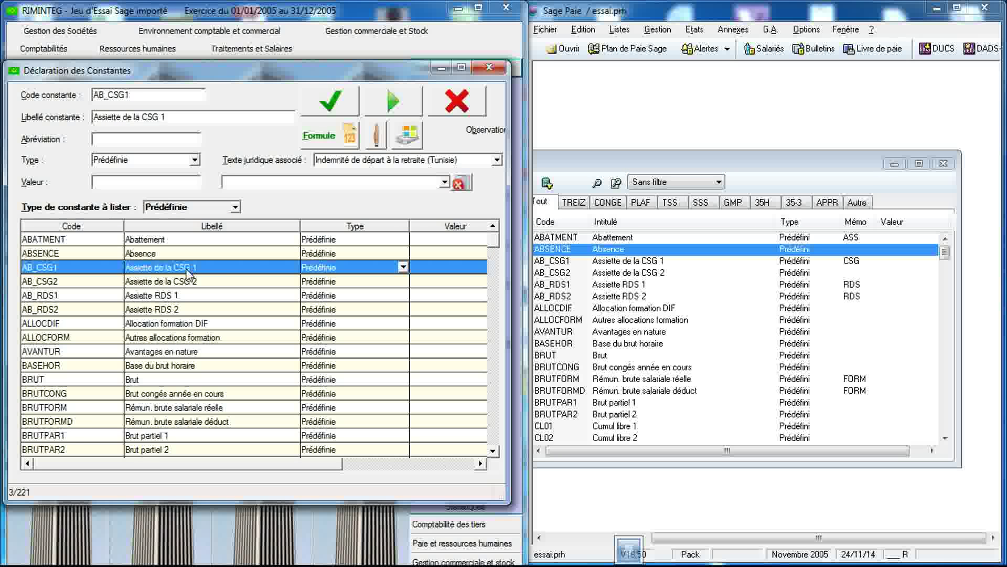
left_click(609, 275)
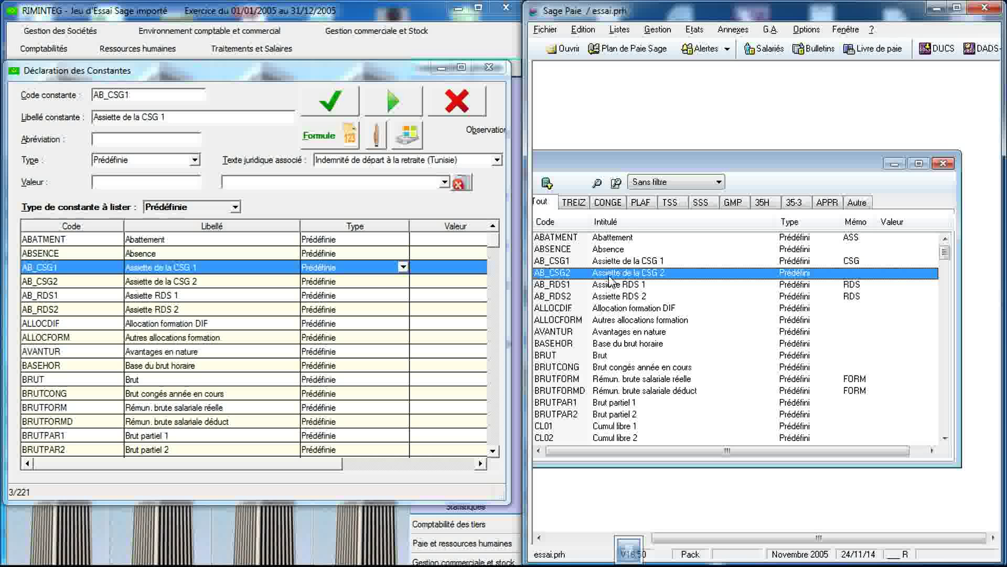
left_click(257, 281)
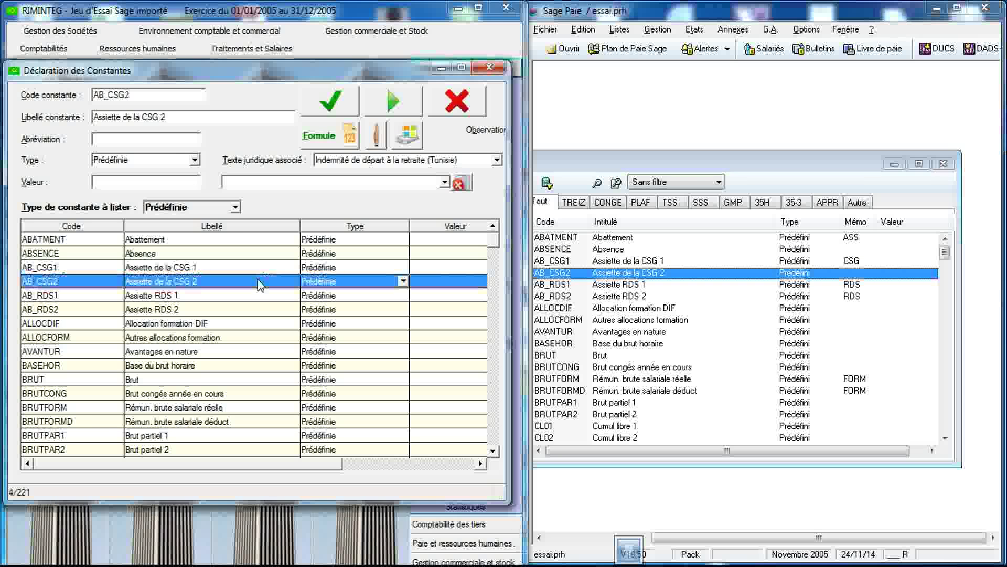
- Compare the predefined constants AB_RDS1, AB_RDS2 and ALLOCDIF between RIMINTEG and Sage Paie
left_click(221, 300)
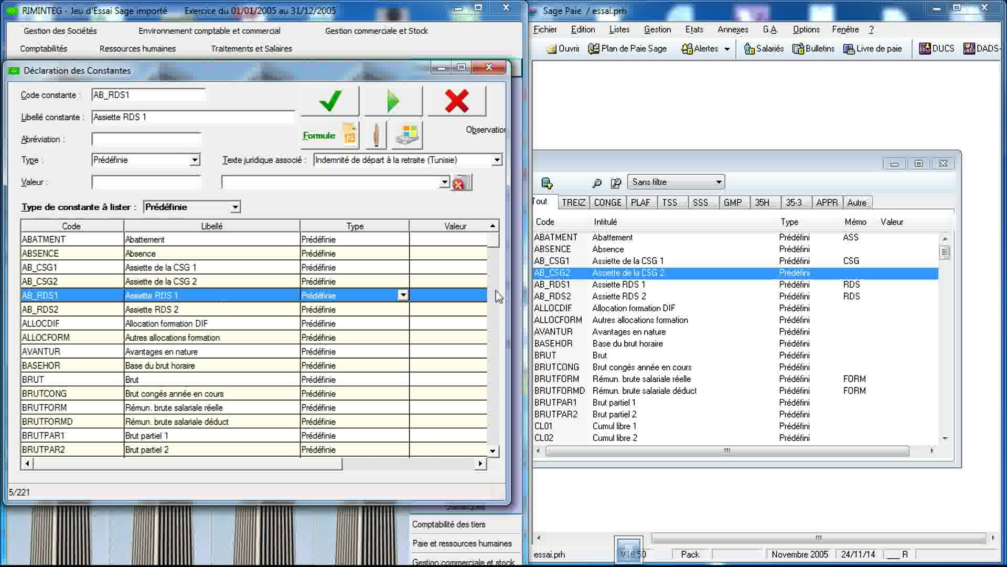
left_click(639, 286)
left_click(640, 298)
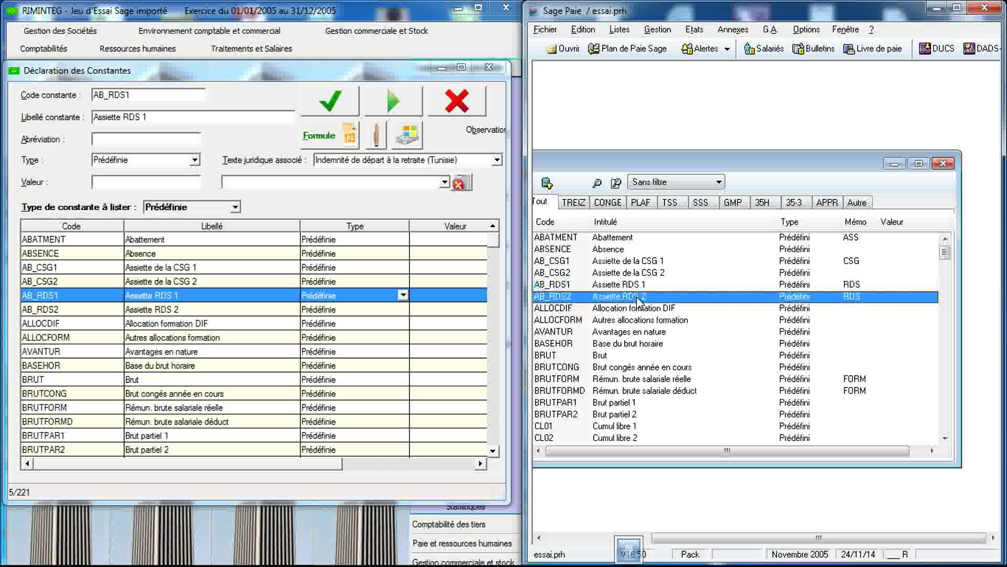
left_click(238, 310)
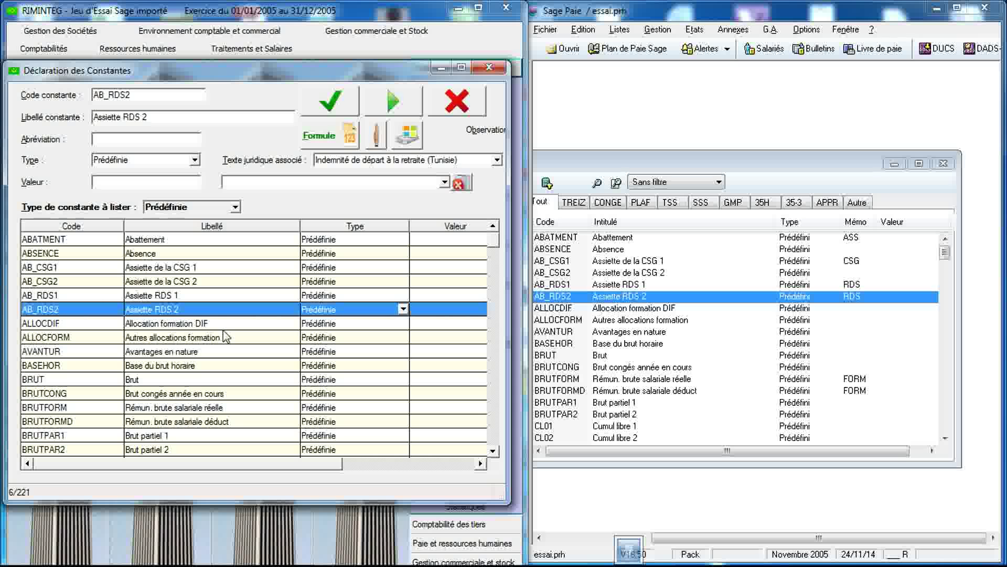
left_click(229, 326)
left_click(629, 309)
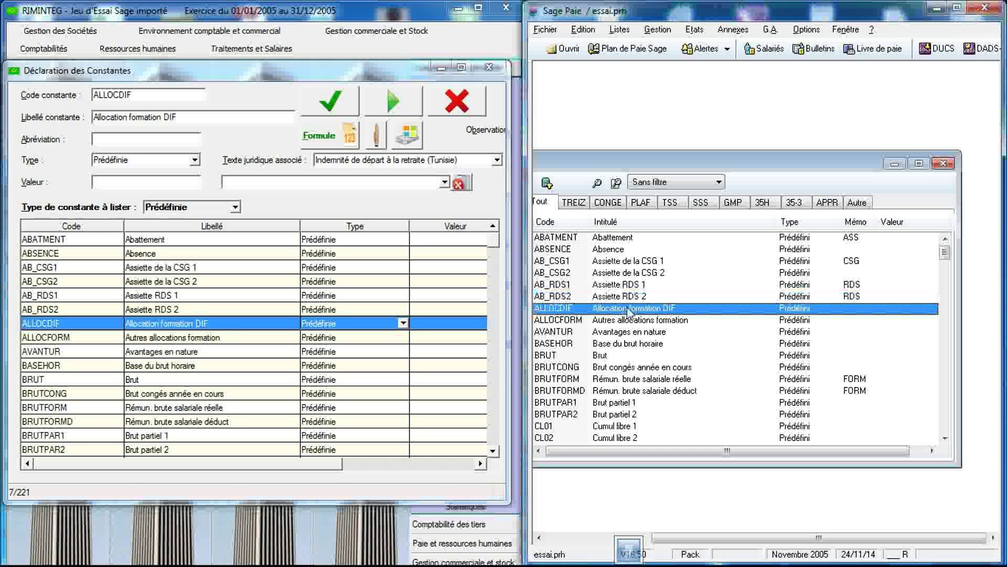
- Compare the last predefined constant, VALTRENT, at the end of the Sage Paie and RIMINTEG lists
left_click_drag(945, 264, 950, 441)
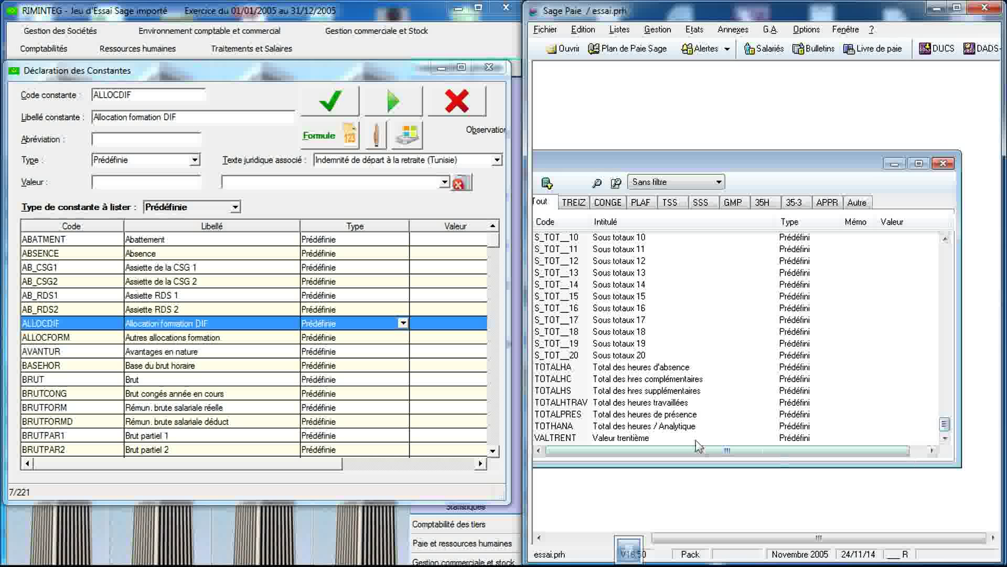
left_click(698, 440)
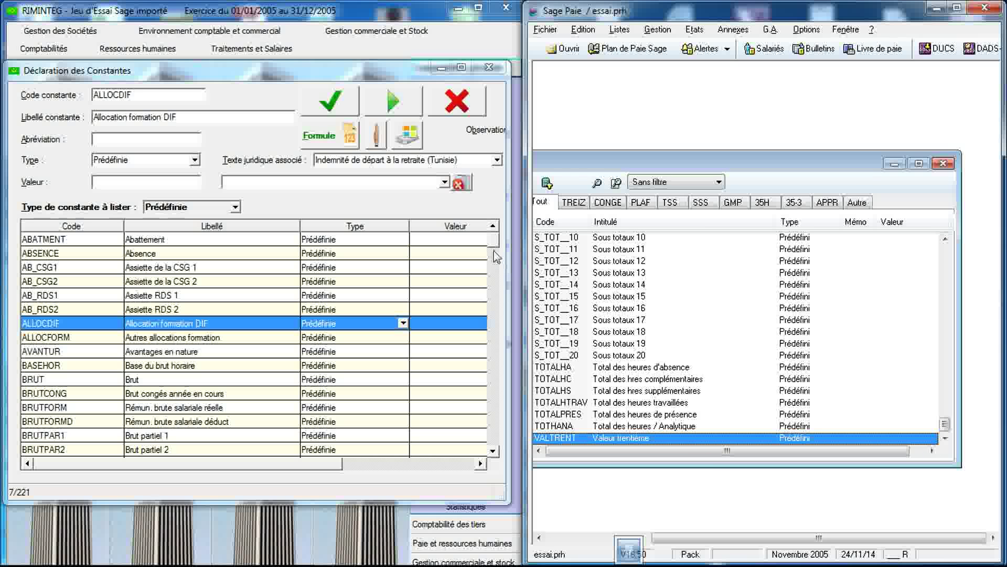
left_click_drag(495, 251, 504, 459)
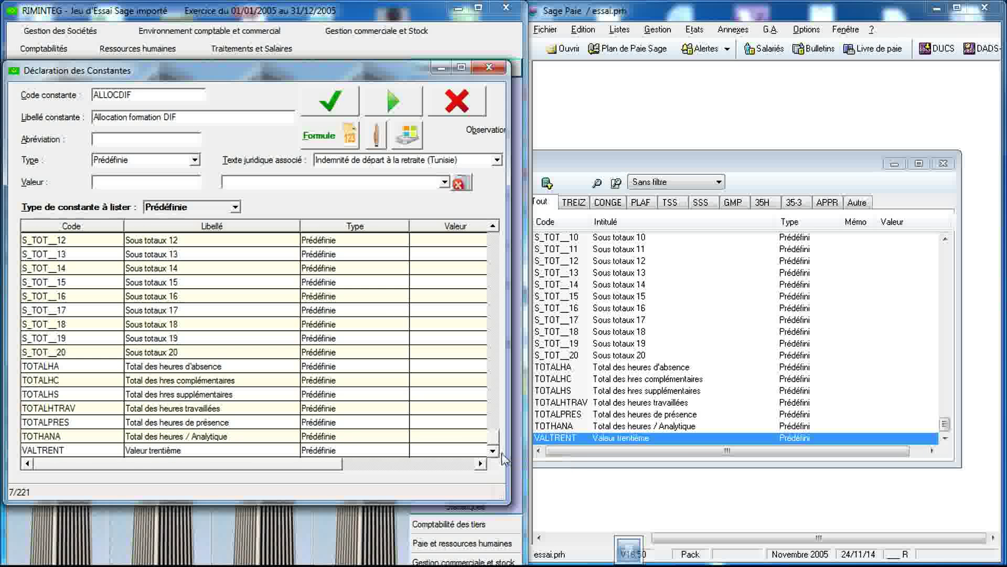
left_click(230, 450)
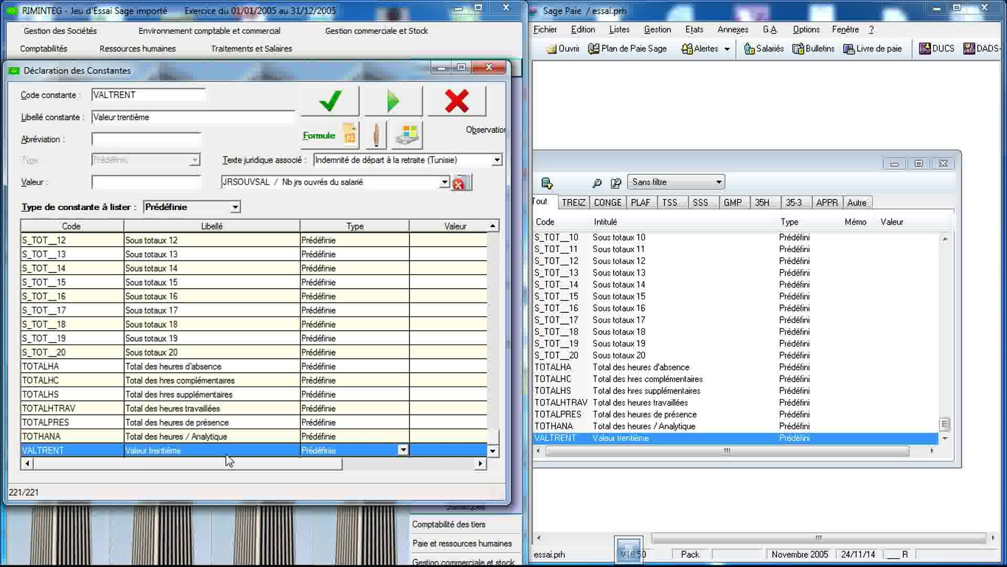
- Compare the hour-total constants TOTHANA, TOTALPRES, TOTALHTRAV and TOTALHS between RIMINTEG and Sage Paie
left_click(226, 436)
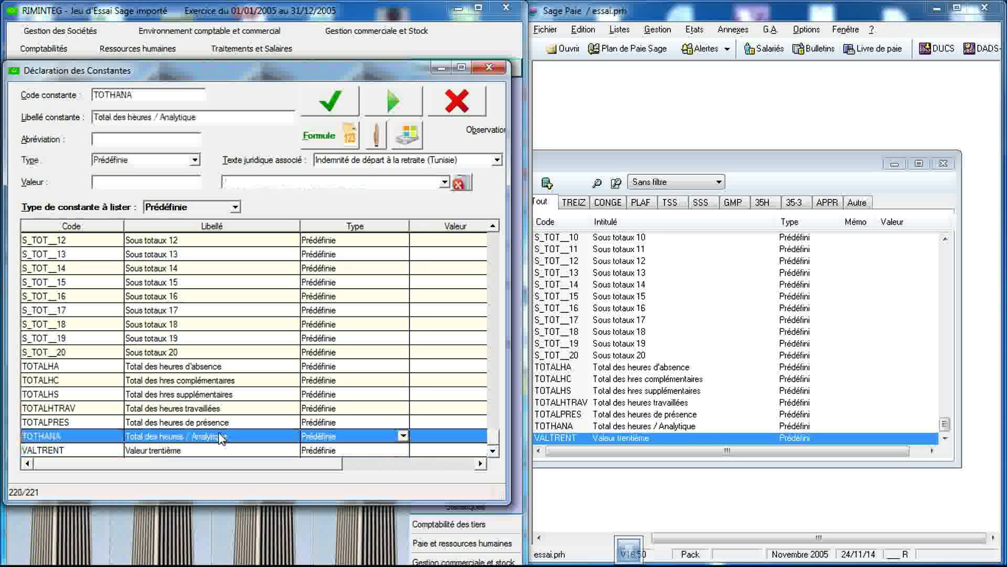
left_click(624, 426)
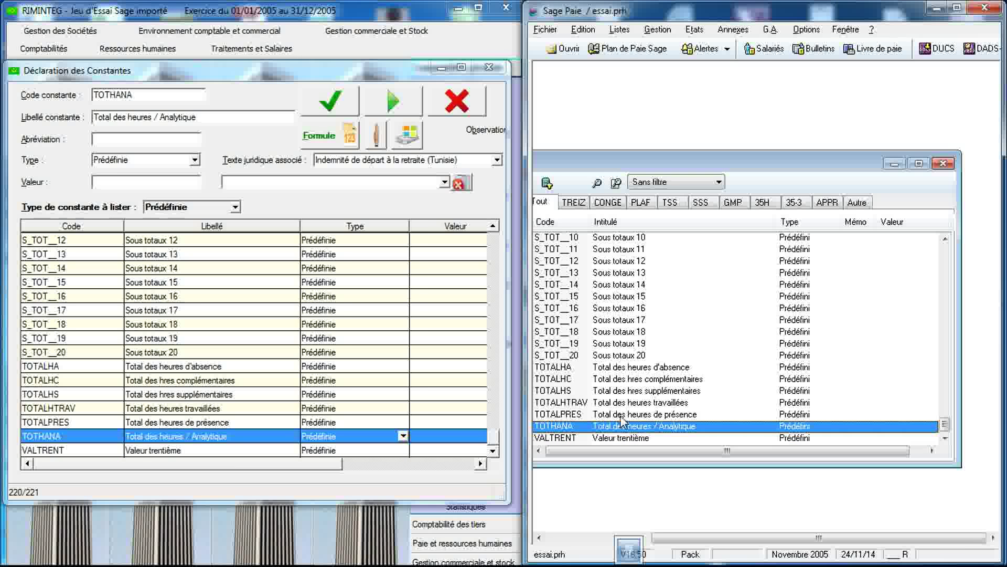
left_click(623, 415)
left_click(295, 424)
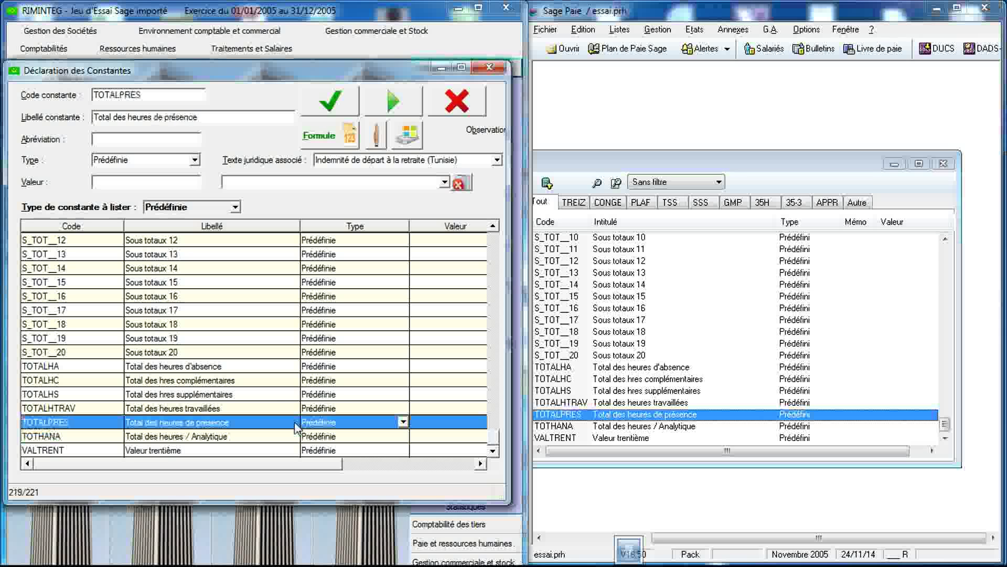
left_click(278, 408)
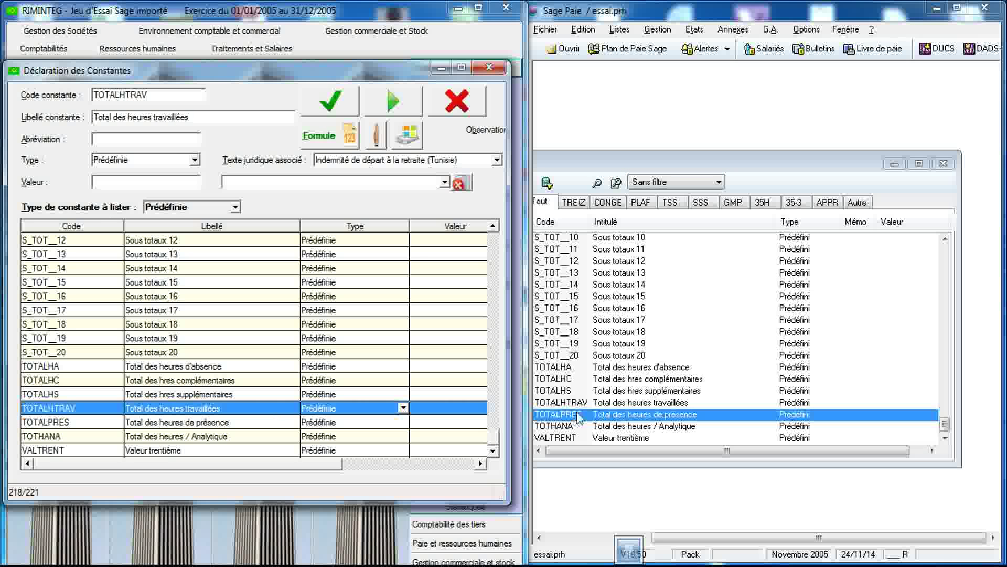
left_click(595, 403)
left_click(598, 390)
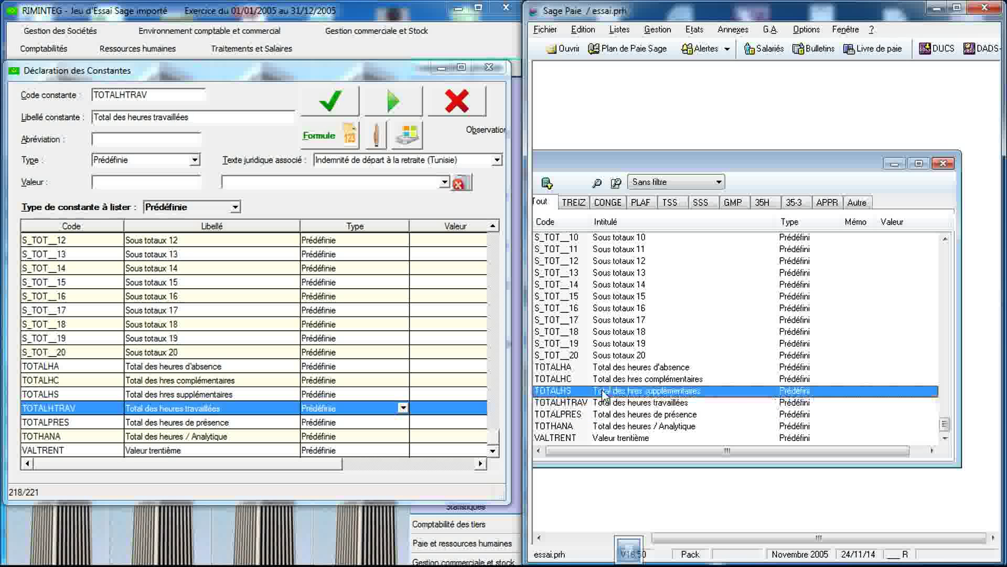
left_click(238, 394)
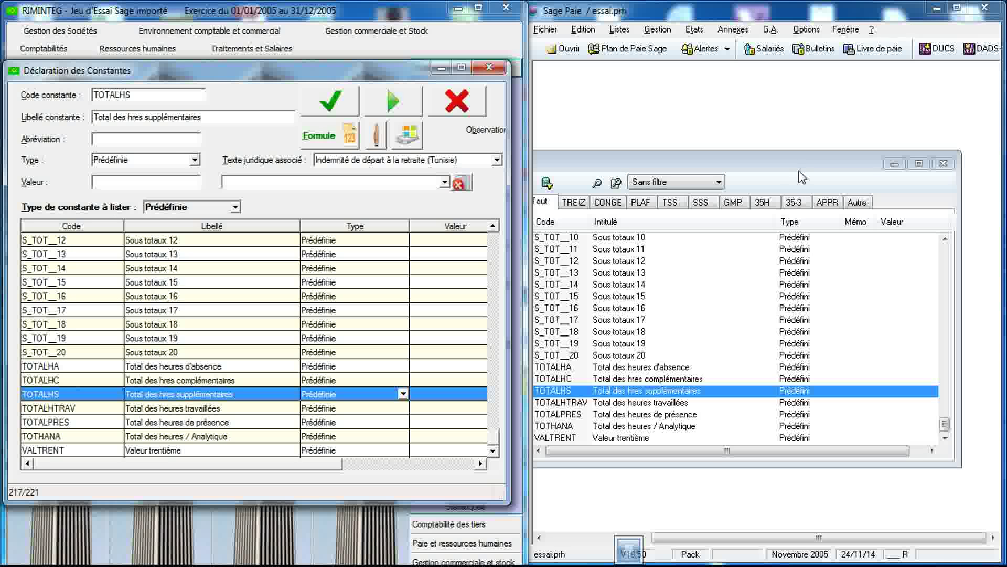
- List the calculation constants in both programs: type Calcul in Sage Paie and Arithmétique in RIMINTEG
left_click_drag(798, 165, 930, 180)
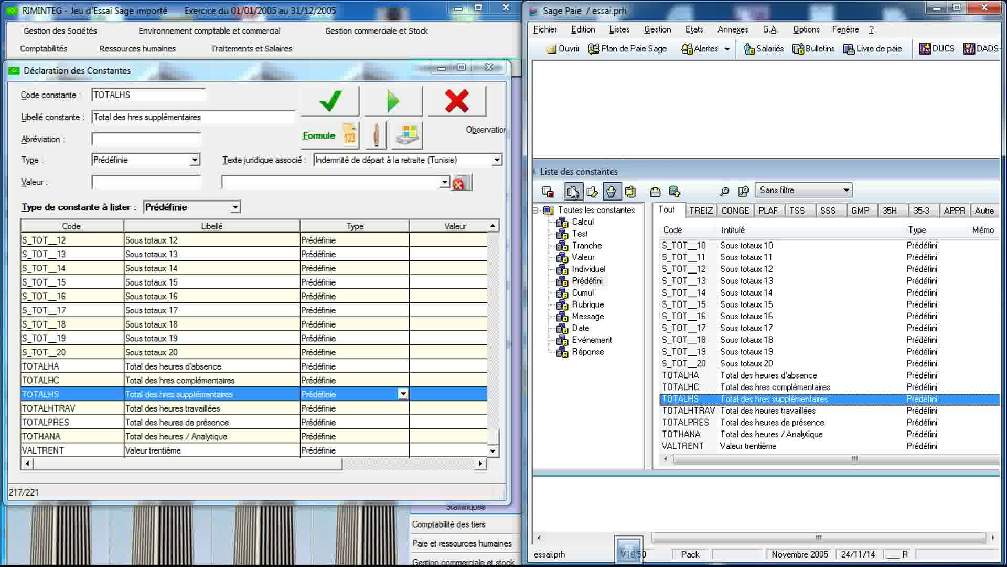
left_click(581, 224)
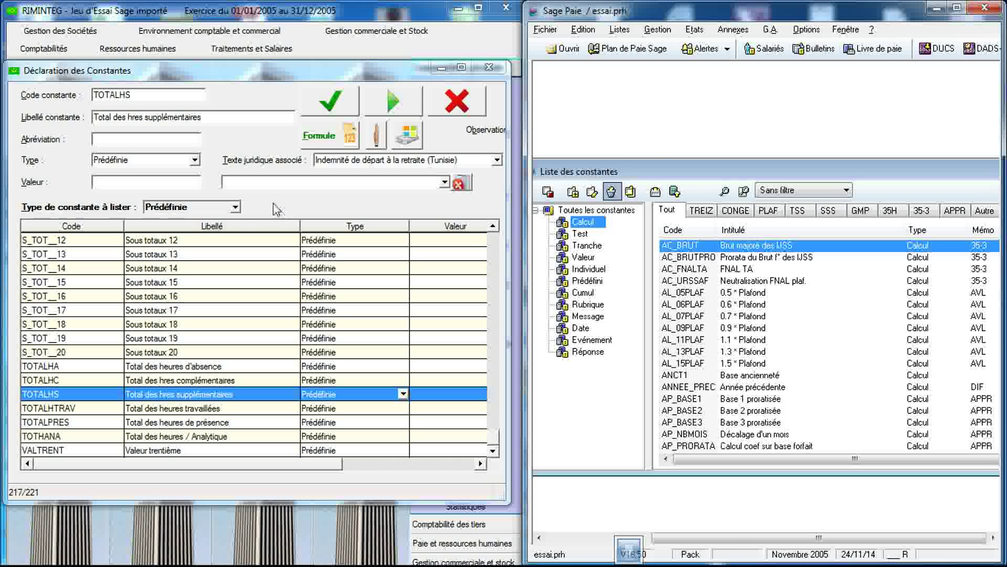
left_click(236, 208)
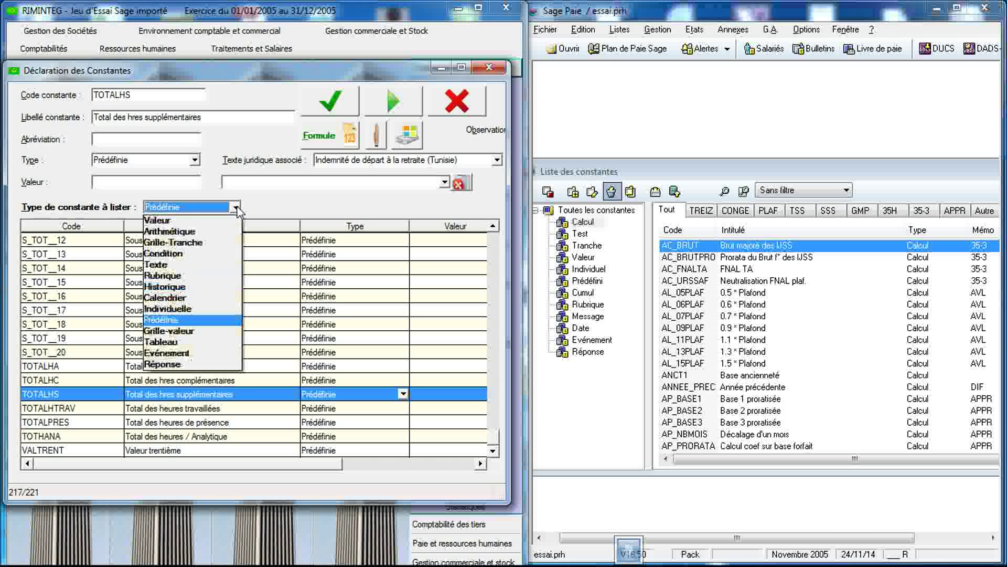
left_click(205, 235)
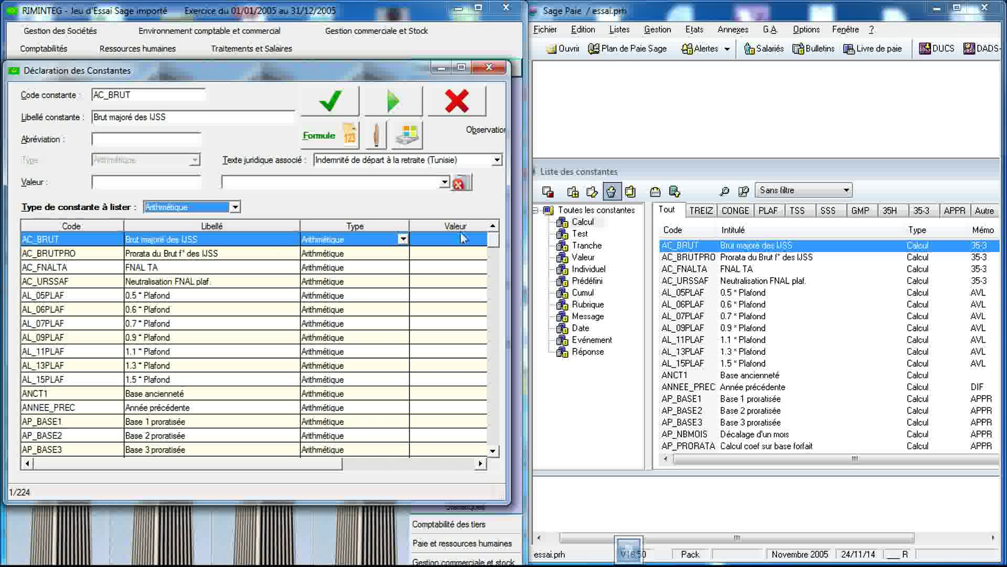
left_click_drag(632, 174, 535, 167)
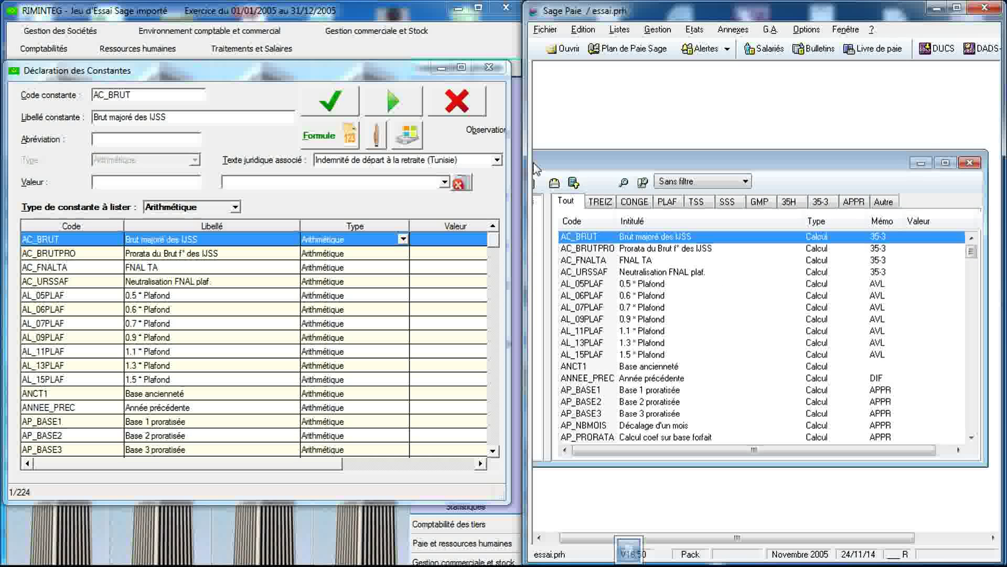
- Compare the calculation constants AC_BRUT, AC_BRUTPRO and AC_FNALTA between Sage Paie and RIMINTEG
left_click(602, 239)
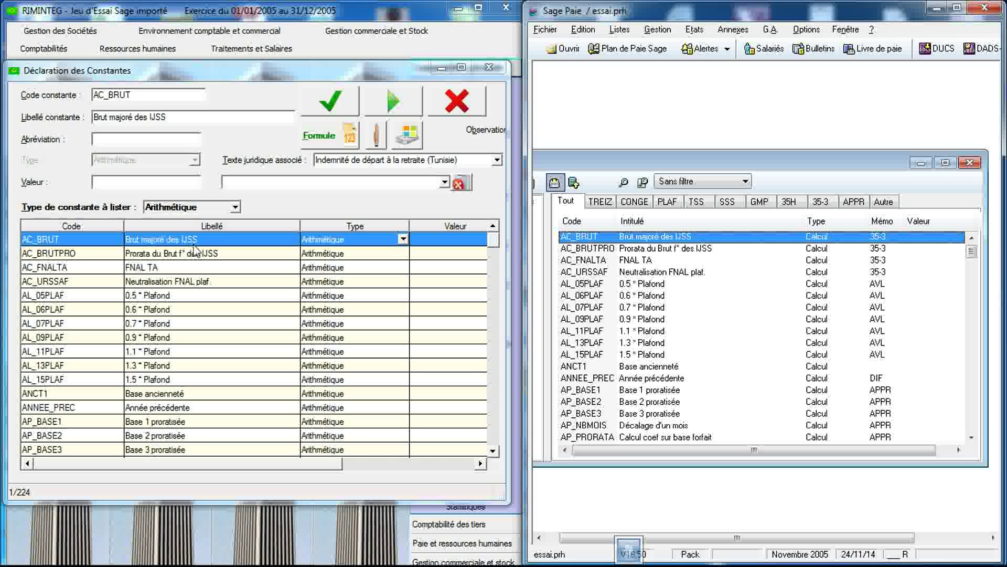
left_click(161, 255)
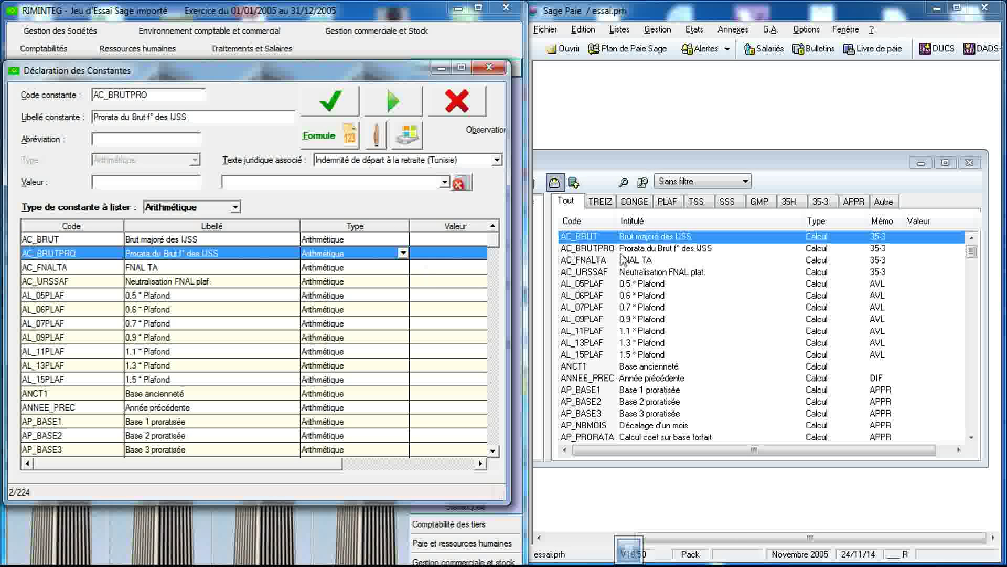
left_click(675, 251)
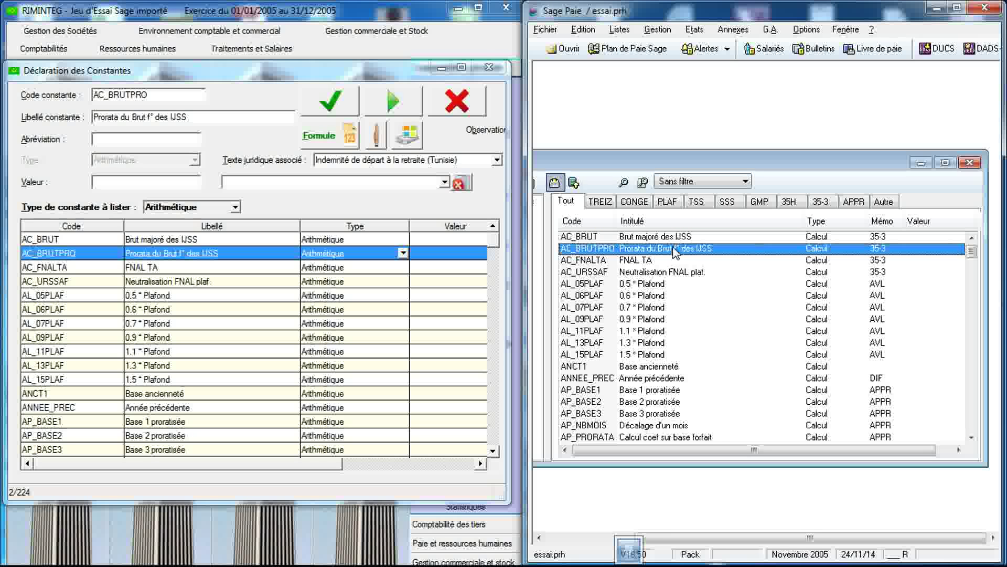
left_click(646, 261)
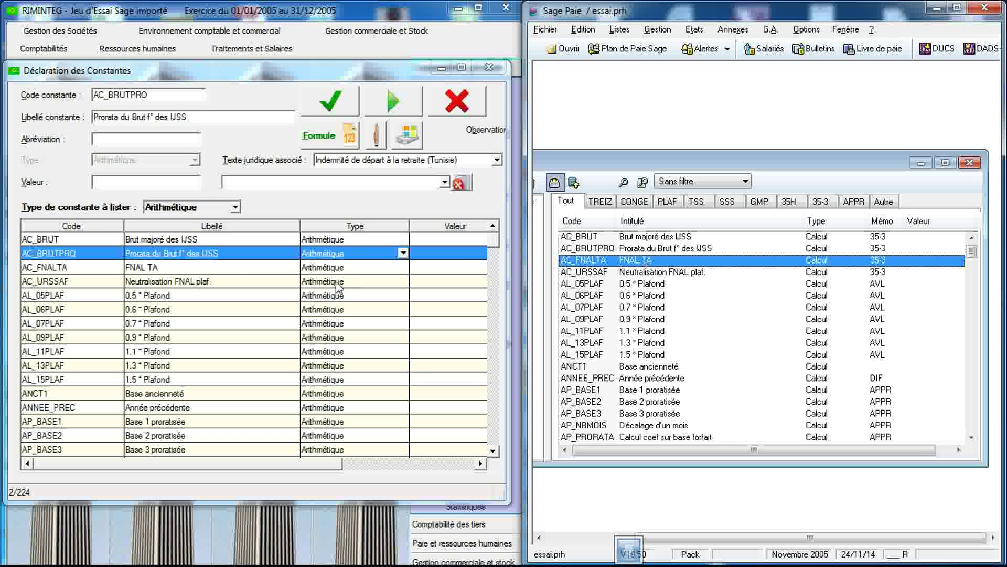
left_click(233, 269)
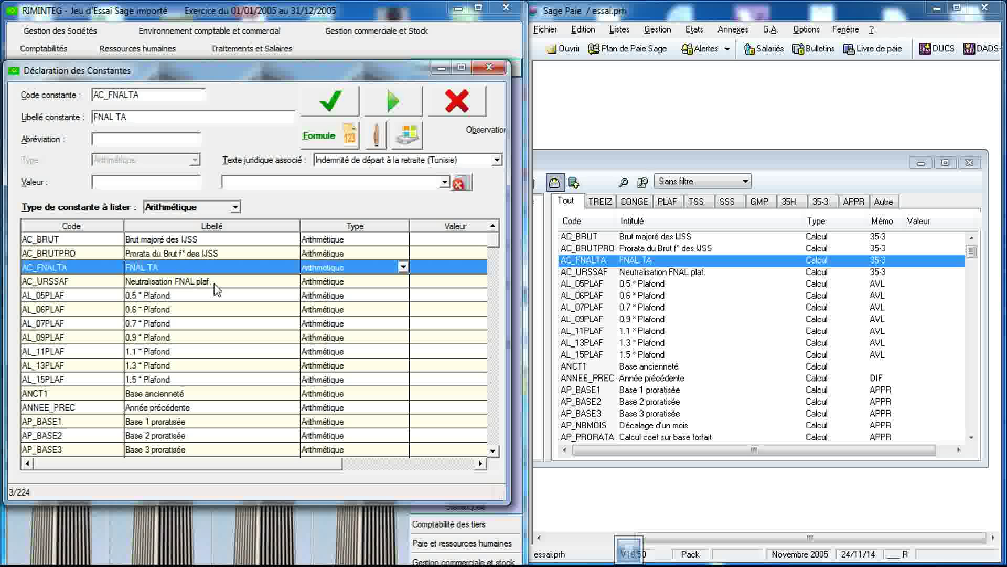
- Compare the calculation constants AC_URSSAF and AL_05PLAF between RIMINTEG and Sage Paie
left_click(215, 282)
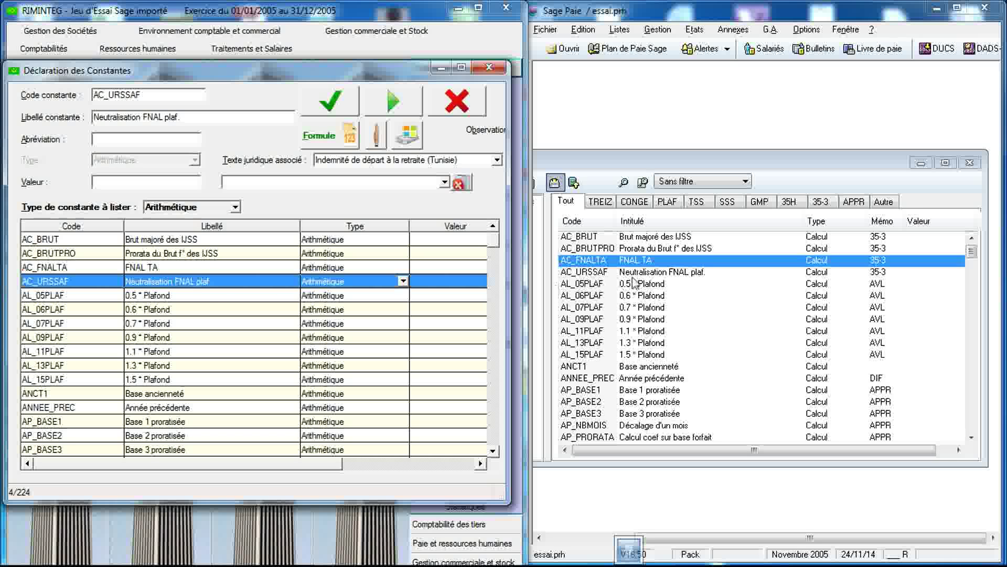
left_click(657, 274)
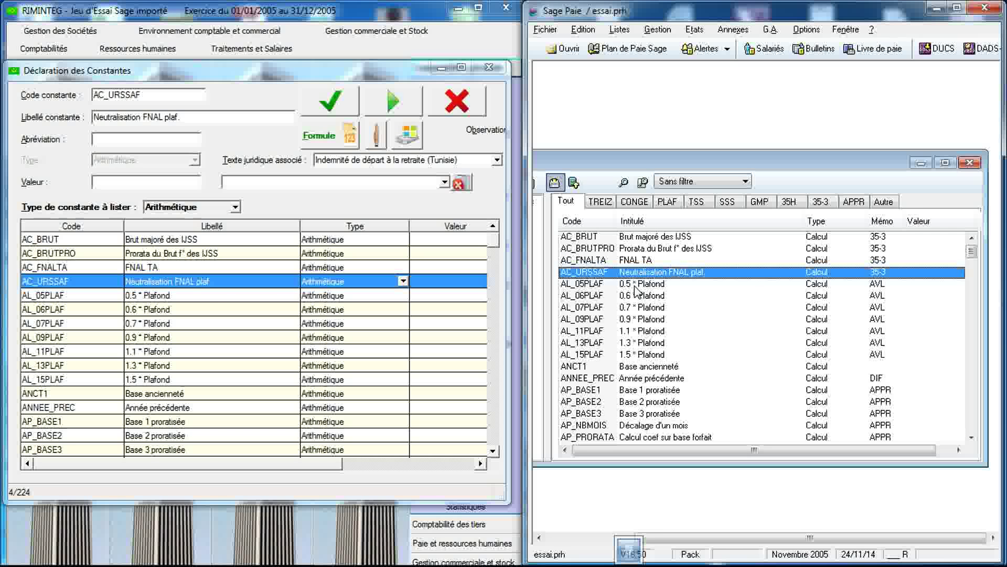
left_click(635, 285)
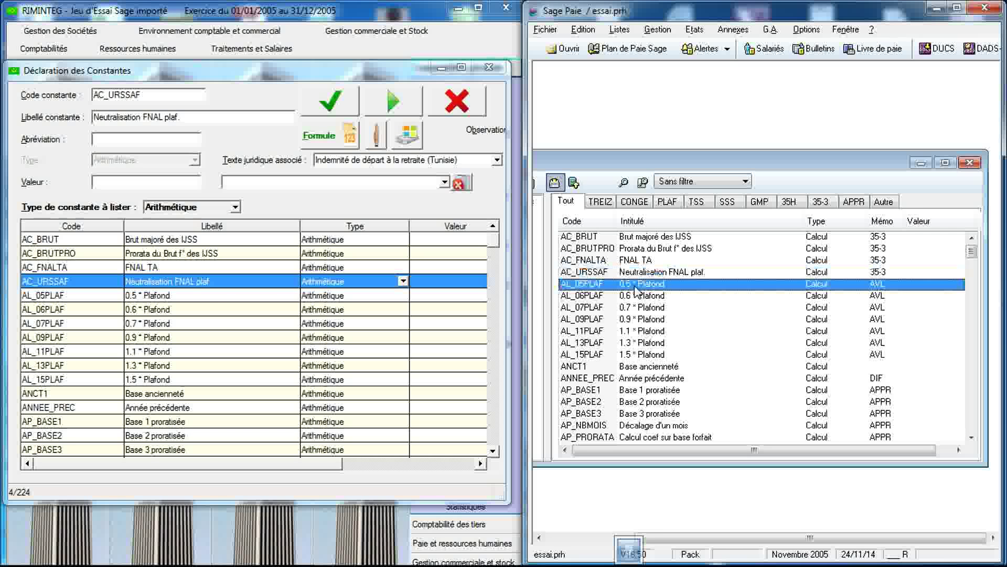
left_click(207, 297)
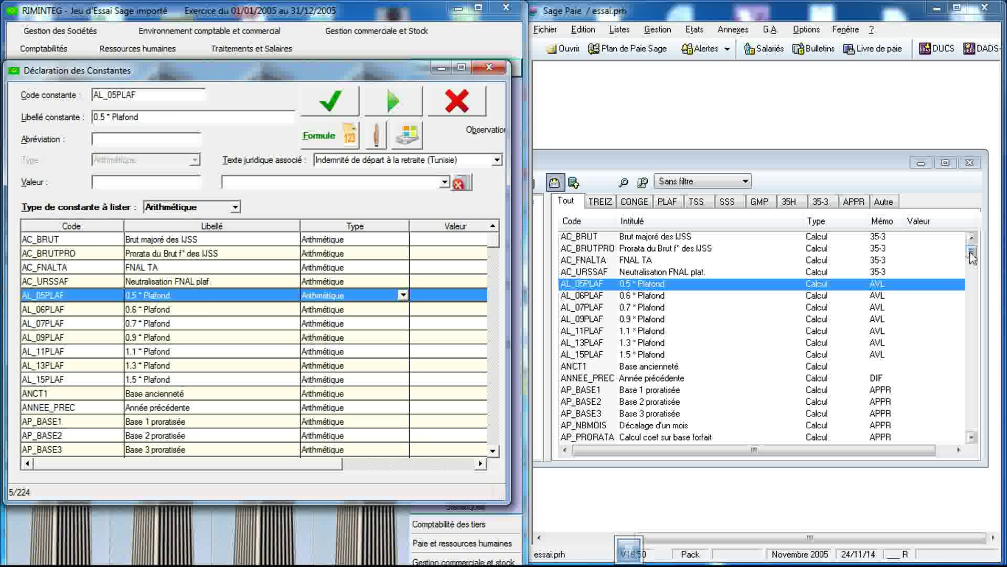
- Compare the last calculation constants, ZFU_PLAF and ZFU_BRUT, at the end of the Sage Paie and RIMINTEG lists
left_click_drag(971, 255, 972, 423)
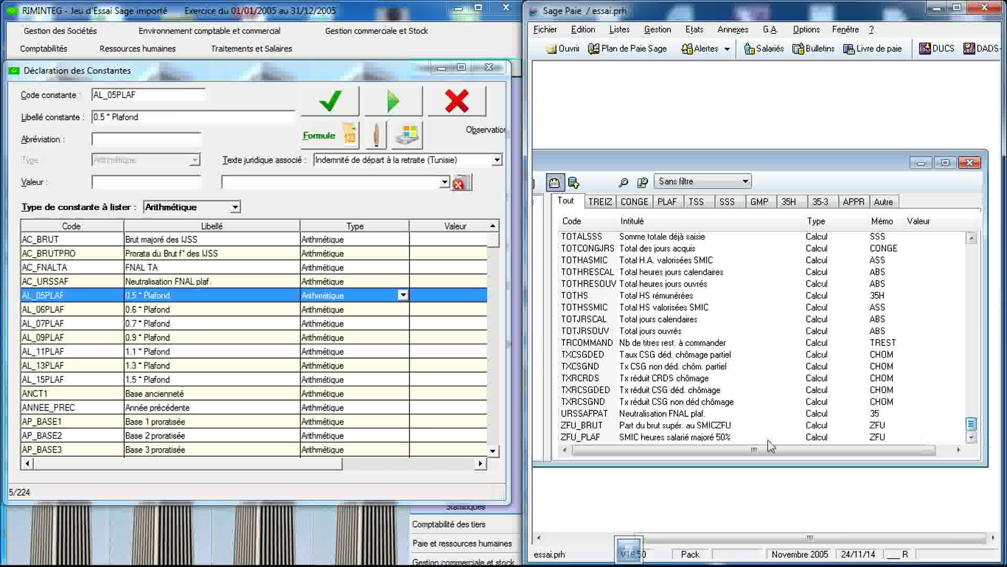
left_click(659, 438)
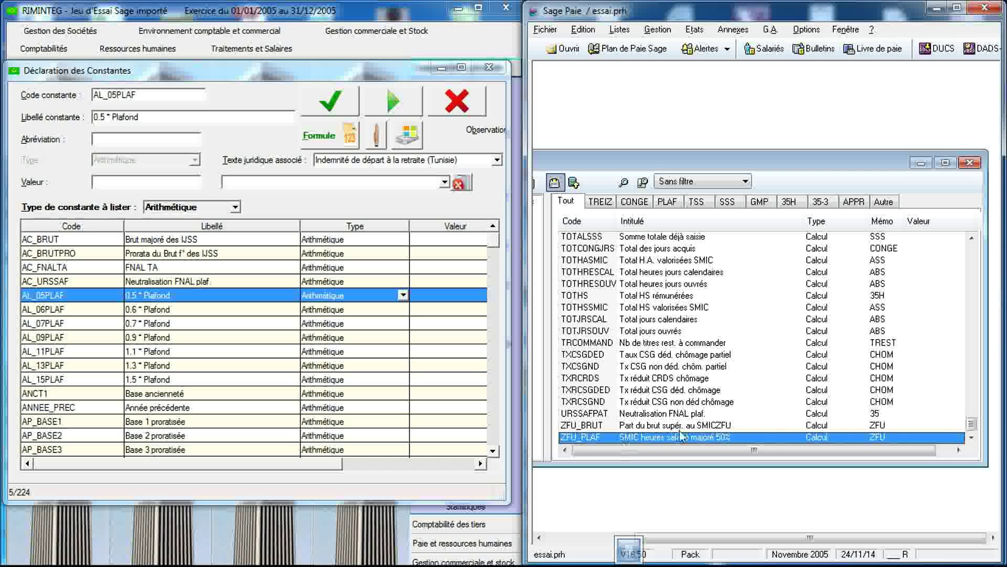
left_click_drag(493, 247, 493, 446)
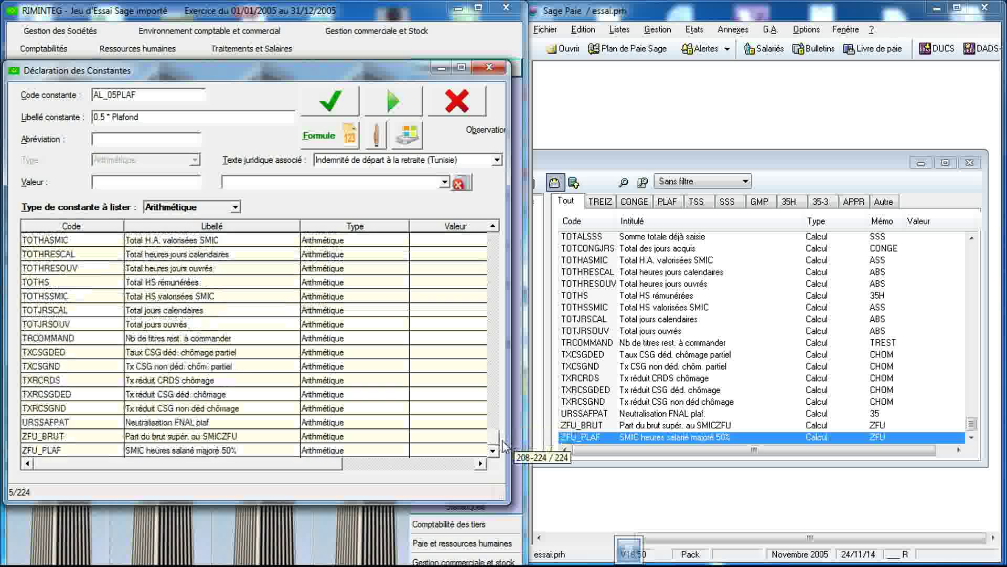
left_click(359, 451)
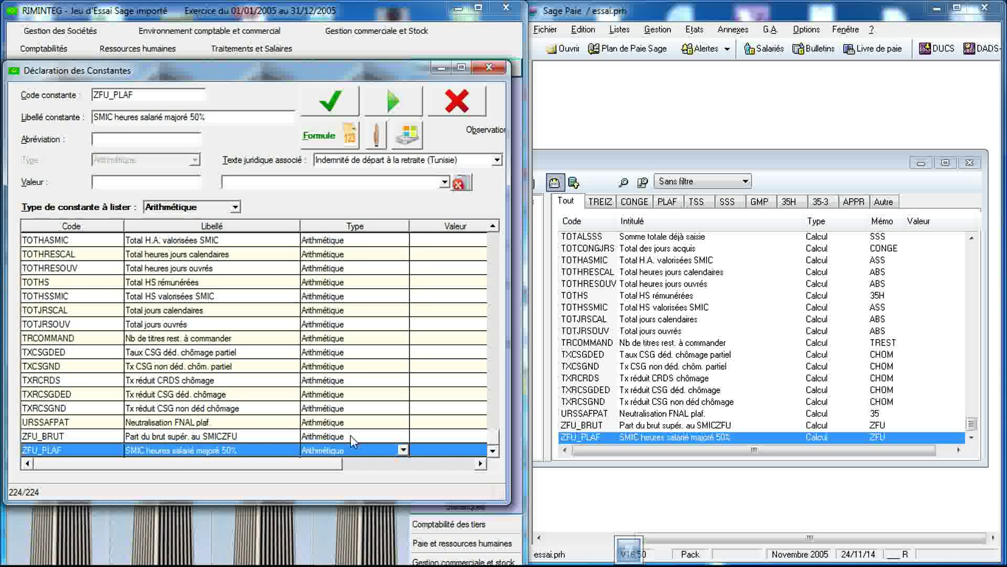
left_click(350, 435)
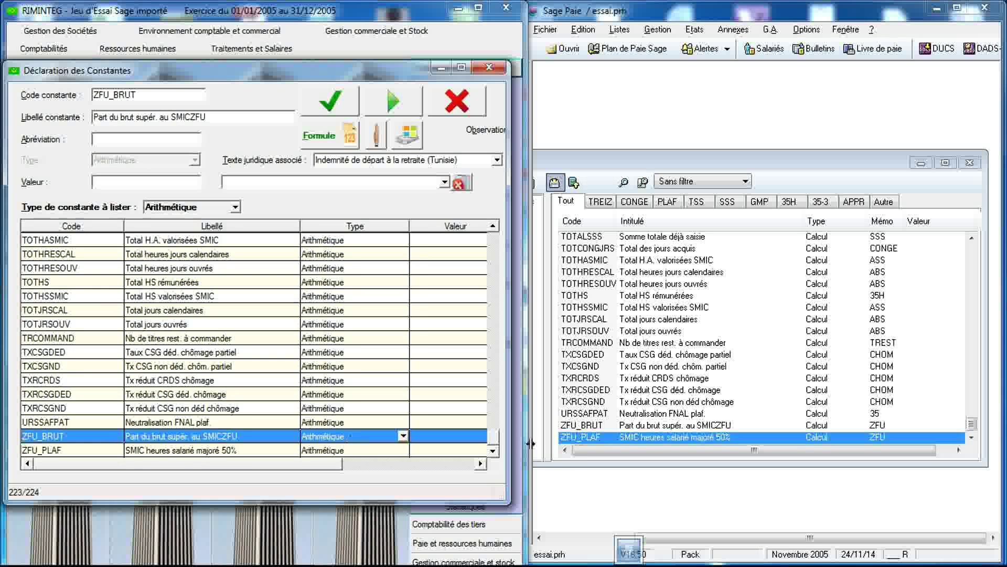
- Return to the start of both lists and select the constant AC_BRUT in Sage Paie and RIMINTEG
left_click_drag(501, 434, 502, 240)
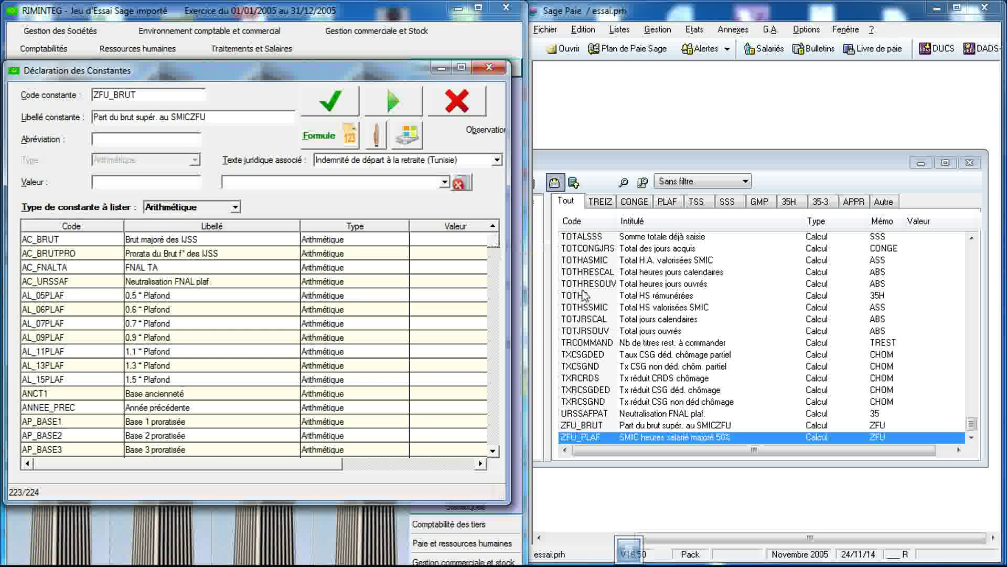
left_click_drag(971, 423, 976, 246)
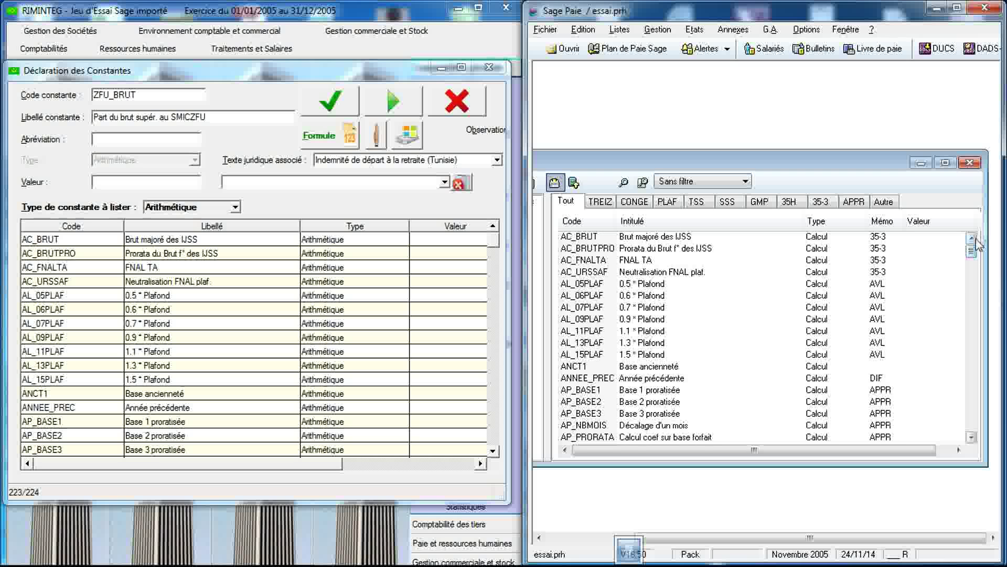
left_click(721, 241)
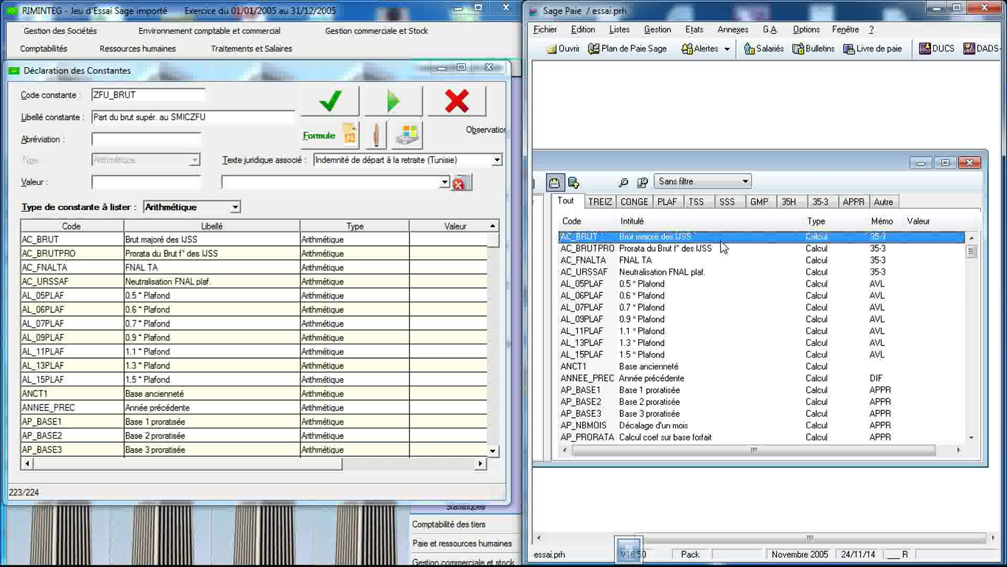
left_click(244, 240)
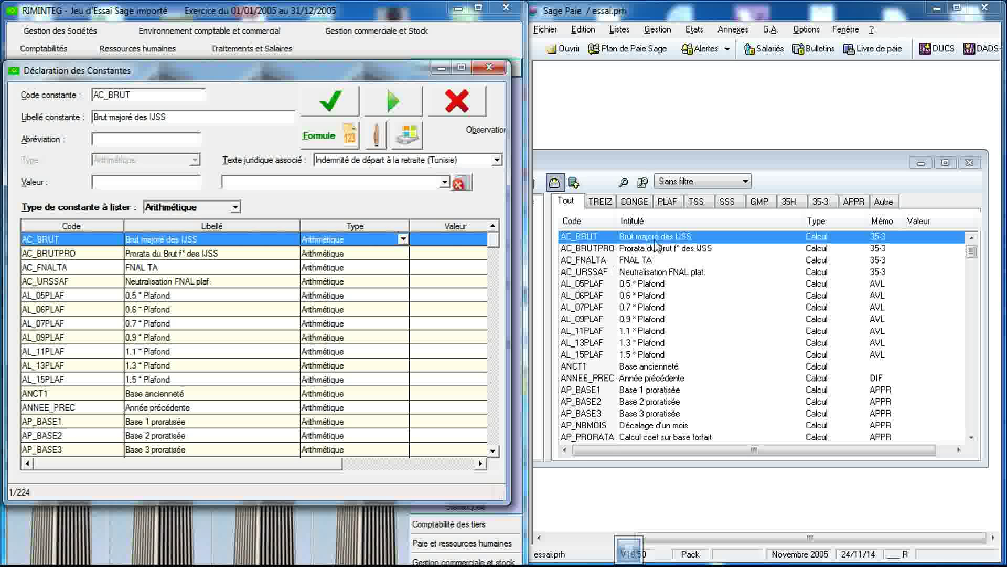
- Open the AC_BRUT calculation in Sage Paie and look up its operands BRUTABAT and FI_ABSABAT in the constants list
double_click(675, 237)
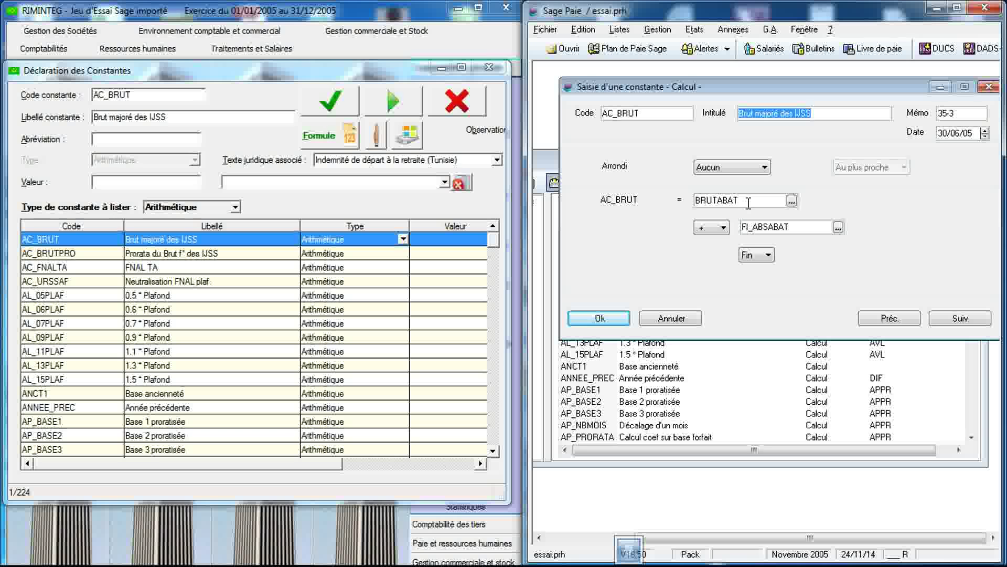
left_click(792, 201)
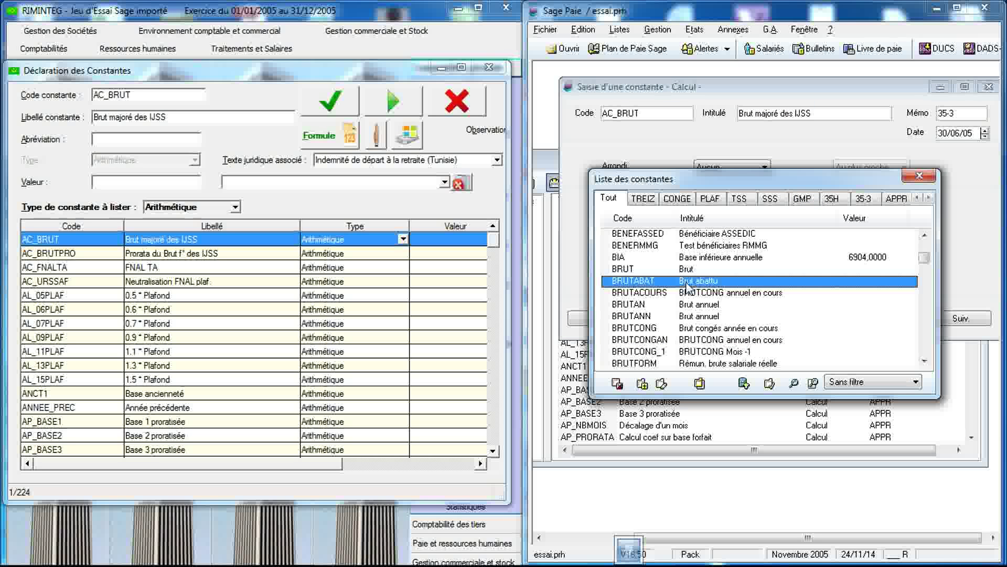
left_click(919, 175)
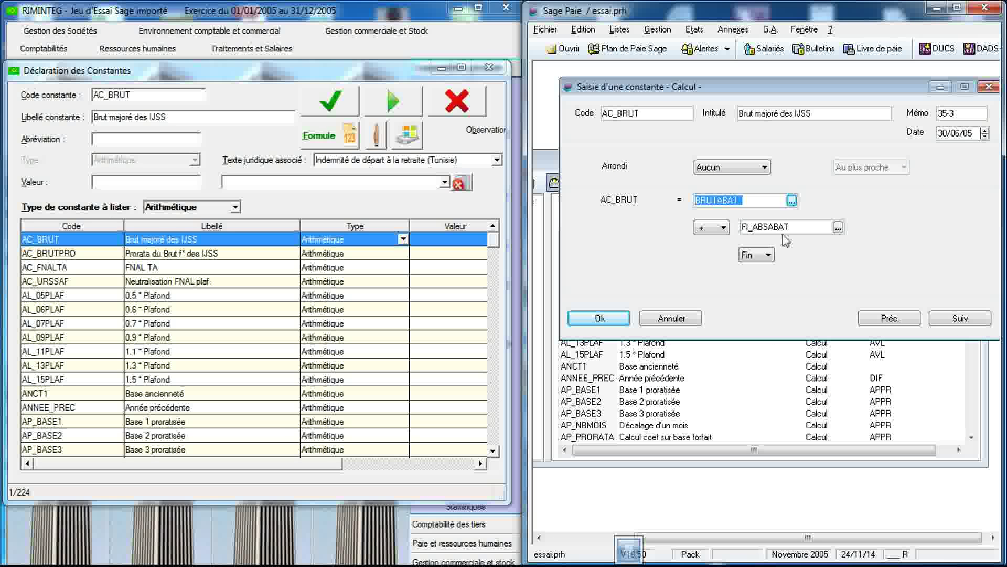
left_click(838, 228)
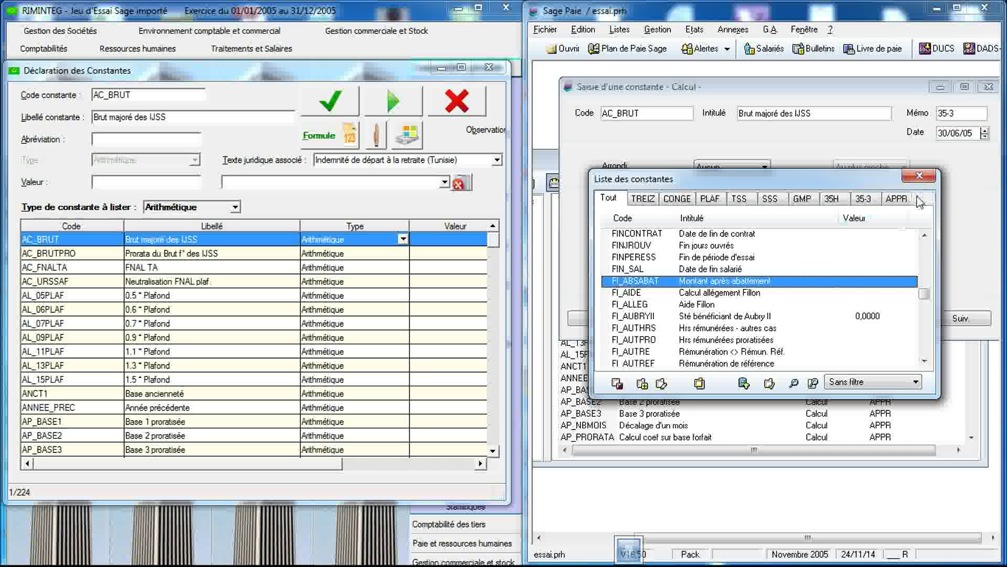
left_click(919, 177)
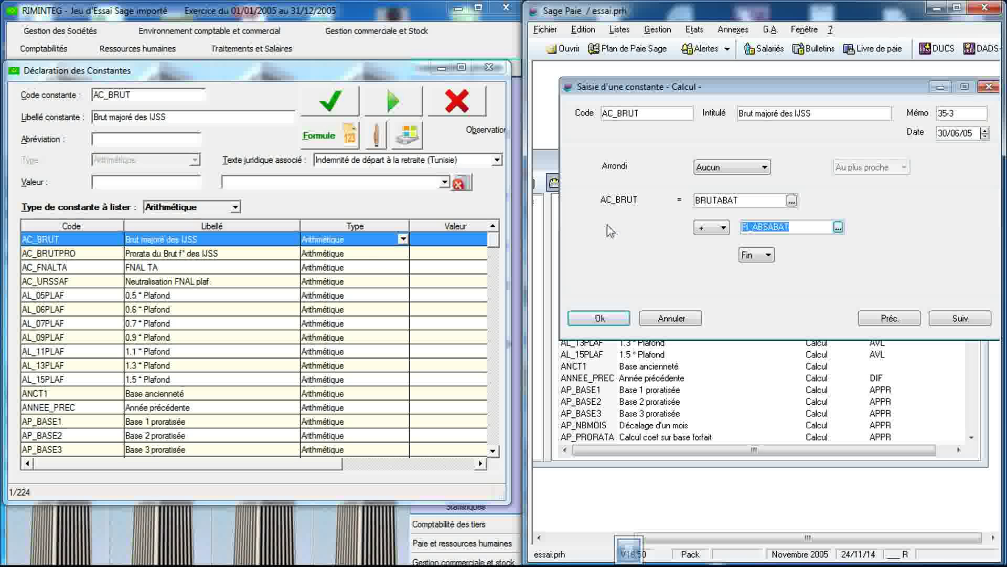
- Open the arithmetic description of AC_BRUT in RIMINTEG and place it beside the Sage Paie calculation
left_click(266, 243)
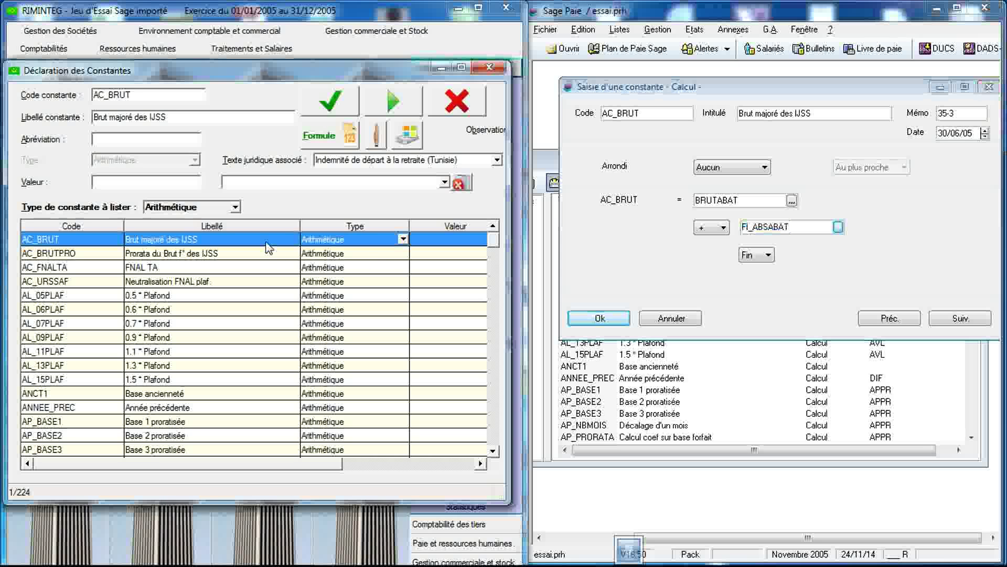
double_click(269, 249)
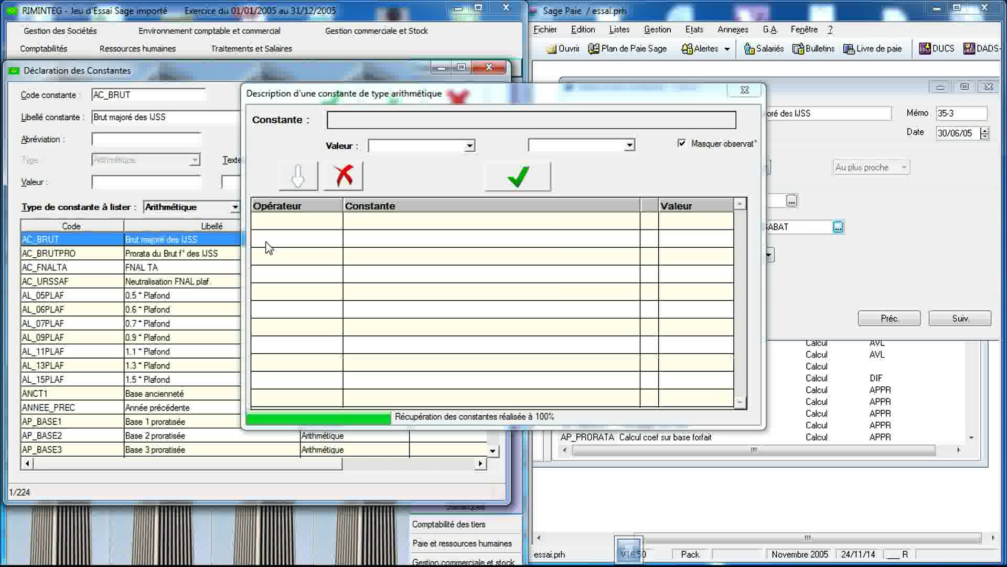
left_click_drag(486, 98, 242, 68)
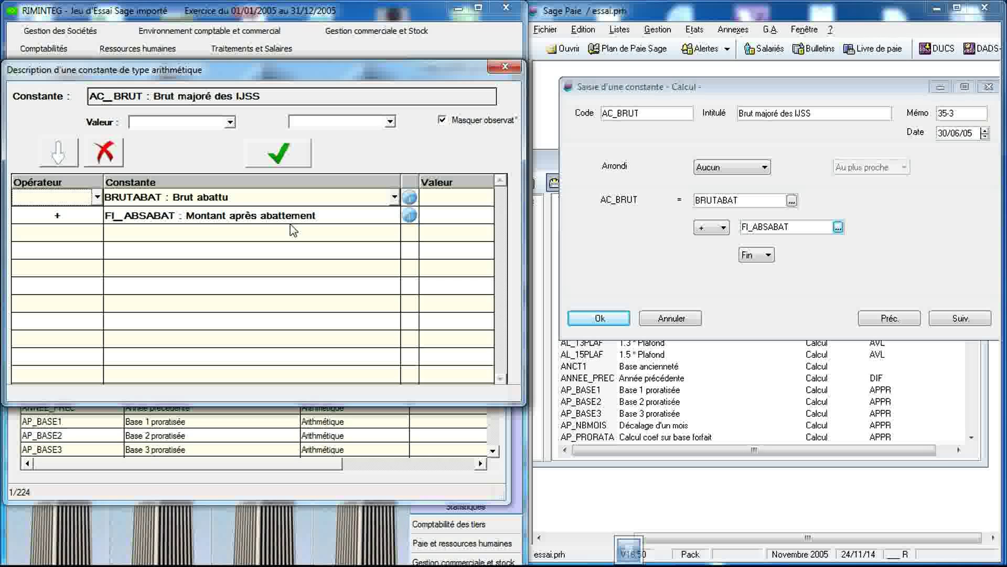
- Compare the definition and type of the operand BRUTABAT between Sage Paie and RIMINTEG, then close its detail windows
left_click(351, 201)
left_click(351, 201)
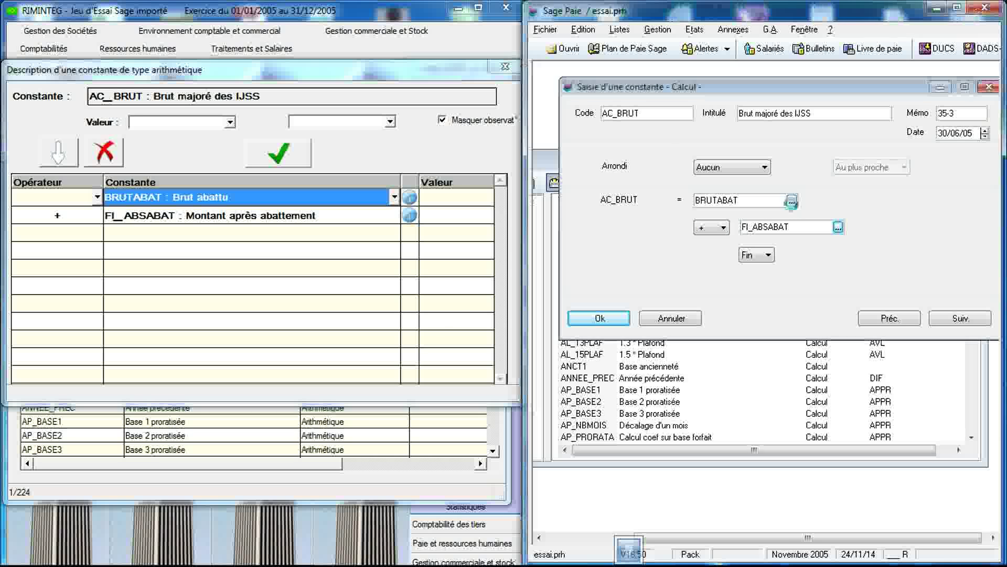
left_click(792, 202)
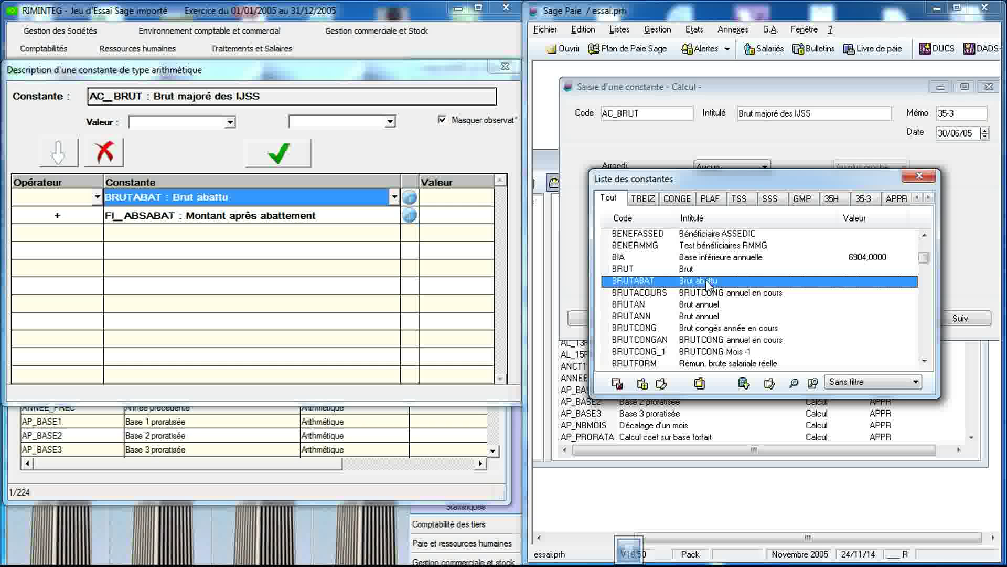
left_click(662, 385)
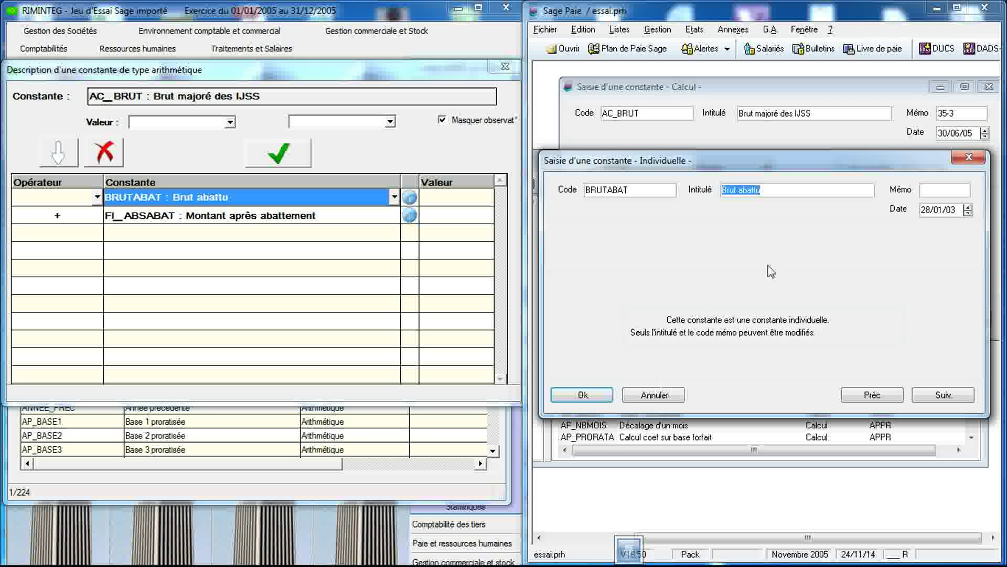
left_click(969, 157)
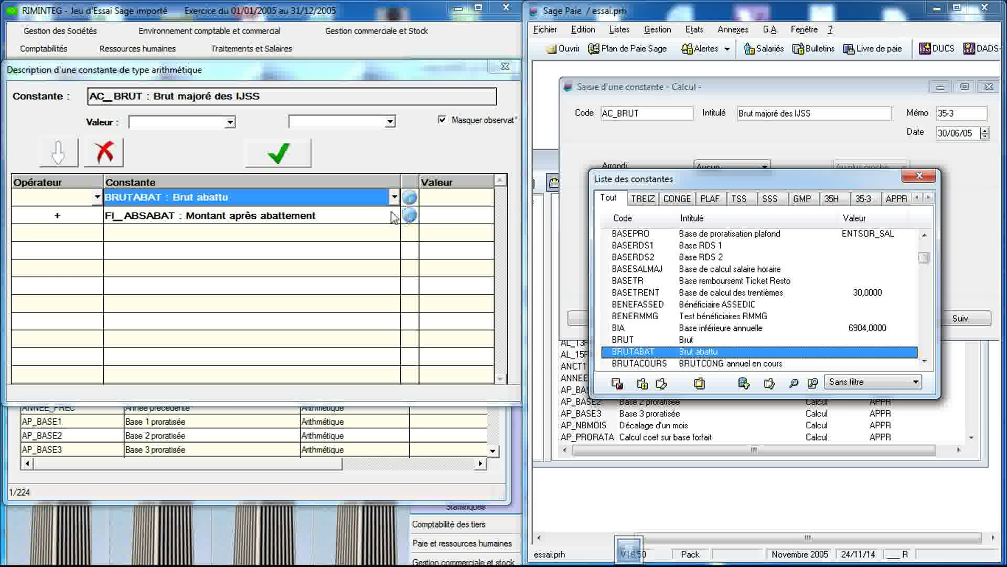
left_click(410, 202)
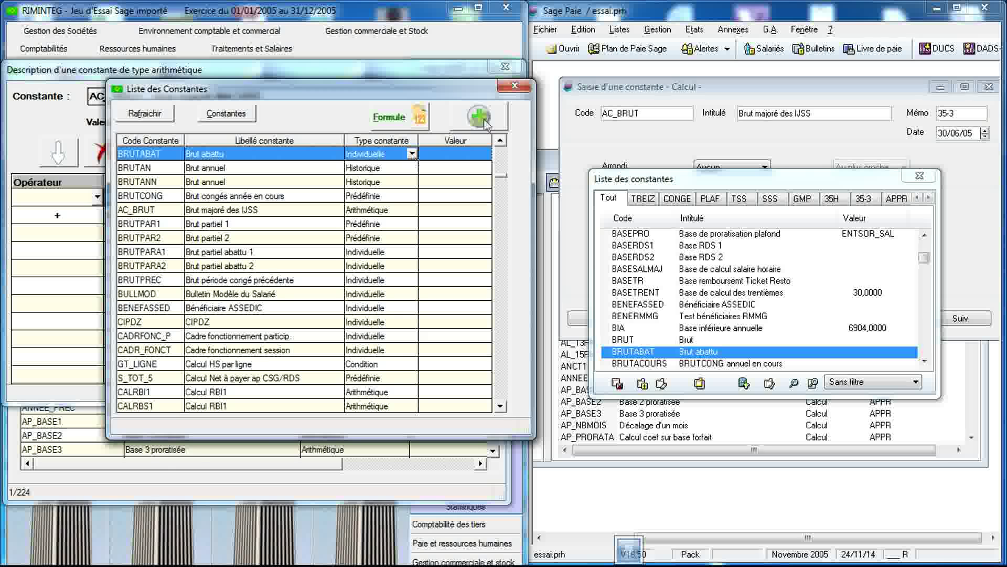
left_click(515, 85)
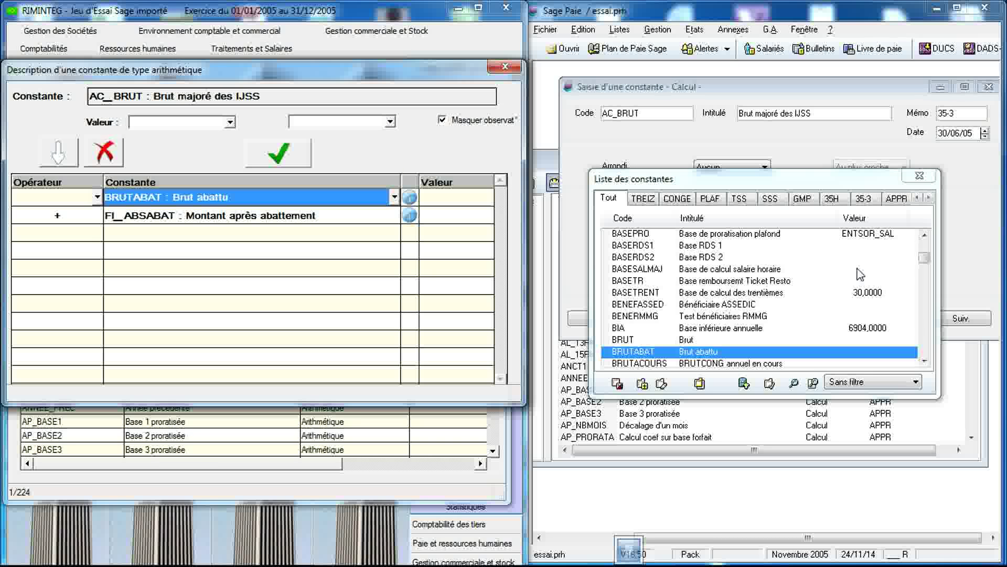
left_click(919, 177)
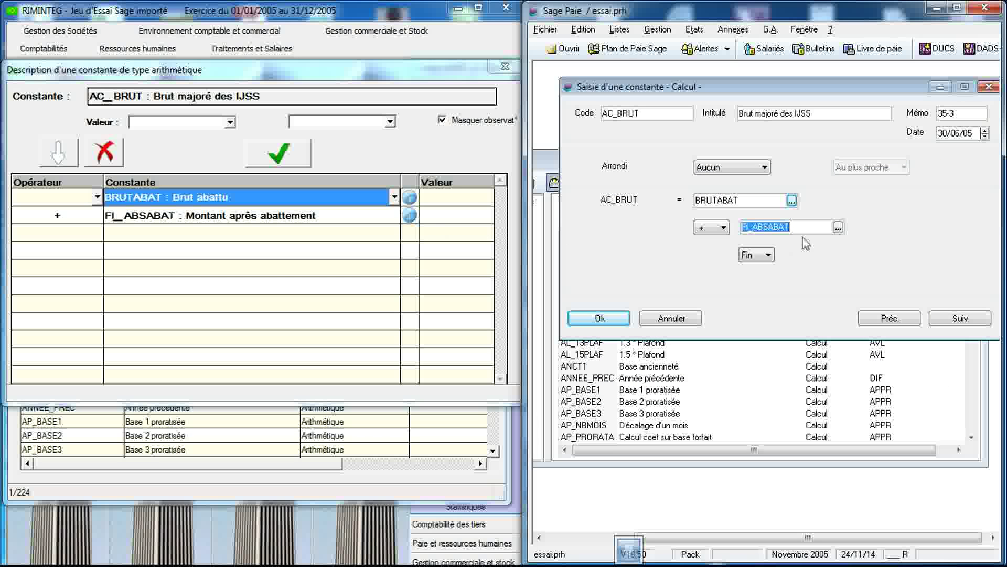
- Open the formula of the operand FI_ABSABAT in Sage Paie and RIMINTEG and compare its terms side by side
left_click(839, 227)
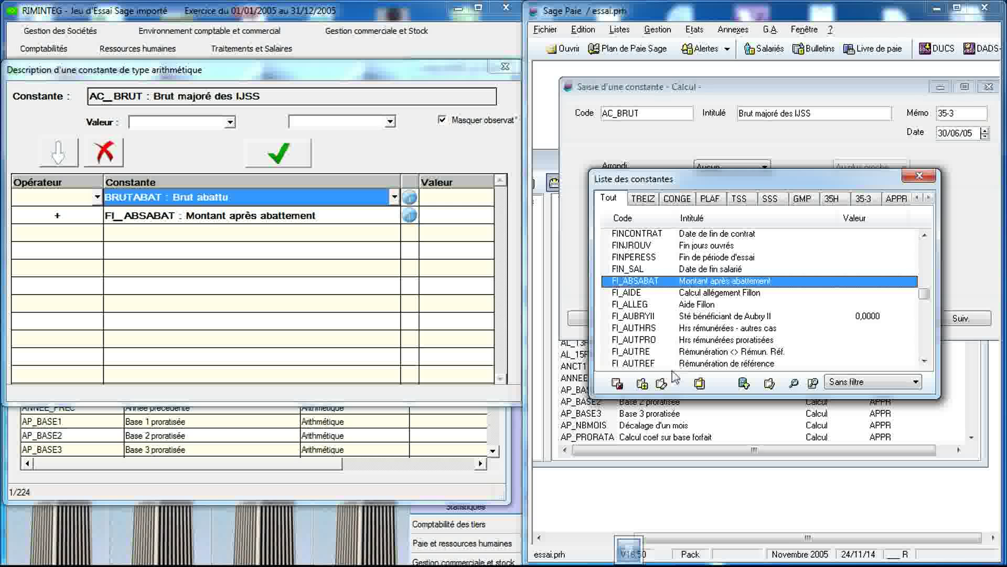
left_click(663, 383)
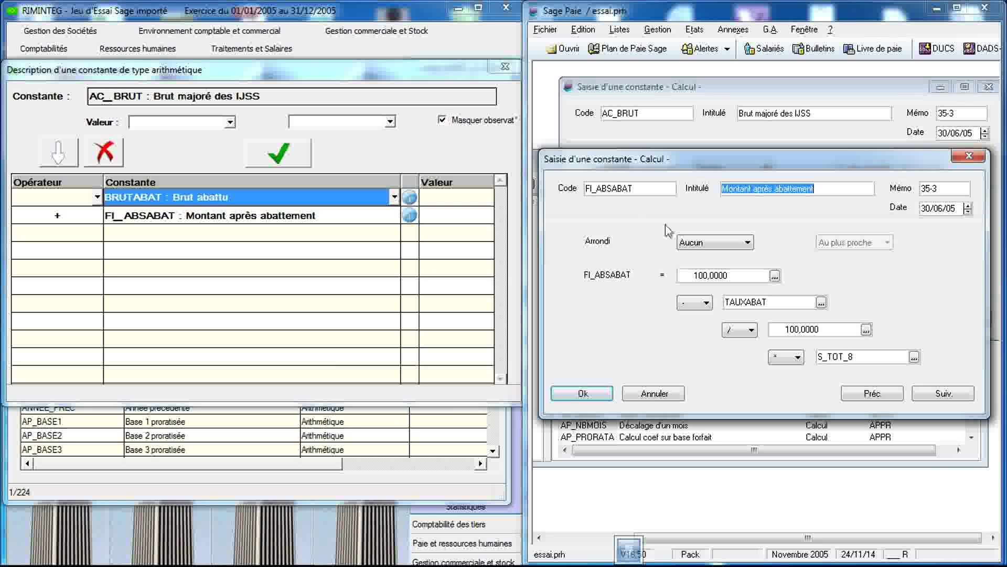
left_click(442, 216)
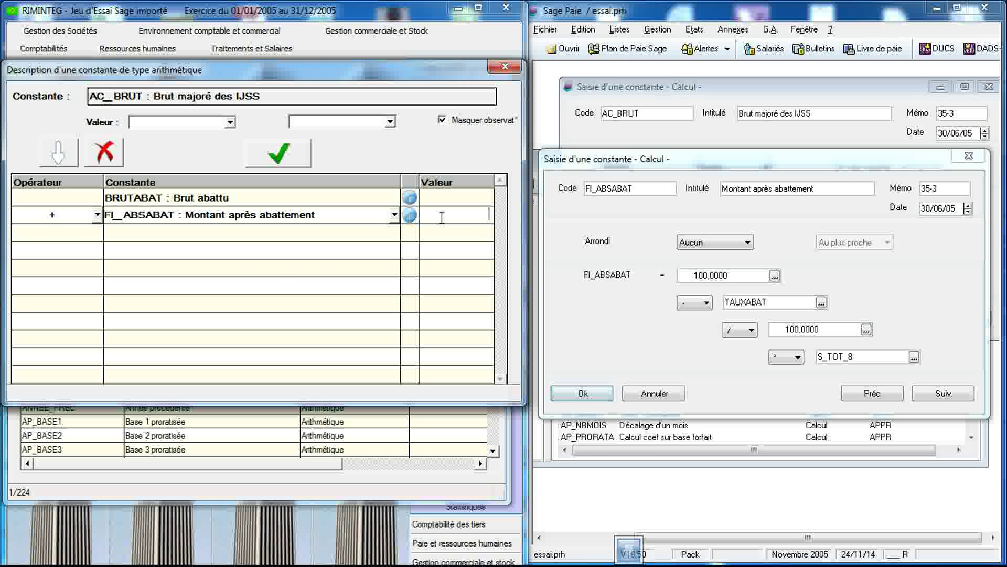
left_click(409, 217)
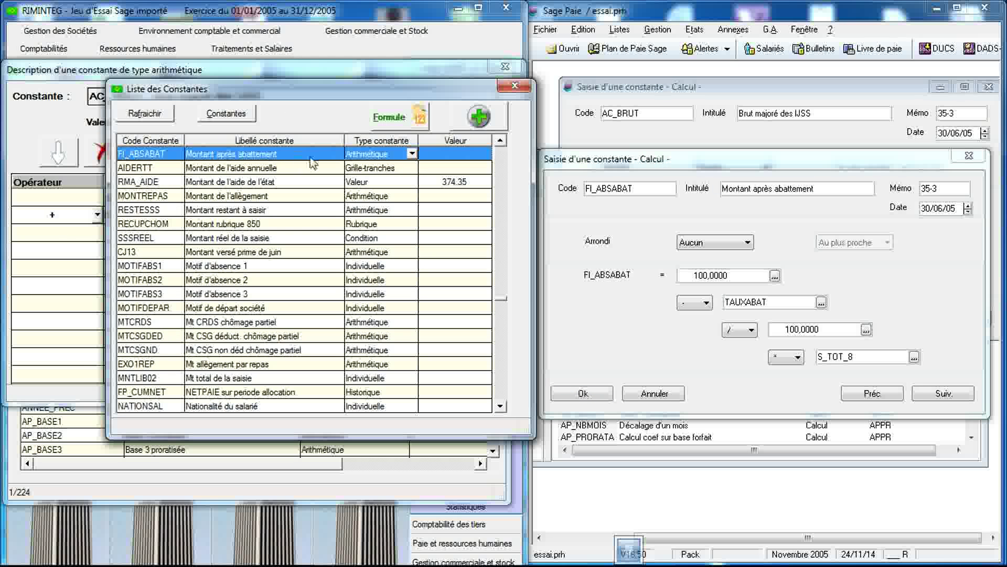
double_click(364, 153)
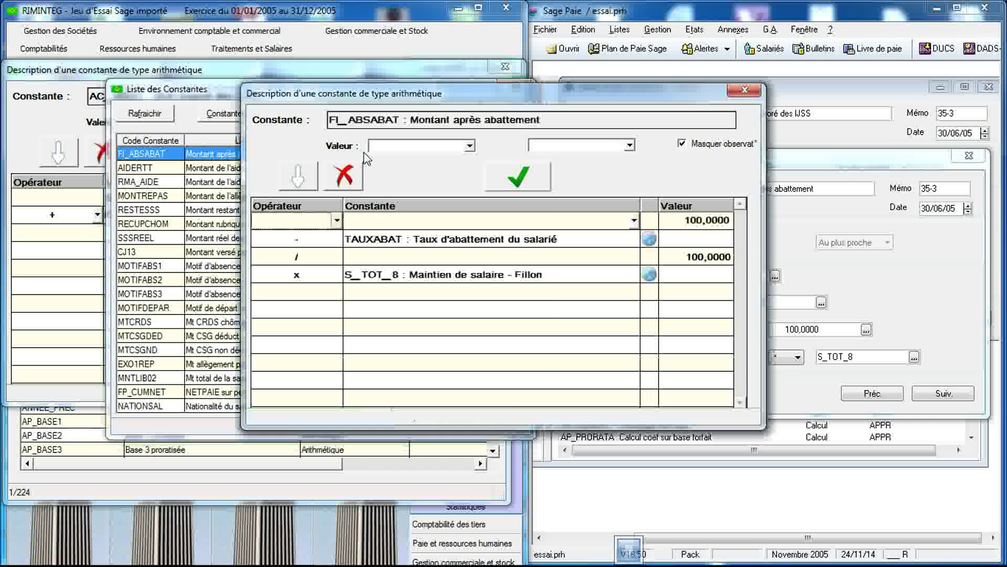
left_click_drag(455, 102, 235, 84)
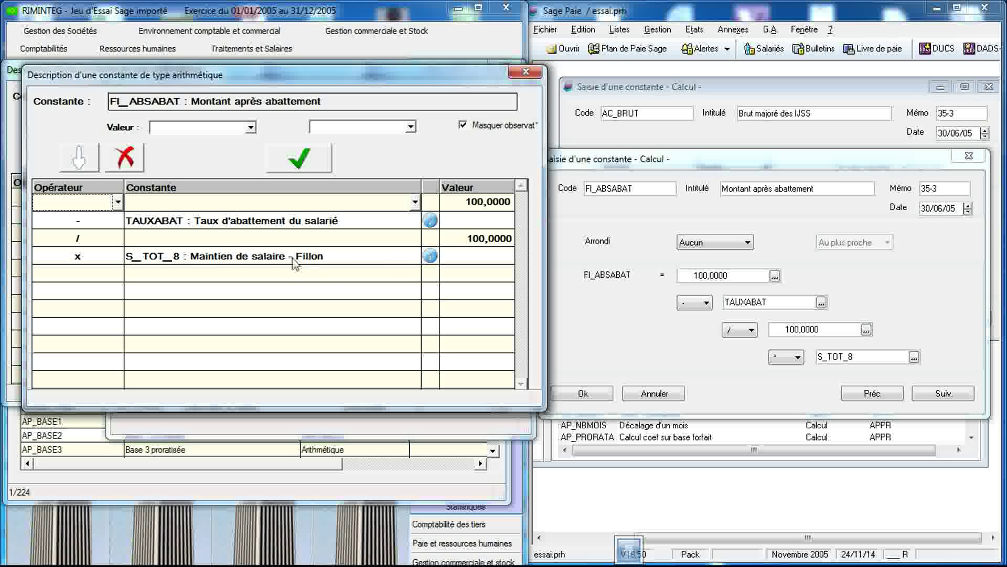
left_click(467, 257)
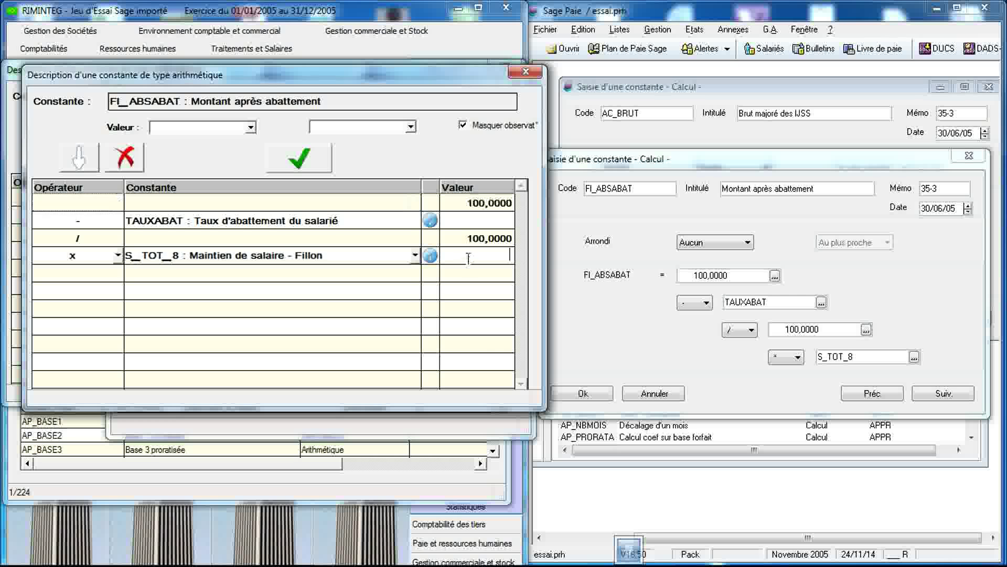
- Compare the entry for the operand S_TOT_8 in RIMINTEG and Sage Paie, then close its list and detail windows
left_click(430, 256)
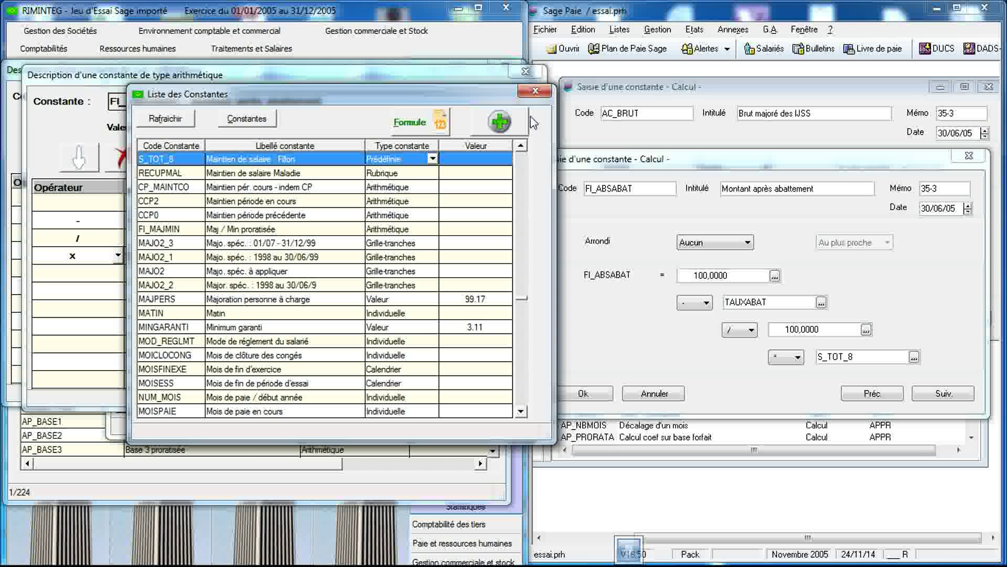
left_click(535, 91)
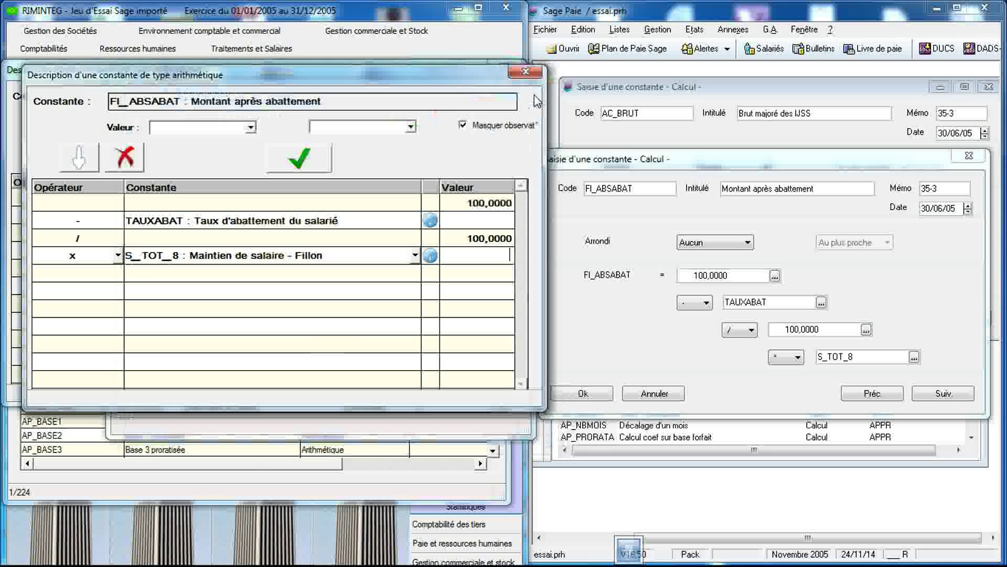
left_click(914, 359)
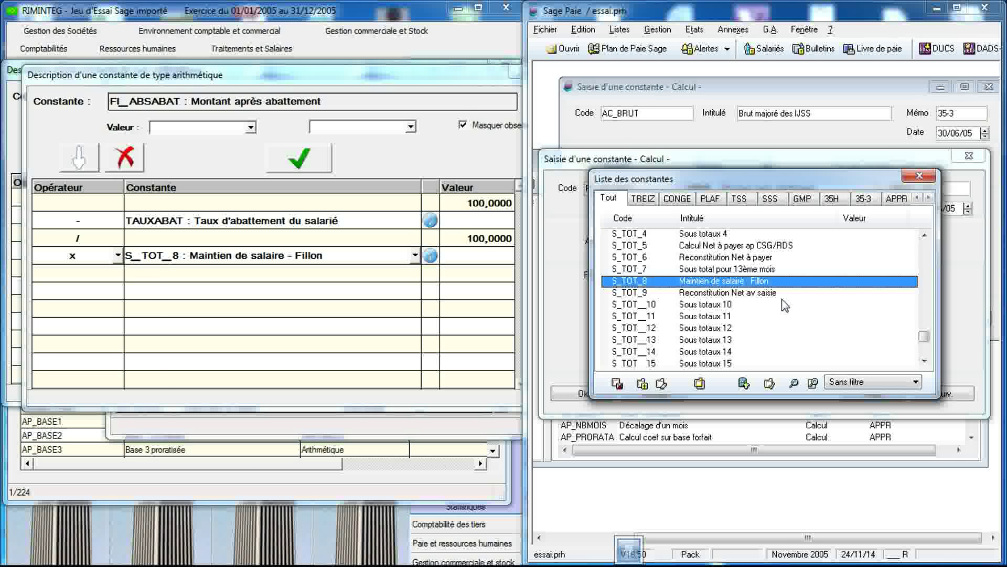
left_click(661, 384)
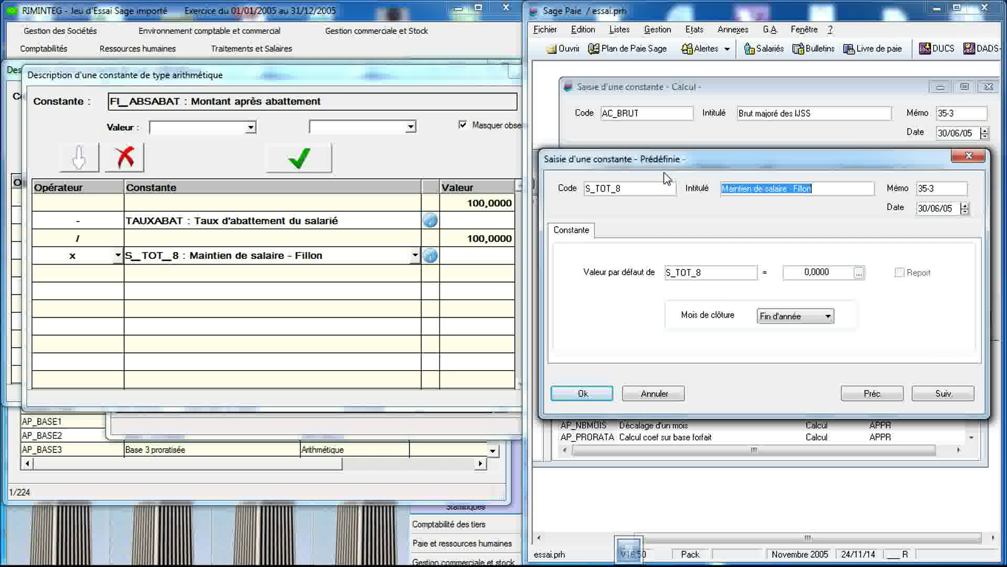
left_click(967, 157)
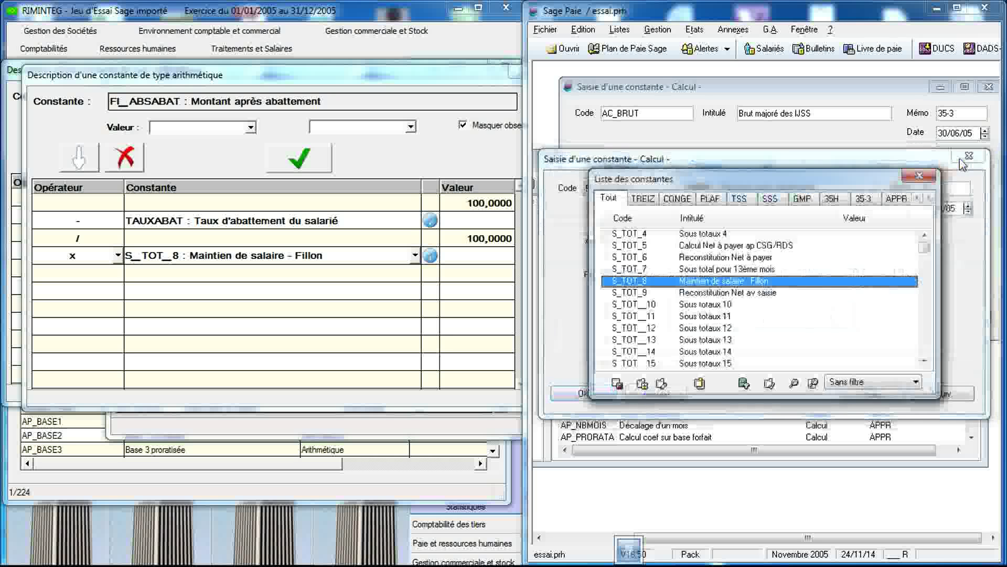
left_click(921, 177)
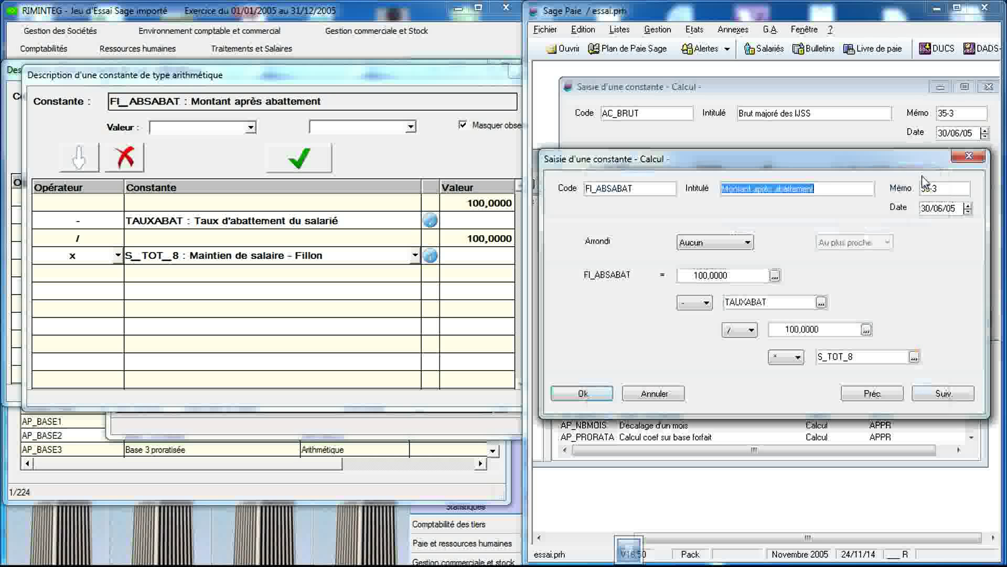
- Close the FI_ABSABAT and AC_BRUT detail windows in Sage Paie and RIMINTEG to return to both constants lists
left_click(969, 155)
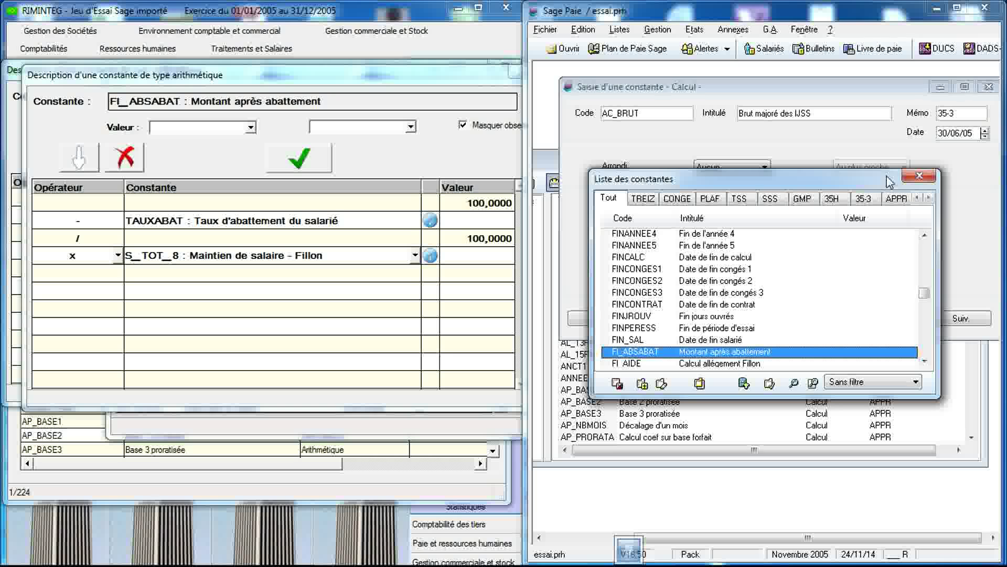
left_click(919, 177)
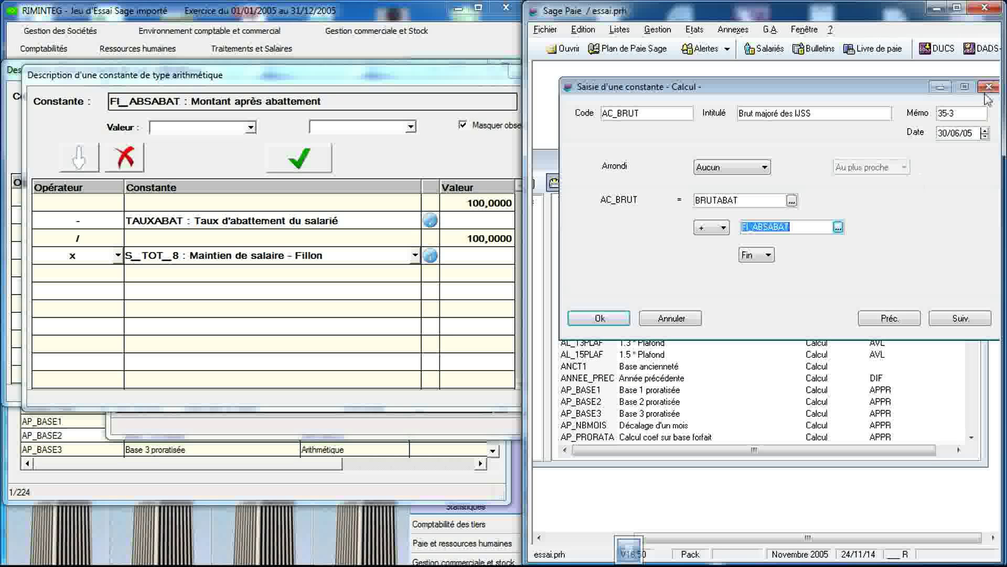
left_click(988, 87)
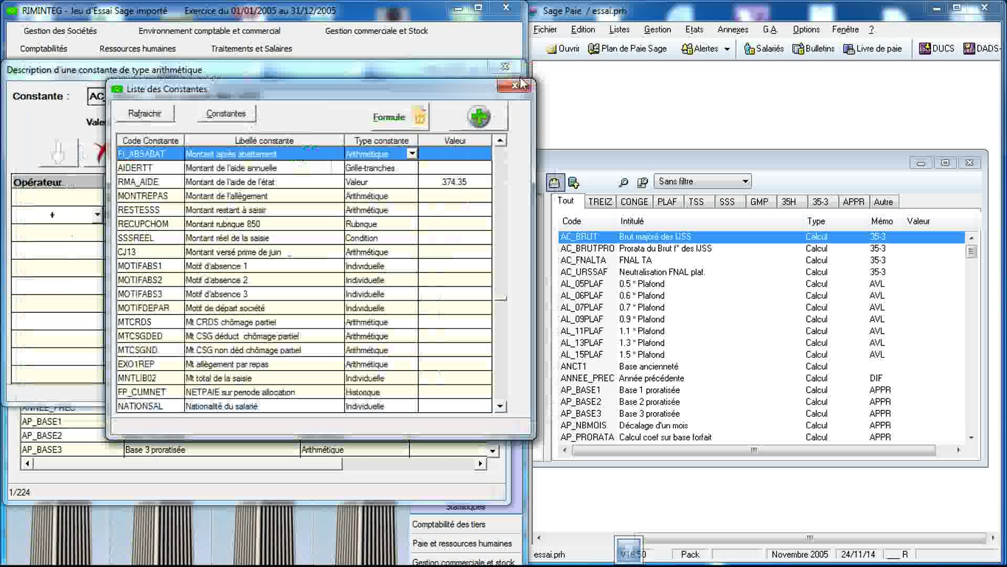
left_click(522, 84)
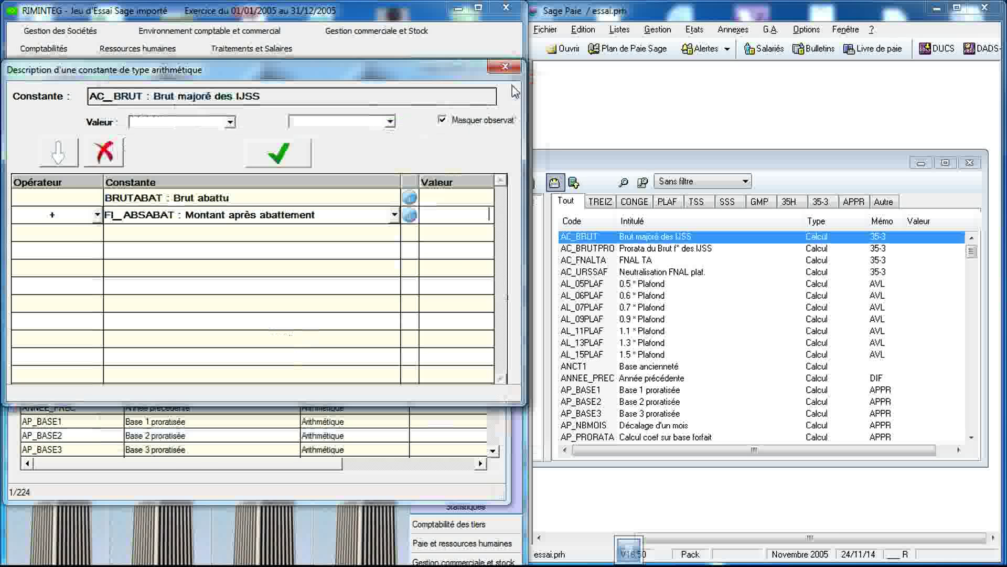
left_click(505, 69)
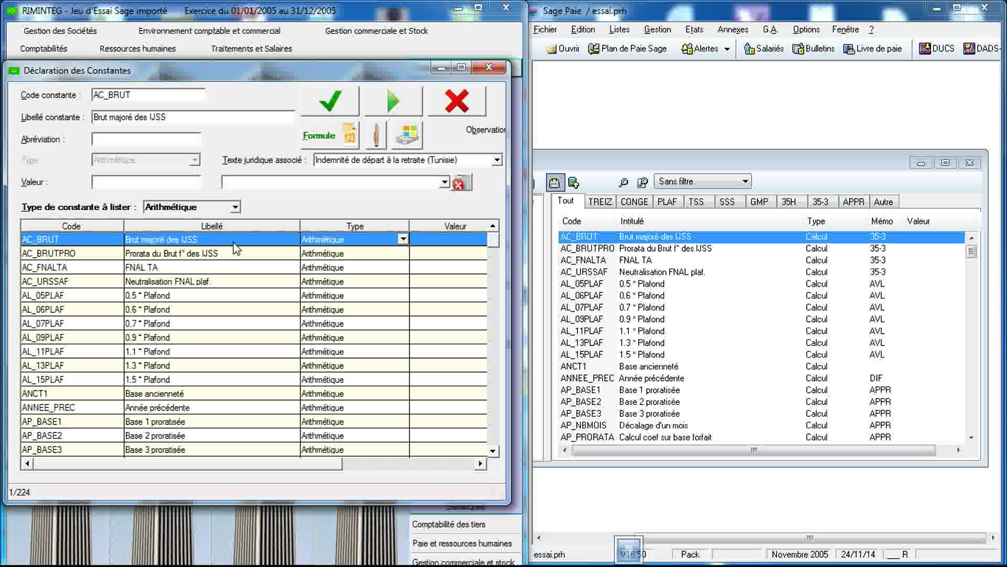
- Open the AC_BRUTPRO formula in Sage Paie and RIMINTEG, compare its terms, and close both windows
left_click(649, 251)
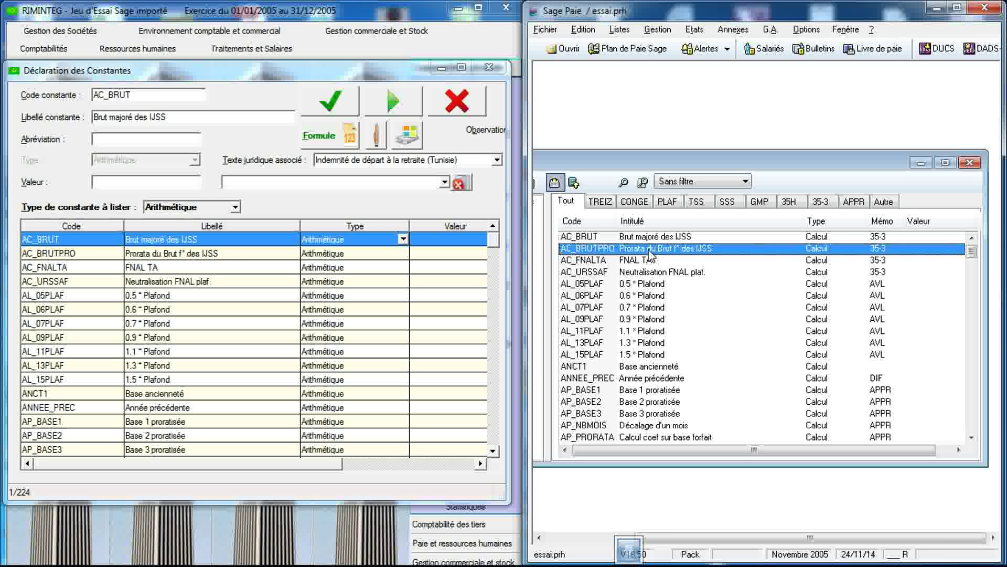
double_click(650, 251)
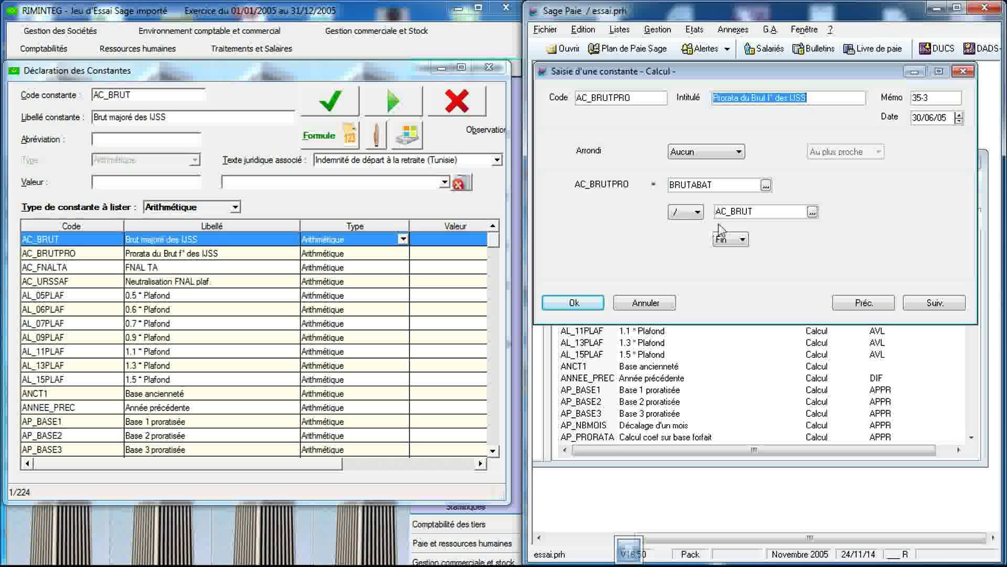
double_click(260, 255)
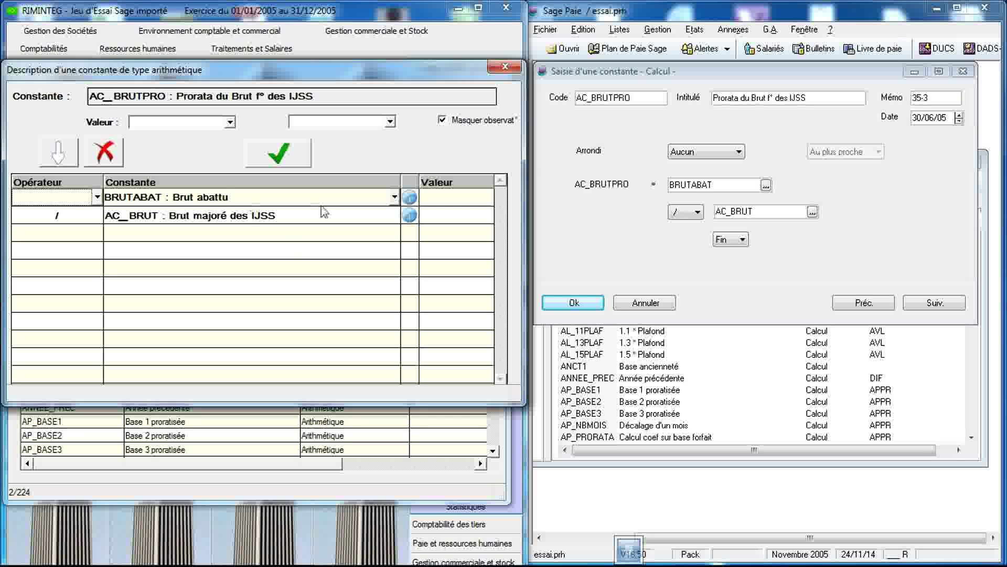
left_click(963, 73)
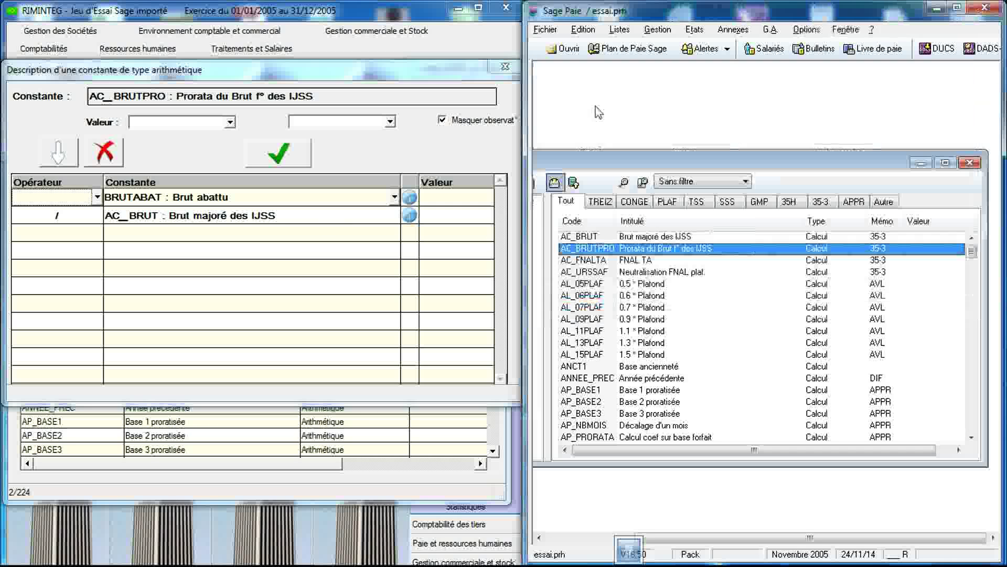
left_click(500, 73)
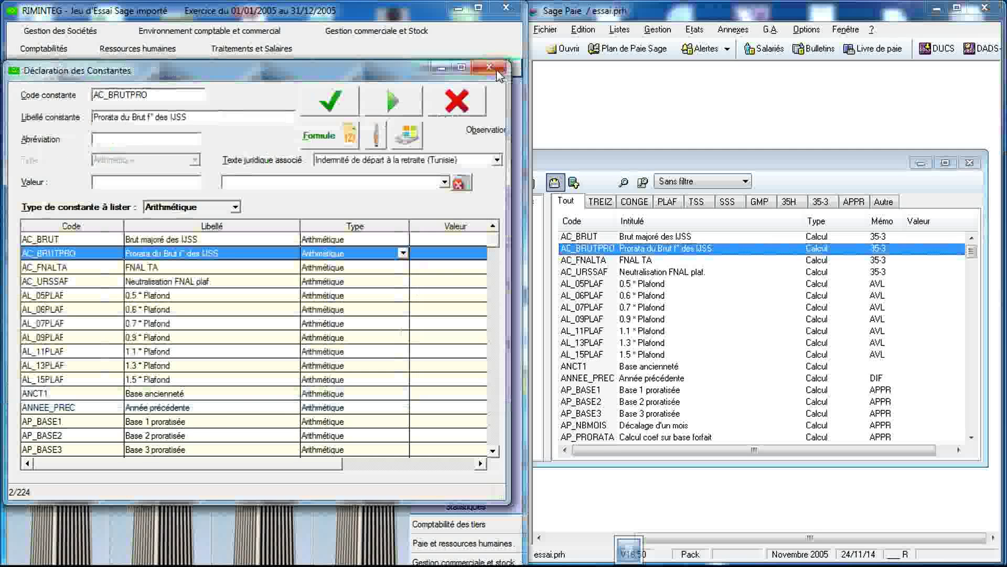
- Compare the AC_FNALTA formula in Sage Paie and RIMINTEG, look up its operand AC_RECUPTA in Sage, and close the Sage calculation
left_click(640, 262)
double_click(640, 267)
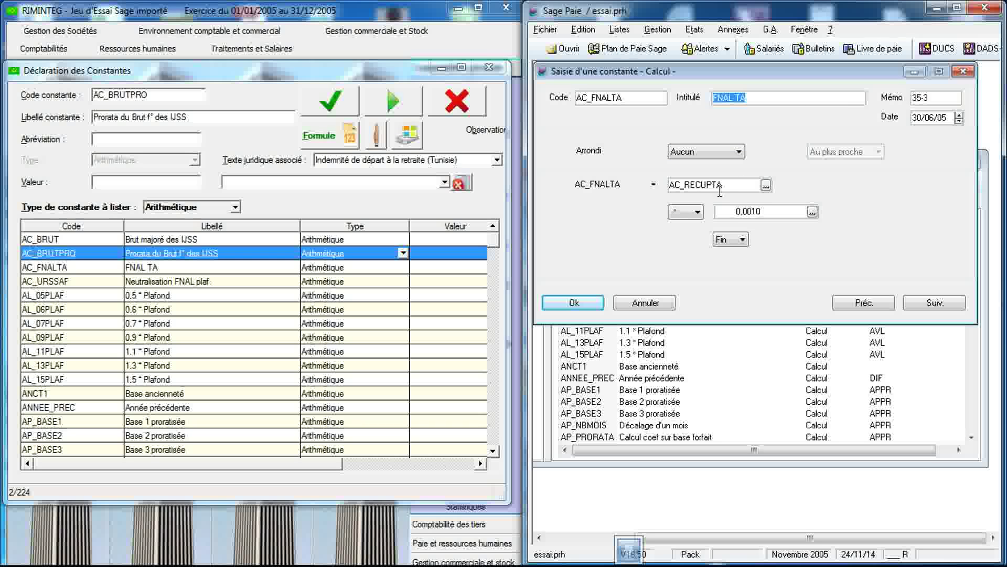
left_click(362, 268)
double_click(362, 272)
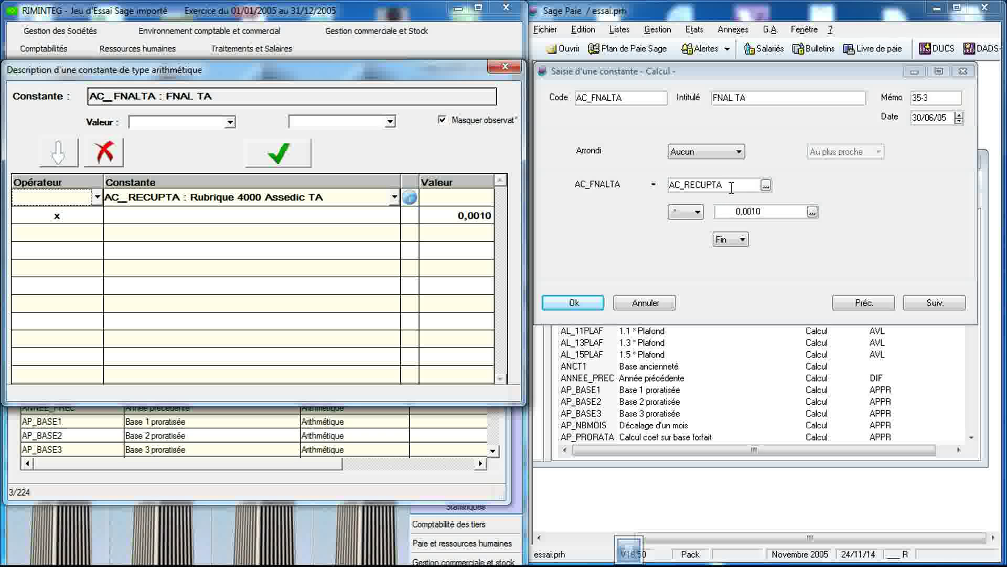
left_click(767, 187)
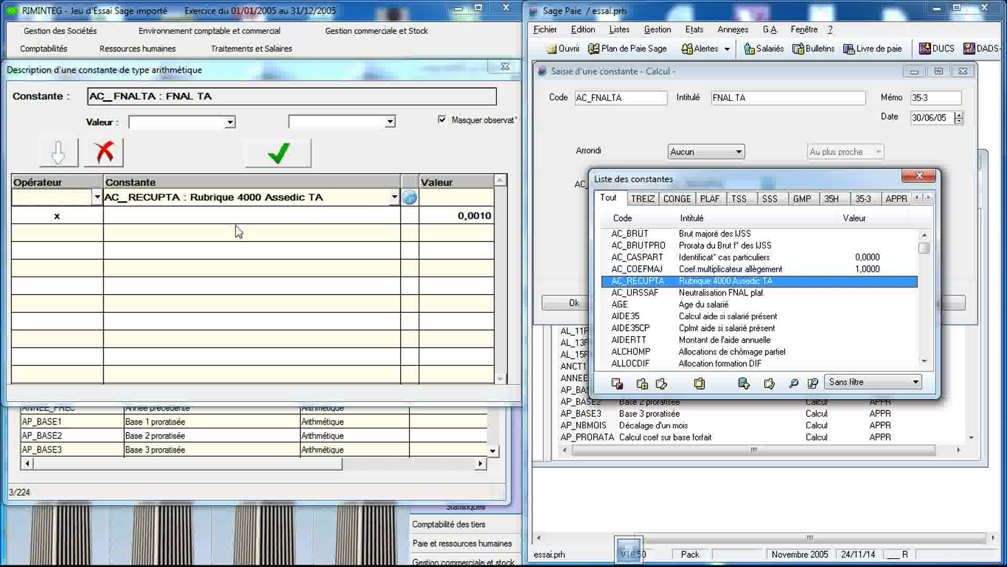
left_click(918, 177)
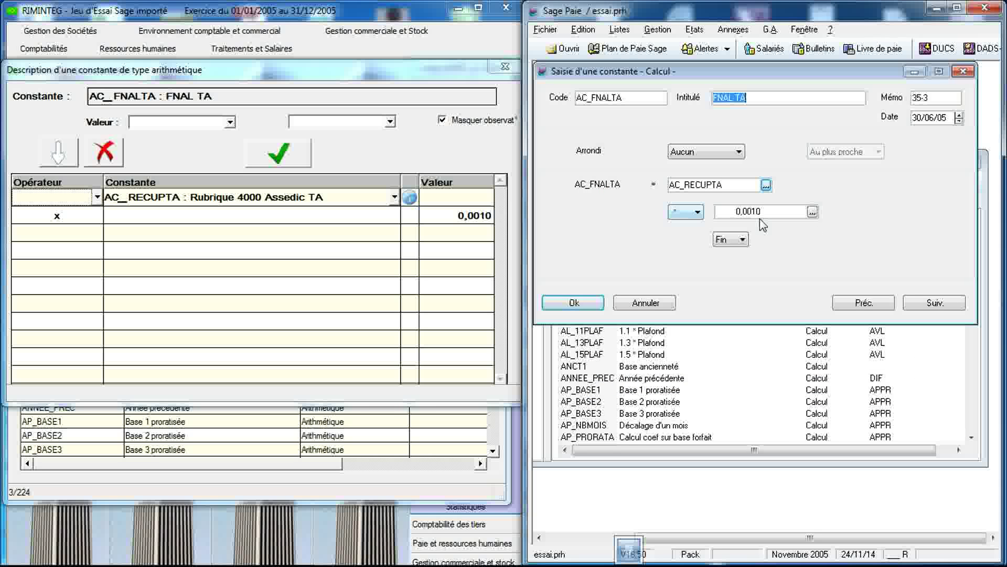
left_click(961, 74)
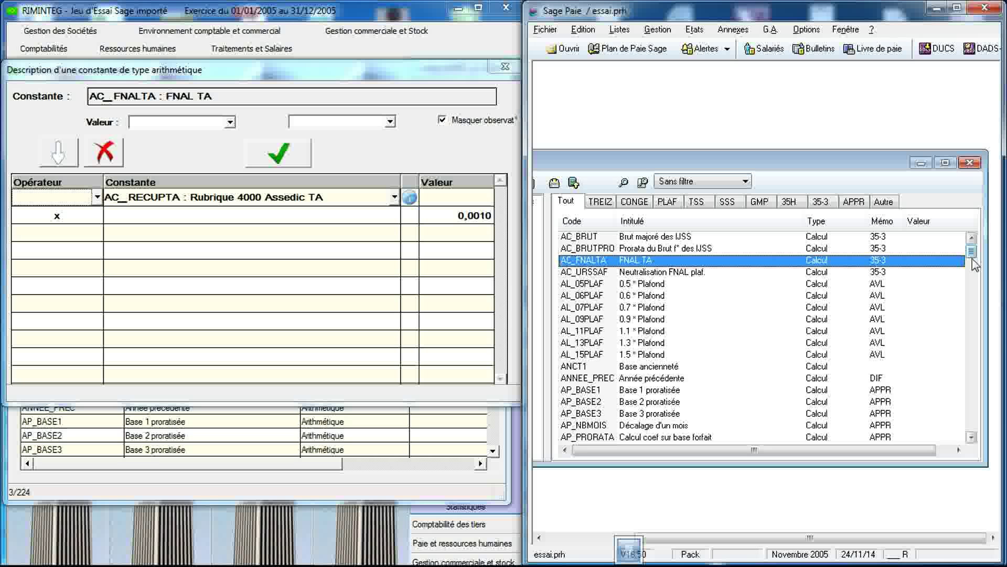
- Select the last constant, ZFU_PLAF, in both the Sage Paie and RIMINTEG lists, closing the AC_FNALTA description
left_click_drag(971, 257, 972, 424)
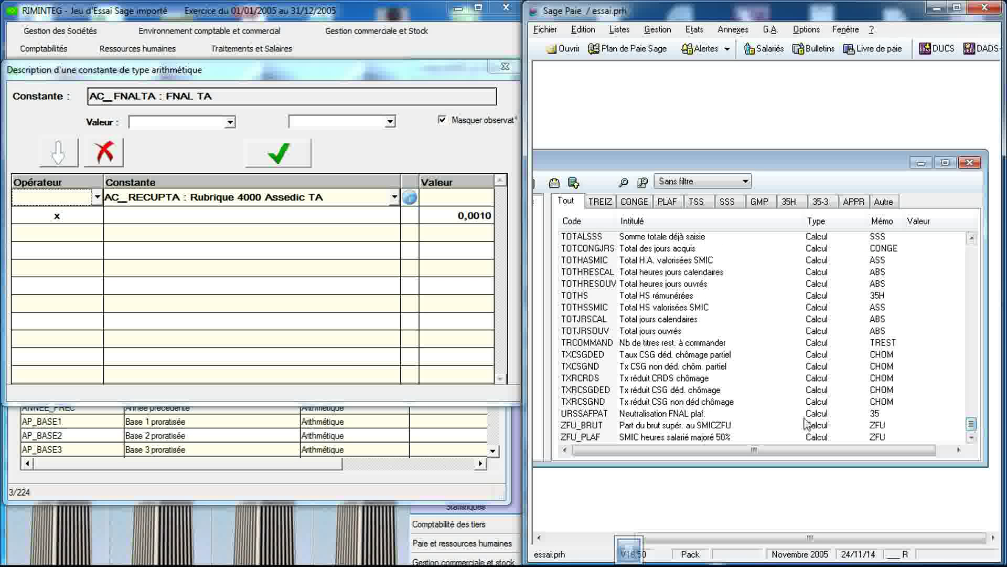
left_click(782, 437)
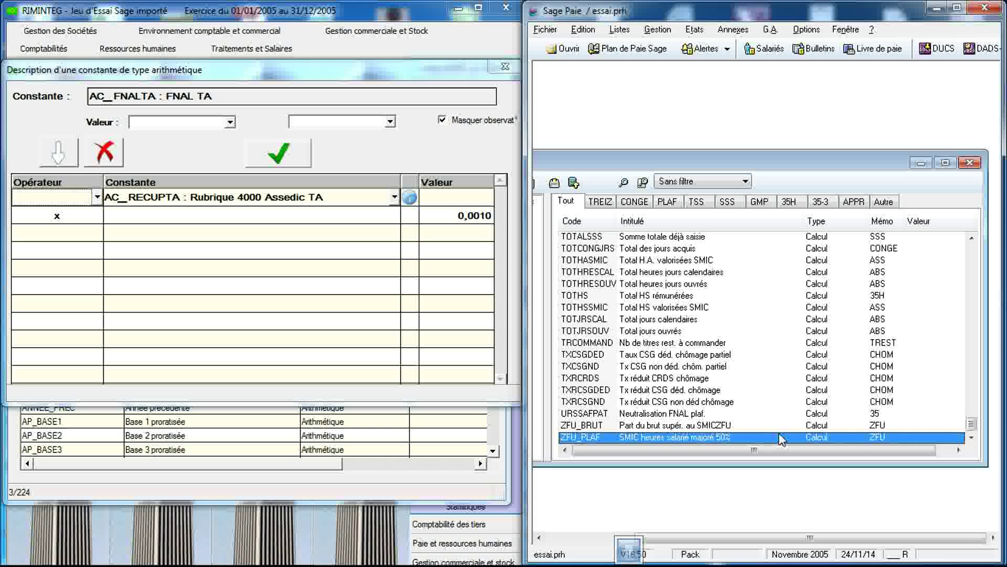
left_click(505, 67)
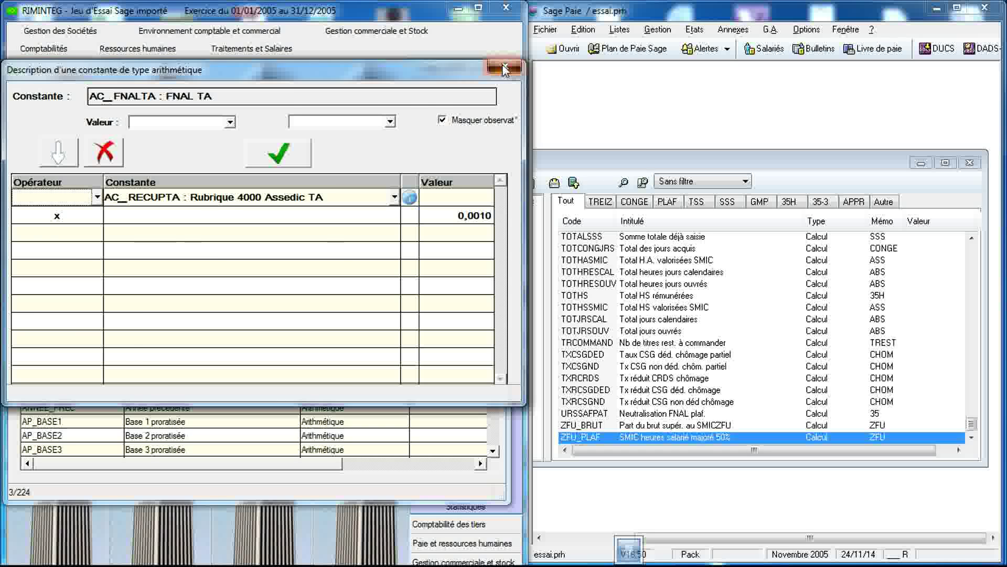
left_click_drag(493, 244, 492, 450)
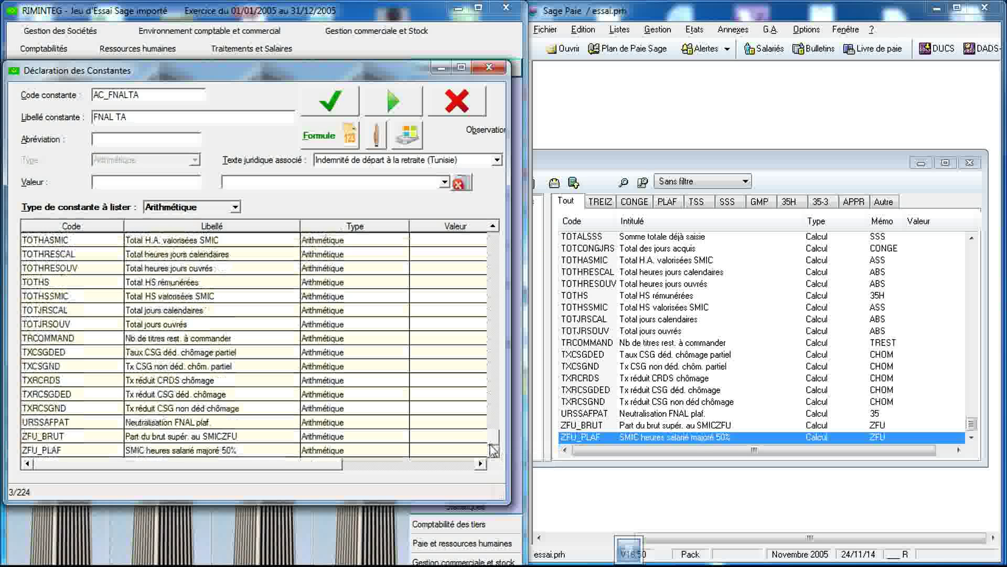
left_click(398, 454)
- Open the ZFU_PLAF formula in Sage Paie and RIMINTEG and compare its operators and operands
double_click(653, 437)
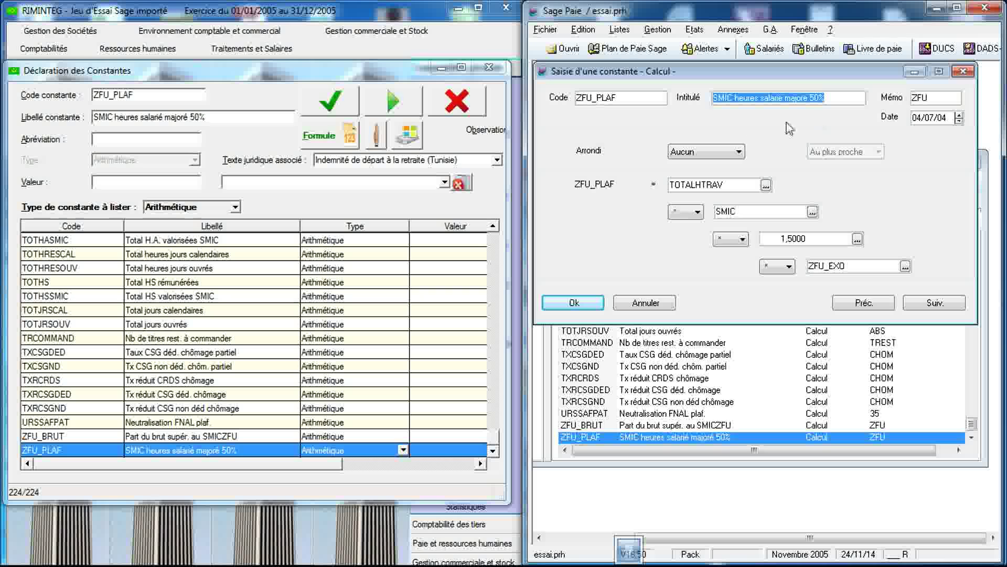
left_click(685, 215)
double_click(346, 456)
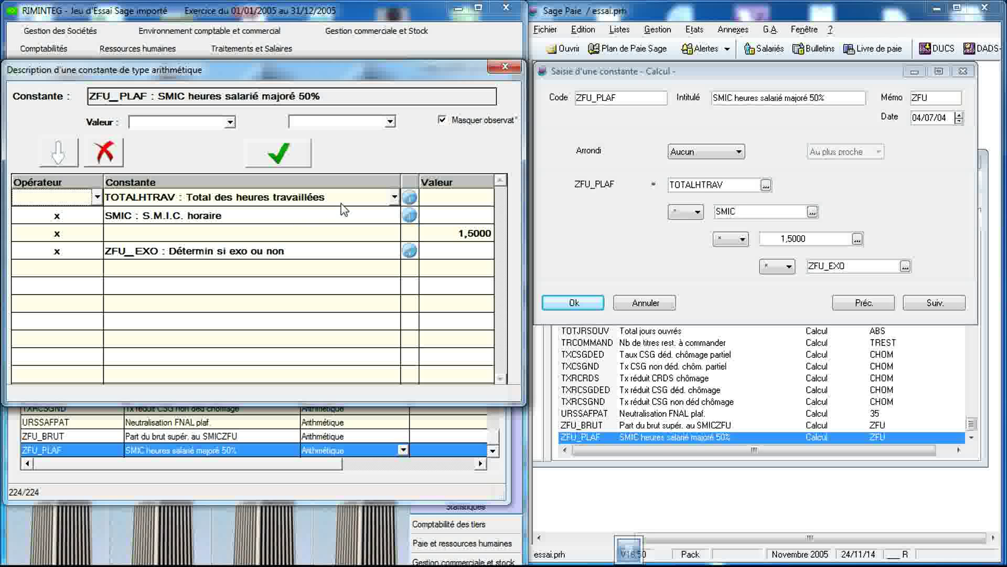
left_click(466, 257)
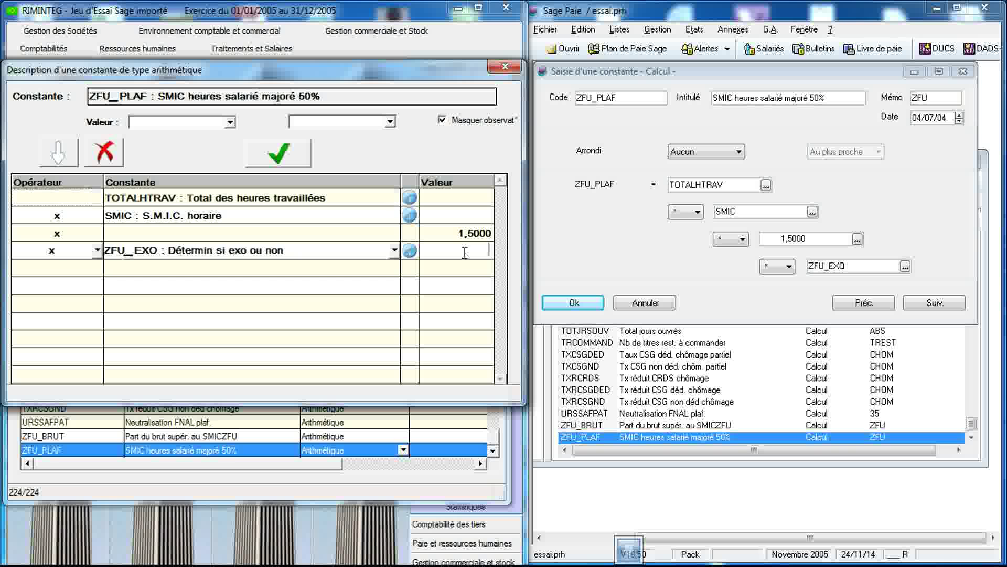
- Compare the condition behind the operand ZFU_EXO in RIMINTEG and Sage Paie side by side, then close its Sage windows
left_click(409, 251)
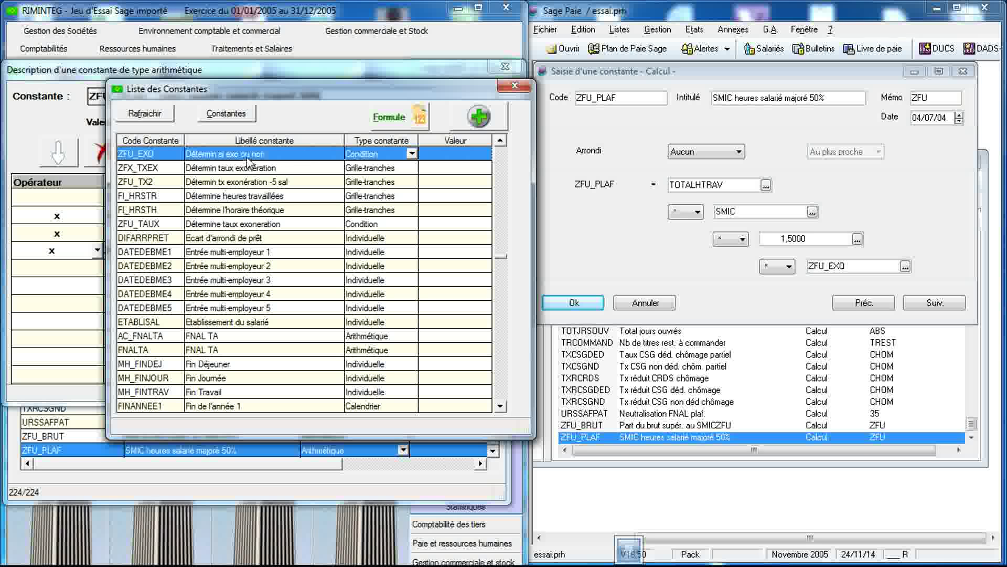
double_click(369, 156)
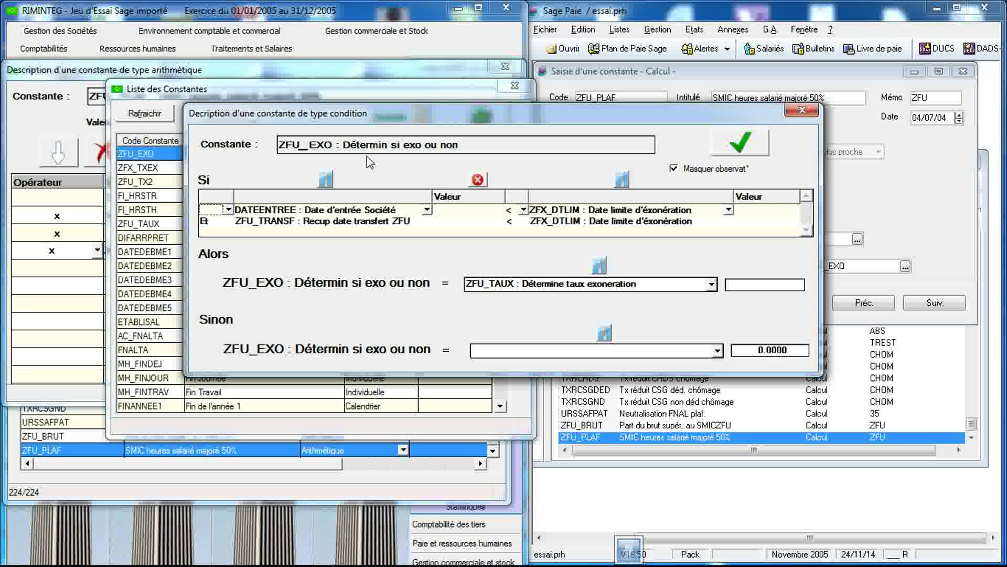
left_click_drag(451, 121, 263, 79)
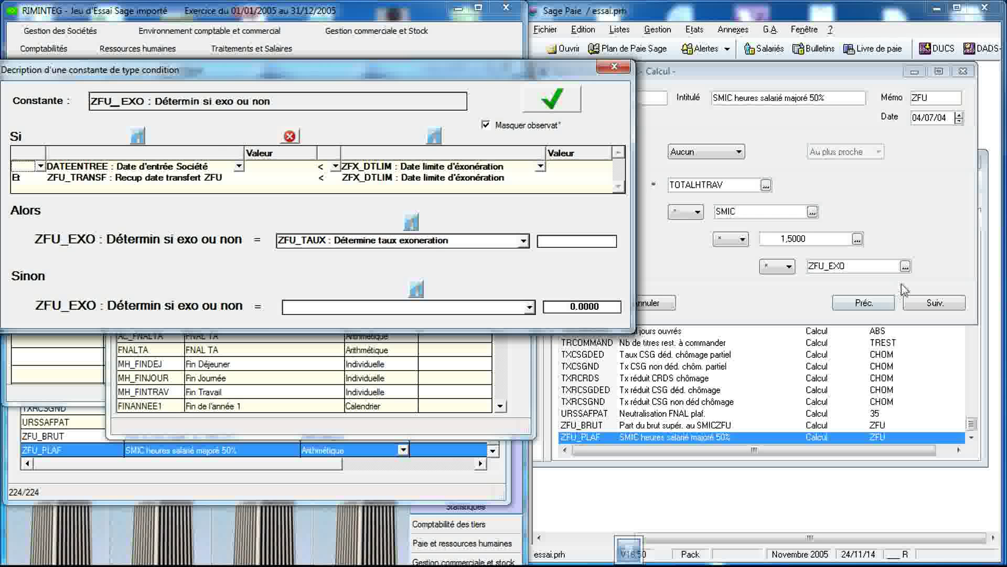
left_click(906, 267)
left_click(905, 267)
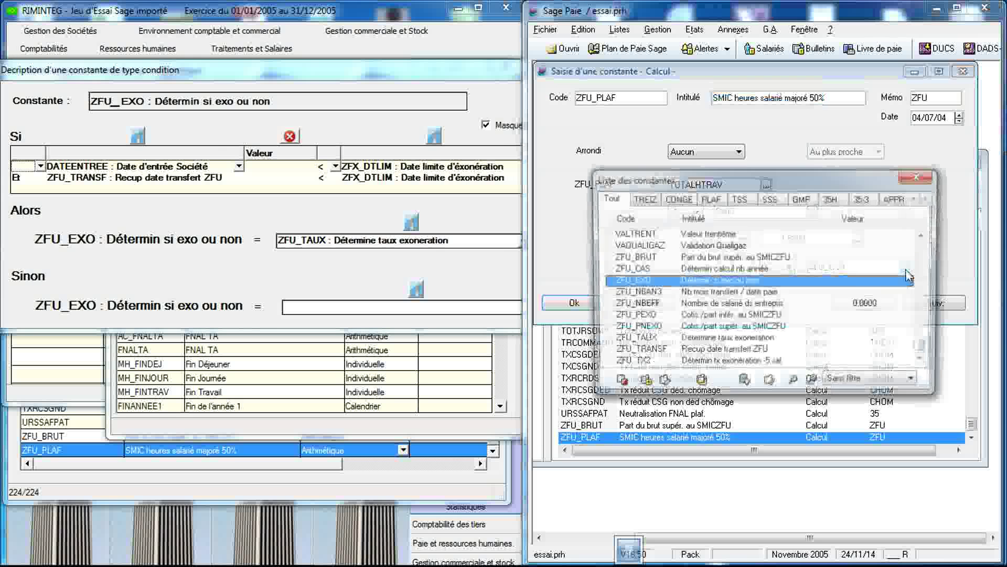
left_click(662, 384)
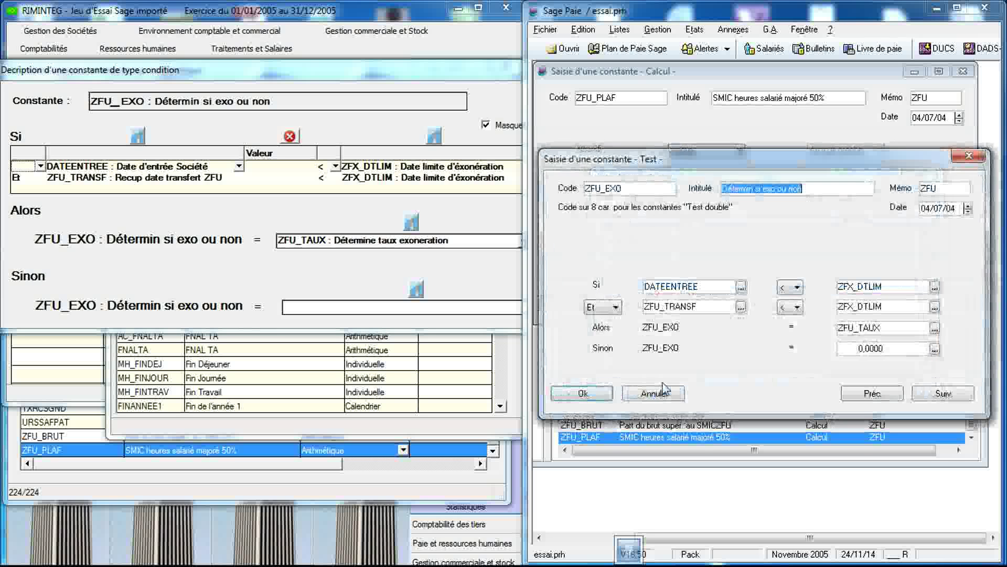
left_click(968, 157)
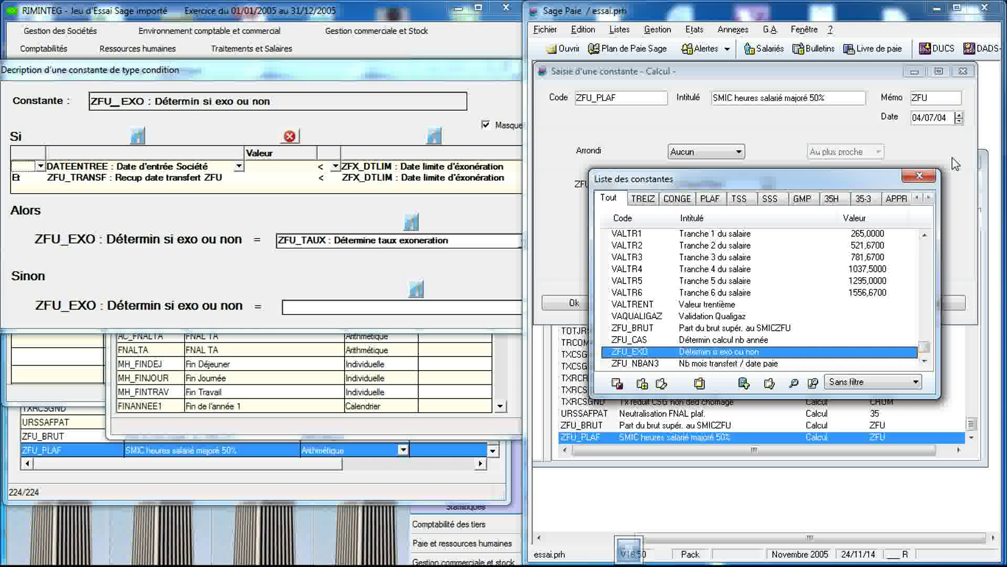
left_click(919, 177)
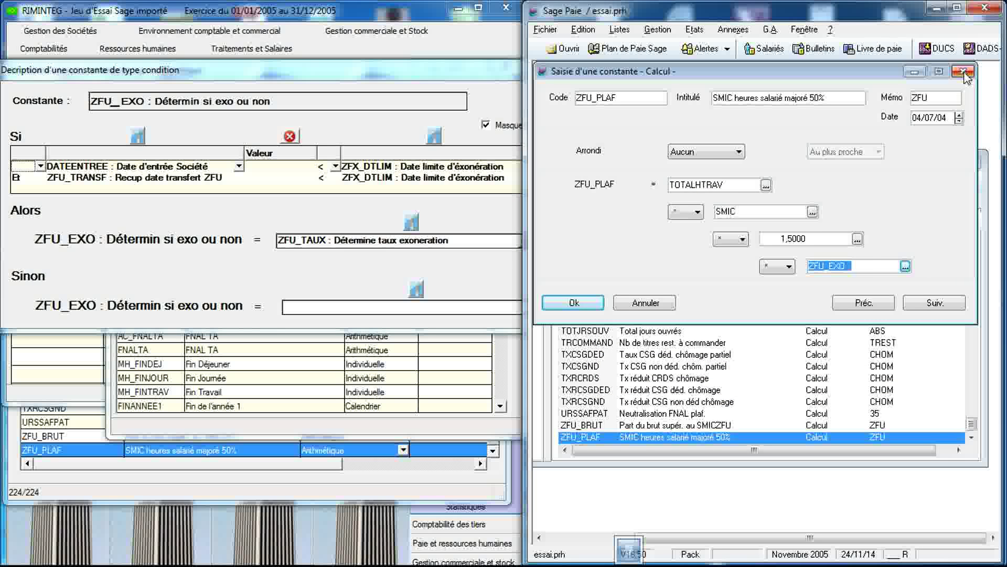
- Close the ZFU_PLAF calculation in Sage Paie and the ZFU_EXO and ZFU_PLAF descriptions in RIMINTEG
left_click(963, 70)
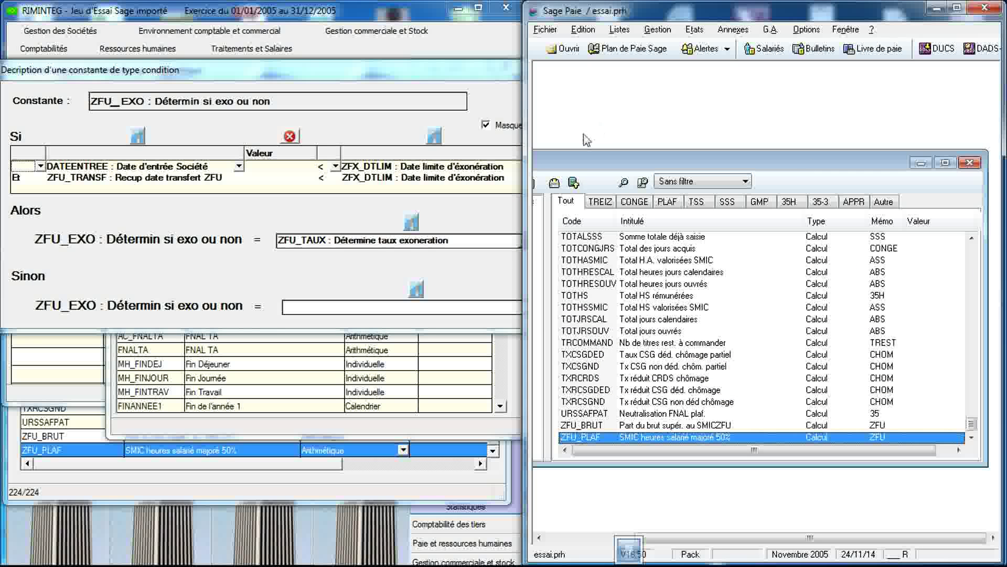
left_click(418, 125)
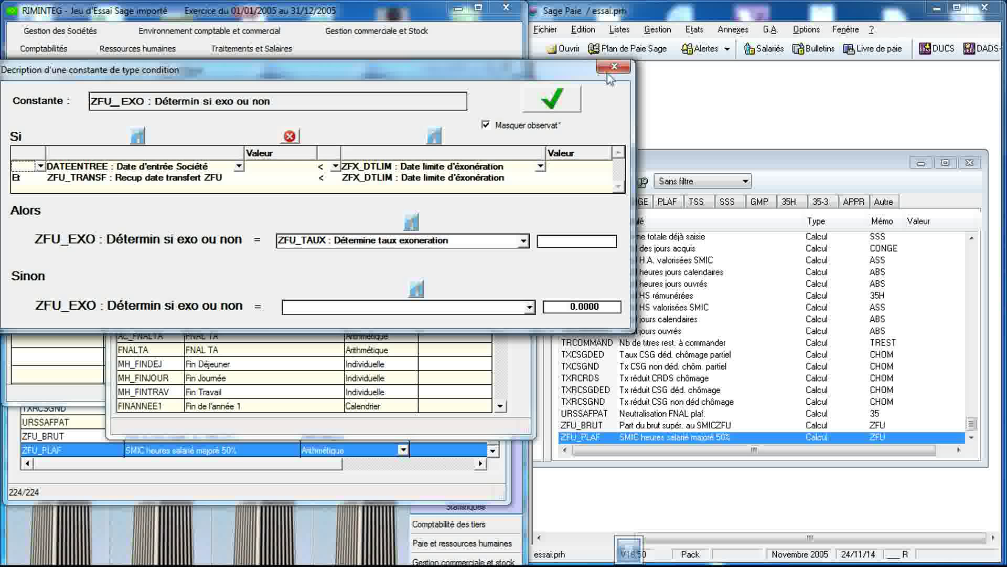
left_click(503, 113)
left_click(514, 85)
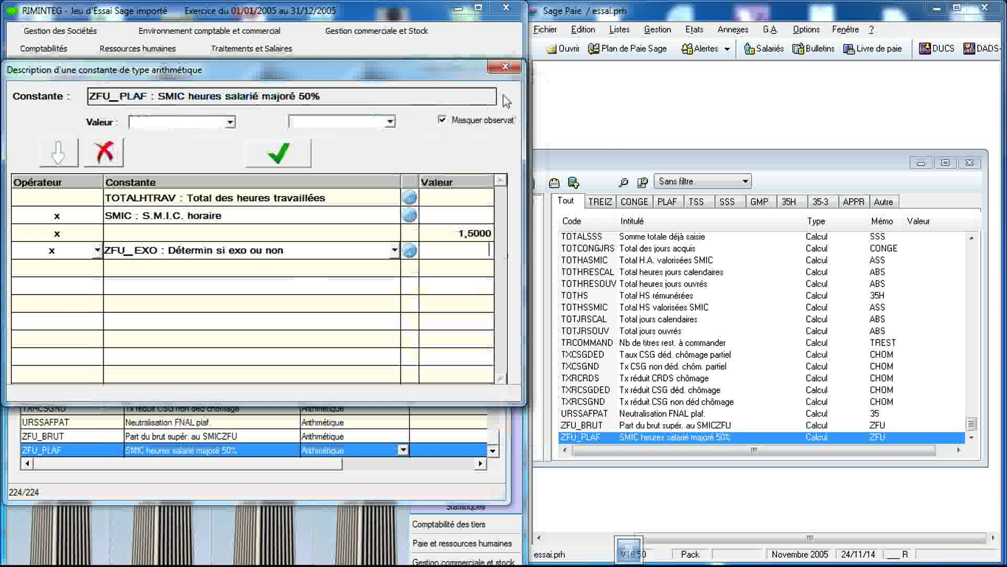
left_click(505, 66)
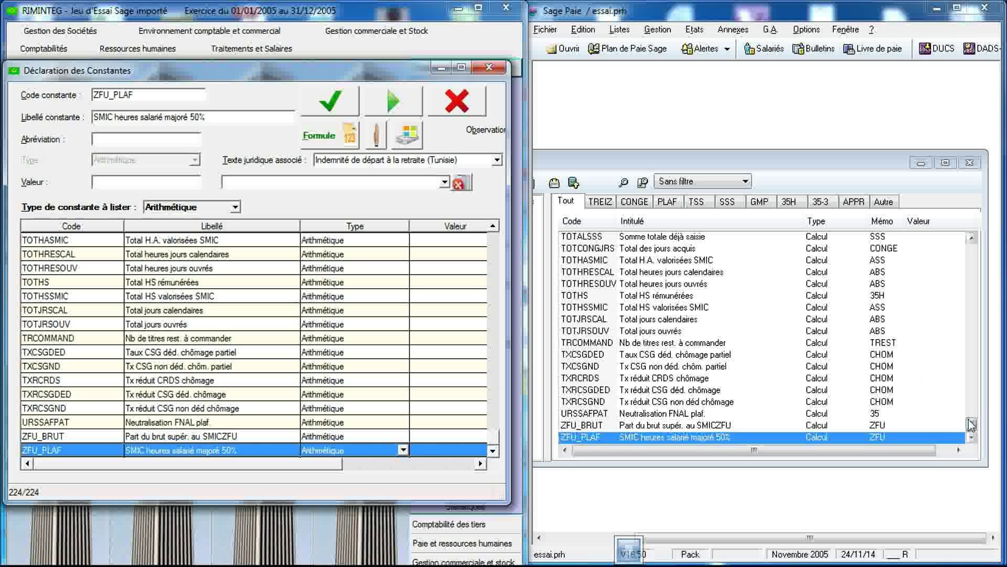
- Restrict the Sage Paie constants list to Test and the RIMINTEG list to Condition, and align the two lists side by side
left_click_drag(763, 168, 881, 127)
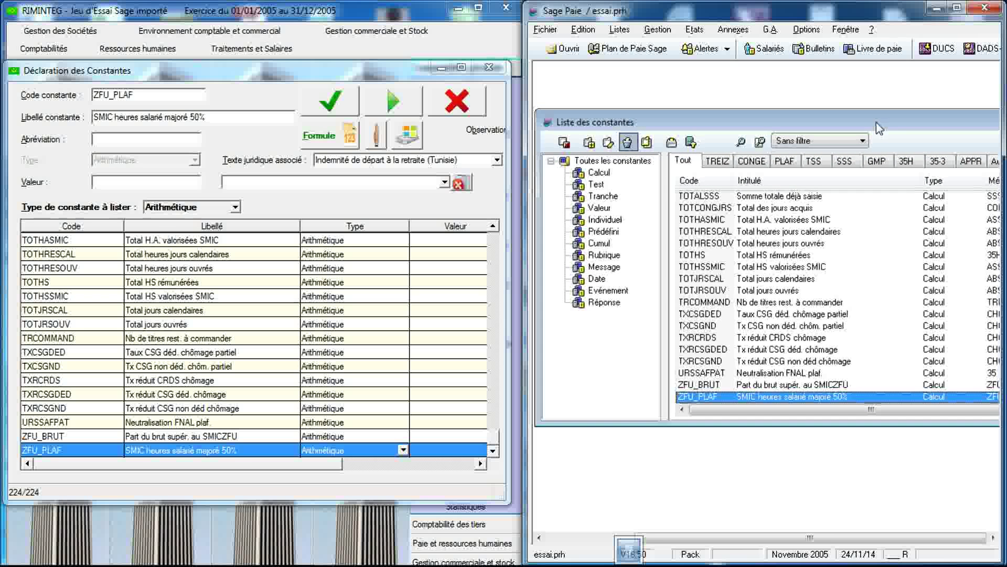
left_click(597, 184)
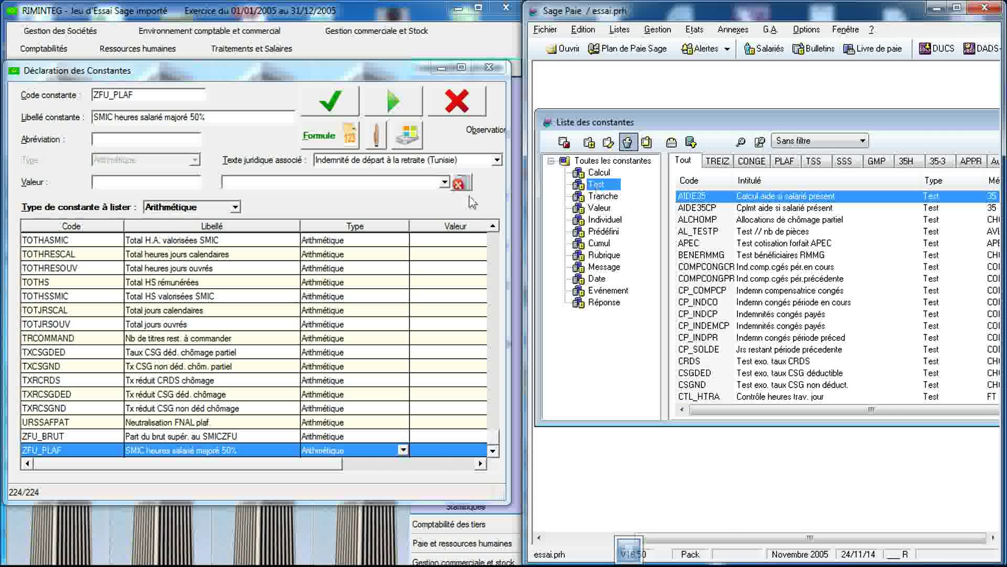
left_click(236, 208)
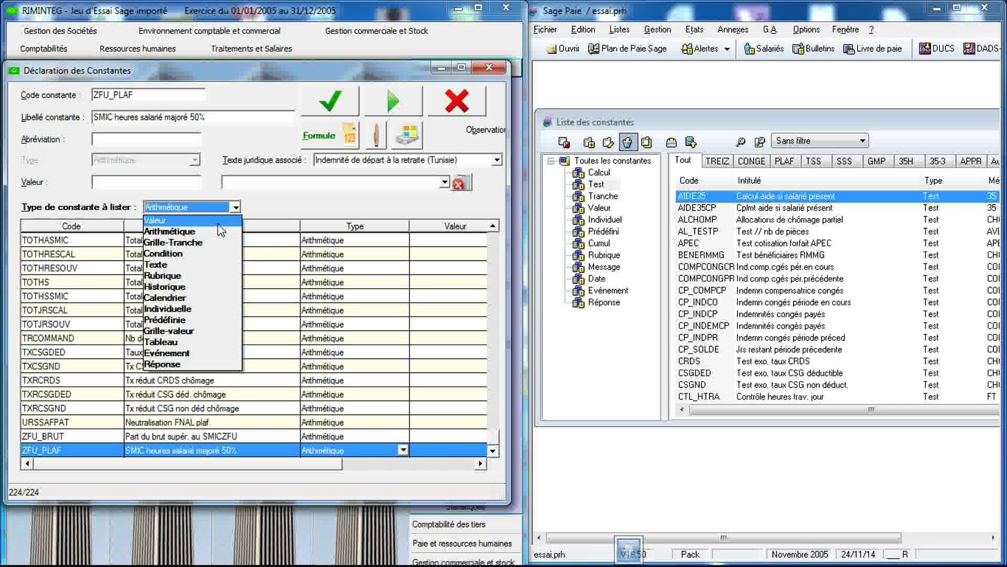
left_click(213, 255)
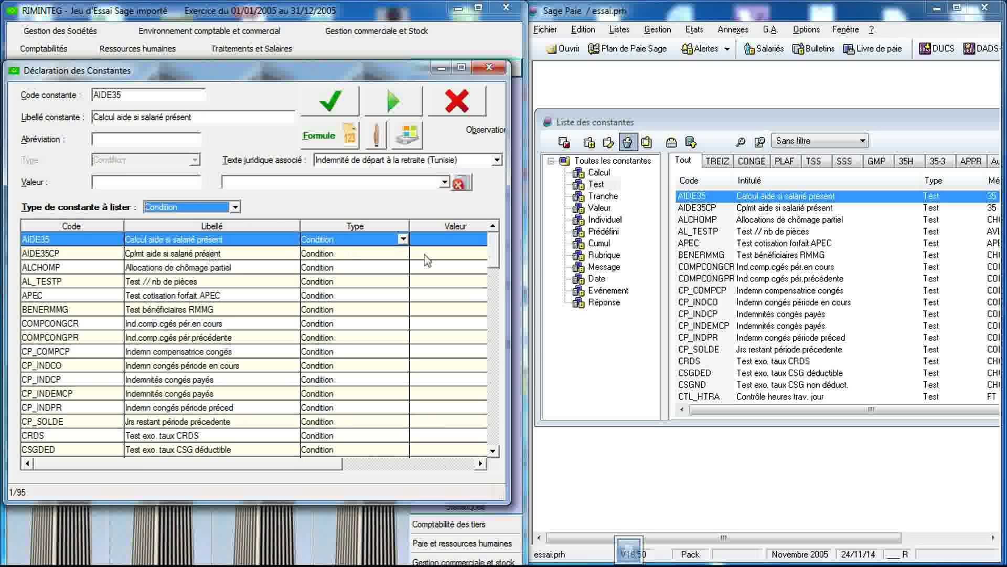
left_click_drag(697, 128, 567, 169)
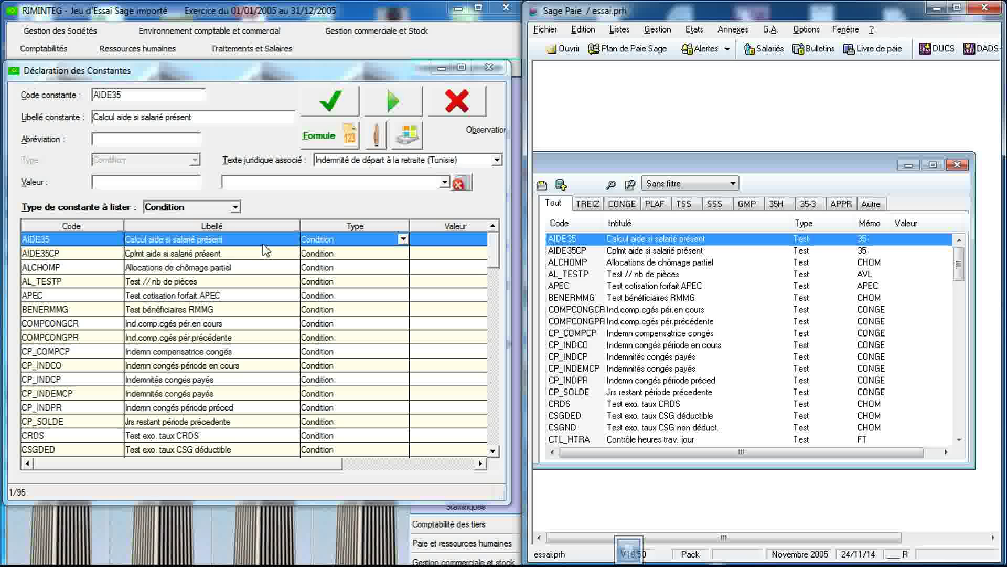
- Select AIDE35CP in both lists and compare the Sage Test constants with the RIMINTEG conditions from first to last entry
left_click(627, 254)
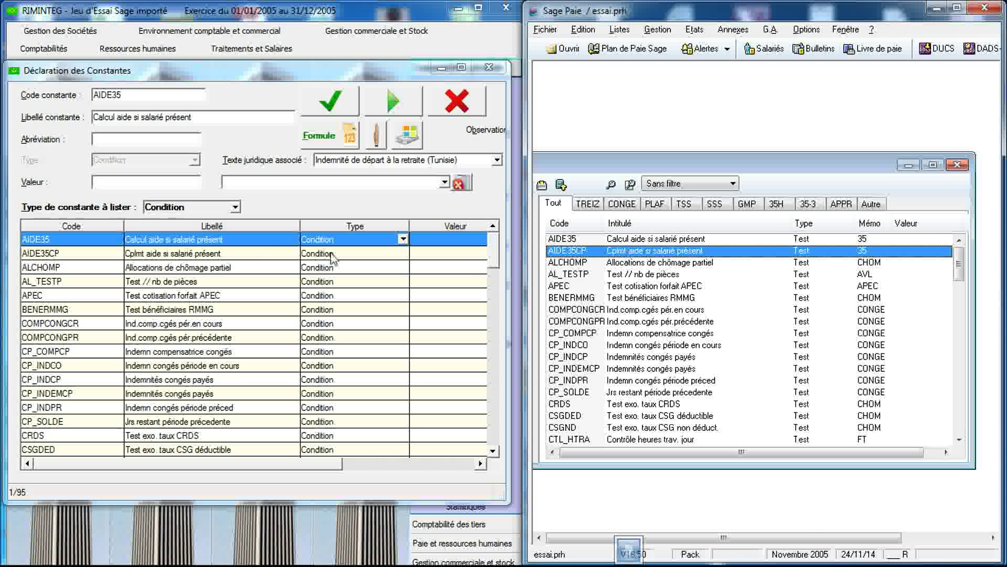
left_click(209, 254)
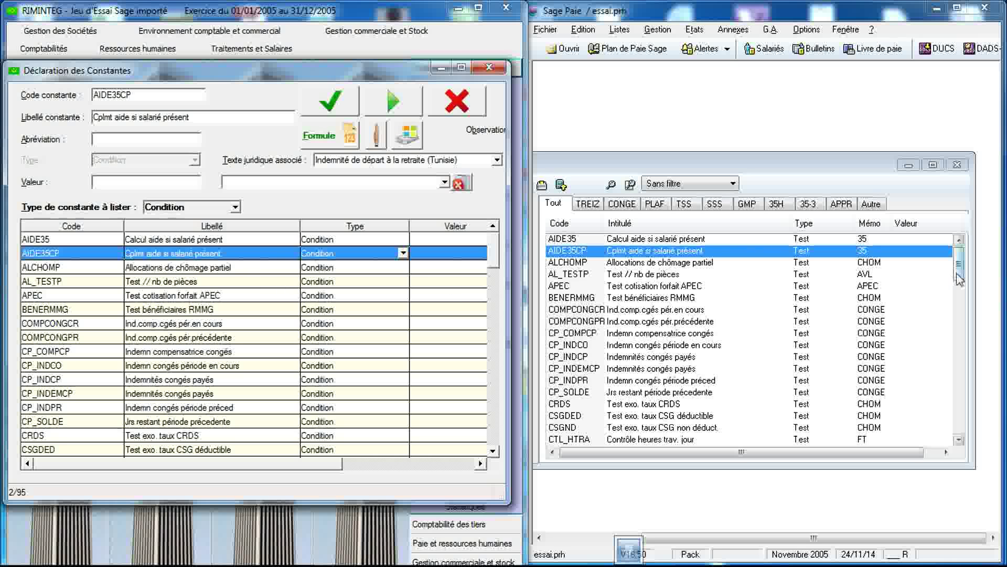
left_click_drag(958, 268, 972, 466)
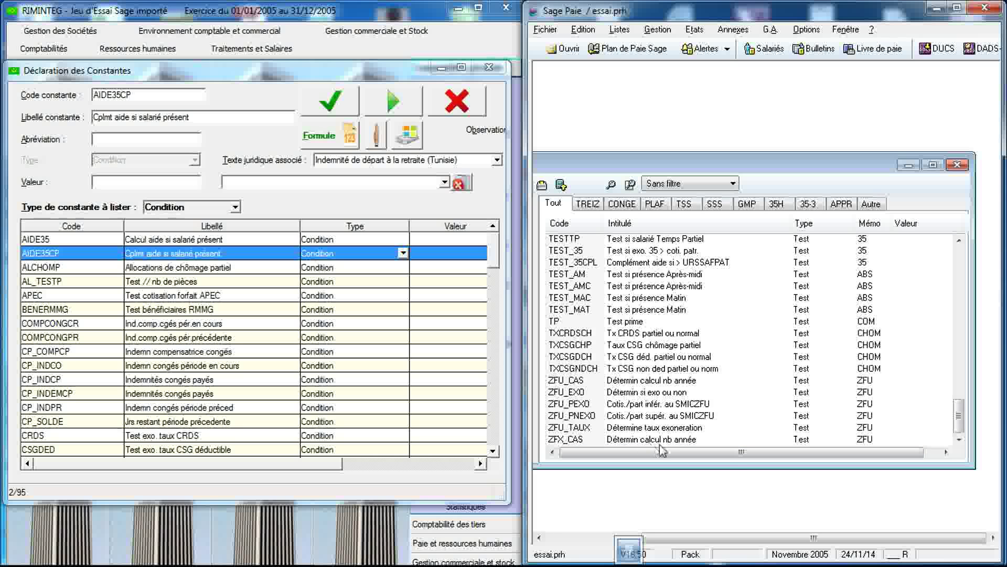
left_click_drag(493, 258, 386, 461)
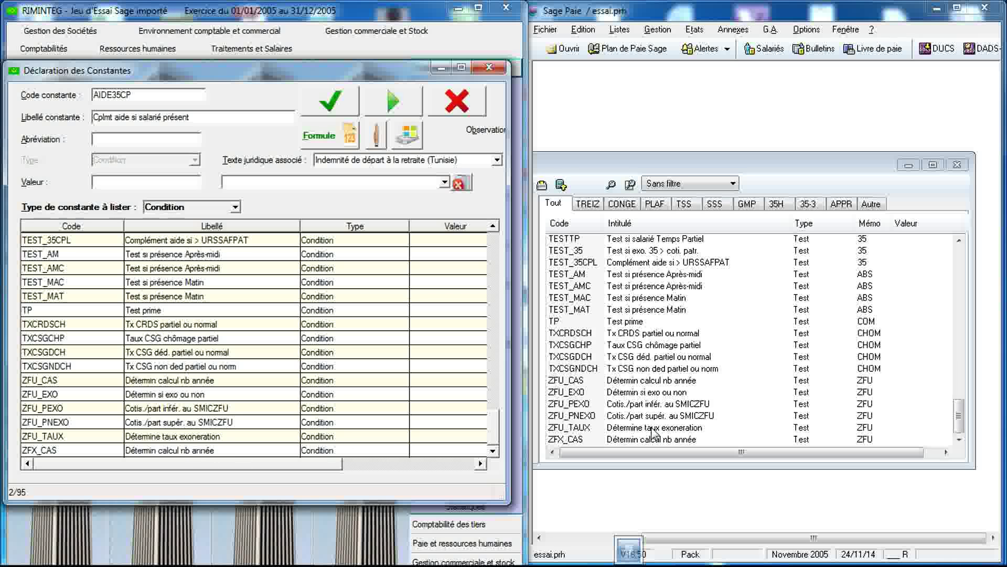
left_click(801, 252)
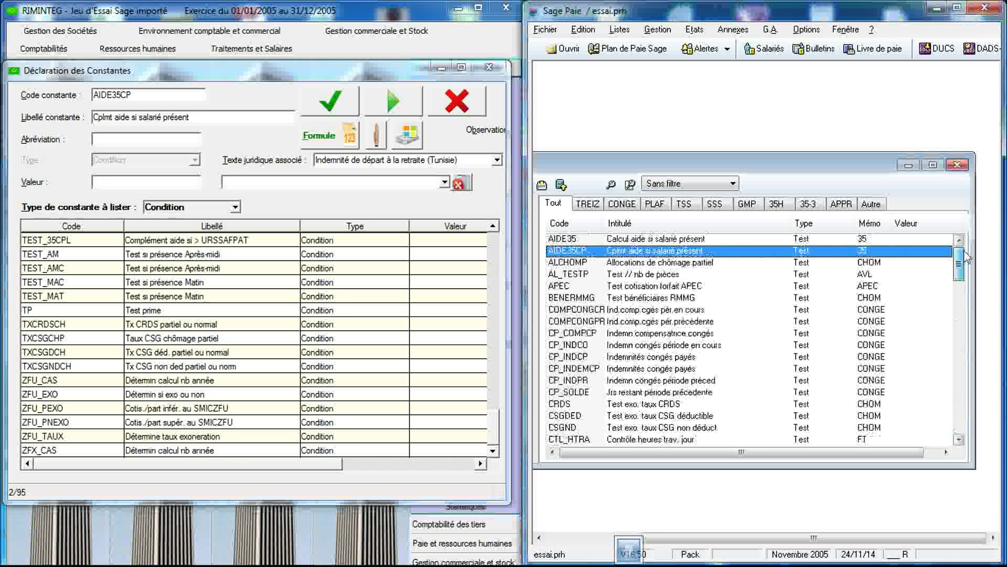
left_click(495, 432)
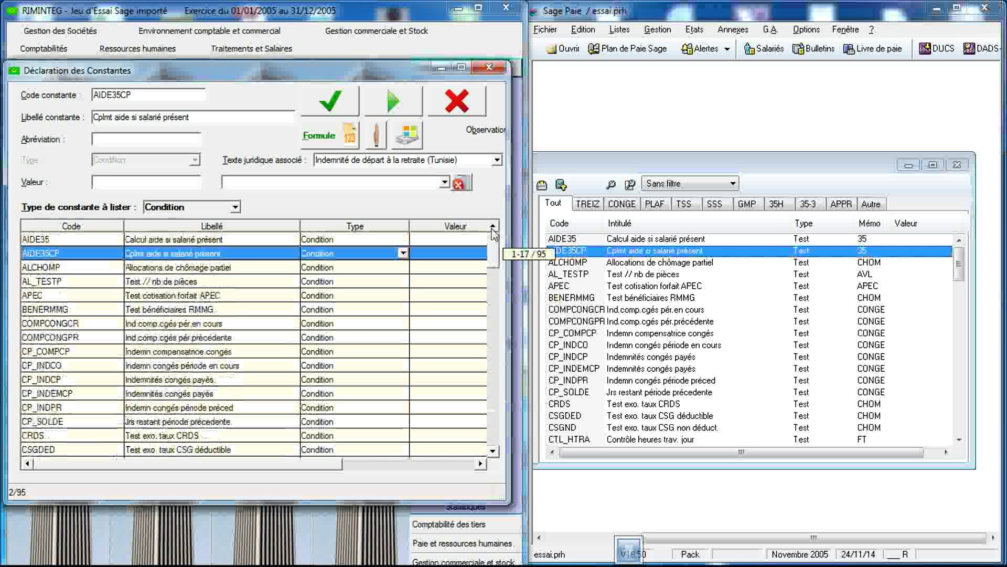
- Open the AIDE35 condition in Sage Paie and RIMINTEG, compare its Si, Alors and Sinon parts, and close the Sage window
double_click(678, 240)
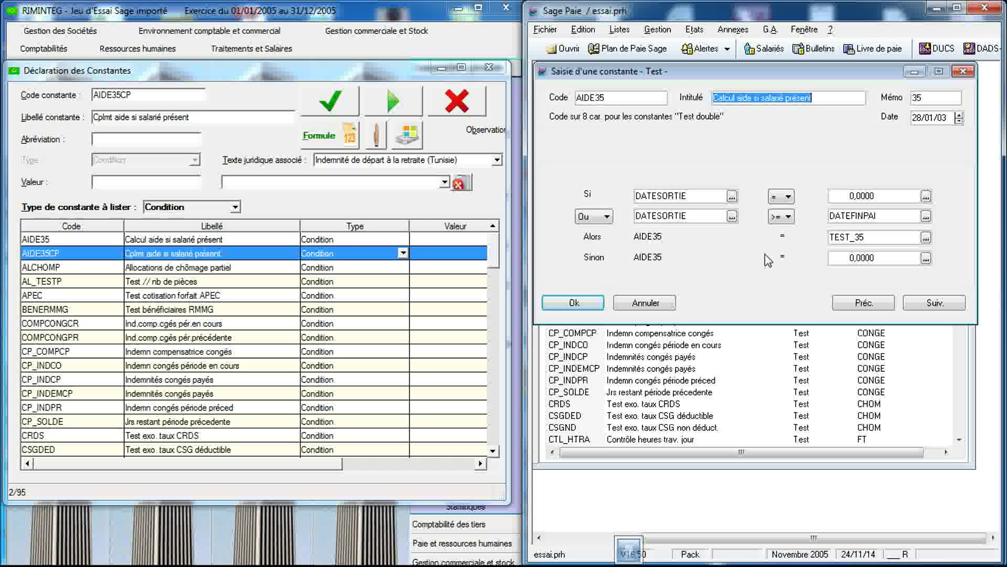
left_click(338, 242)
double_click(340, 242)
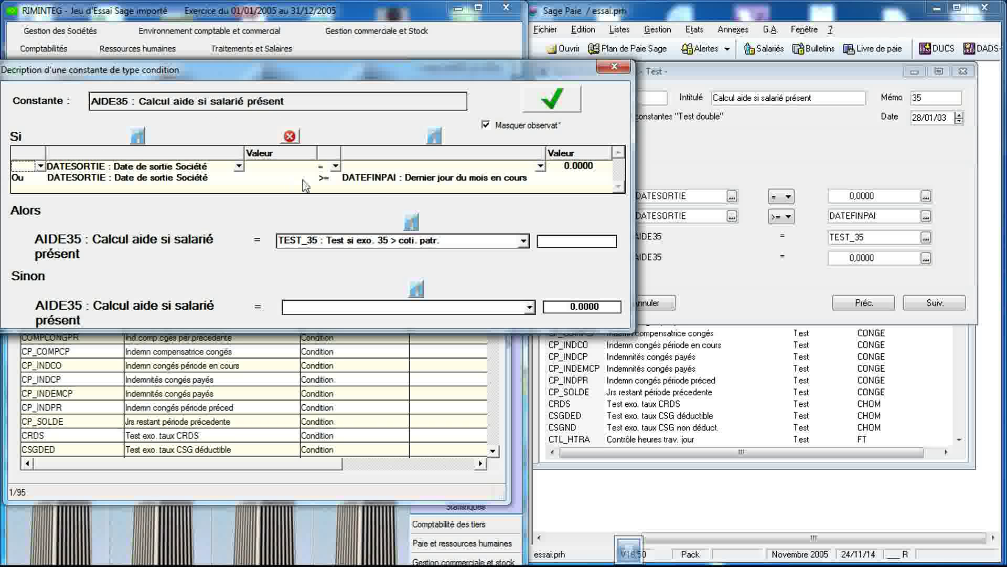
left_click(776, 160)
left_click_drag(814, 73, 823, 304)
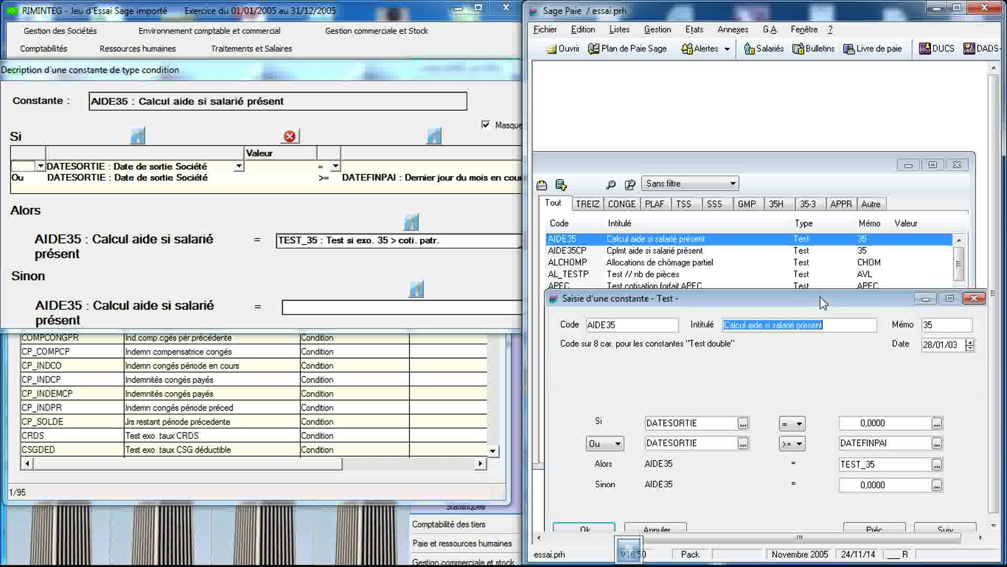
left_click(469, 279)
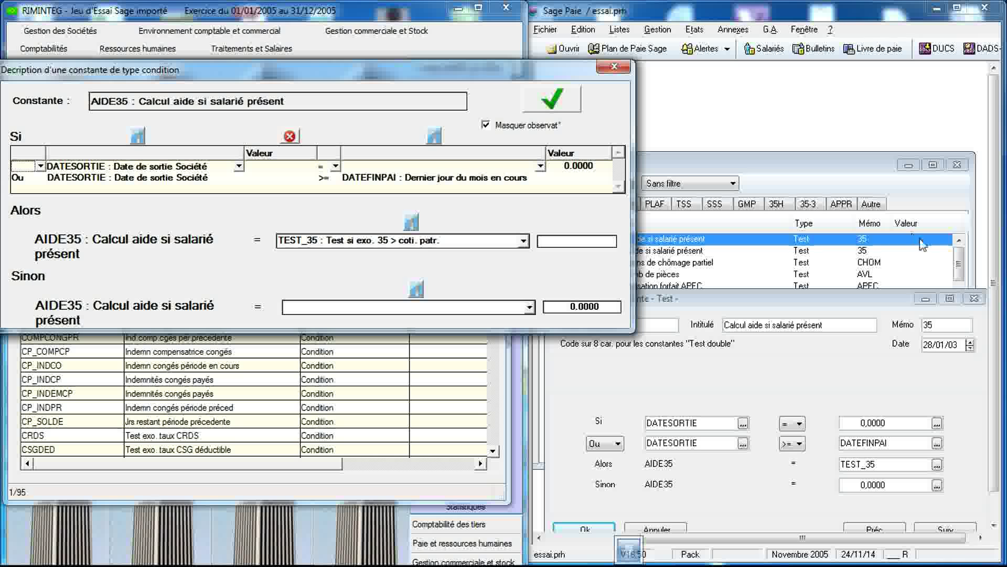
left_click(974, 299)
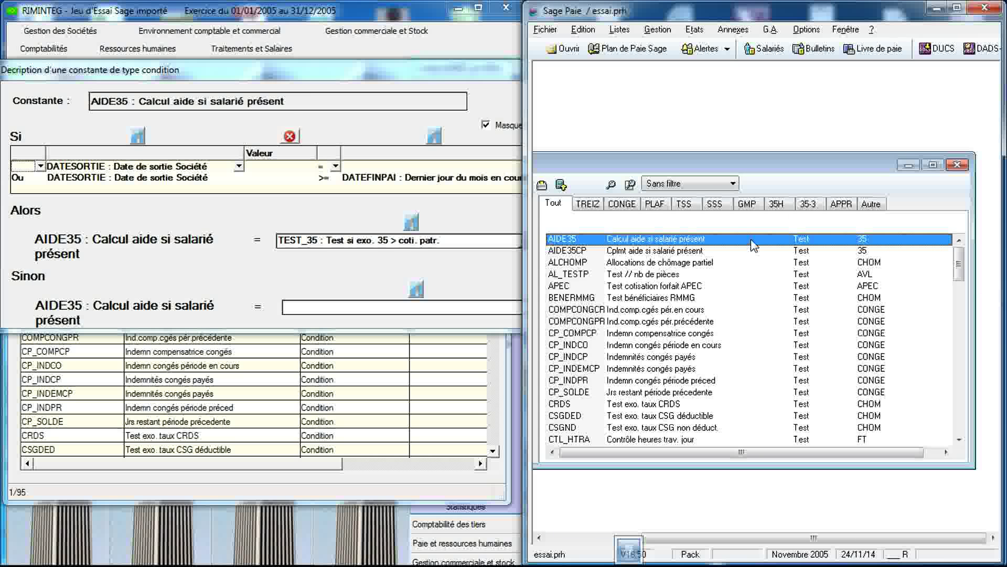
- Open the AIDE35CP condition in Sage Paie and RIMINTEG, compare its tests and results side by side, and close both windows
left_click(730, 252)
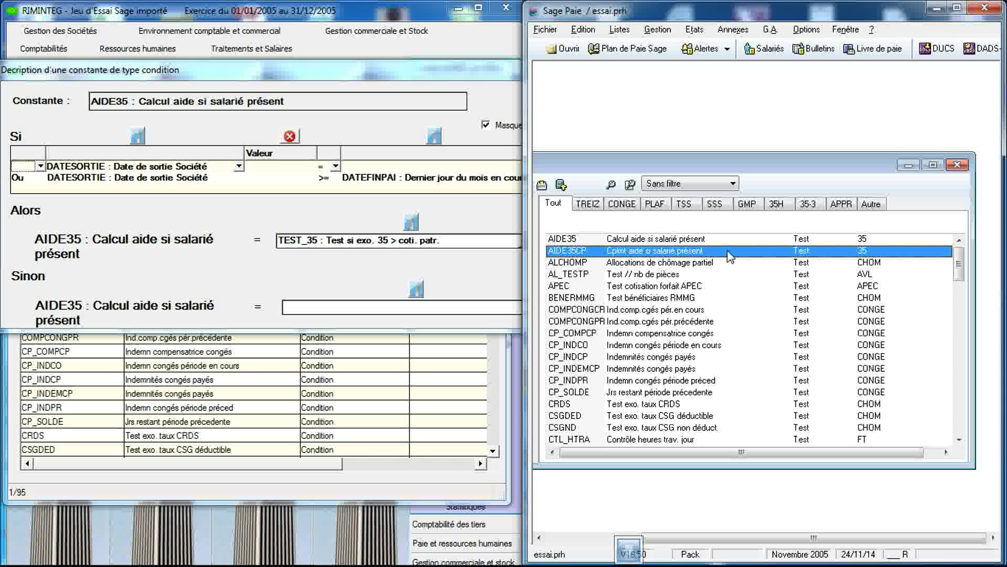
double_click(728, 252)
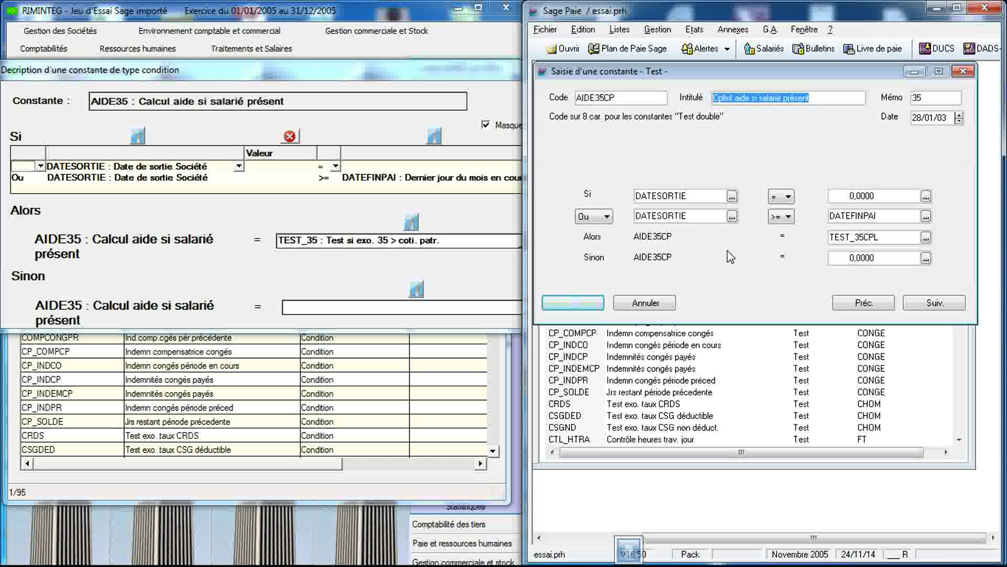
left_click(384, 134)
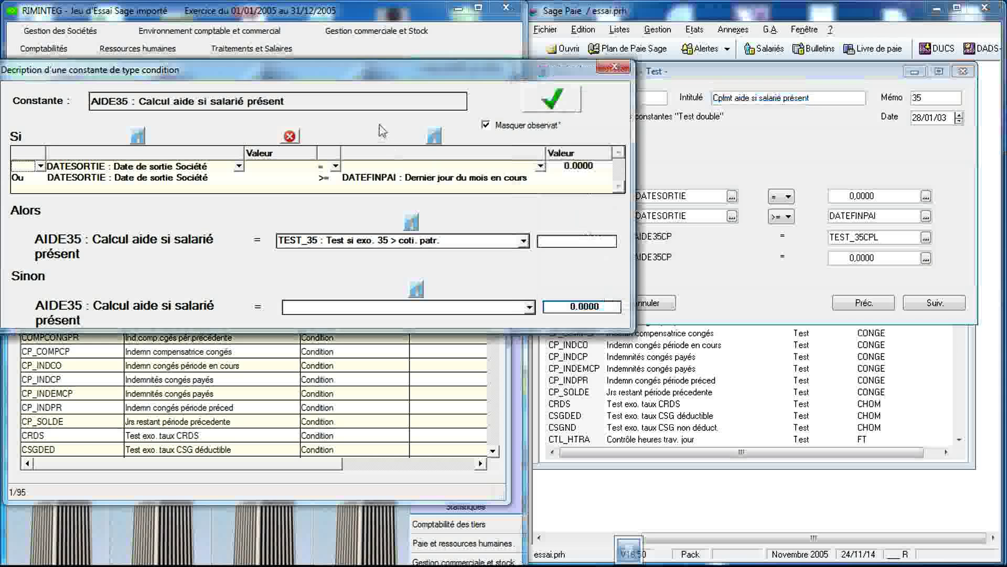
left_click(611, 69)
double_click(326, 256)
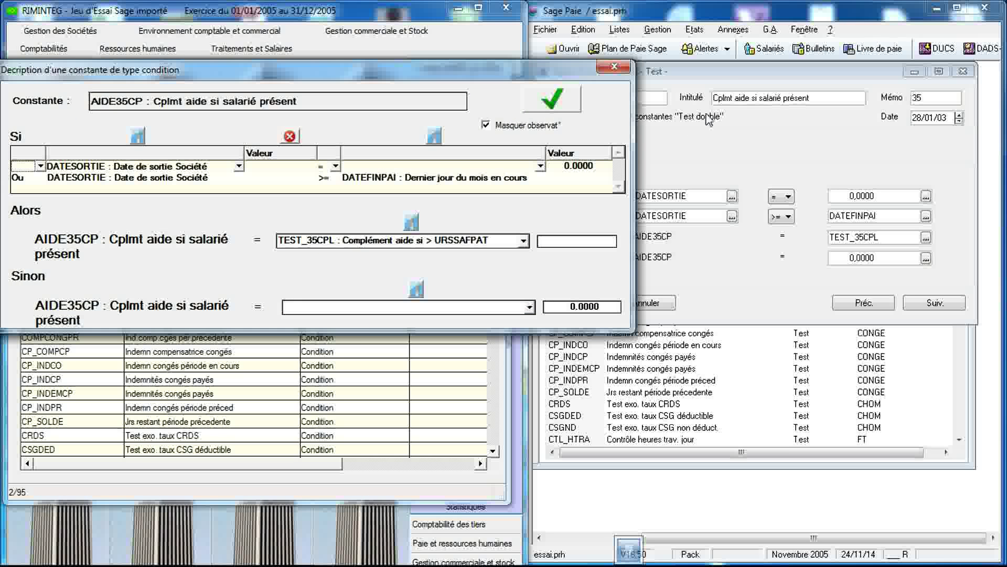
left_click_drag(724, 78, 722, 266)
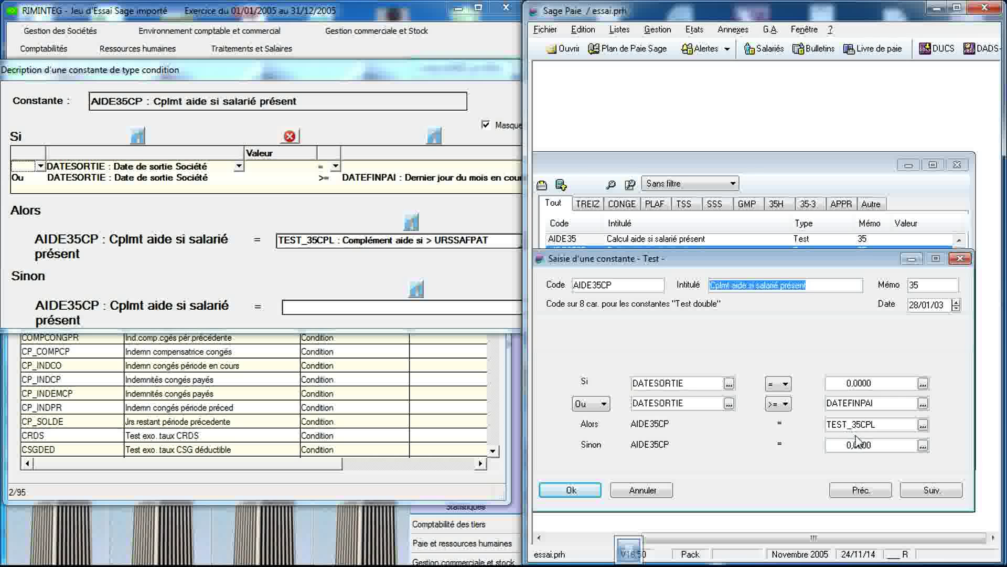
left_click(299, 208)
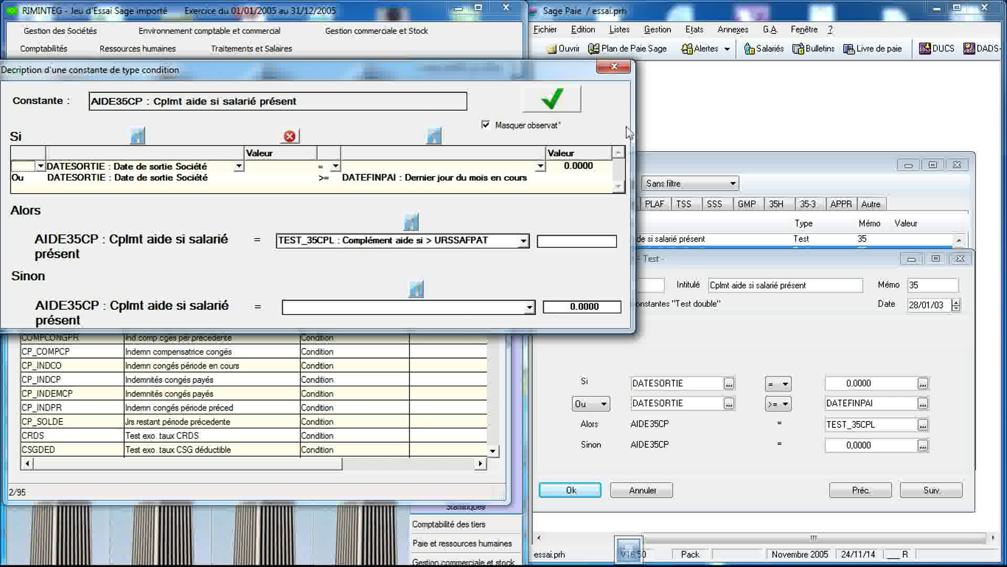
left_click(614, 68)
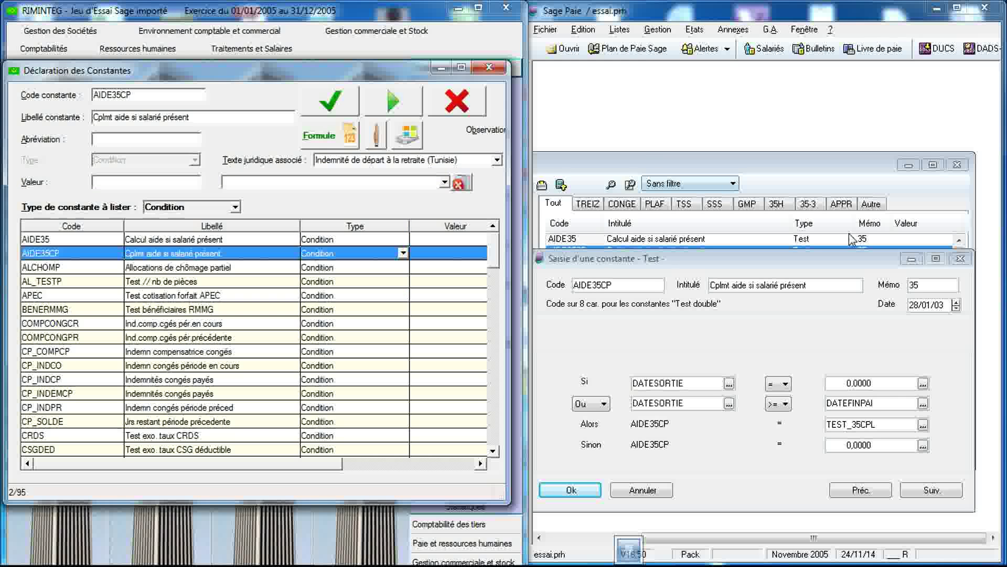
left_click(967, 259)
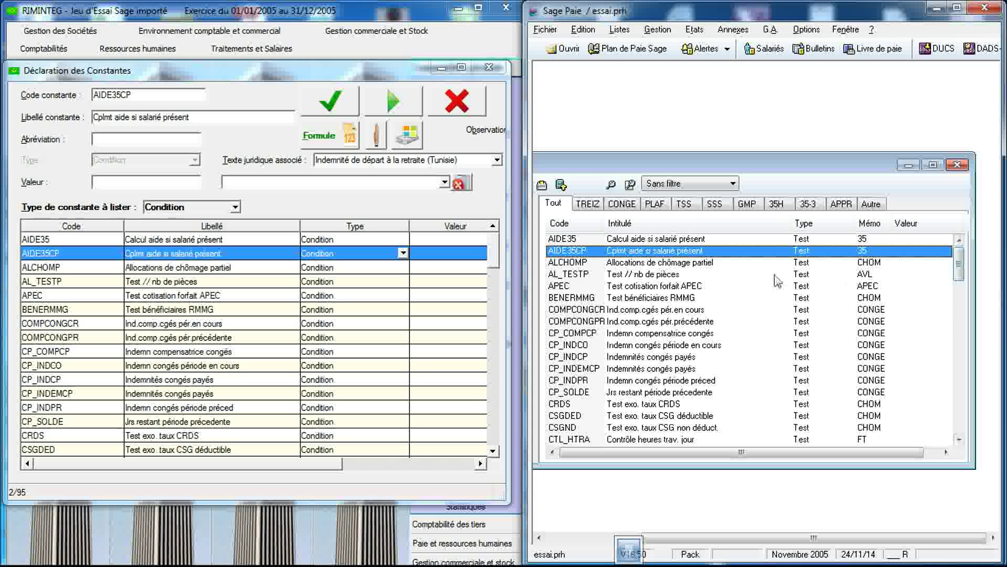
- Open the ALCHOMP condition in Sage Paie and RIMINTEG, compare its test and both outcomes, and close both windows
left_click(731, 264)
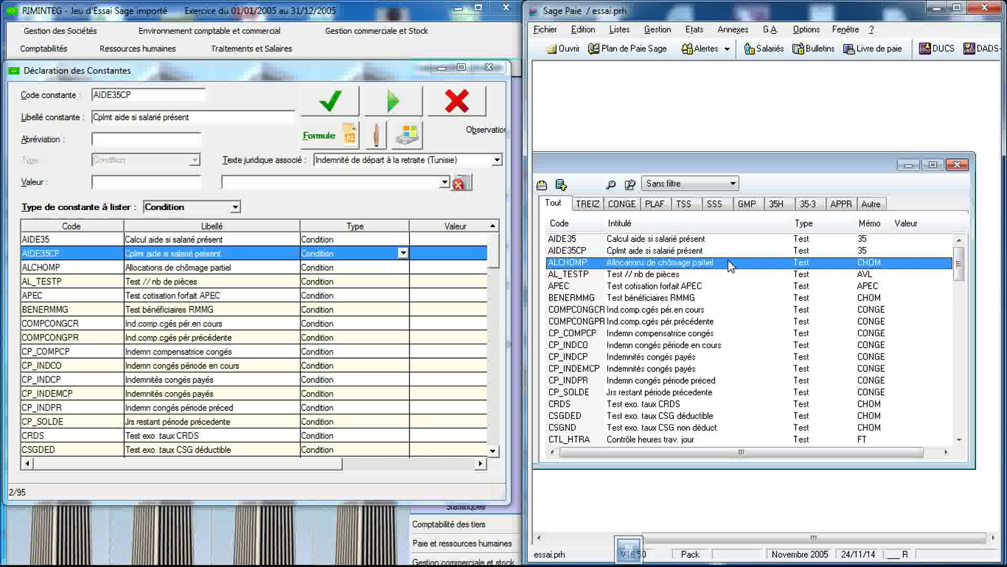
double_click(730, 262)
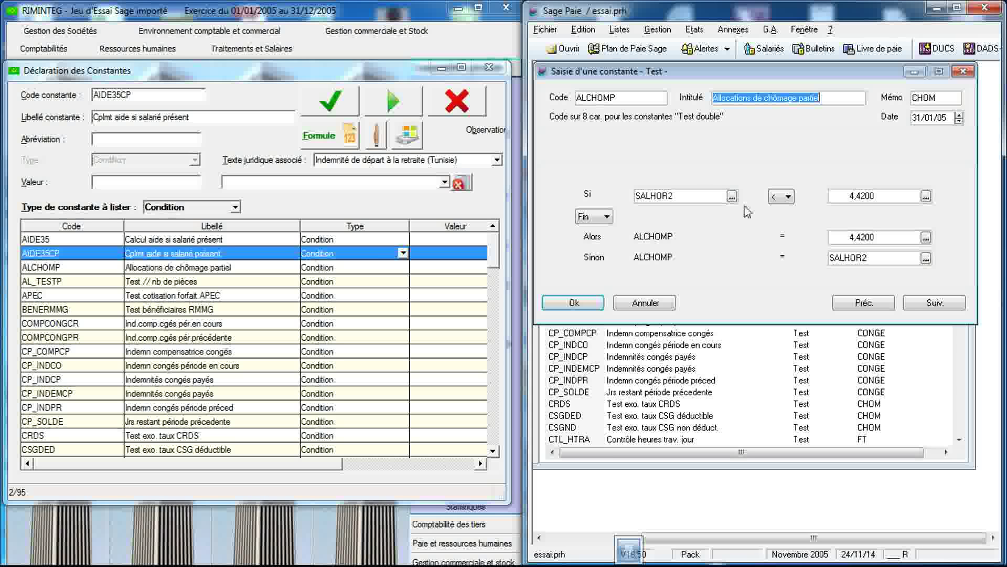
double_click(357, 267)
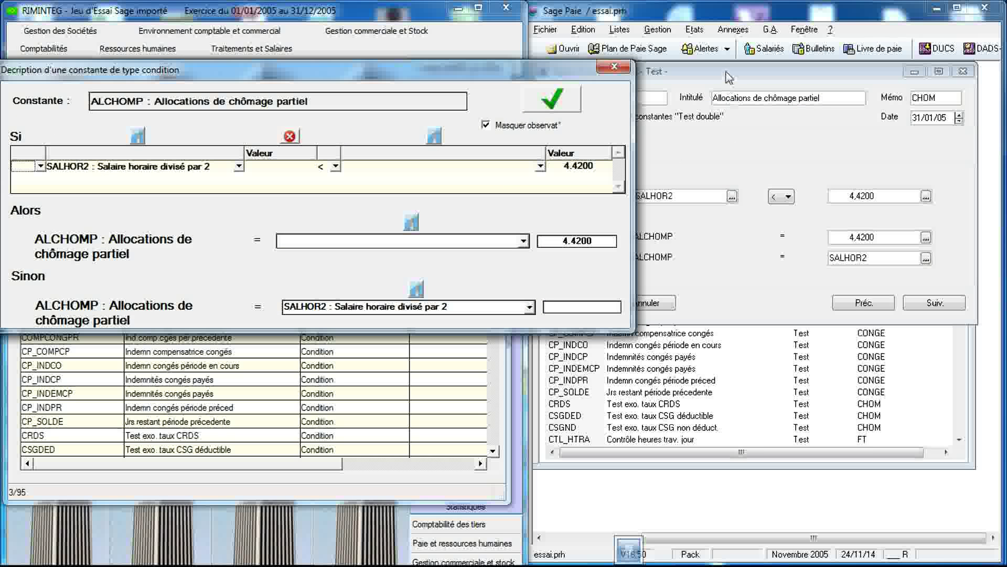
left_click_drag(730, 78, 719, 281)
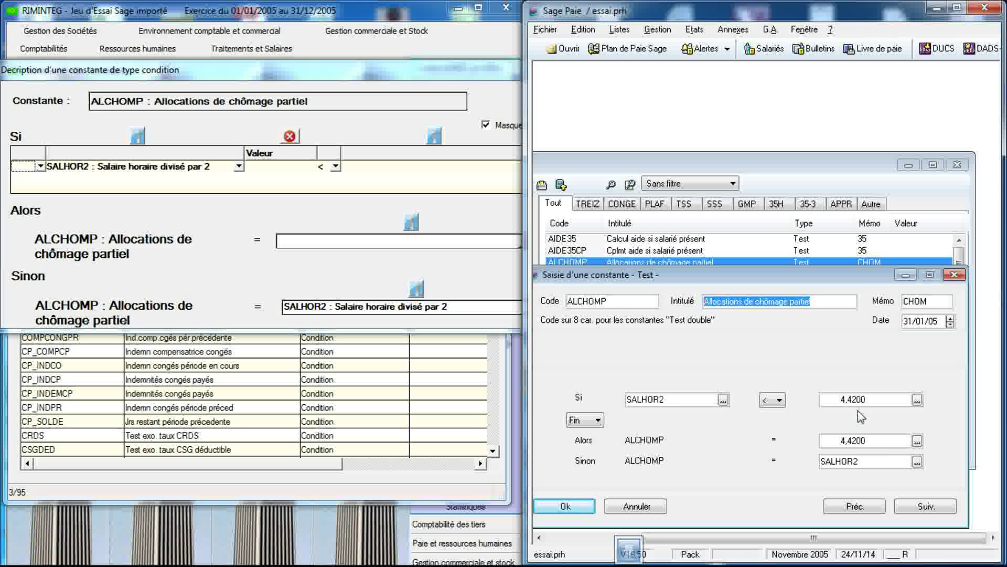
left_click(315, 212)
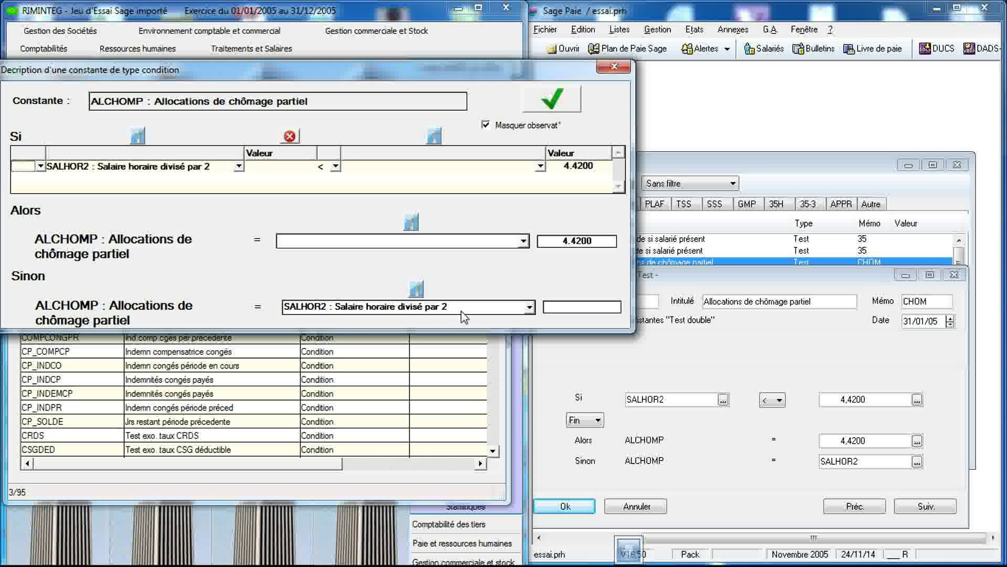
left_click(614, 66)
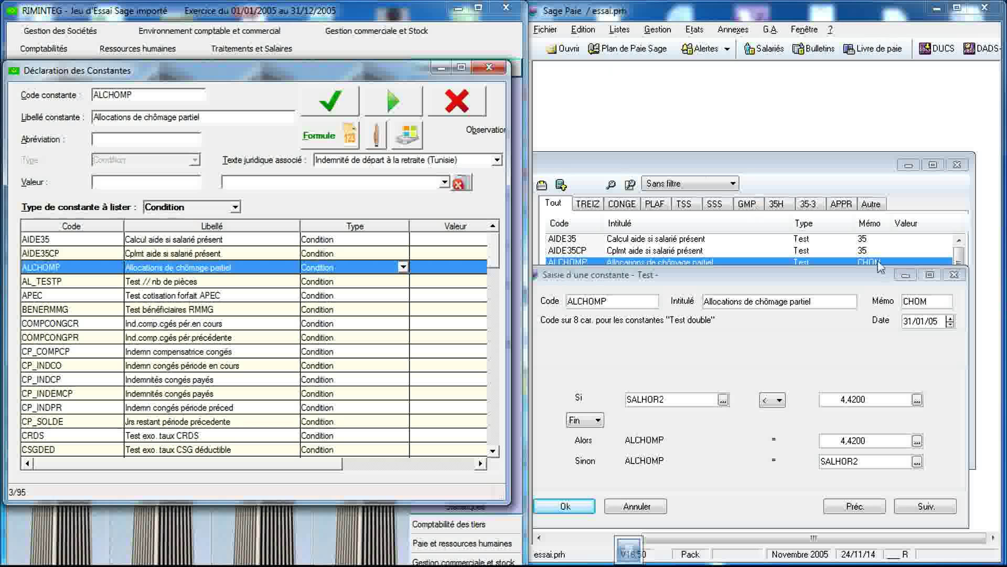
left_click(954, 275)
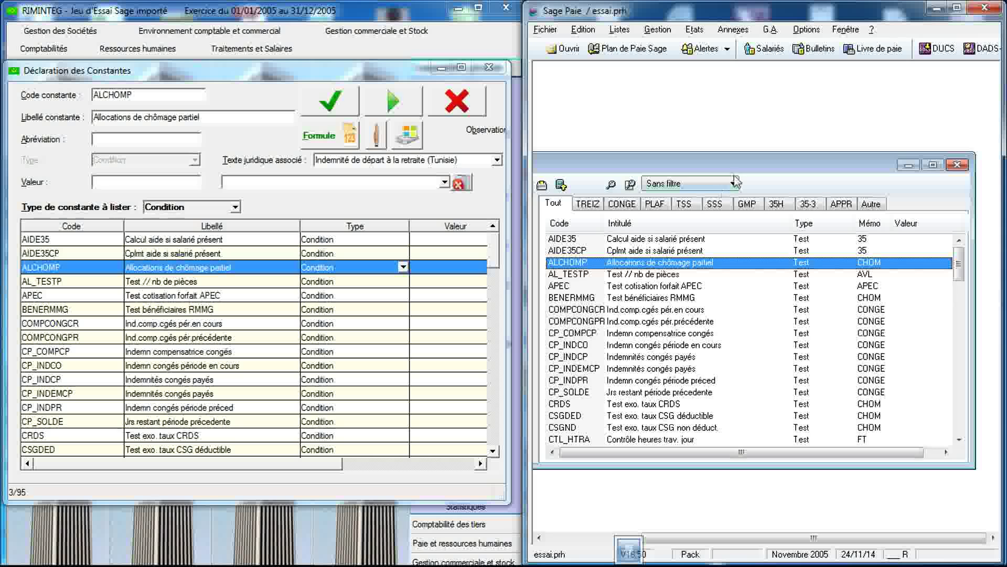
- List the Tranche constants in Sage Paie and the Grille-Tranche constants in RIMINTEG, and compare the entries of both lists
left_click_drag(732, 168, 840, 194)
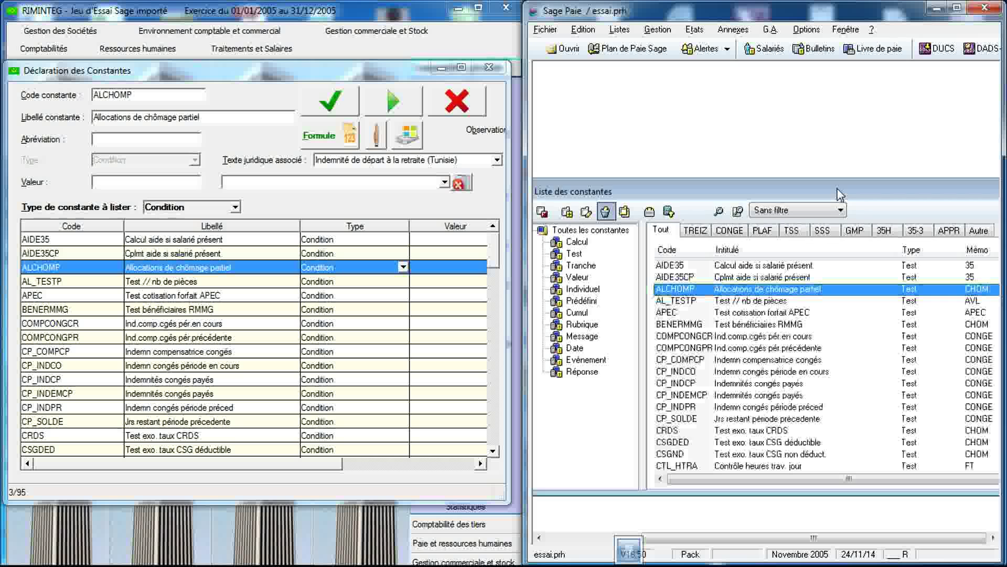
left_click(581, 265)
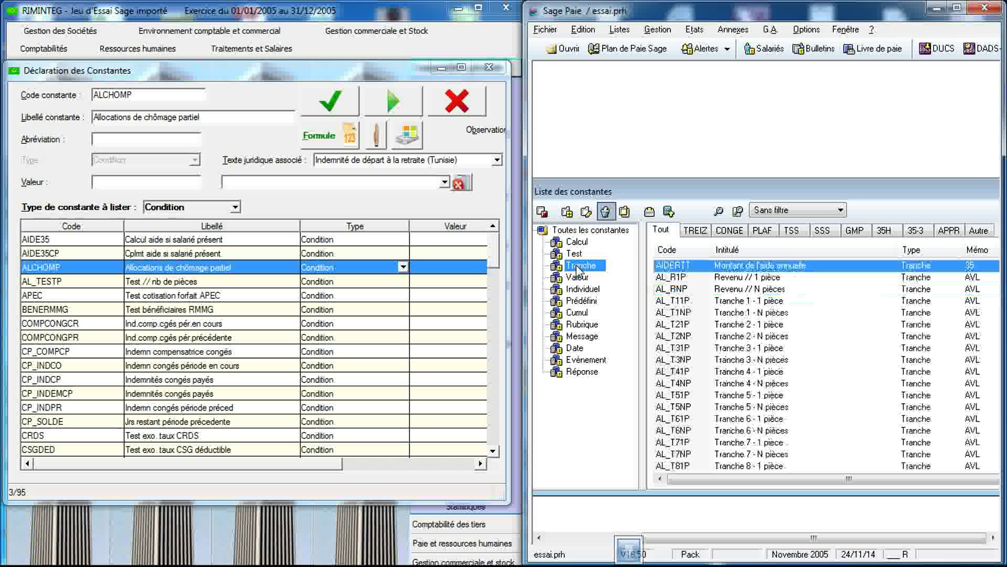
left_click_drag(701, 197, 581, 175)
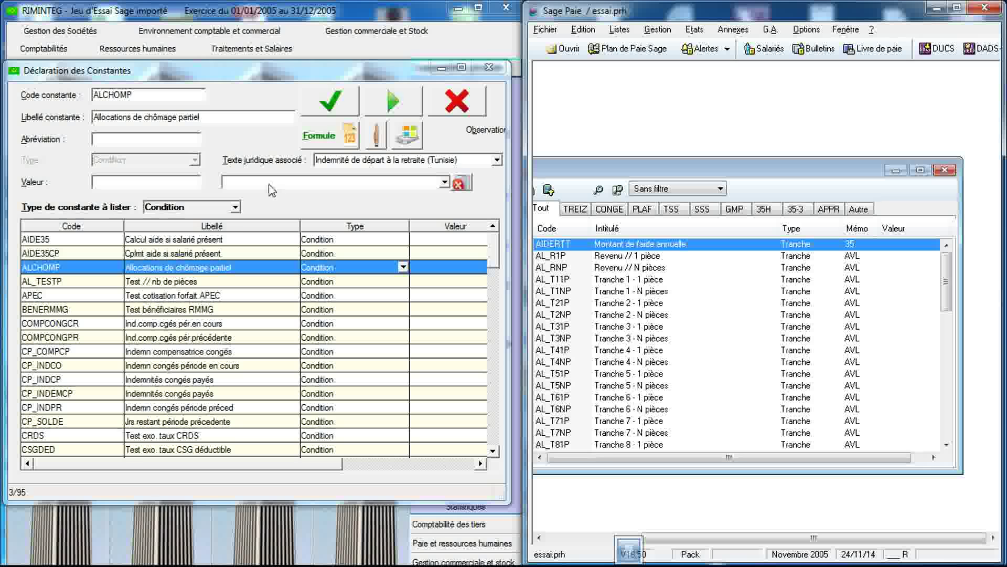
left_click(237, 208)
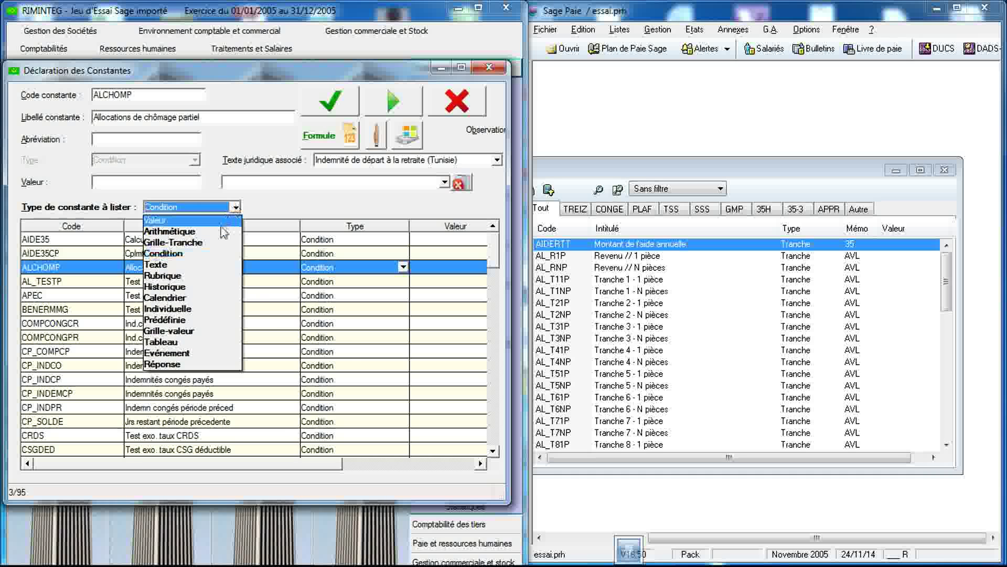
left_click(216, 243)
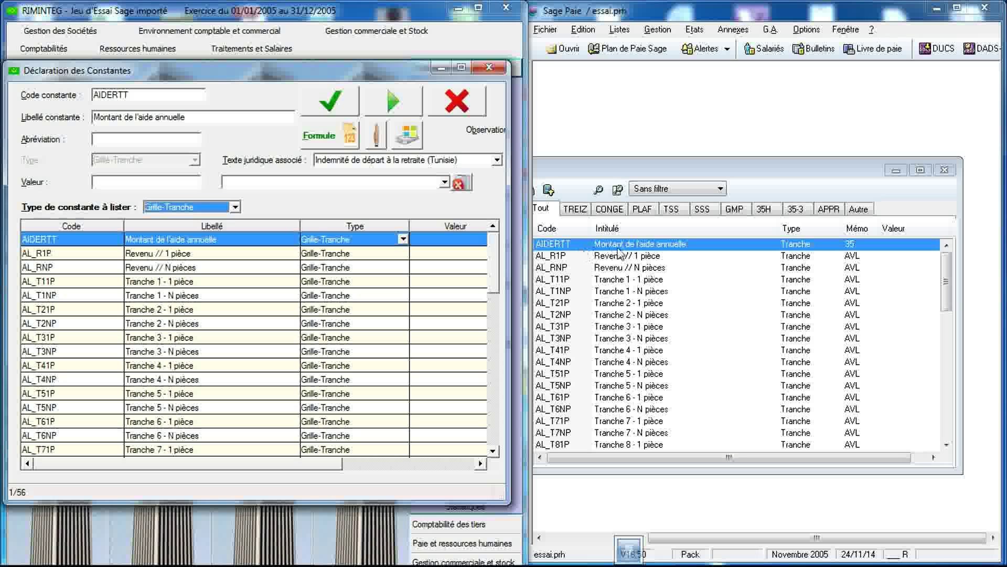
left_click(635, 249)
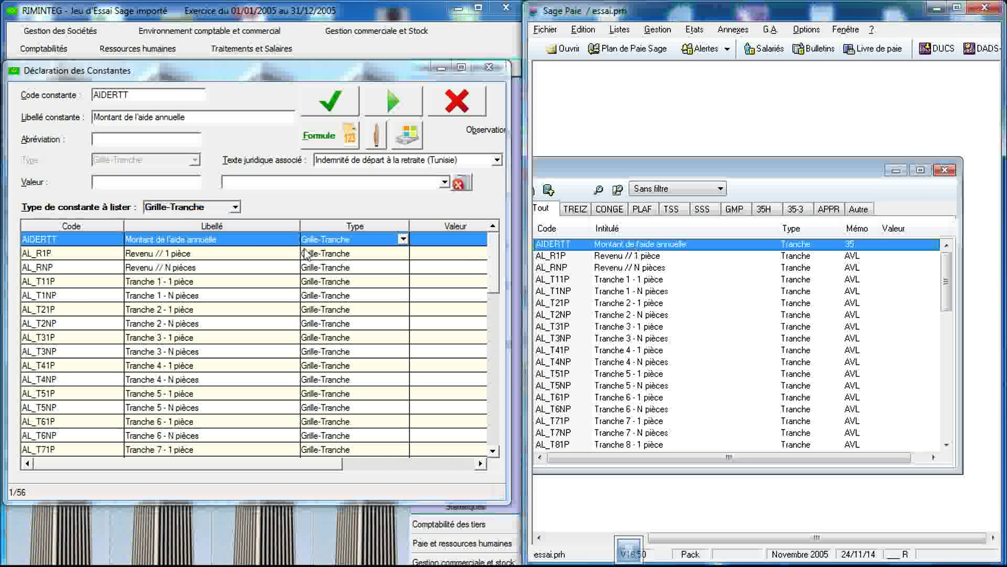
left_click(243, 257)
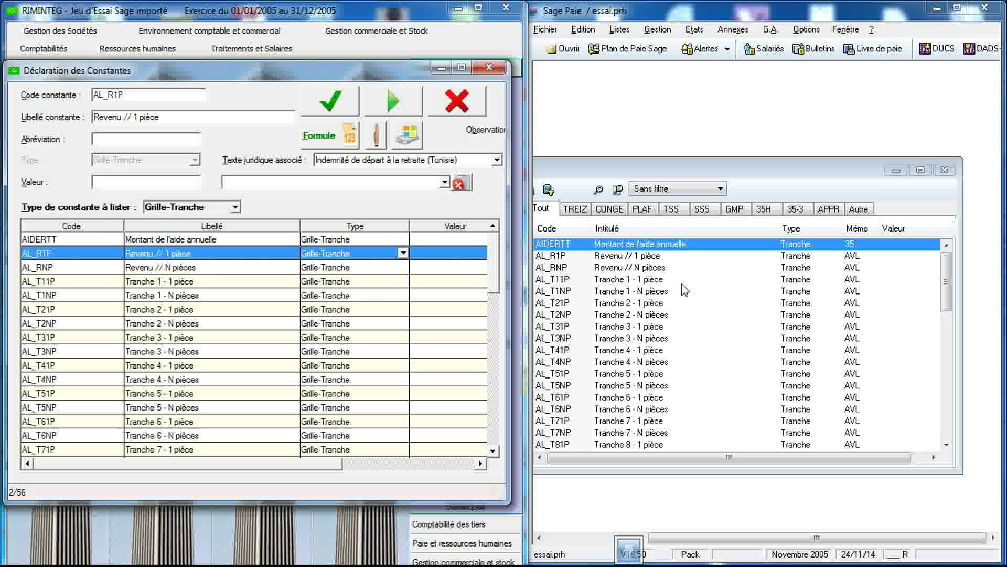
- Open the AIDERTT constant in Sage Paie and RIMINTEG, and compare its test base and comparison operator
double_click(641, 244)
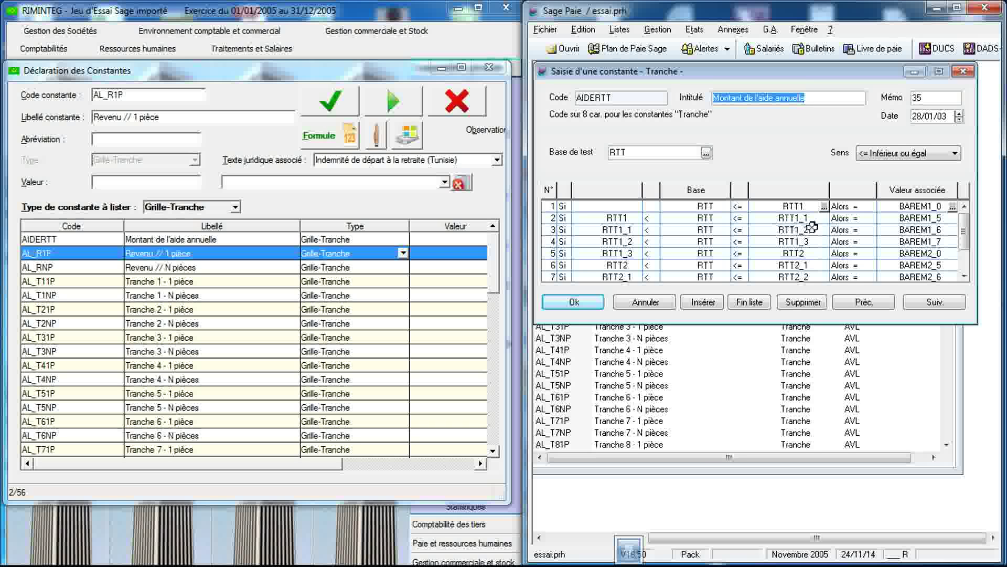
double_click(336, 242)
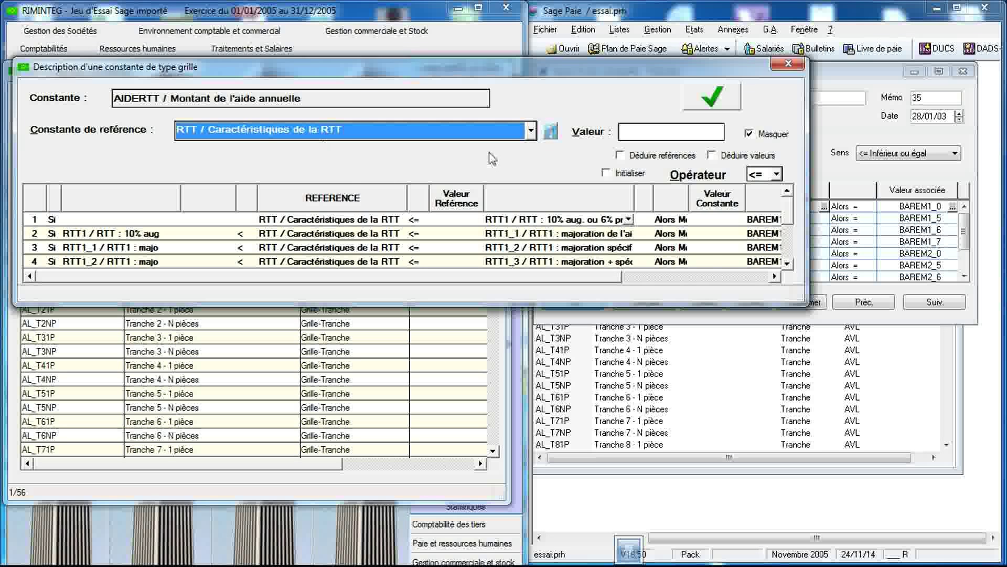
left_click(835, 132)
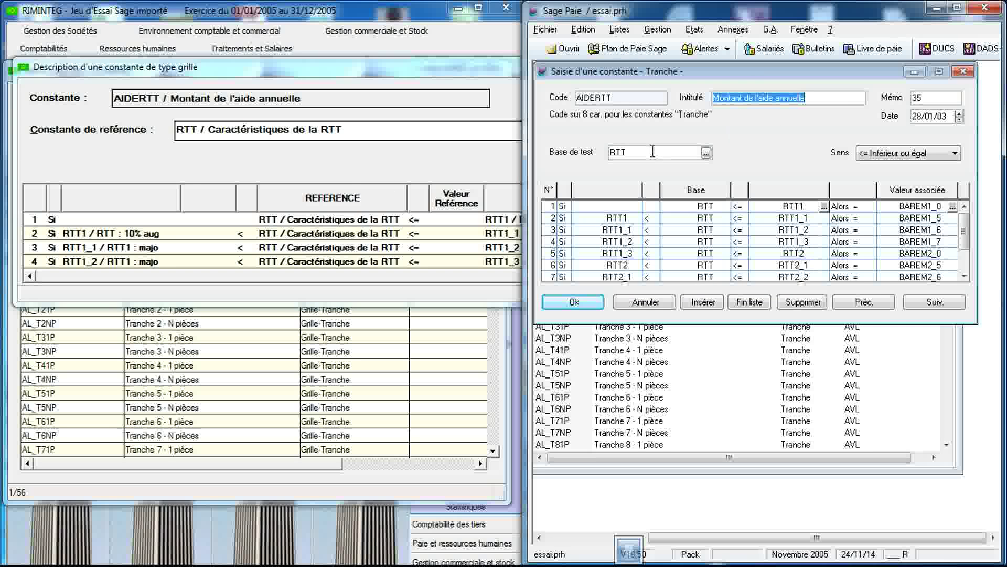
left_click(408, 152)
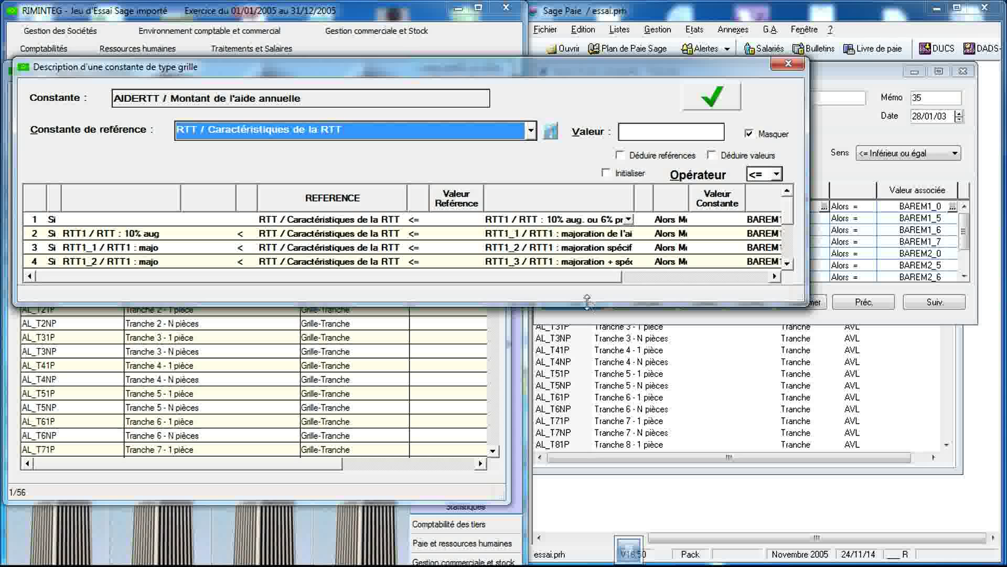
- Enlarge the RIMINTEG grid window, compare all AIDERTT bracket rows with Sage Paie through the last row, and close both constant windows
left_click_drag(577, 303, 577, 374)
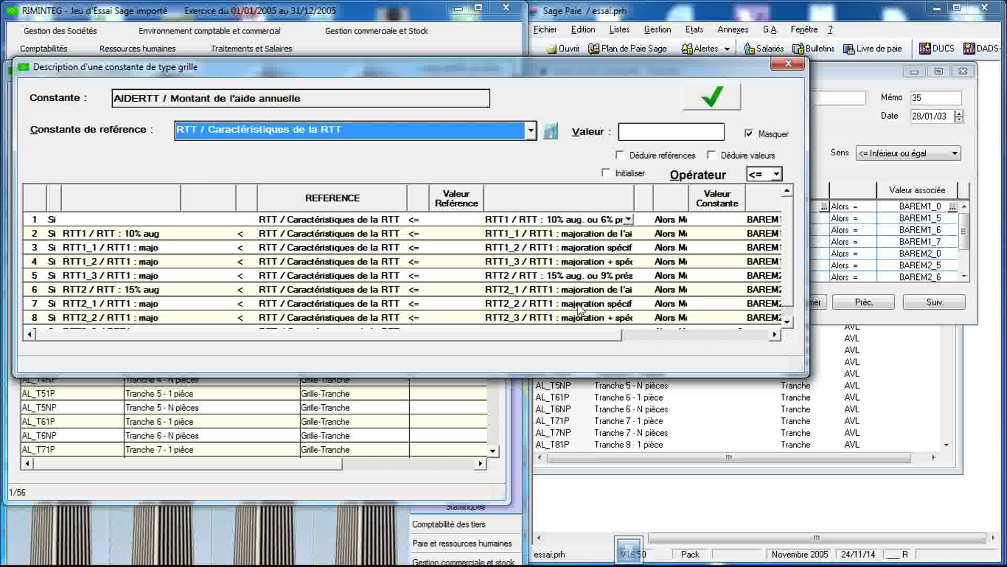
left_click(893, 300)
left_click(969, 256)
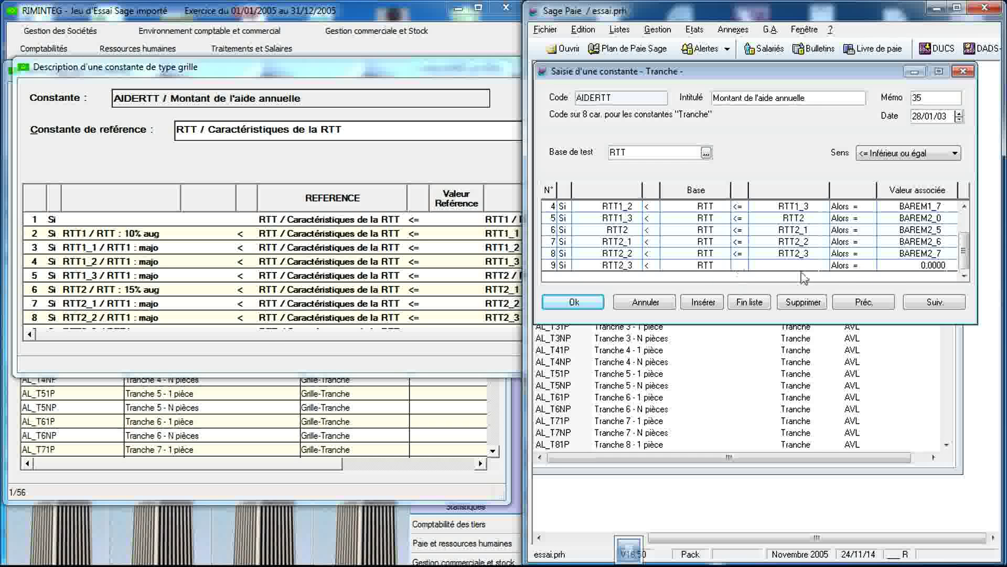
left_click(581, 306)
left_click(441, 341)
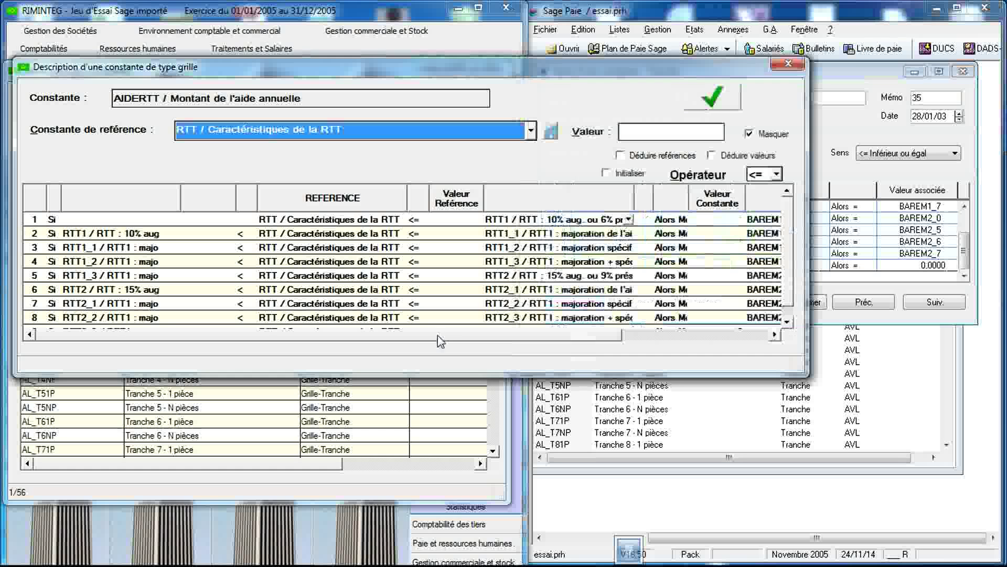
scroll(789, 321, "down", 1)
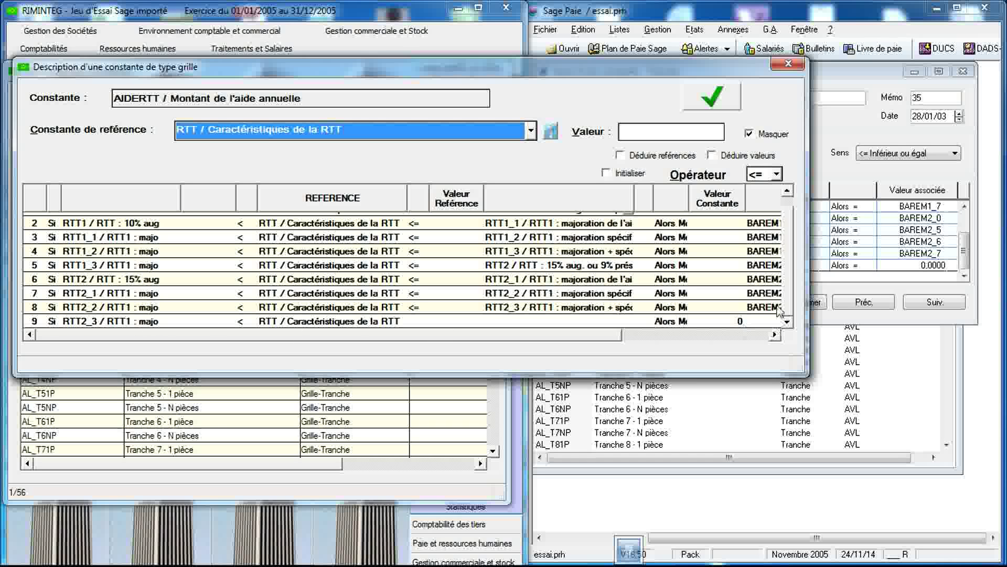
left_click(788, 65)
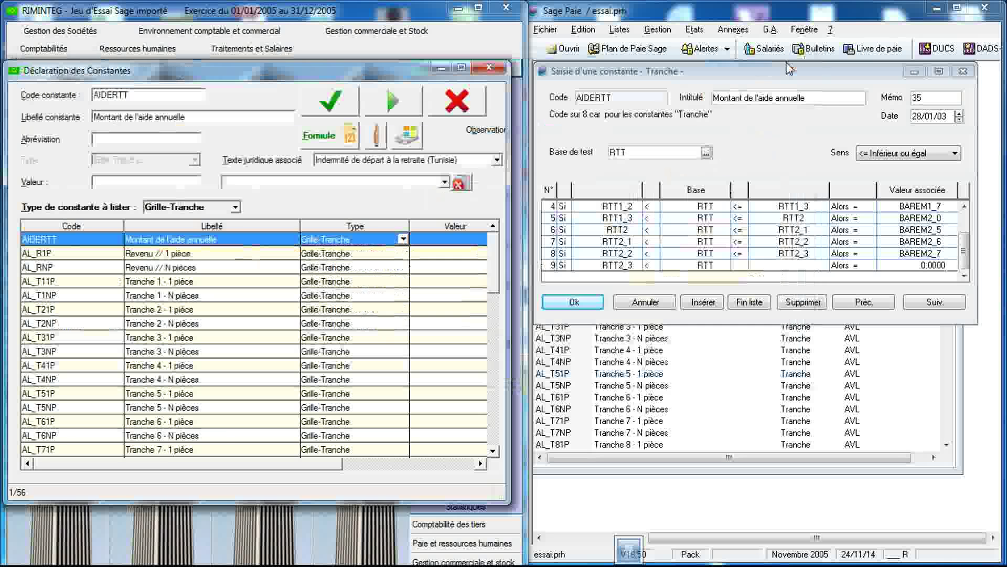
left_click(963, 72)
- List the Cumul constants in Sage Paie and the Historique constants in RIMINTEG, with both lists visible side by side
left_click_drag(745, 173, 851, 173)
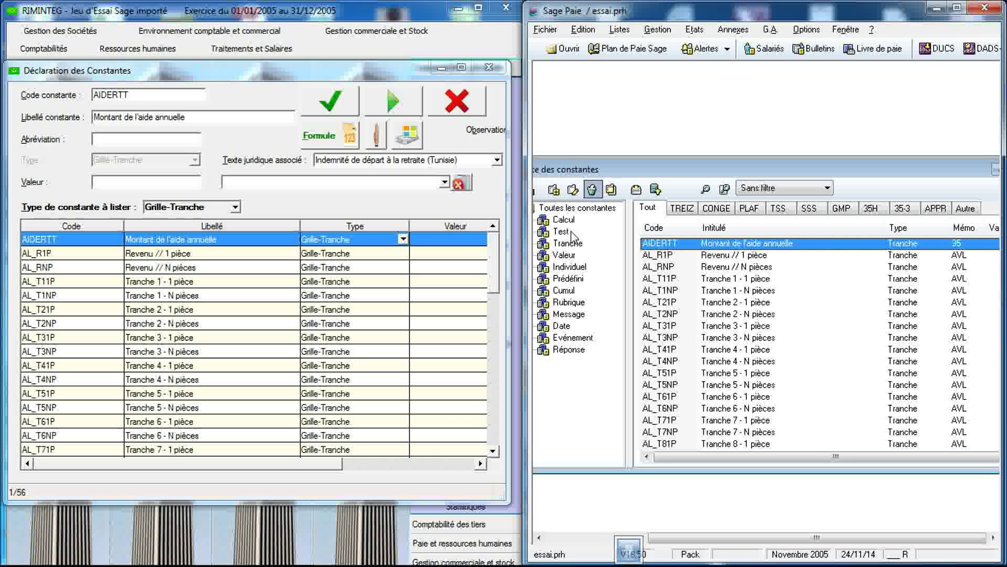
left_click(568, 293)
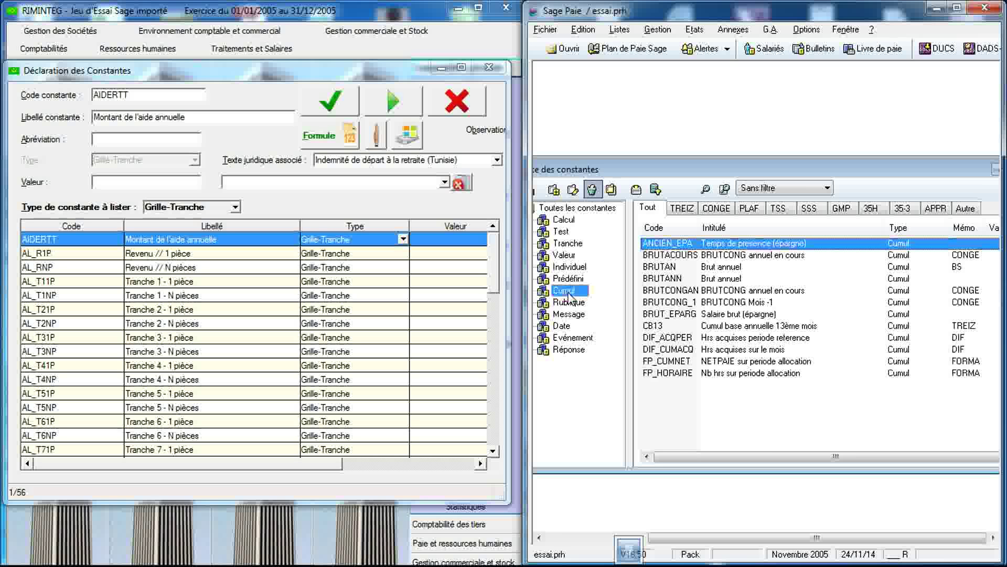
left_click(235, 208)
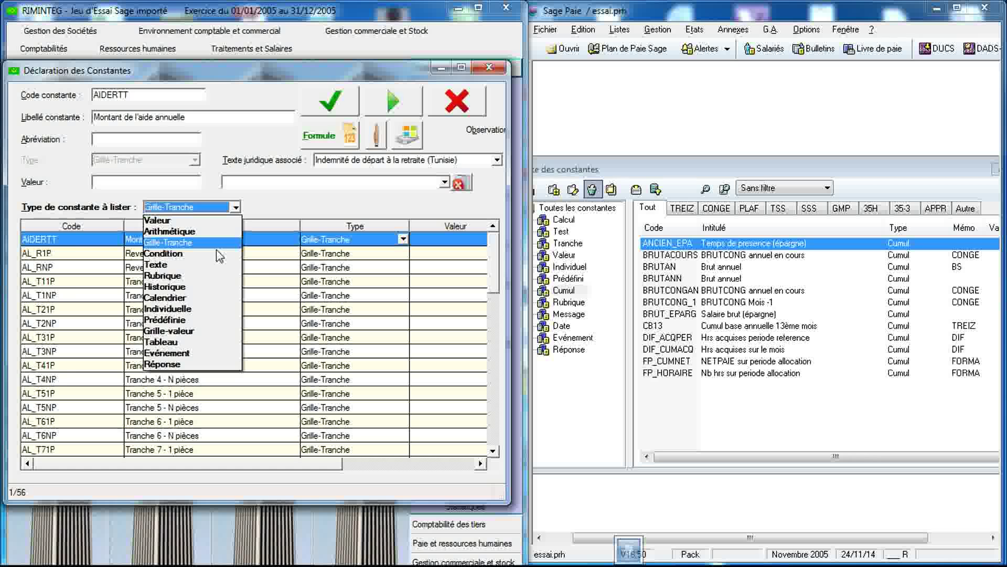
left_click(206, 288)
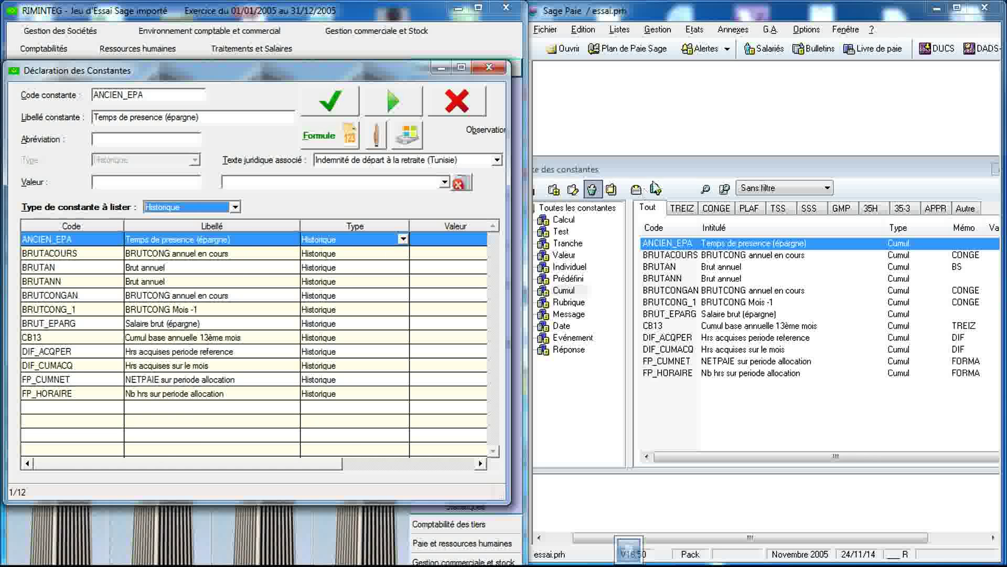
left_click_drag(670, 179, 577, 172)
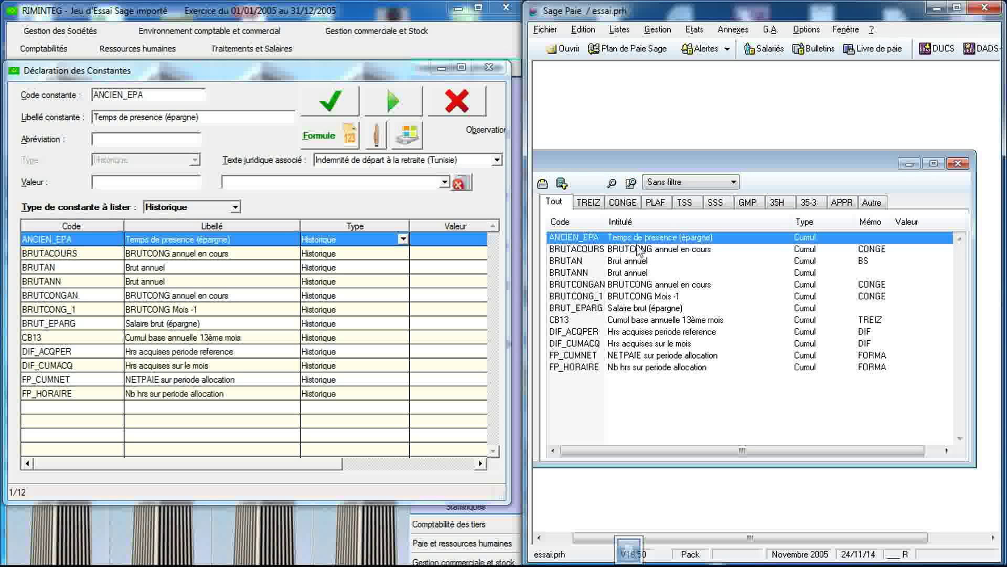
- Compare the Sage Cumul list with the RIMINTEG Historique list by selecting matching entries such as BRUTACOURS, BRUTAN, FP_HORAIRE, FP_CUMNET and DIF_CUMACQ
left_click(240, 243)
left_click(224, 255)
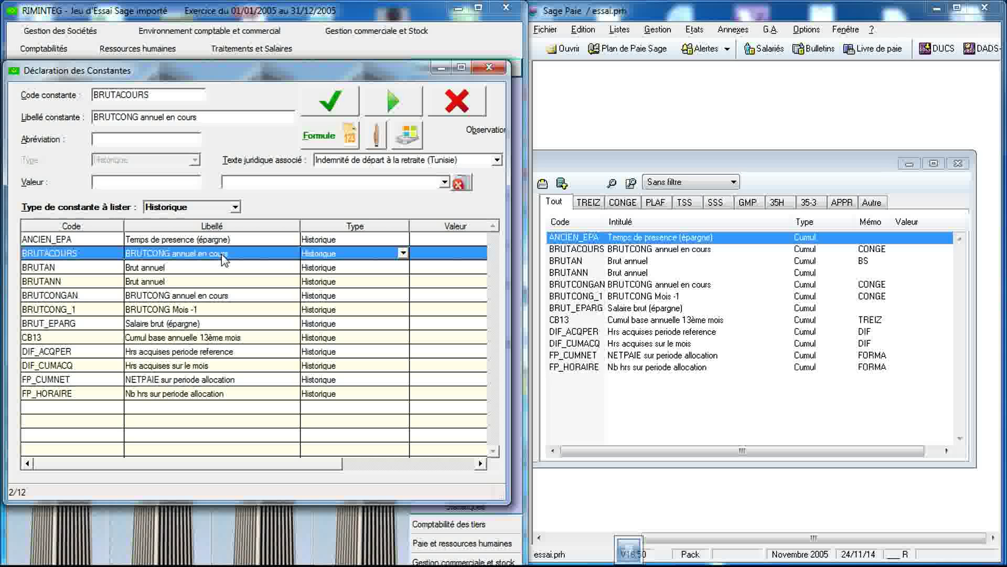
left_click(606, 252)
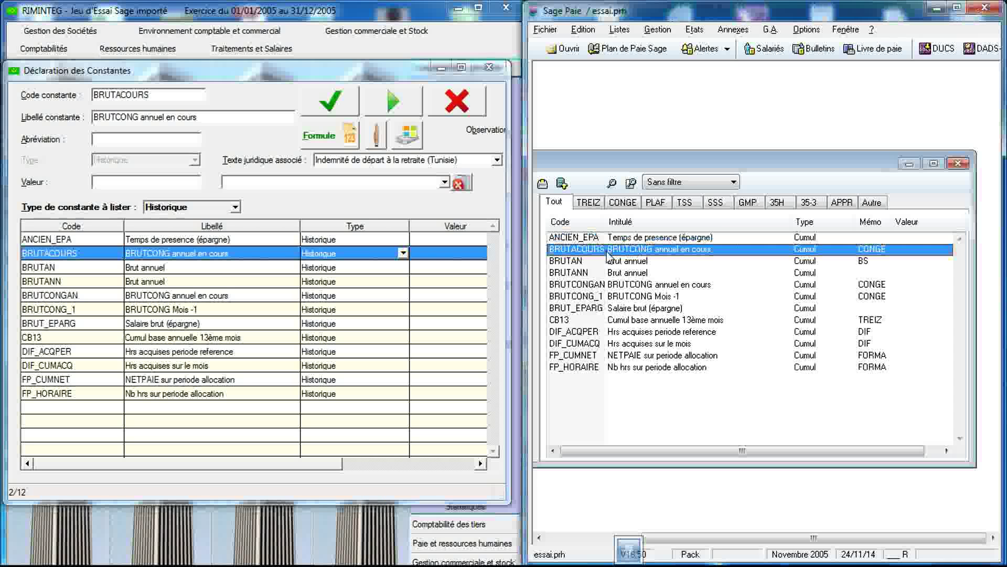
left_click(601, 265)
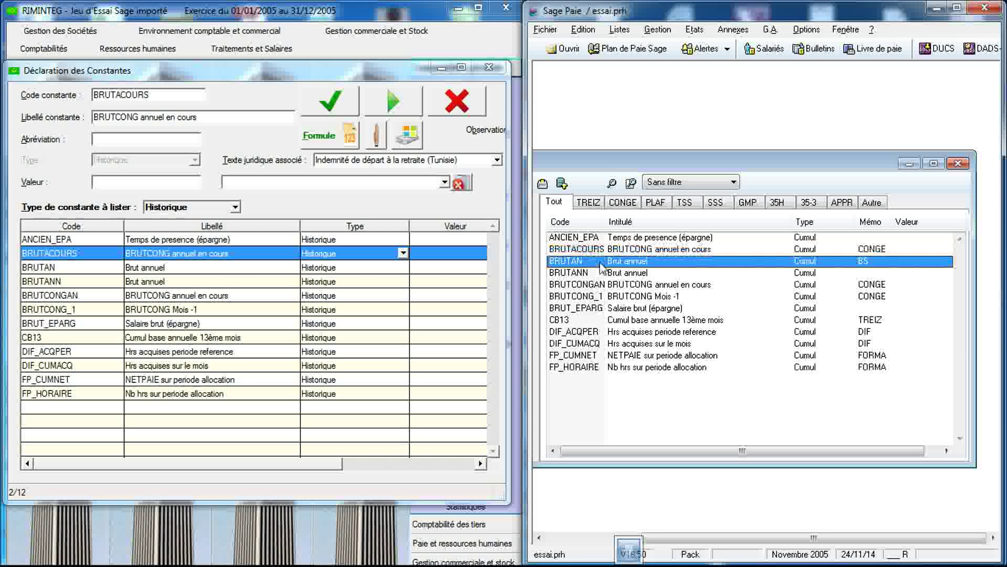
left_click(254, 270)
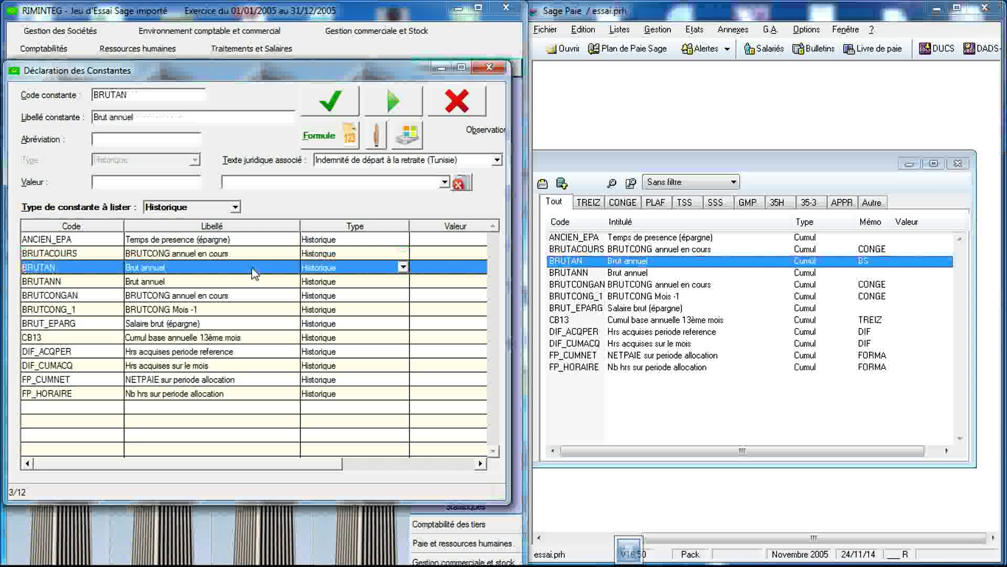
left_click(711, 370)
left_click(182, 395)
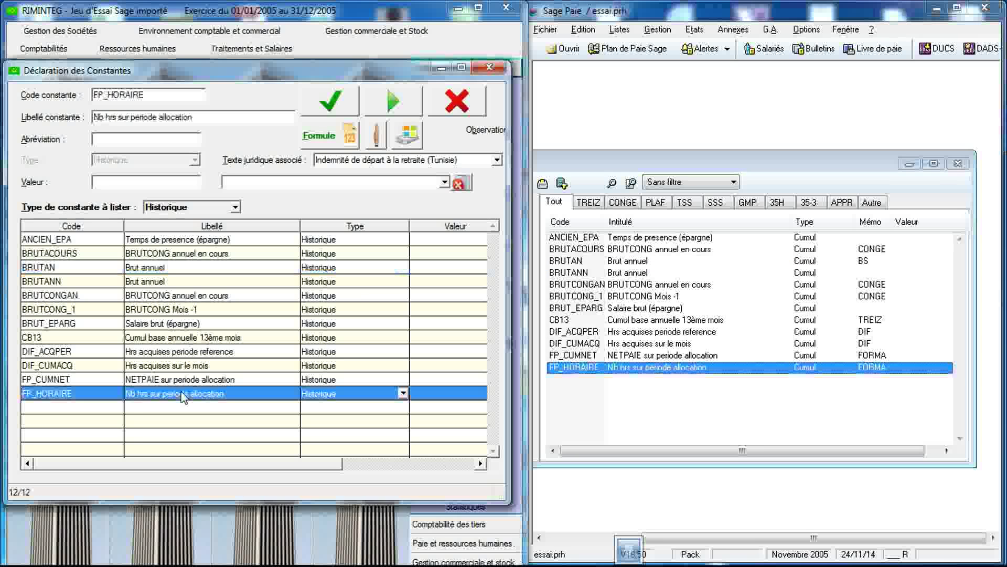
left_click(186, 380)
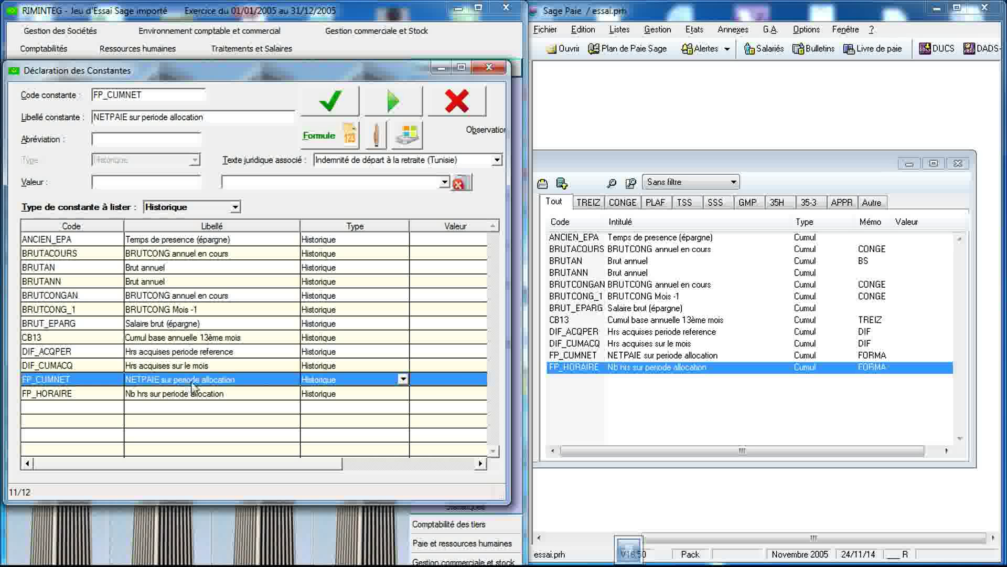
left_click(628, 357)
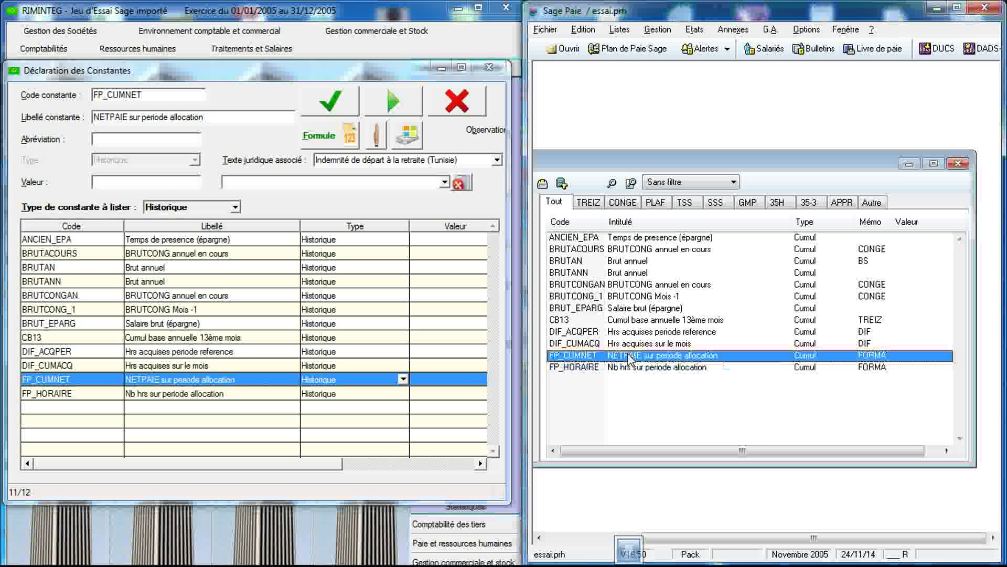
left_click(628, 344)
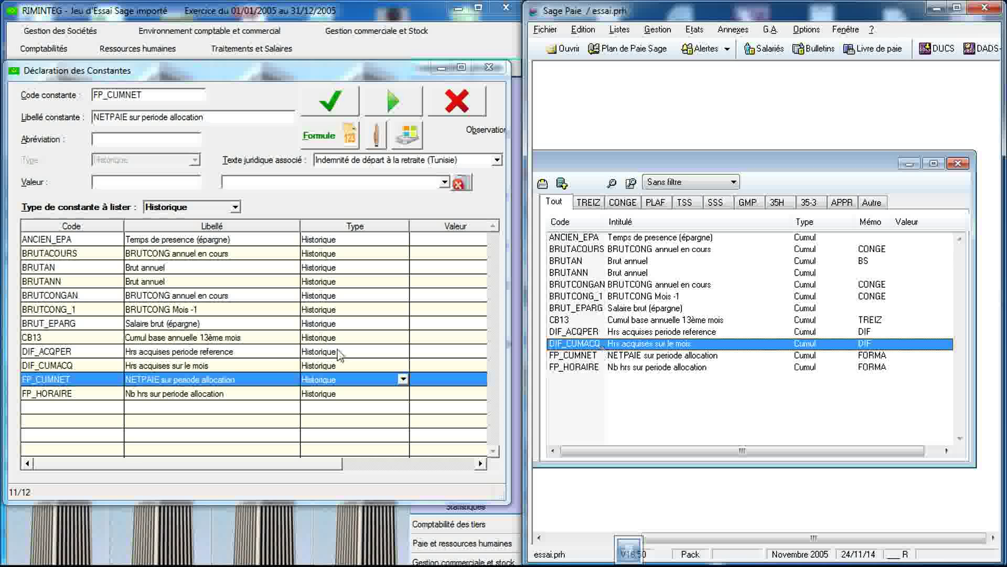
left_click(258, 367)
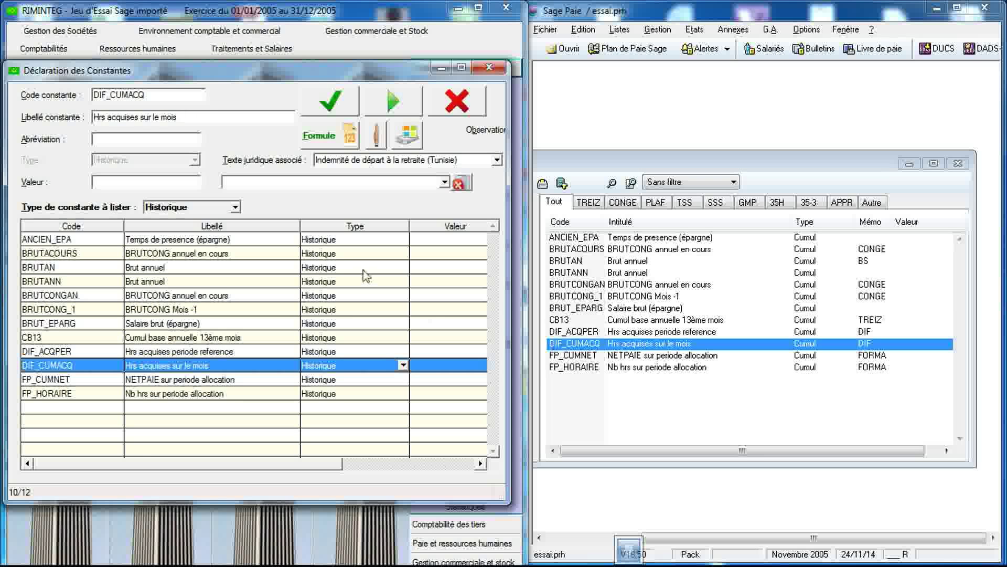
- Open the ANCIEN_EPA cumul in Sage Paie and RIMINTEG, compare its period type and start and end date constants, and close the RIMINTEG window
left_click(288, 243)
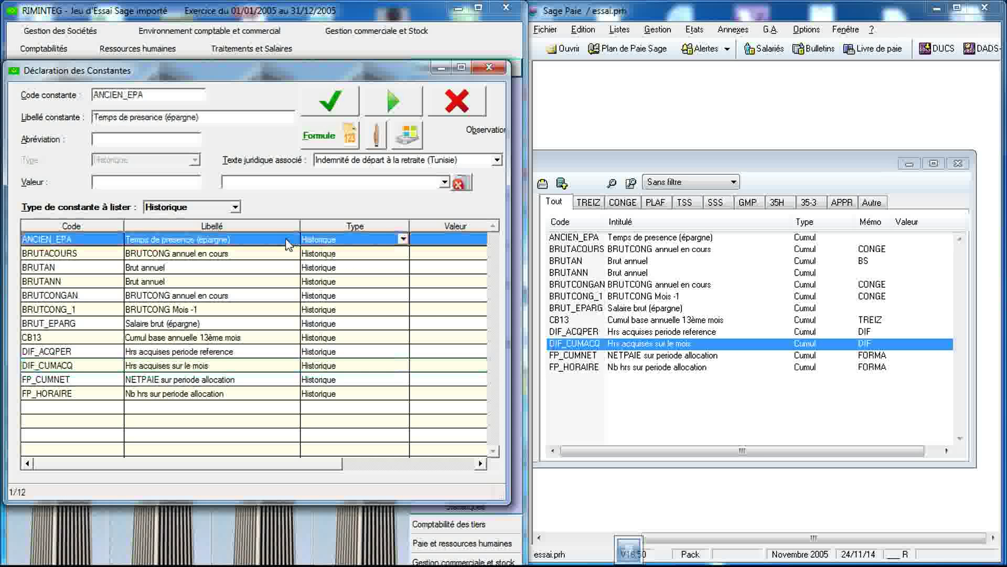
double_click(639, 239)
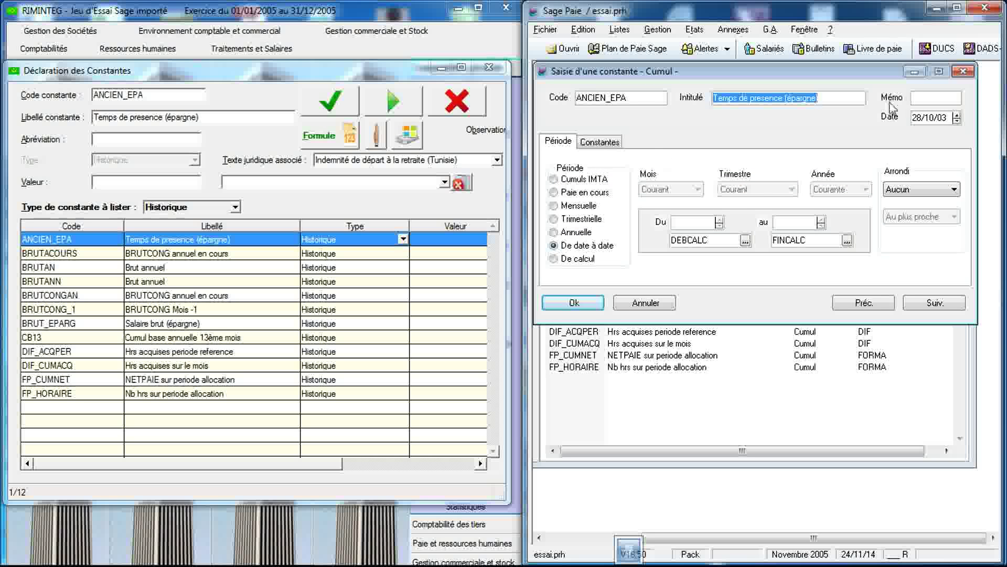
left_click(963, 72)
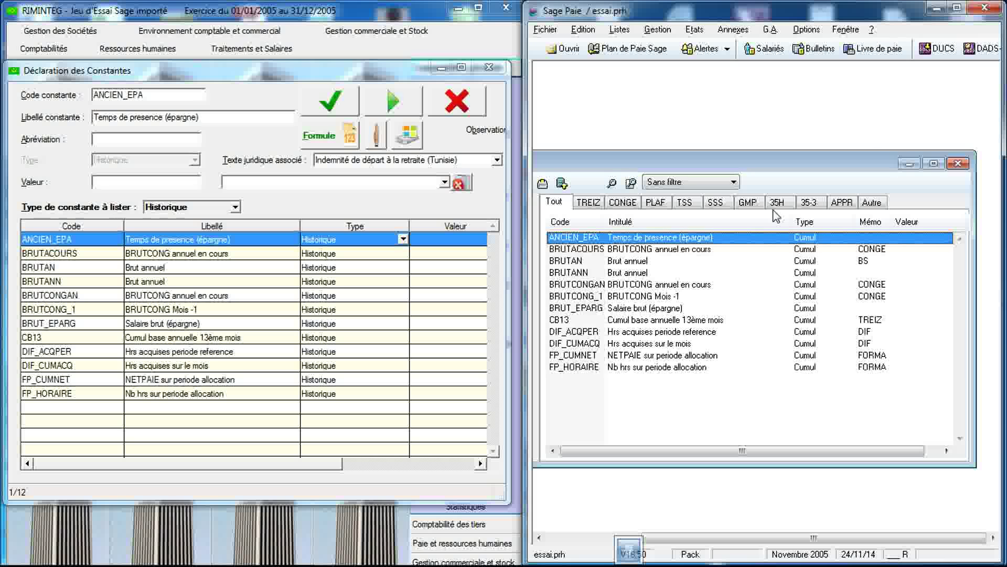
double_click(665, 241)
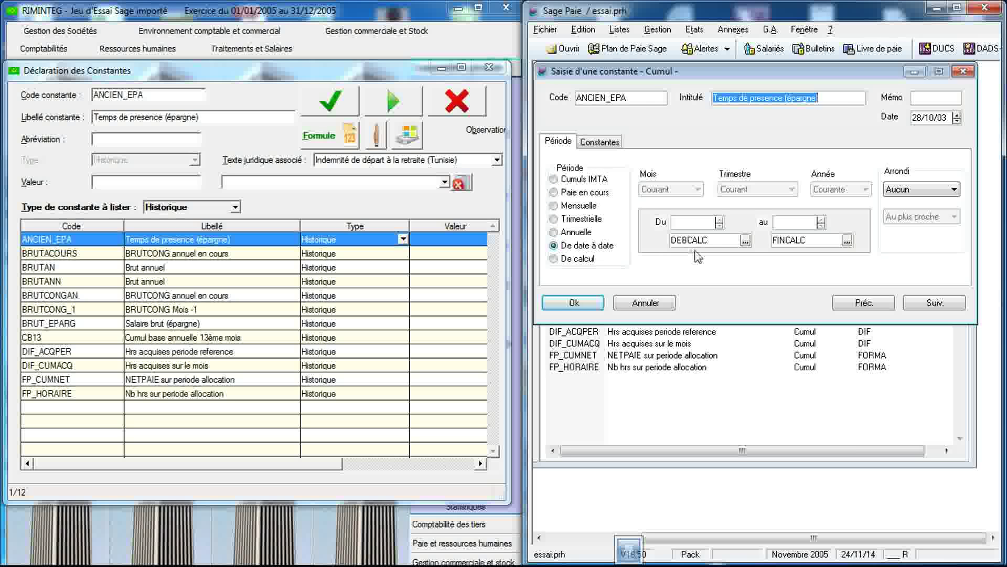
left_click(325, 243)
double_click(326, 243)
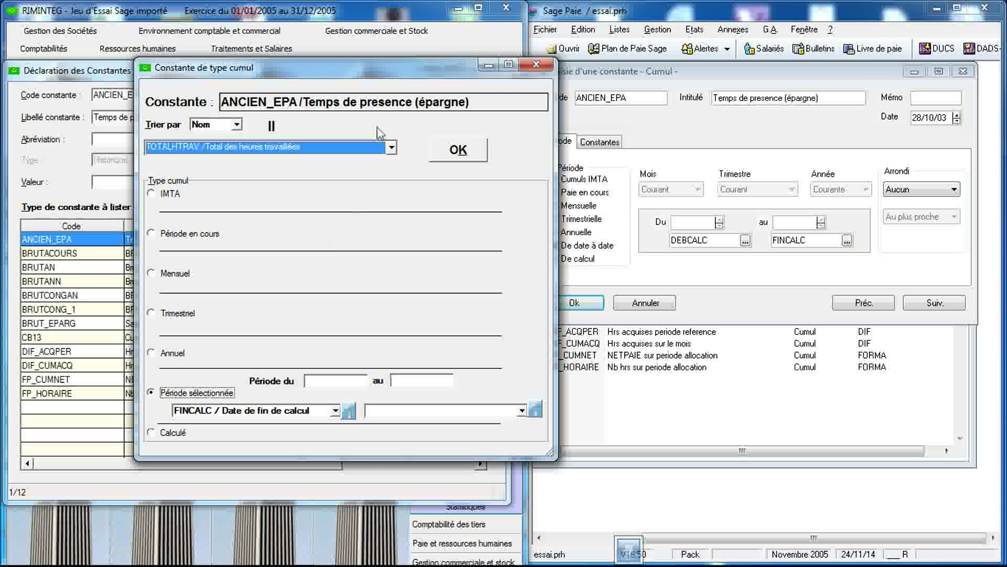
left_click_drag(374, 78, 270, 59)
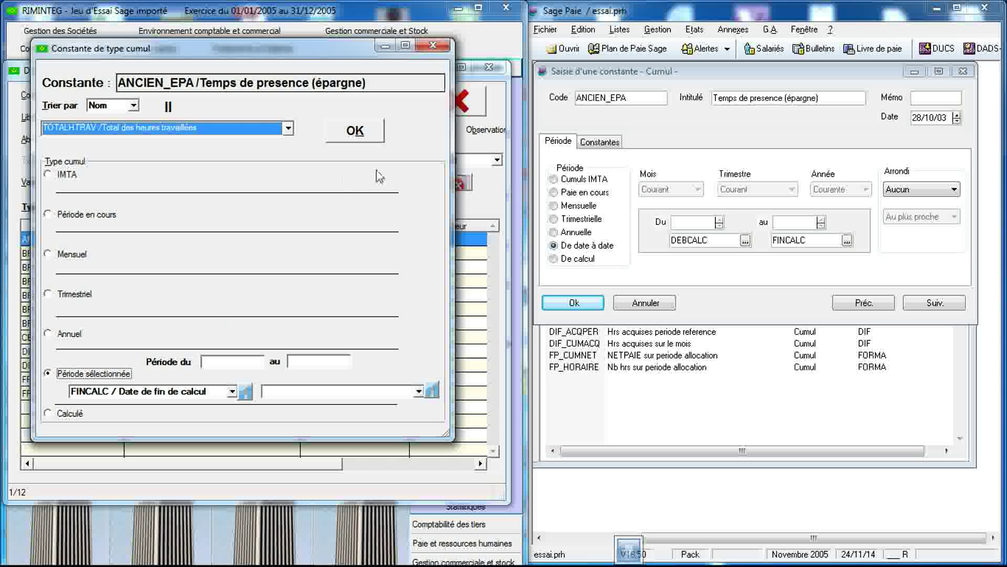
left_click(432, 45)
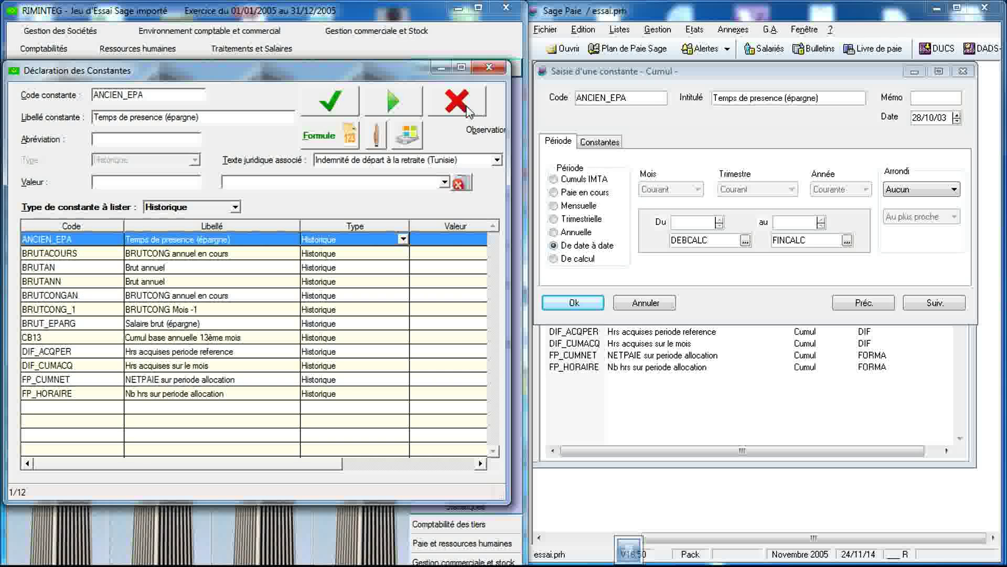
- Compare the constant accumulated by ANCIEN_EPA in Sage Paie and RIMINTEG, and close both constant windows
left_click(611, 146)
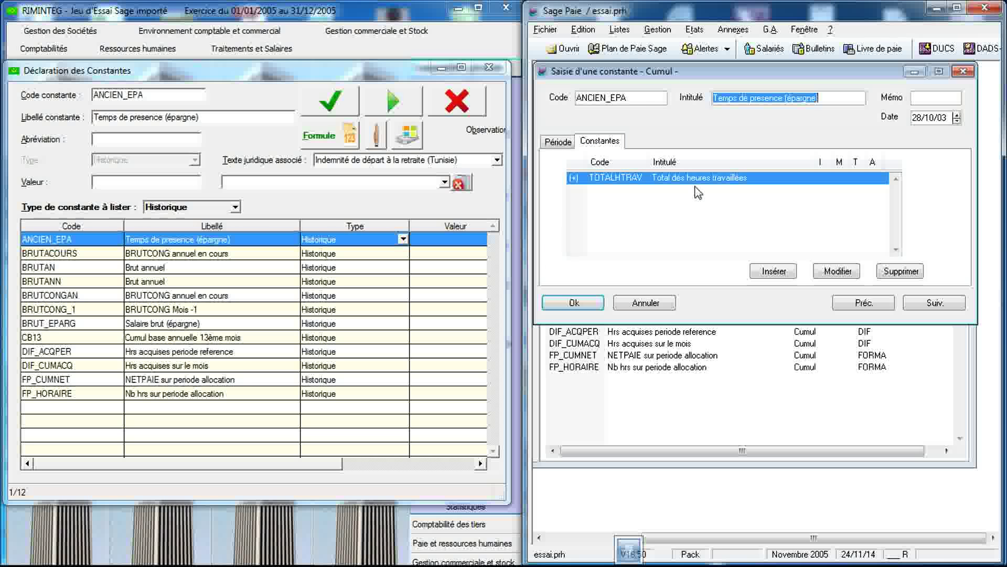
double_click(266, 237)
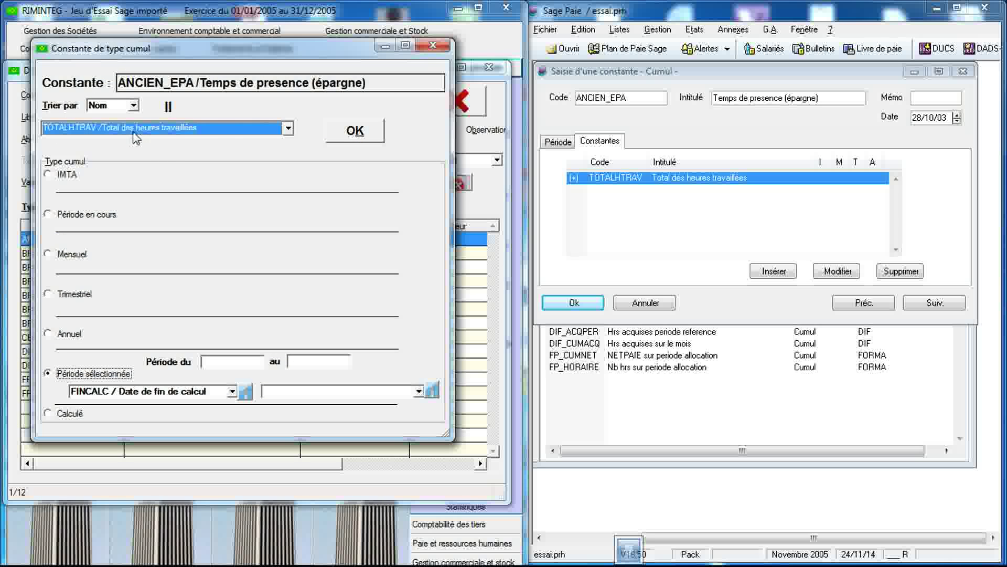
left_click(432, 45)
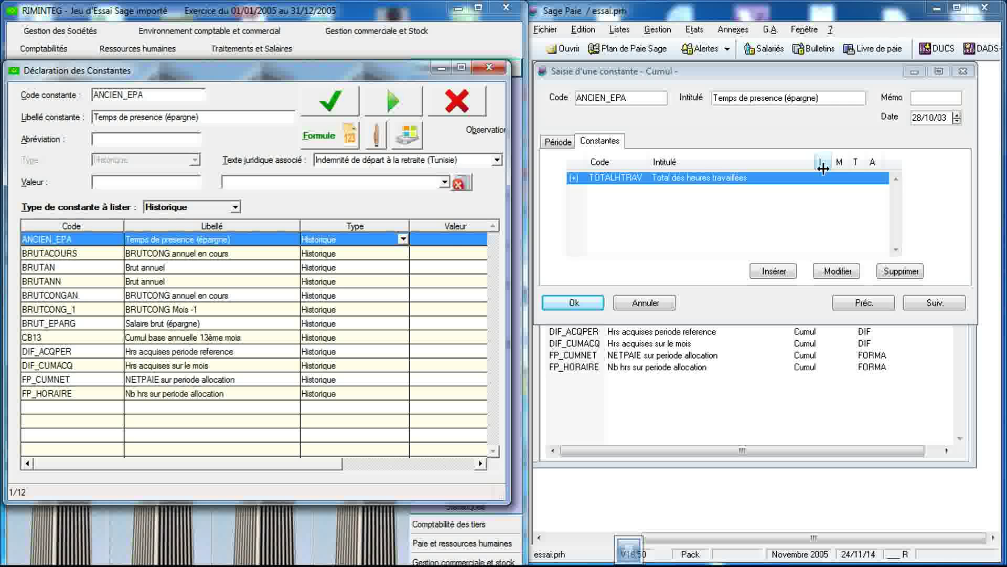
left_click(963, 70)
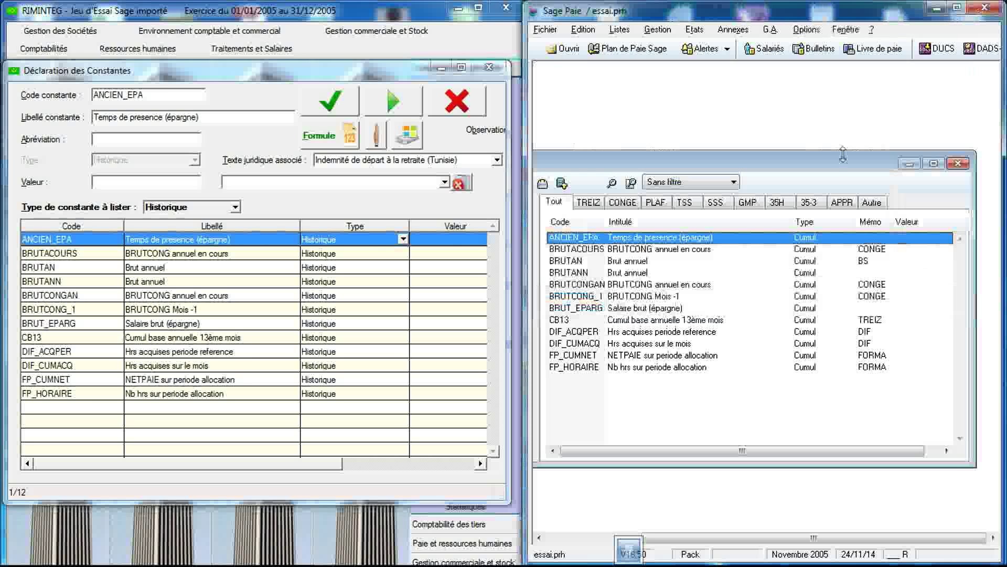
- Open the BRUTACOURS cumul in both programs, compare its period type, accumulated constant and IMTA options, and close the Sage window
left_click(677, 251)
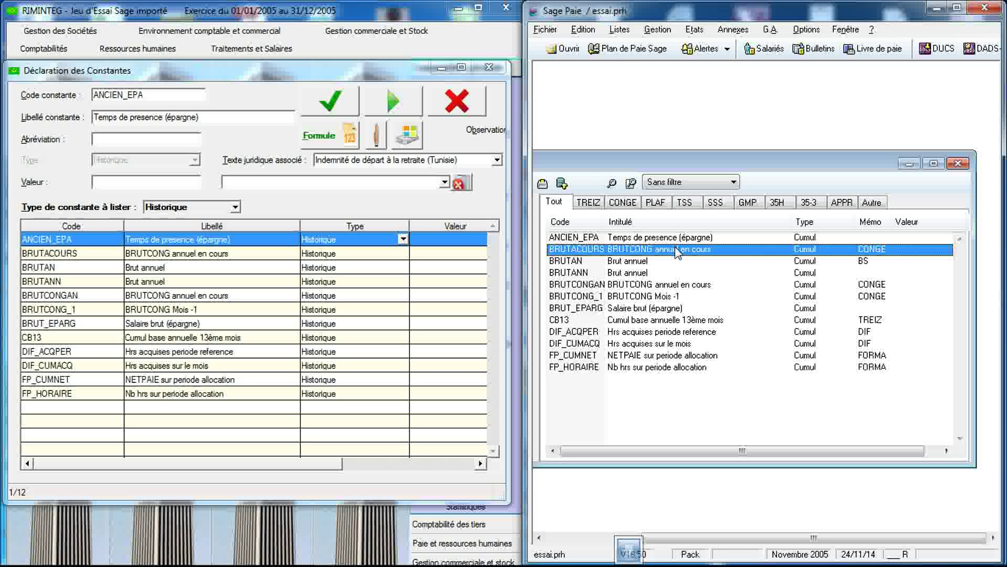
double_click(677, 251)
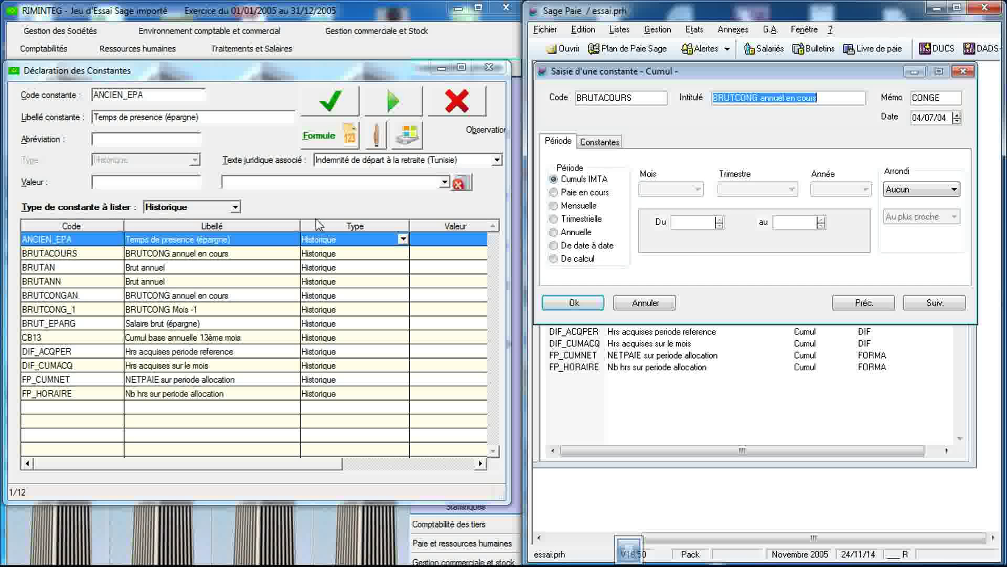
left_click(229, 256)
double_click(229, 256)
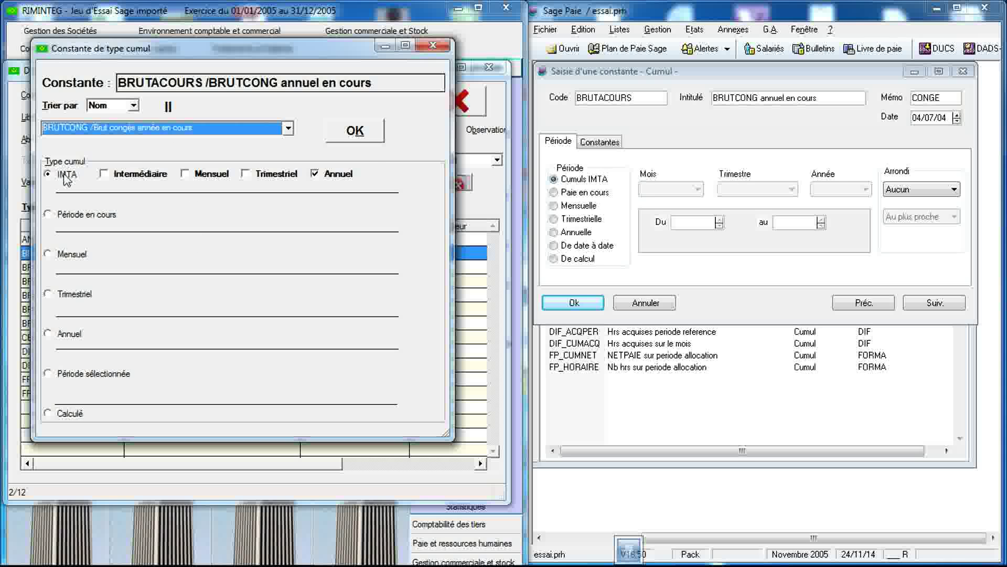
left_click(603, 143)
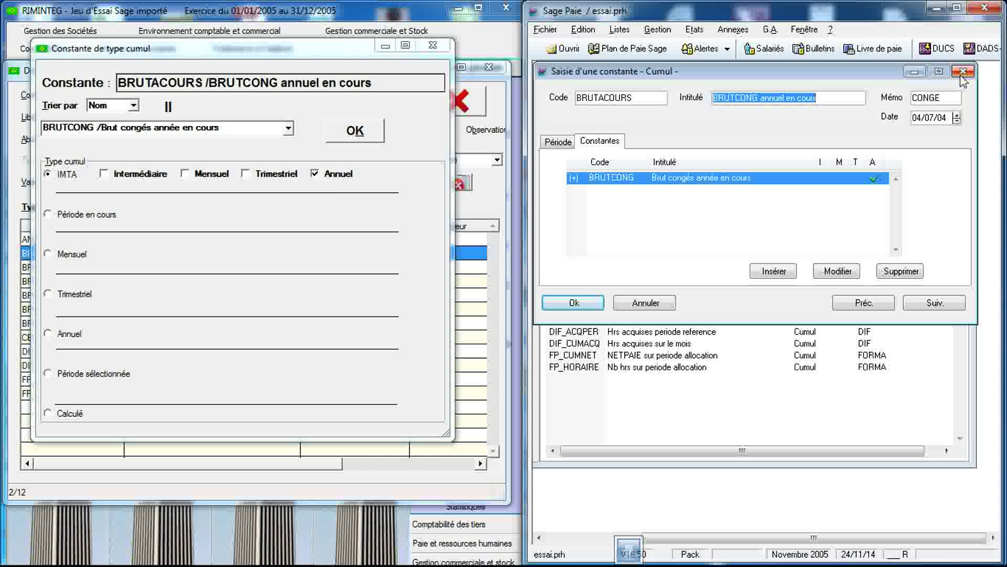
left_click(964, 72)
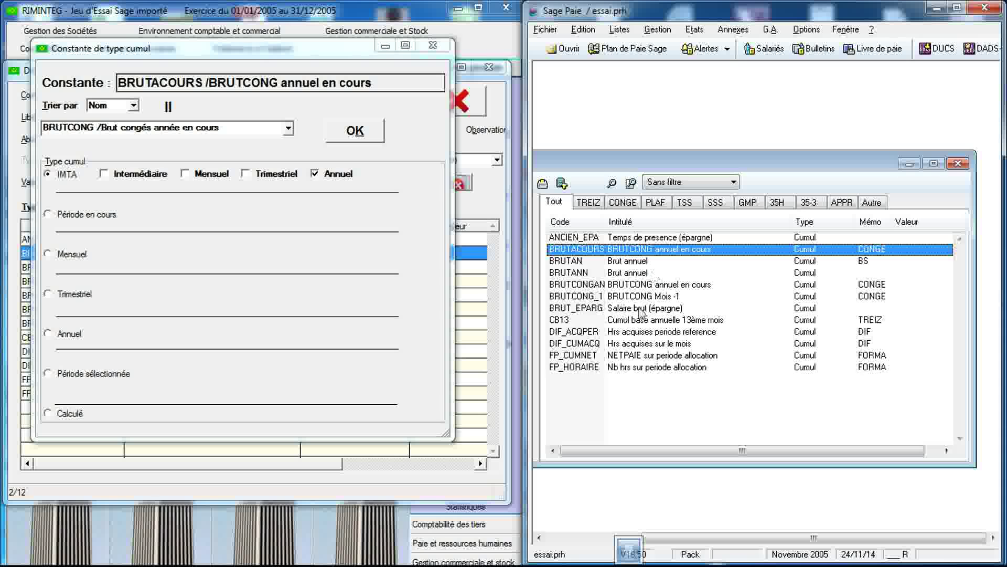
- Open the FP_HORAIRE cumul in both programs and compare its period type, looking up the start and end constants in Sage's constant list
left_click(635, 369)
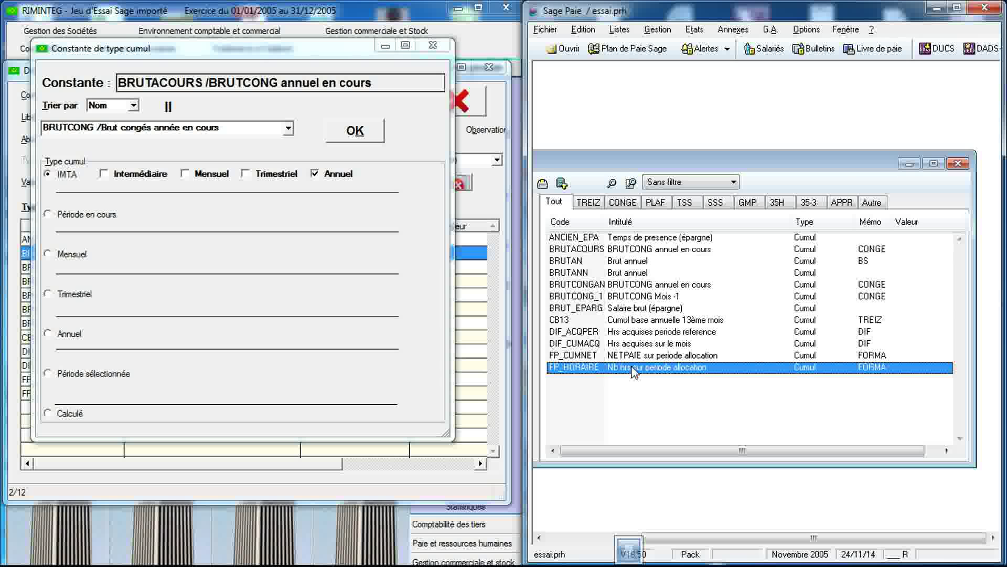
double_click(635, 369)
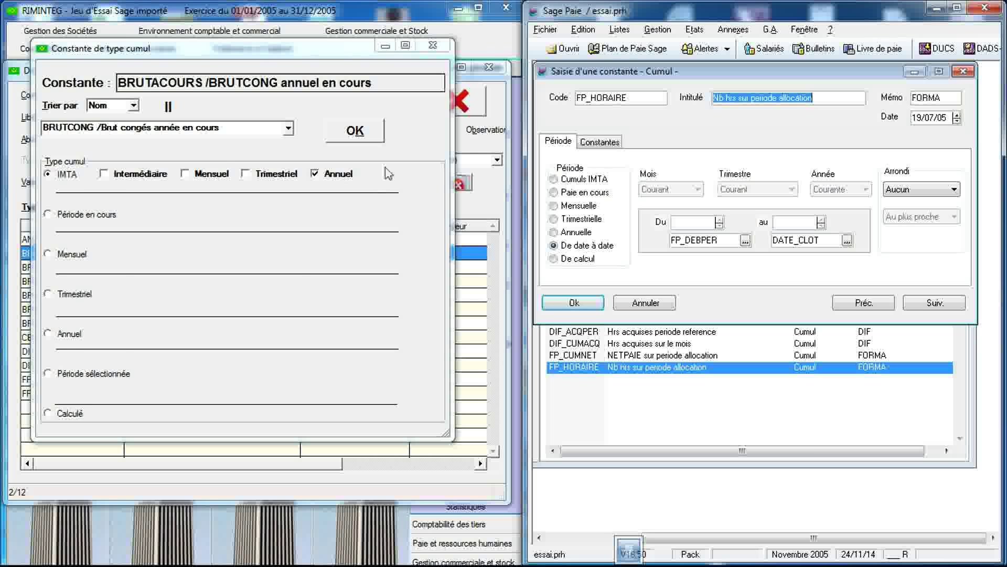
left_click(435, 47)
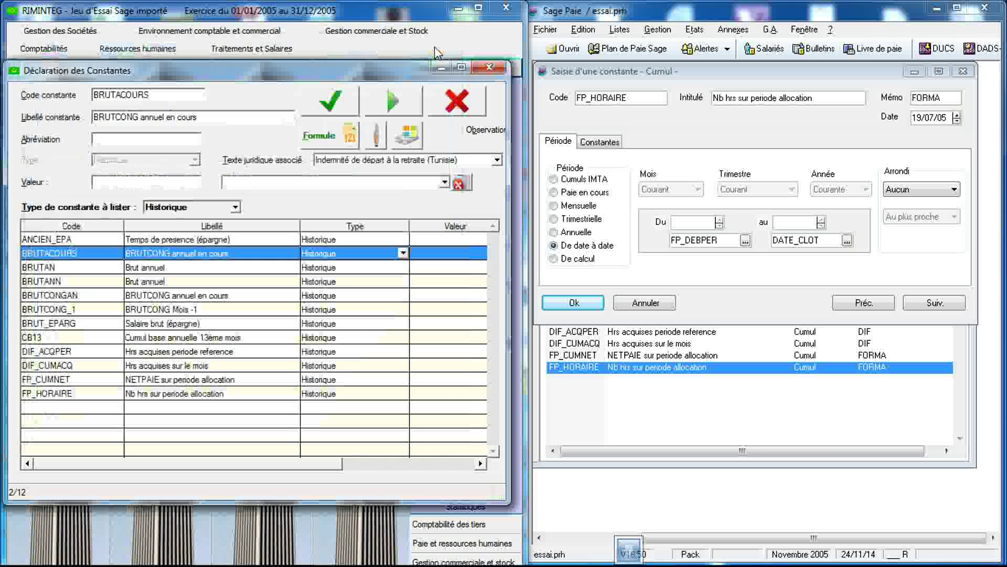
double_click(245, 395)
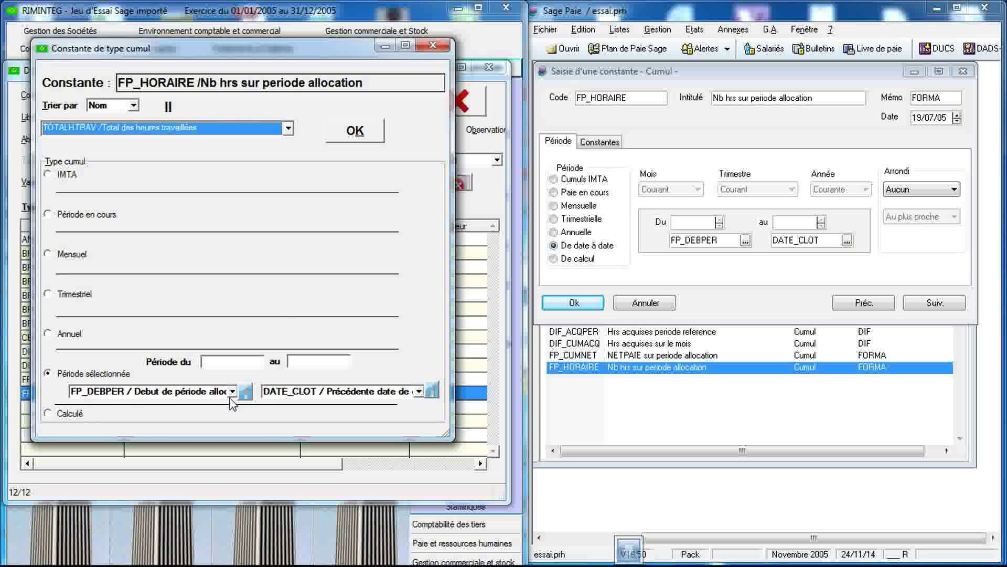
left_click(746, 241)
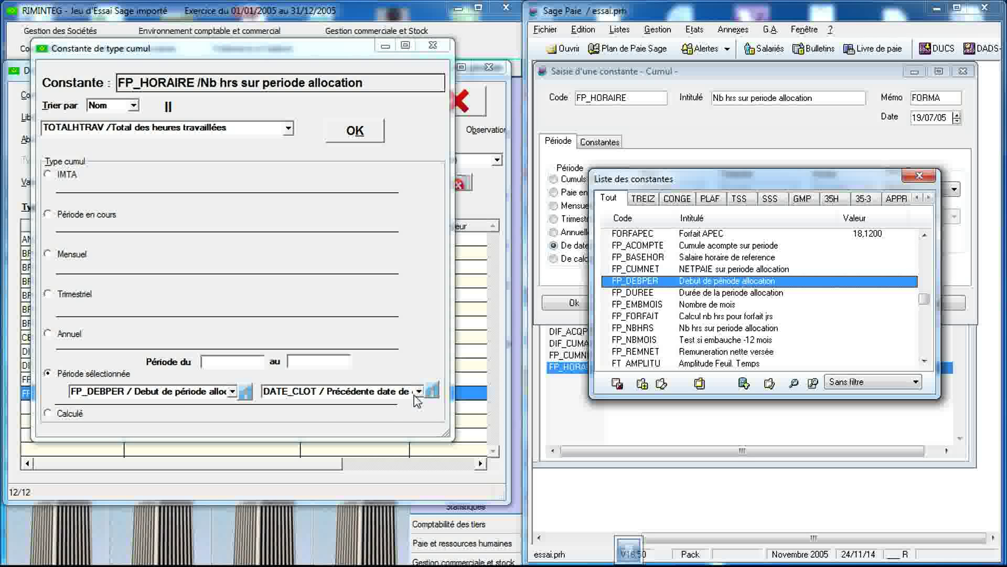
left_click(917, 176)
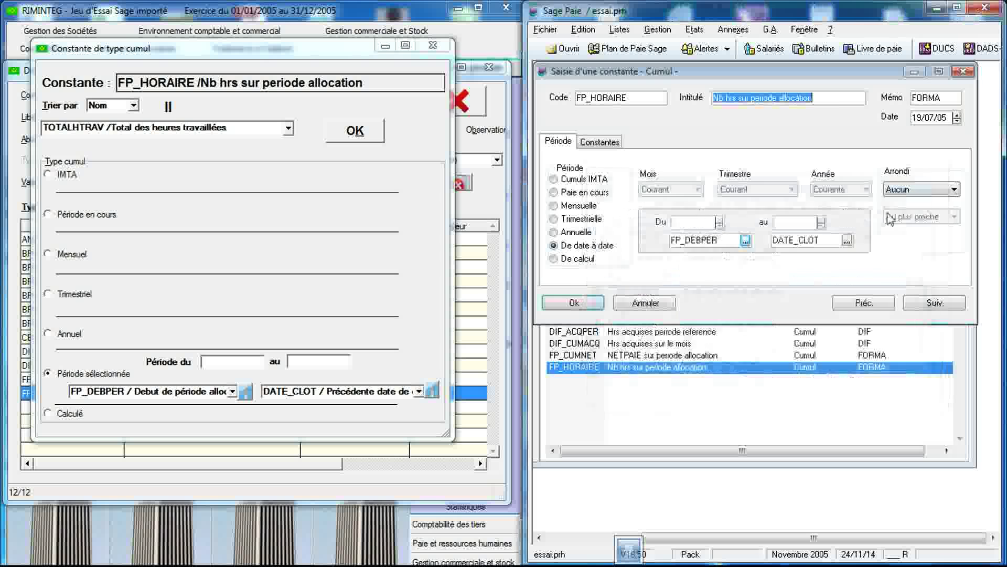
left_click(847, 241)
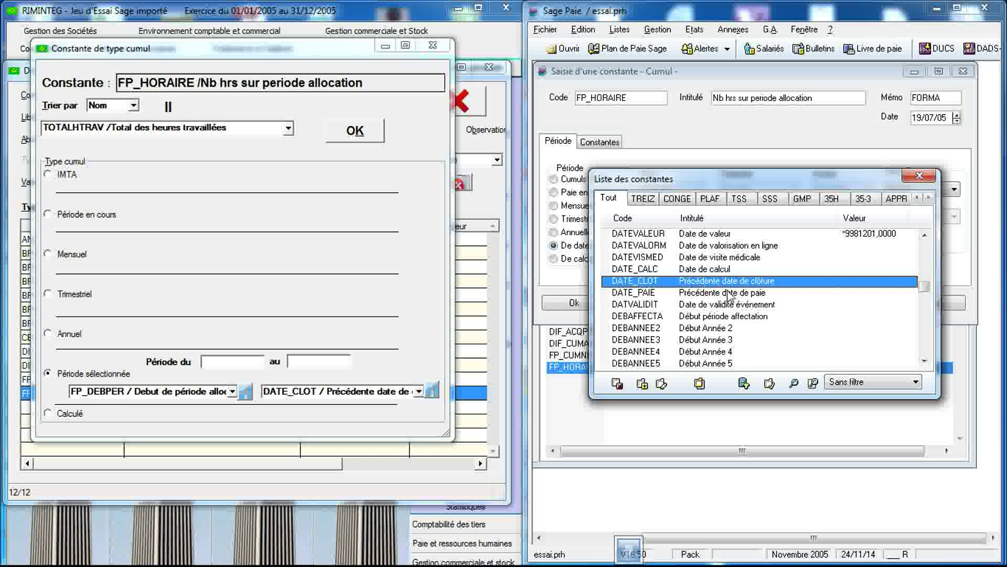
left_click(920, 176)
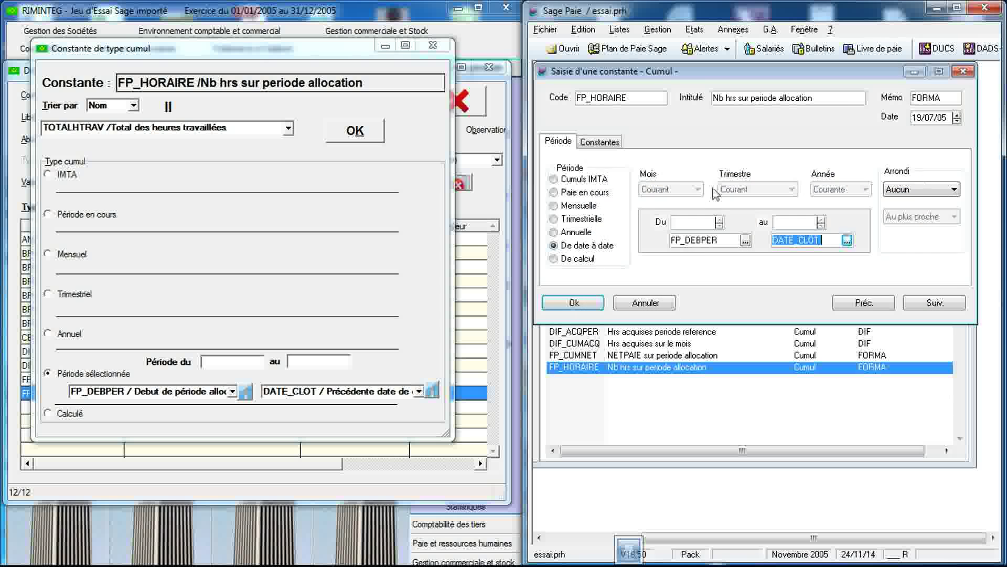
- Compare the constant accumulated by FP_HORAIRE in Sage Paie and RIMINTEG, and close both constant windows
left_click(600, 142)
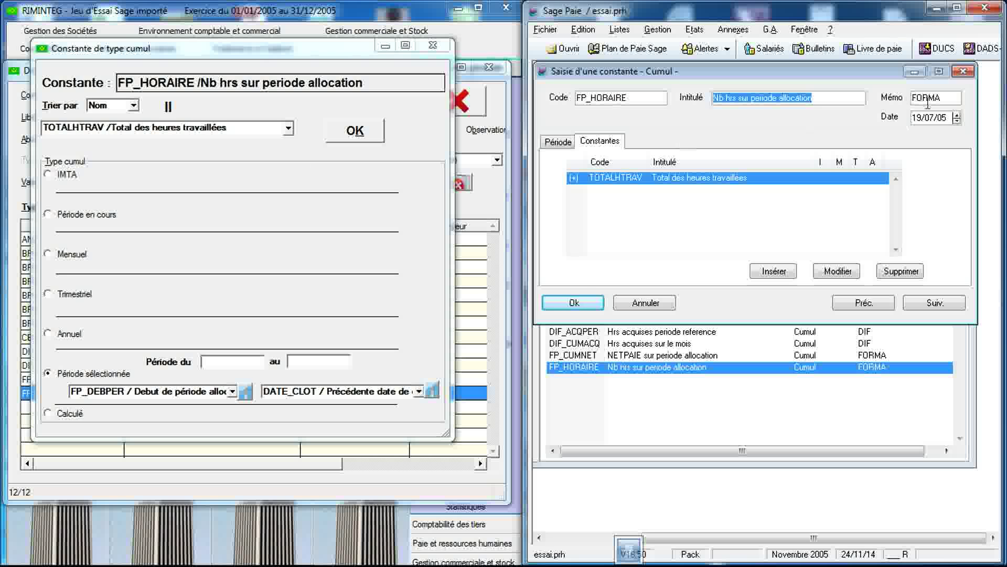
left_click(963, 72)
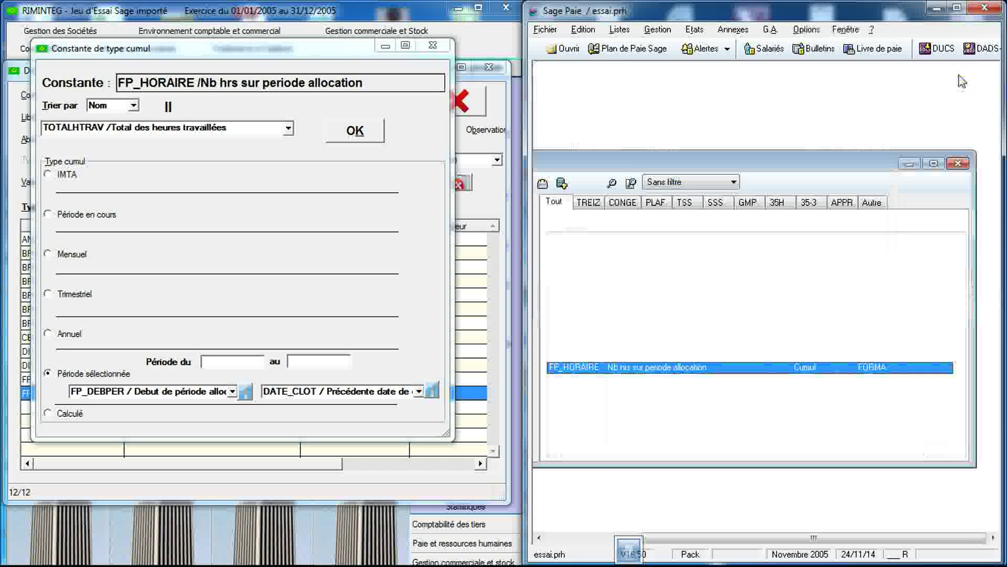
left_click(433, 46)
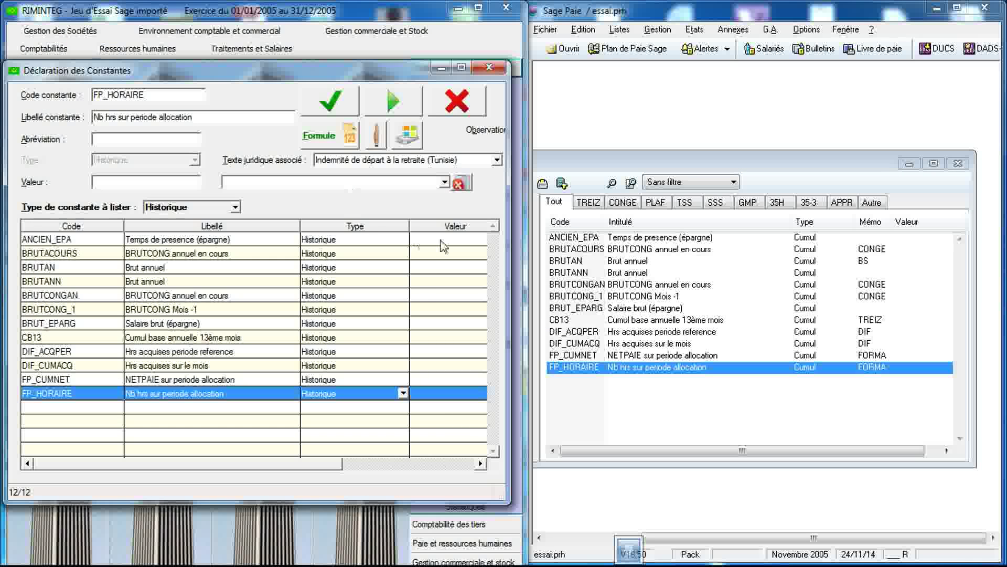
- List the Rubrique constants in both Sage Paie and RIMINTEG, with the two lists visible side by side
left_click_drag(602, 161, 687, 170)
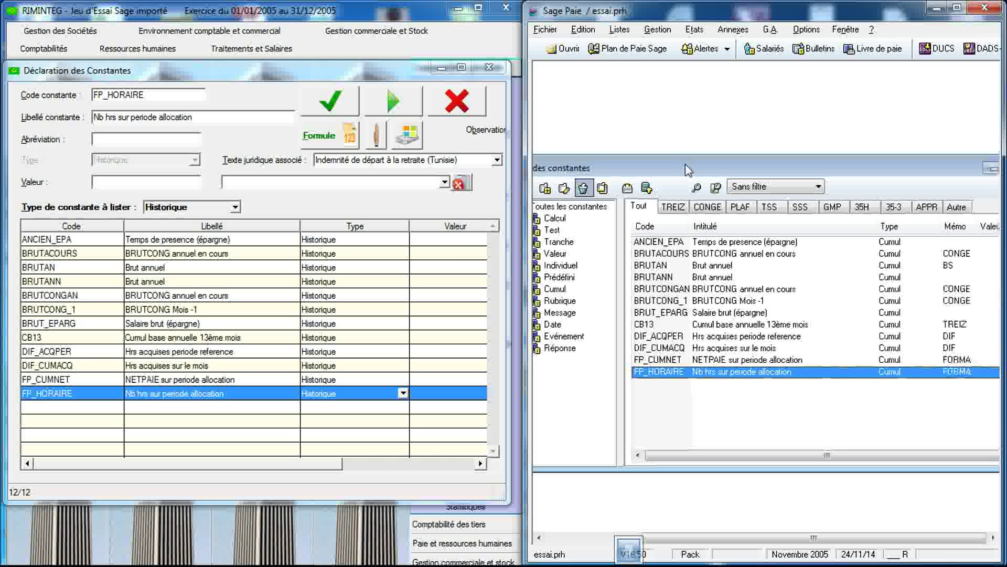
left_click(560, 304)
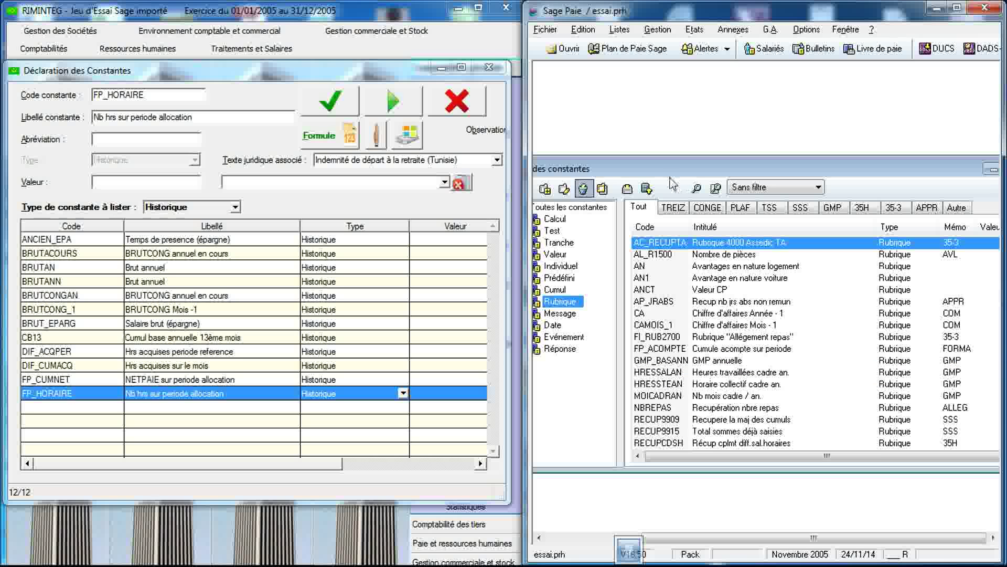
left_click_drag(667, 168, 566, 162)
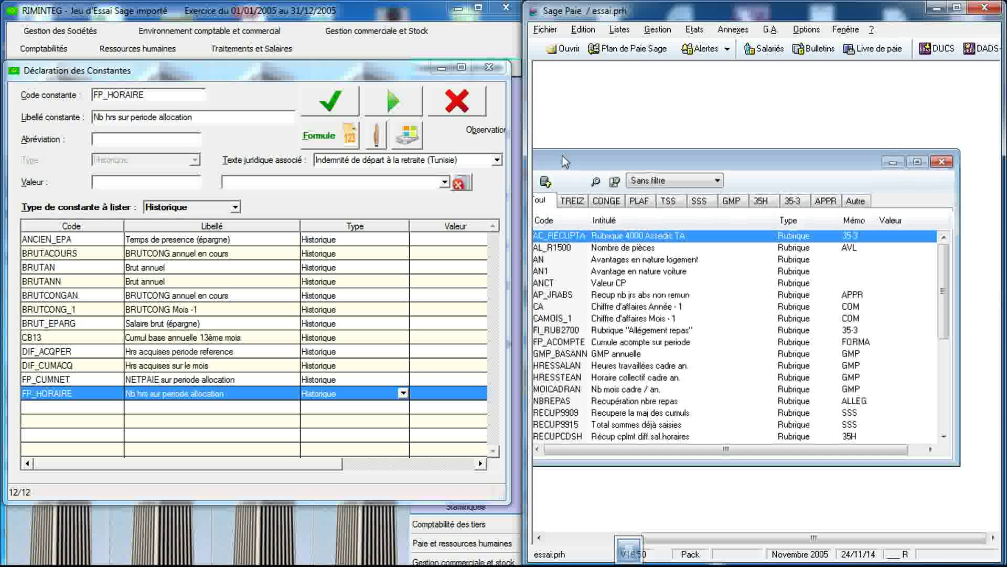
left_click(235, 207)
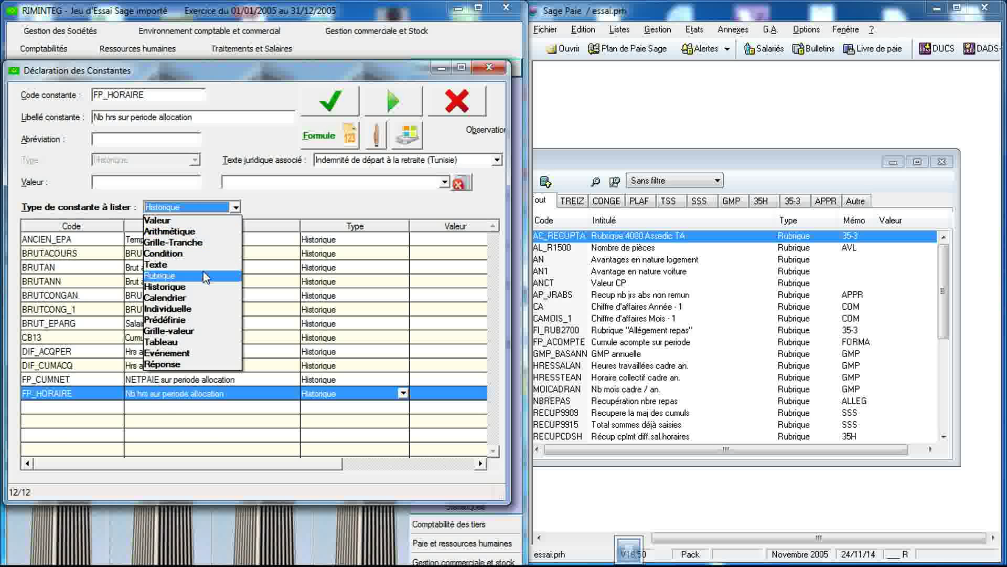
left_click(205, 276)
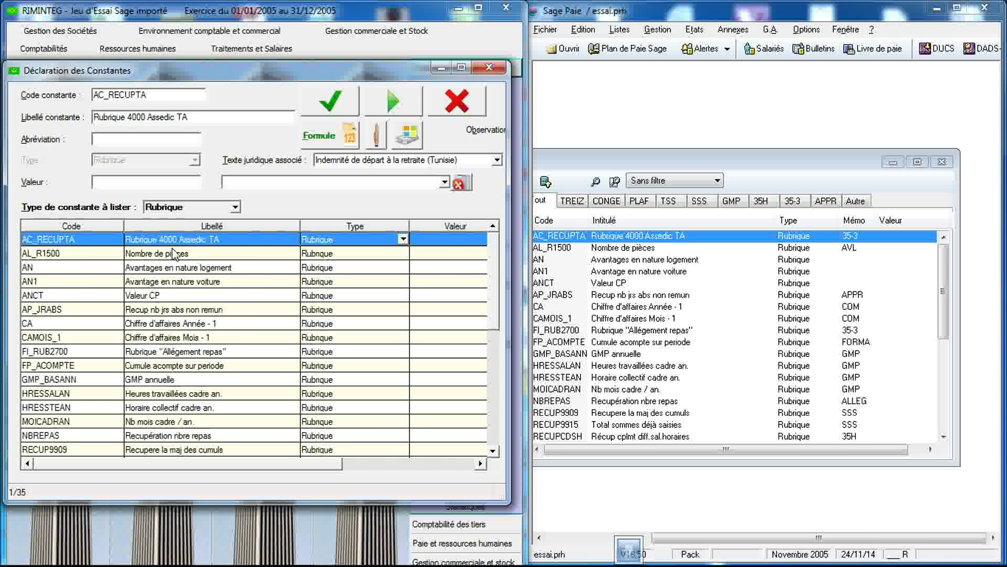
- Compare the Rubrique constant lists in Sage Paie and RIMINTEG from the first entries down to ZFX_DATE
left_click(655, 250)
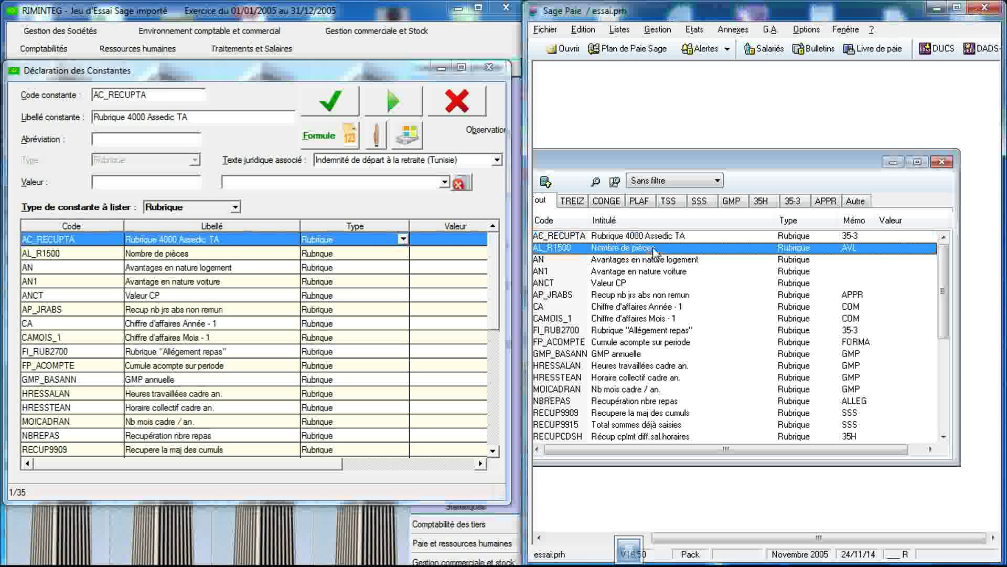
left_click(234, 268)
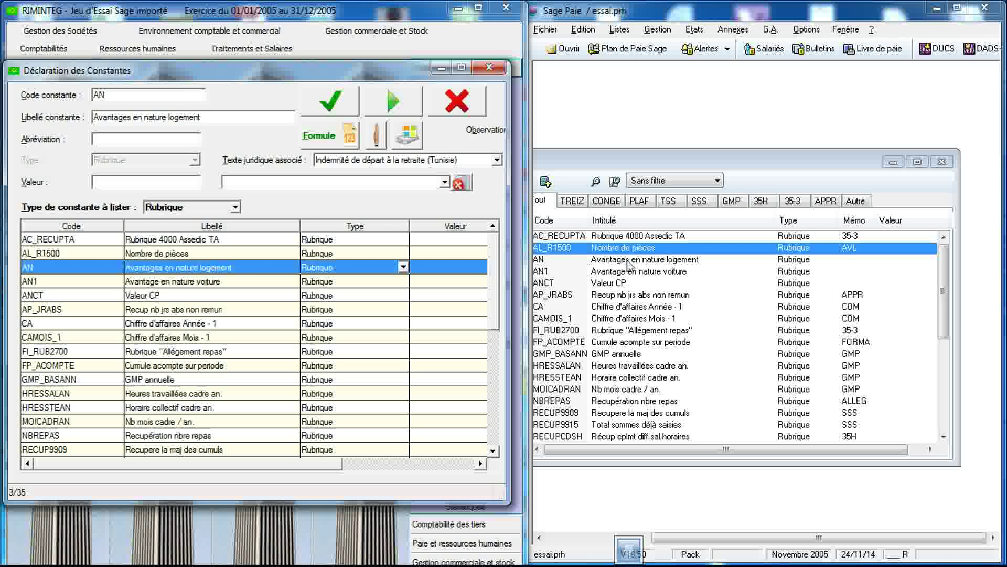
left_click(659, 260)
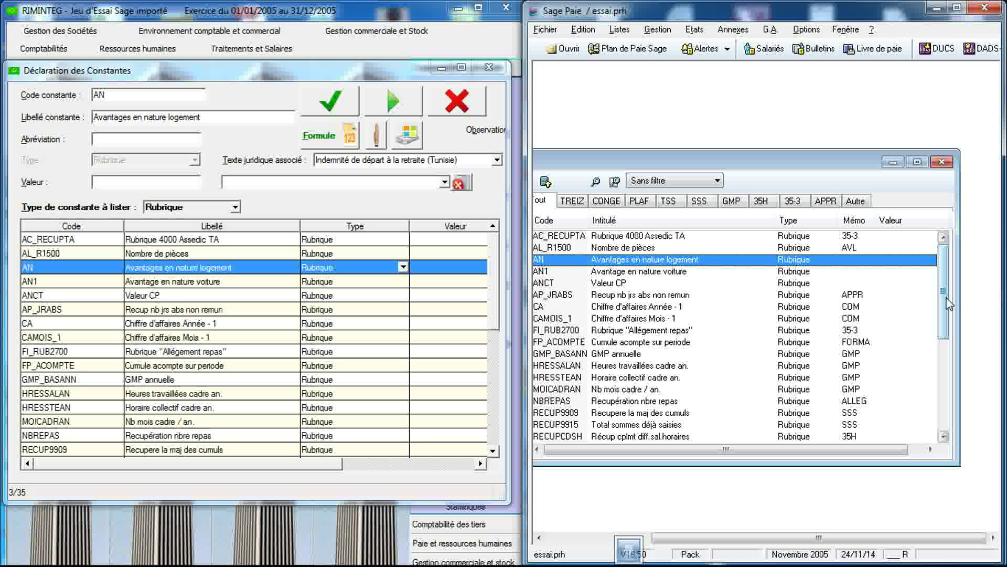
left_click_drag(950, 303, 944, 399)
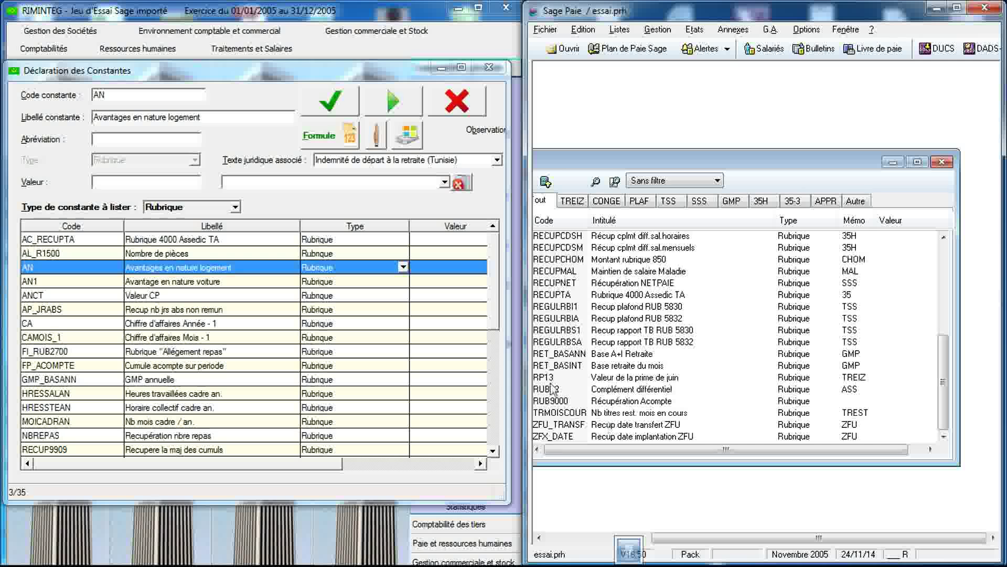
left_click_drag(496, 325, 501, 467)
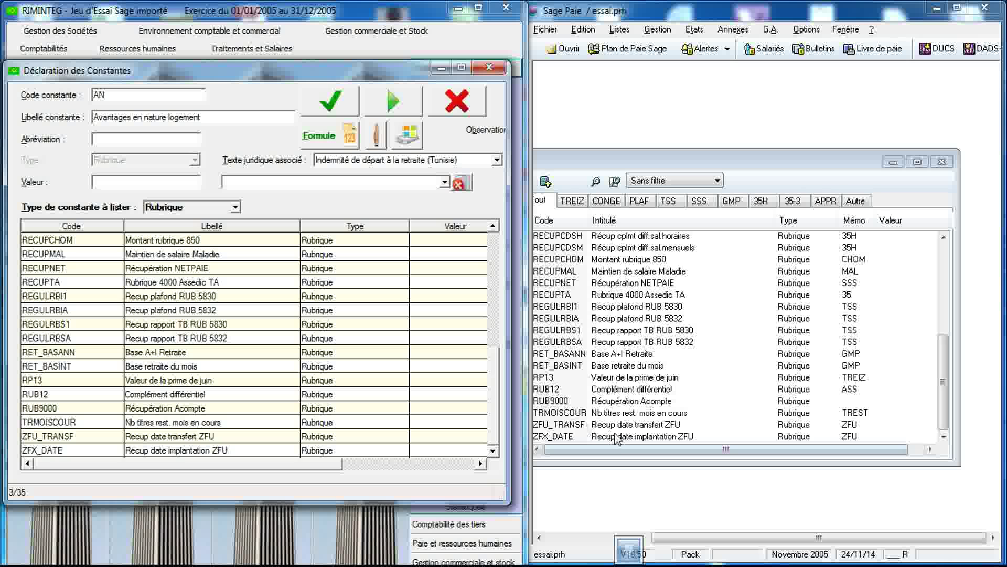
left_click_drag(495, 424, 527, 297)
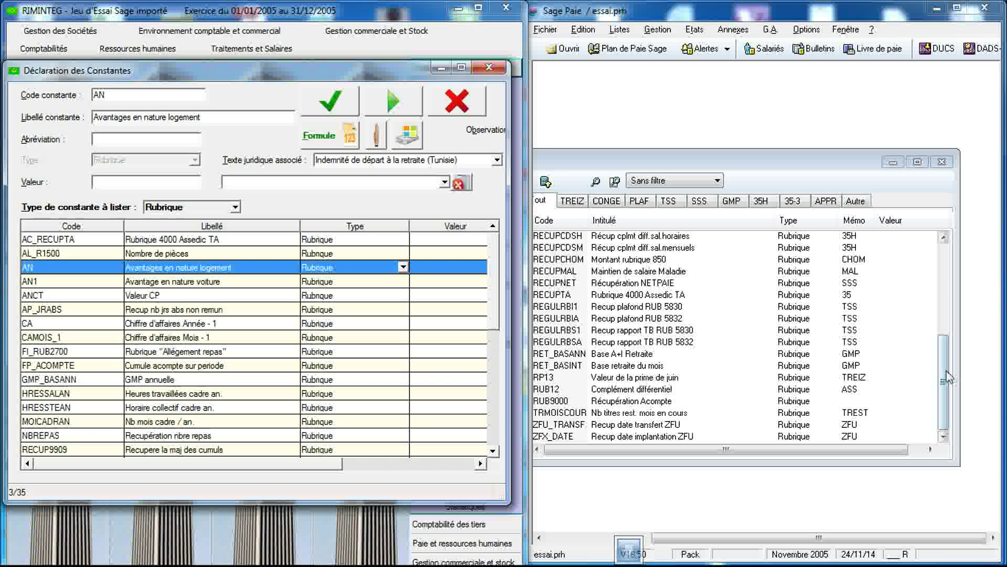
- Open the AC_RECUPTA constant in both programs, compare its period type and rubrique, and close the Sage window
left_click(732, 248)
double_click(715, 236)
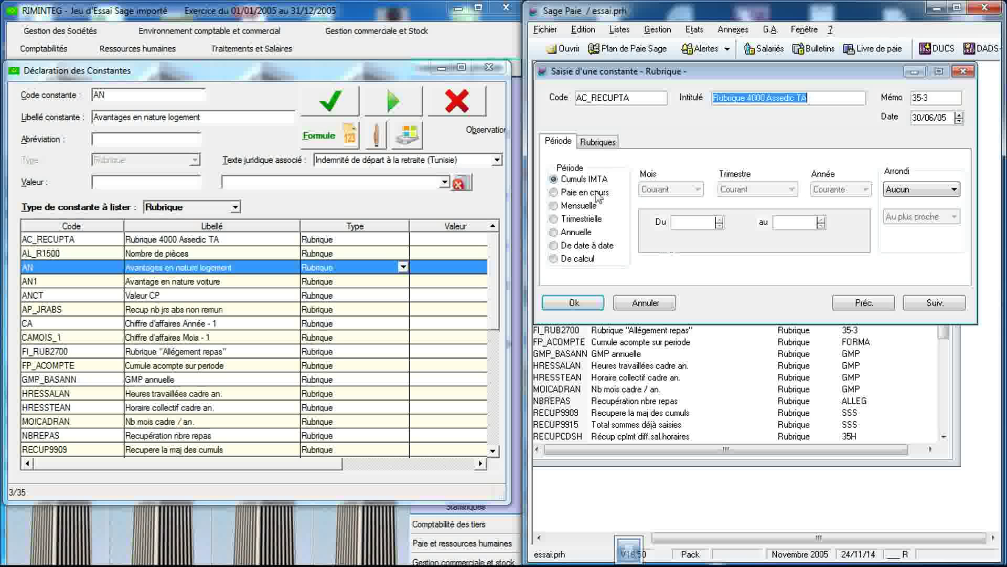
double_click(375, 243)
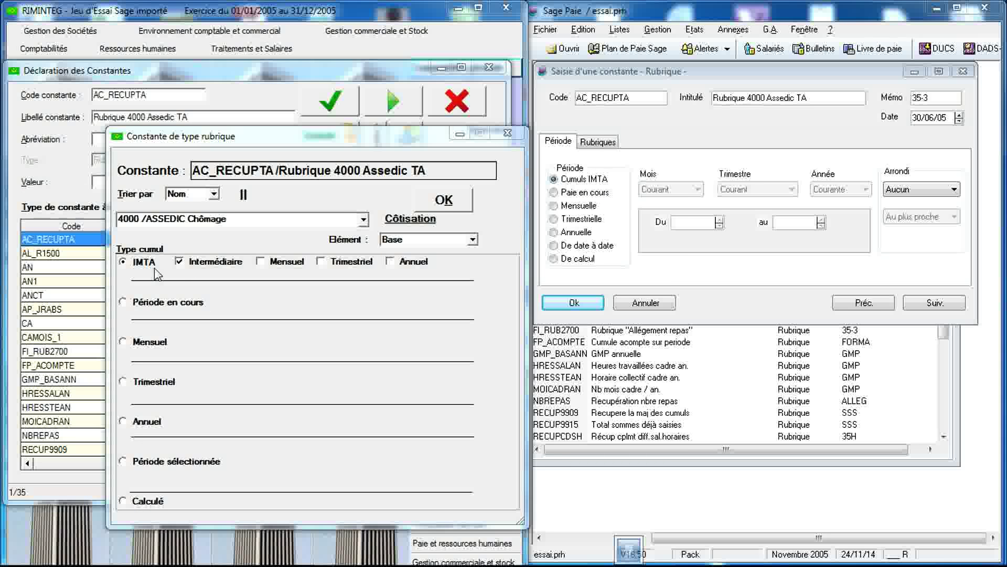
left_click(598, 141)
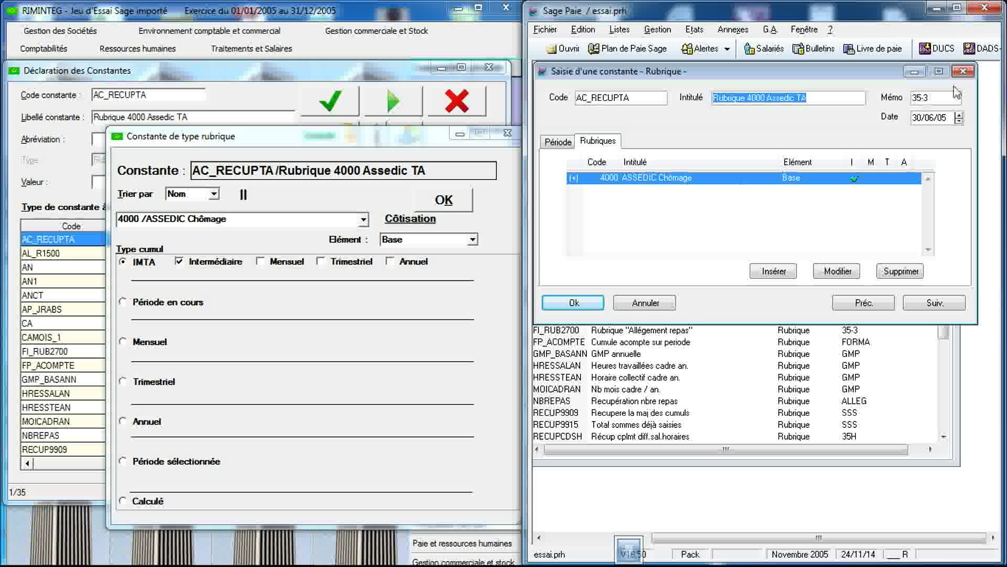
left_click(964, 72)
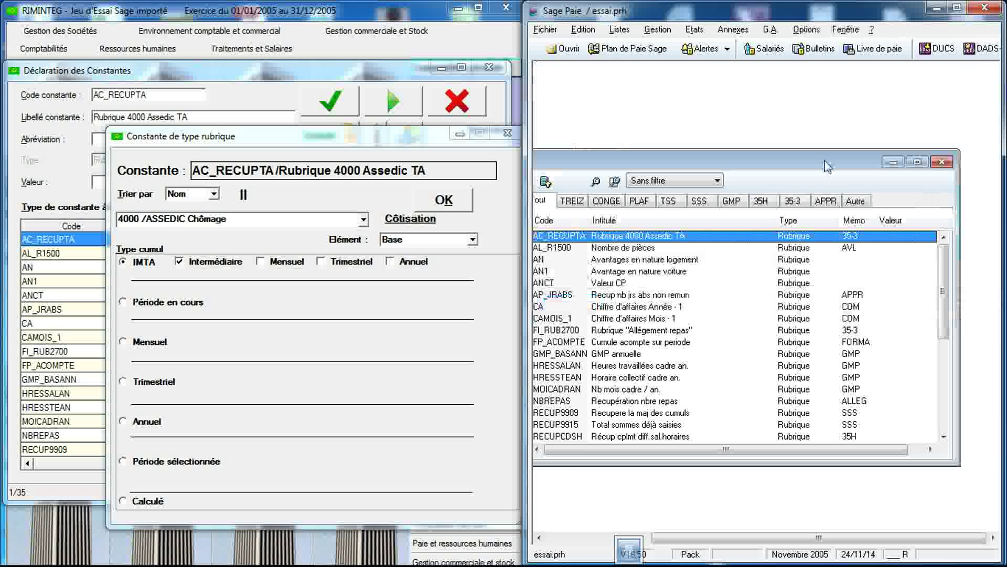
- Open the AL_R1500 constant in both programs, compare its period type, rubrique and element, and close both constant windows
left_click(705, 248)
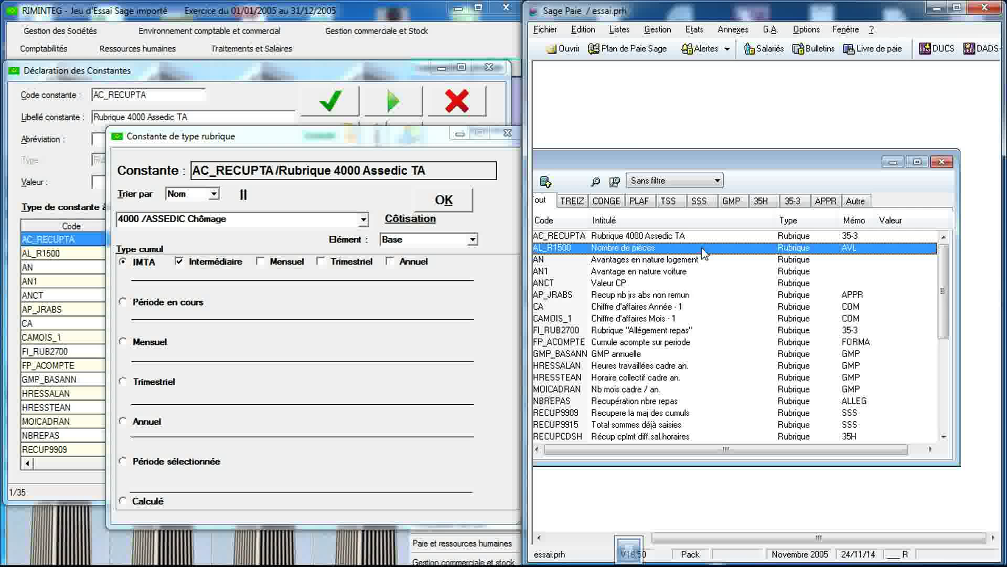
double_click(701, 247)
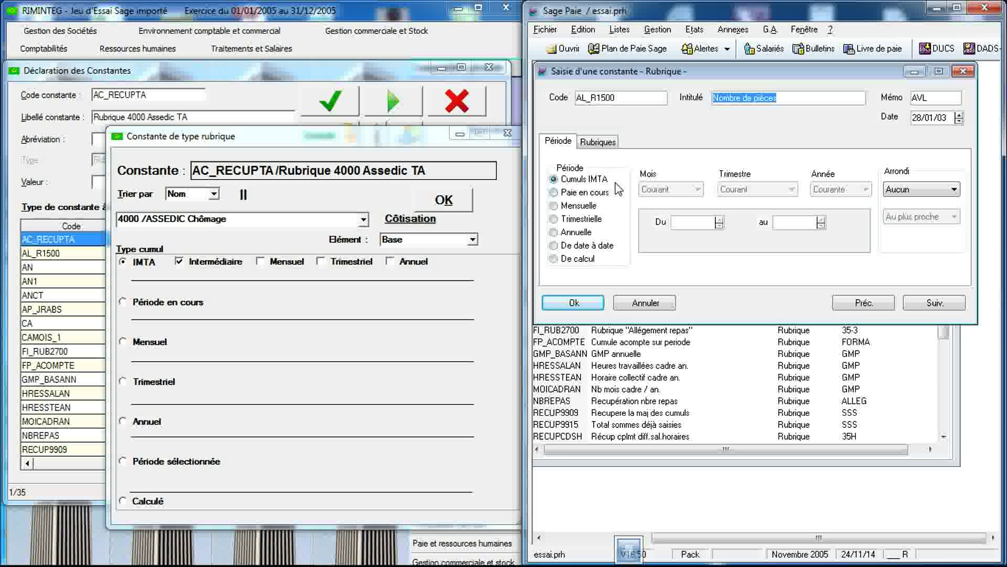
left_click(507, 132)
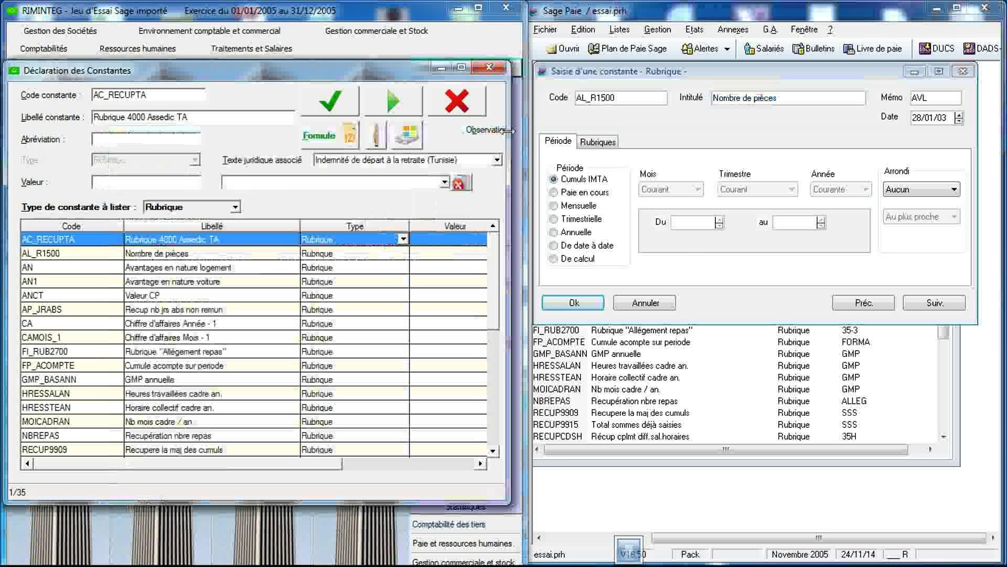
double_click(239, 255)
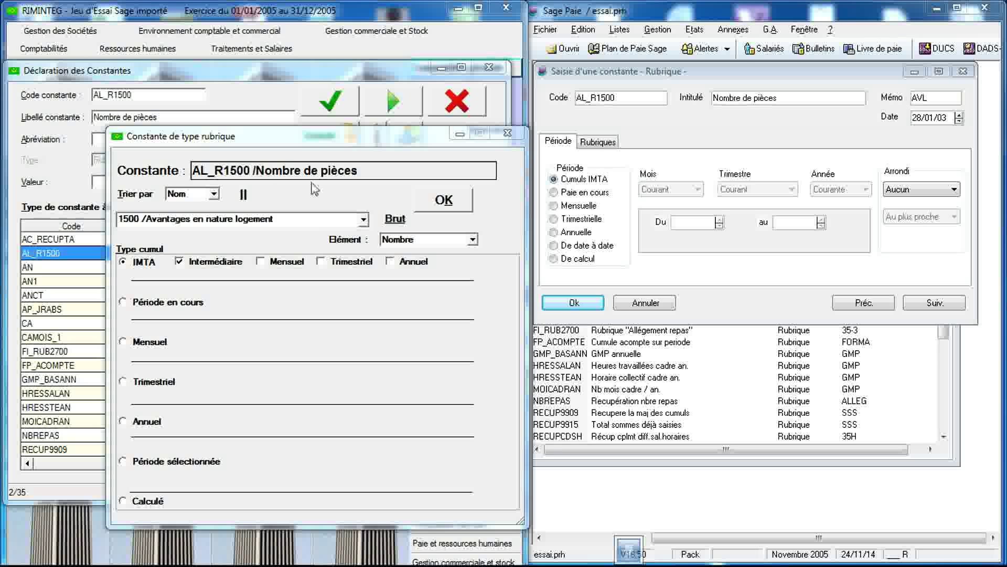
left_click(602, 142)
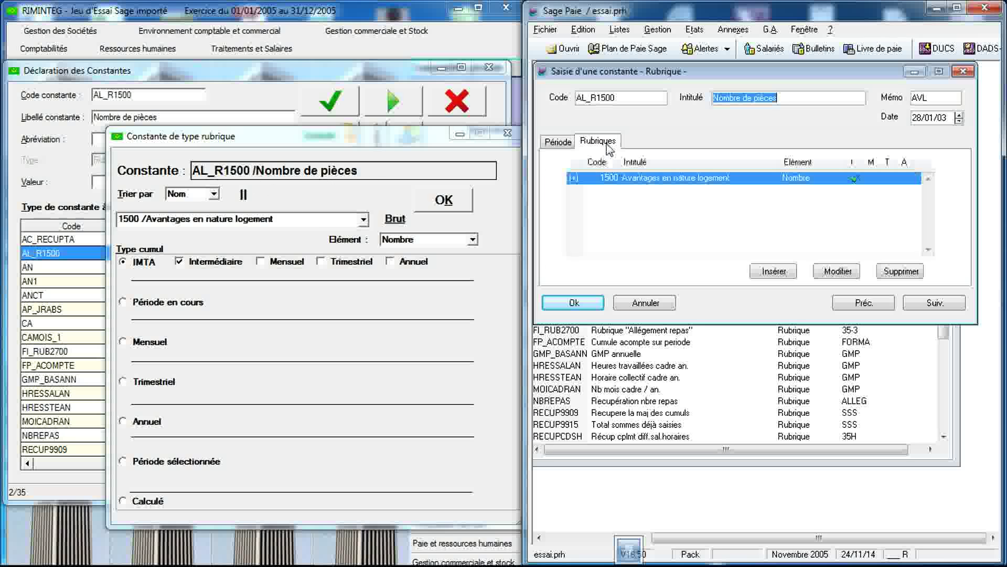
left_click(656, 181)
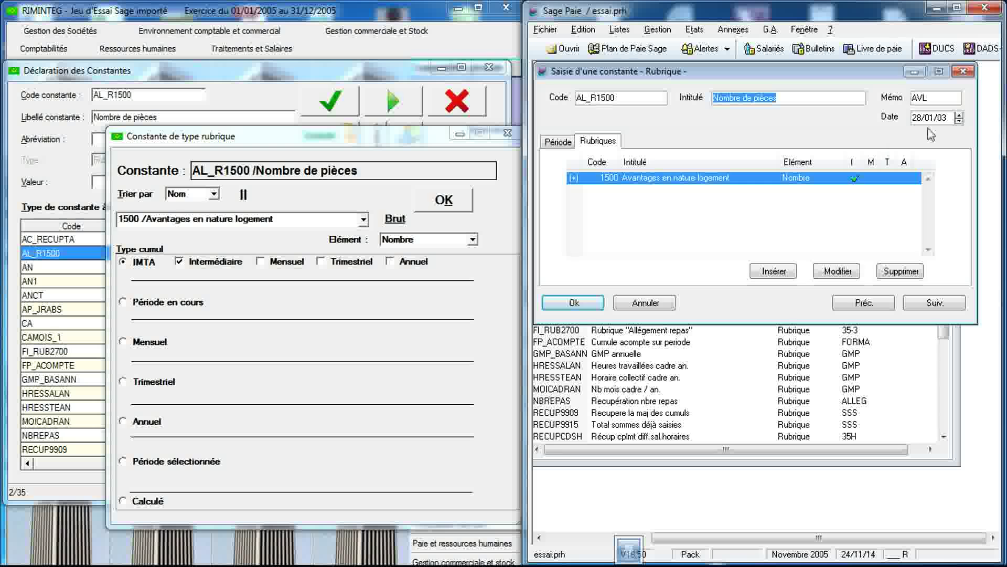
left_click(964, 71)
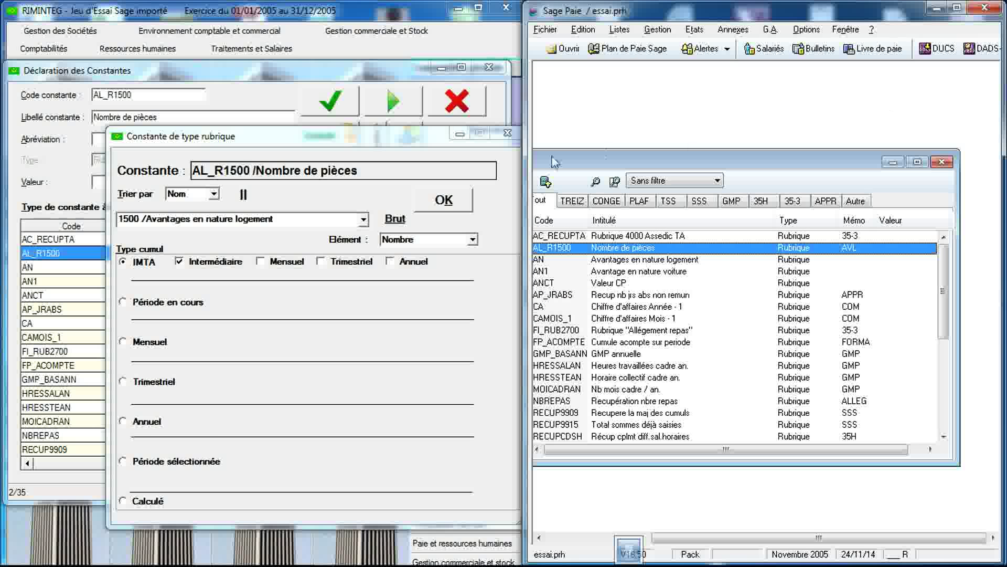
left_click(508, 135)
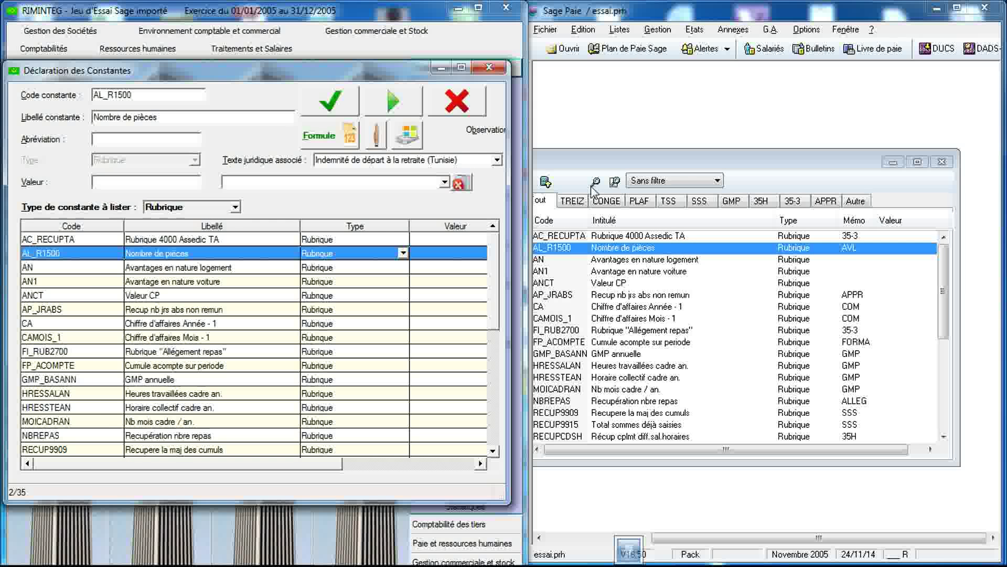
- List the Date constants in Sage Paie and the Calendrier constants in RIMINTEG, with the two lists visible side by side
left_click_drag(722, 163, 831, 177)
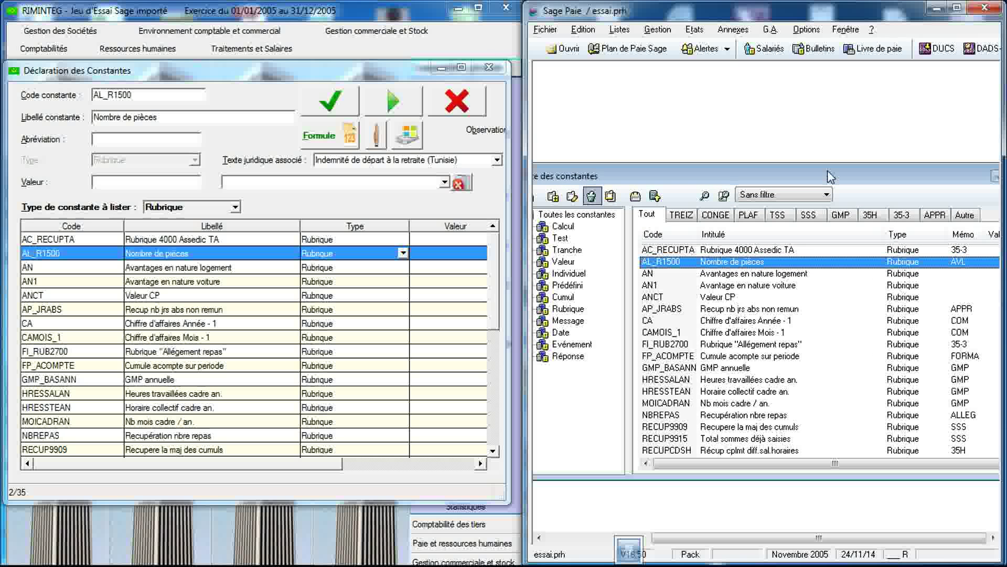
left_click(561, 332)
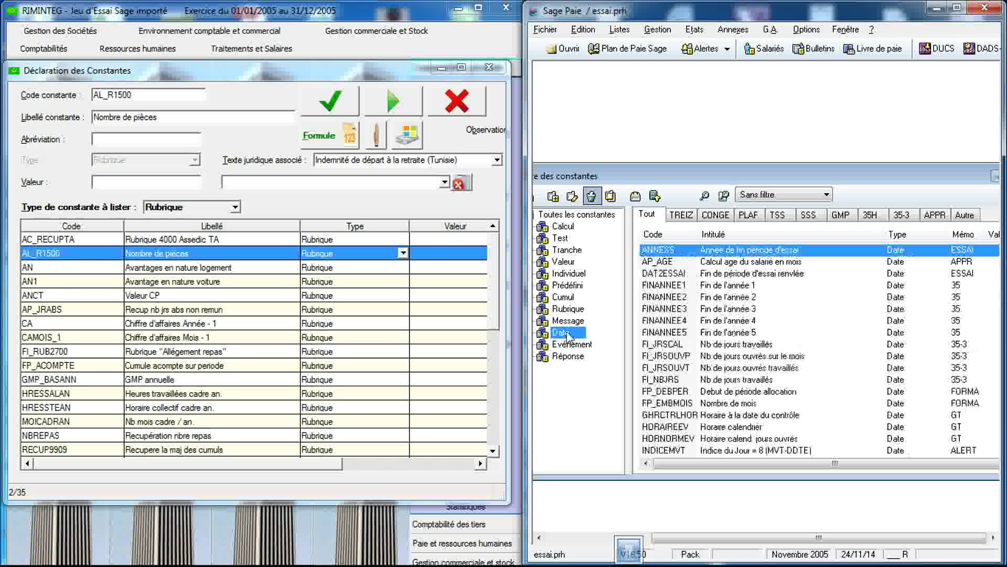
left_click_drag(639, 184, 535, 174)
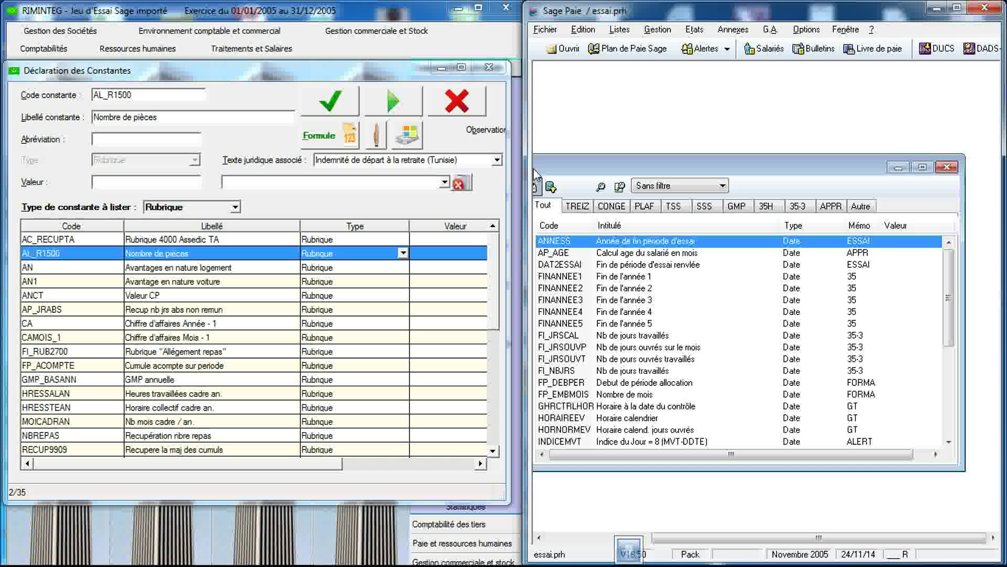
left_click(236, 208)
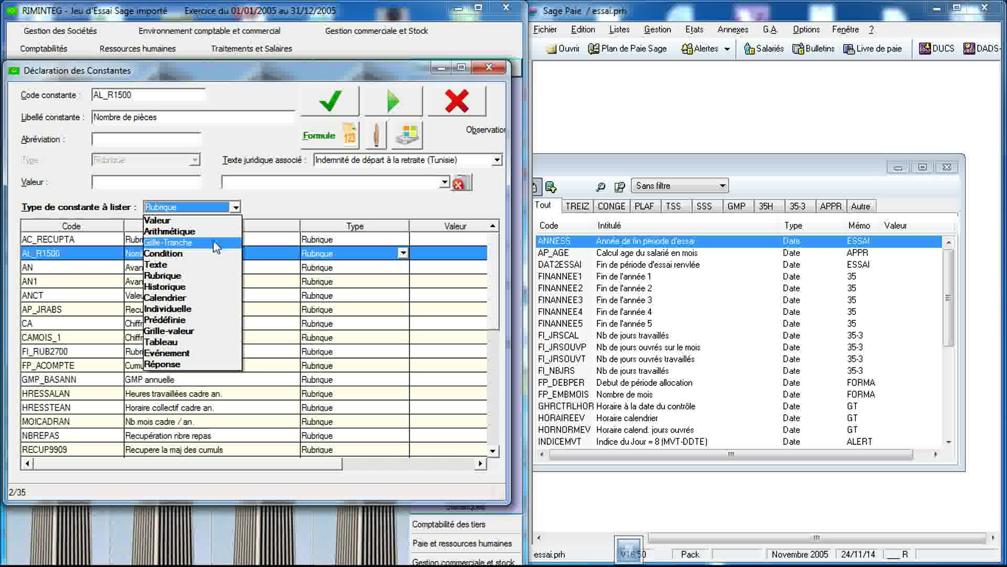
left_click(207, 298)
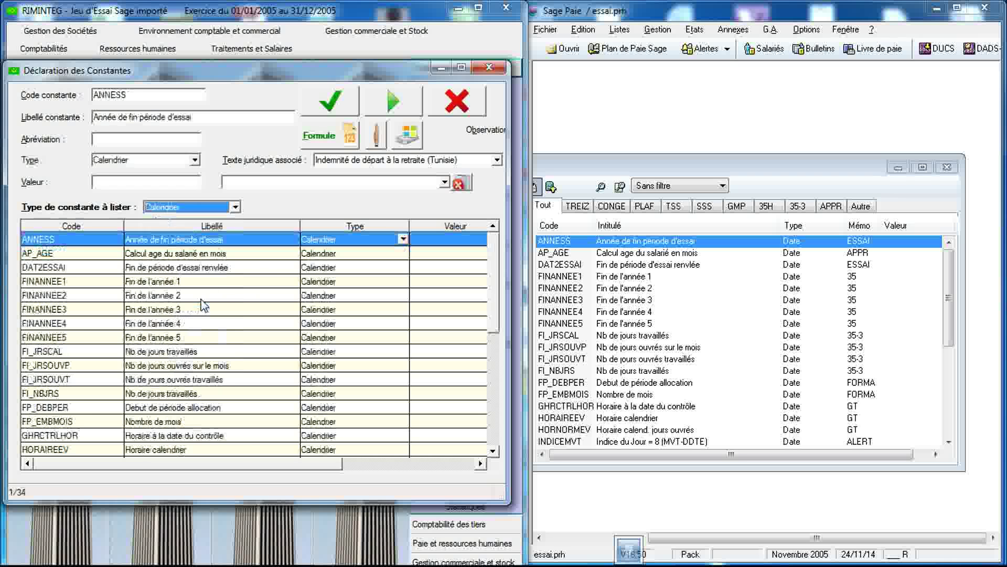
- Compare the first date constants, ANNESS, AP_AGE and DAT2ESSAI, in the RIMINTEG and Sage Paie lists
left_click(237, 242)
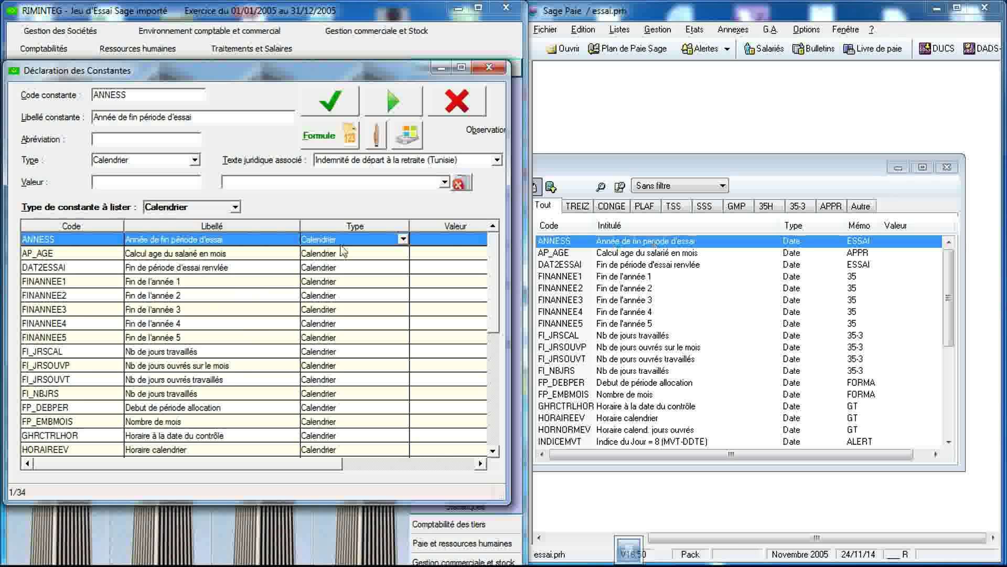
left_click(221, 256)
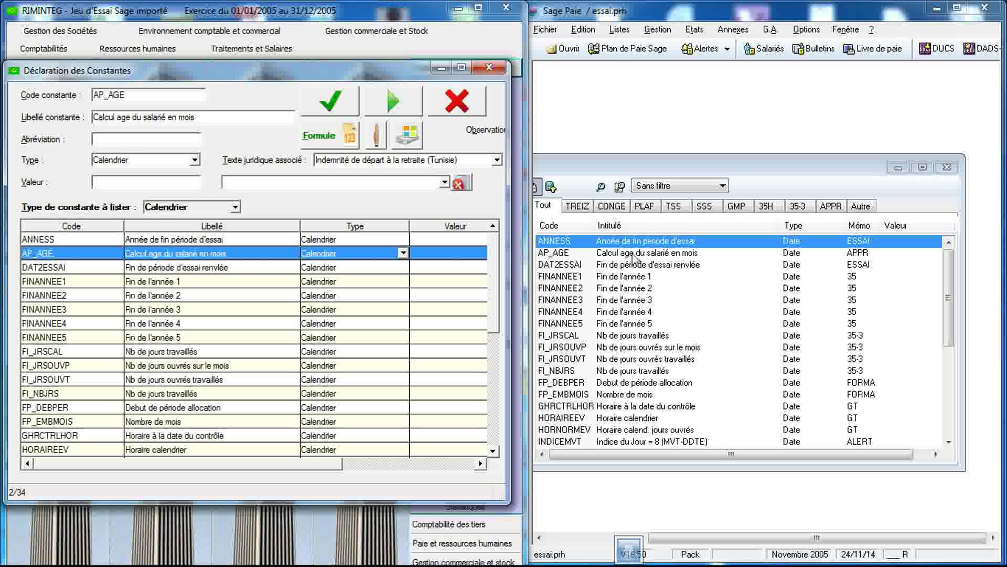
left_click(634, 256)
left_click(221, 269)
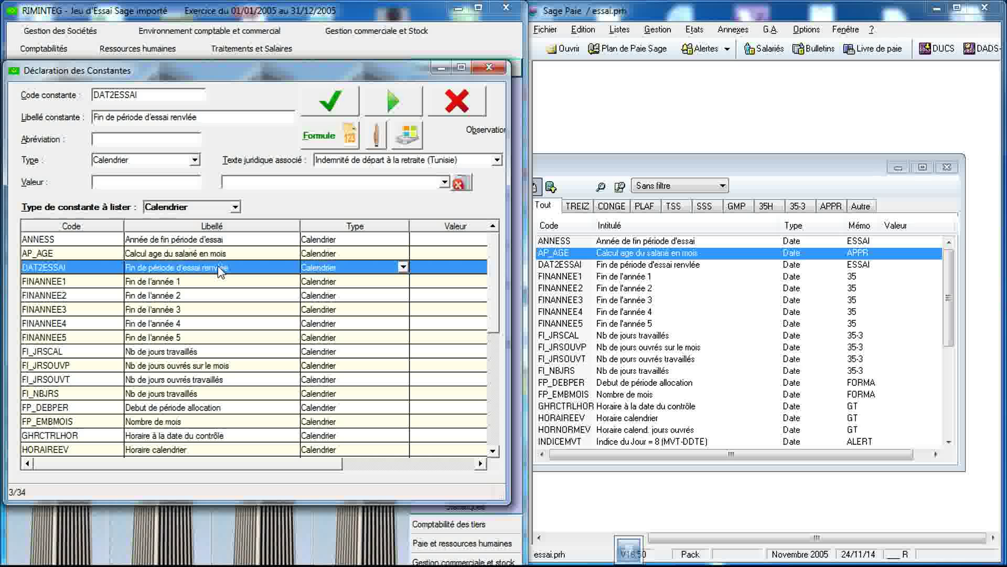
left_click(665, 266)
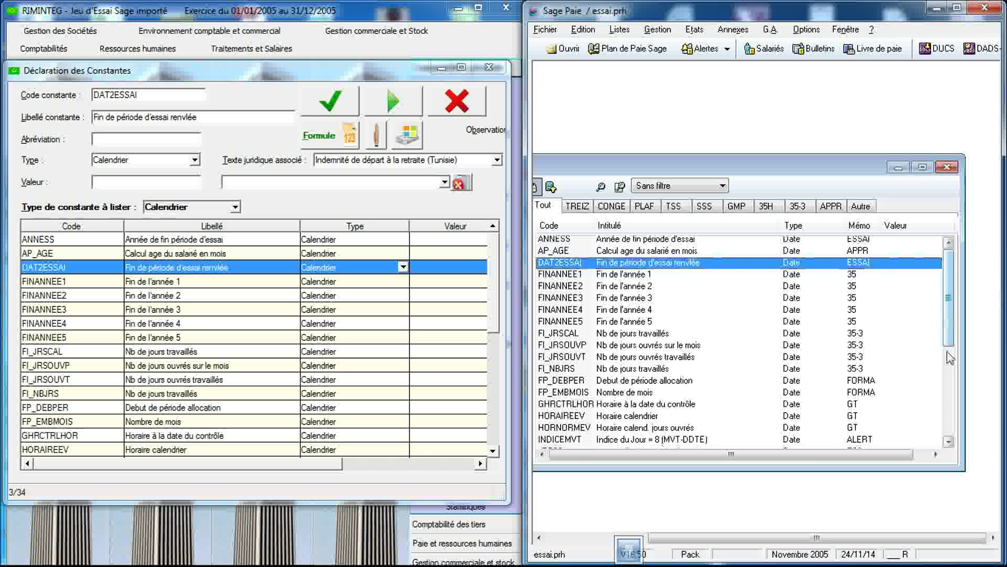
- Compare the last date constants, ZFX_NBAN2, ZFX_NBAN1 and ZFX_DTLIM, at the end of both lists
scroll(754, 423, "down", 6)
left_click(706, 442)
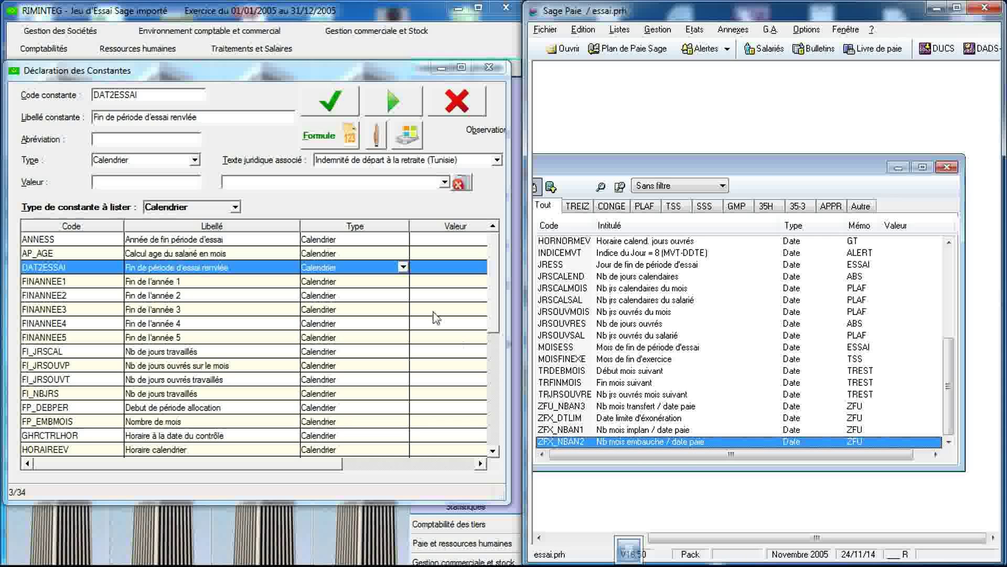
left_click_drag(495, 314, 494, 436)
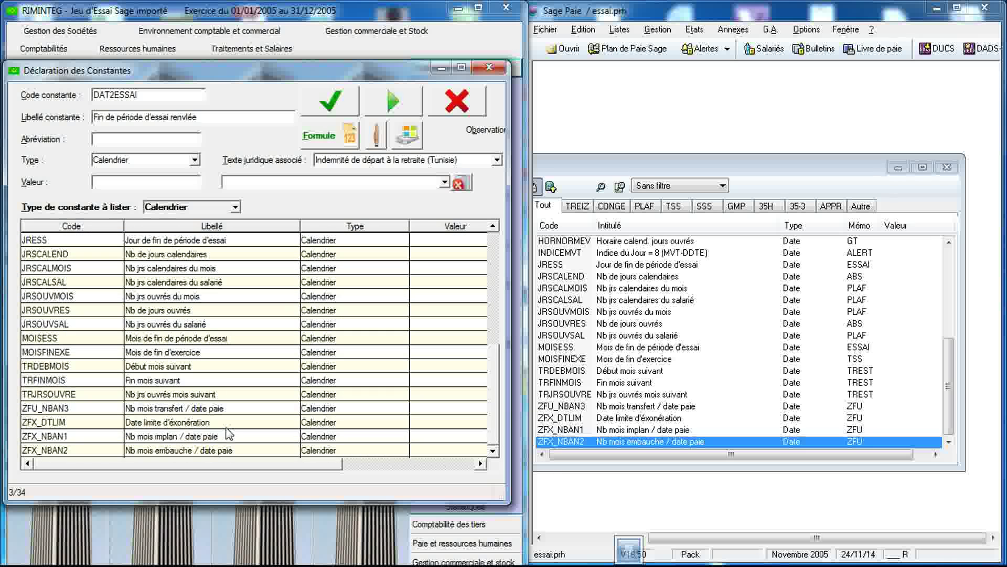
left_click(205, 454)
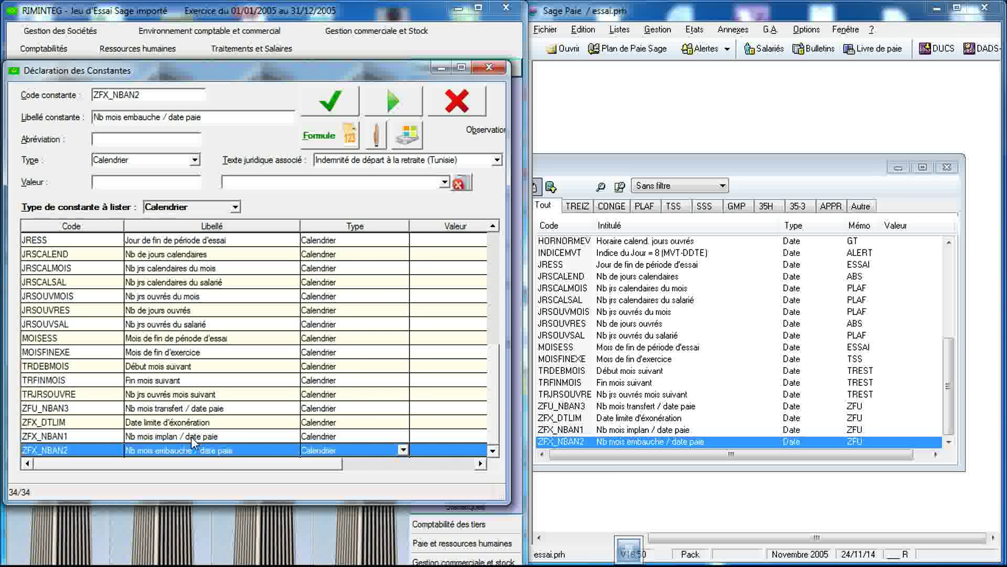
left_click(192, 437)
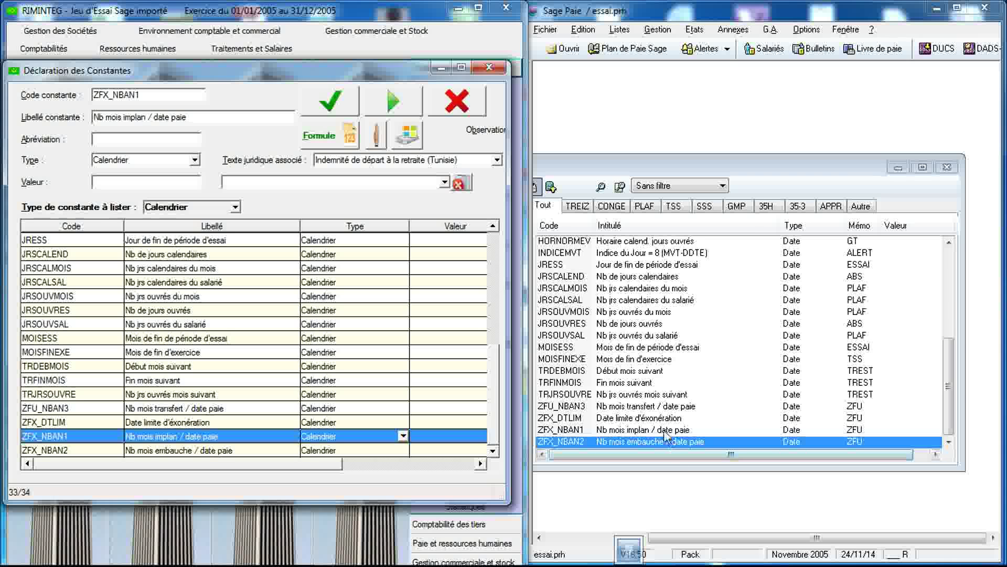
left_click(655, 419)
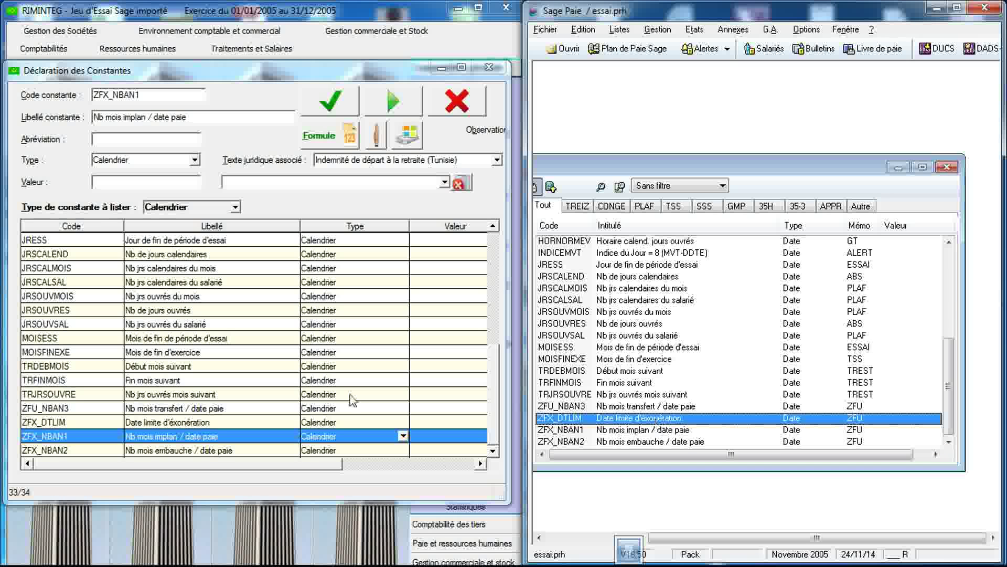
left_click(321, 422)
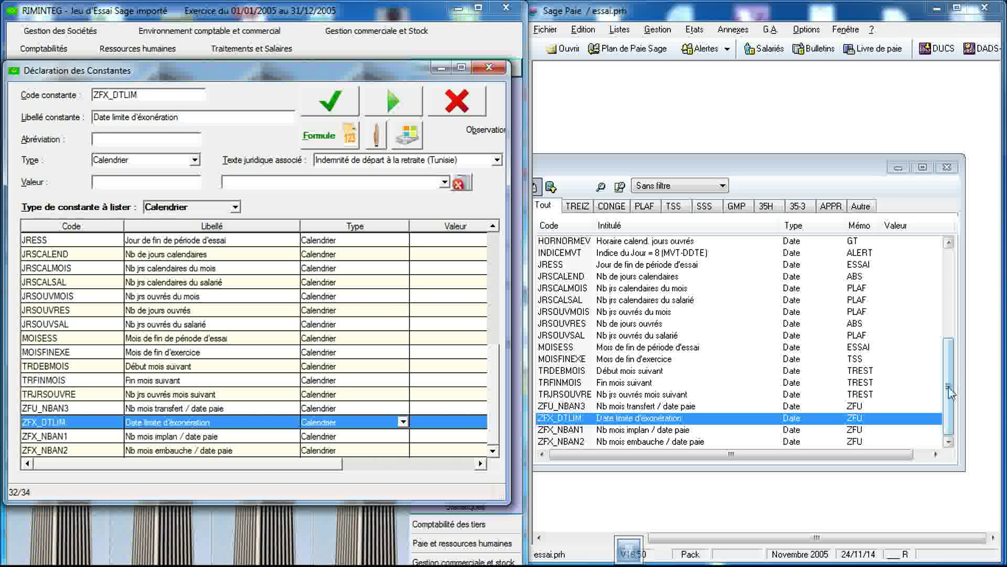
- Open the ANNESS date constant in both Sage Paie and RIMINTEG and compare its date type and source date
left_click_drag(950, 388, 959, 295)
left_click_drag(496, 366, 495, 252)
left_click(655, 248)
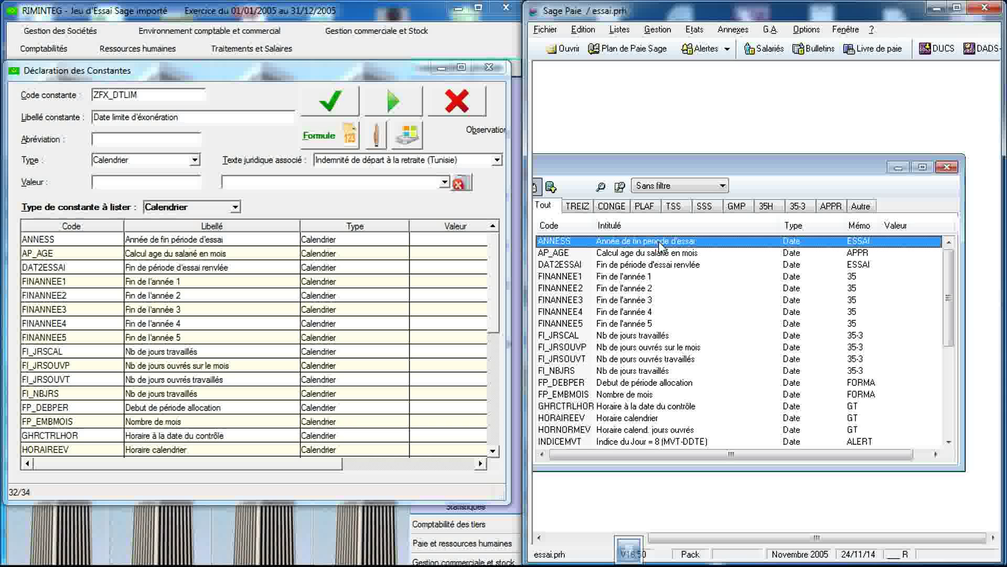
double_click(660, 245)
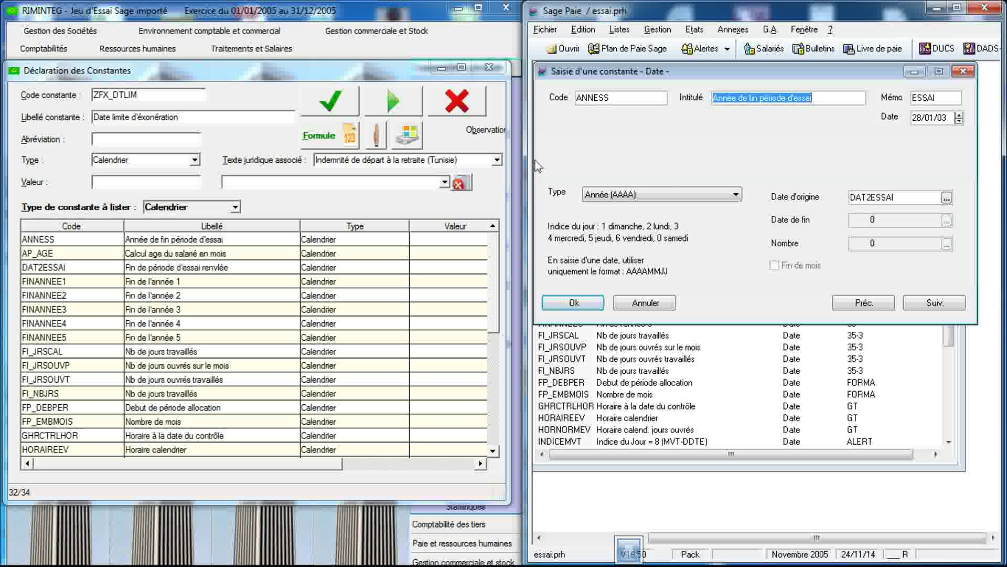
left_click(276, 240)
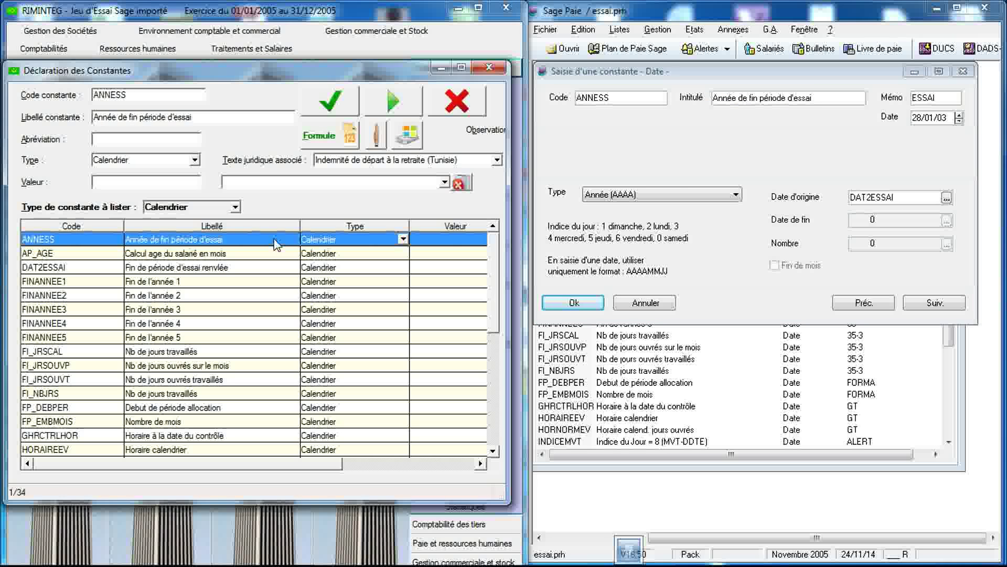
double_click(276, 241)
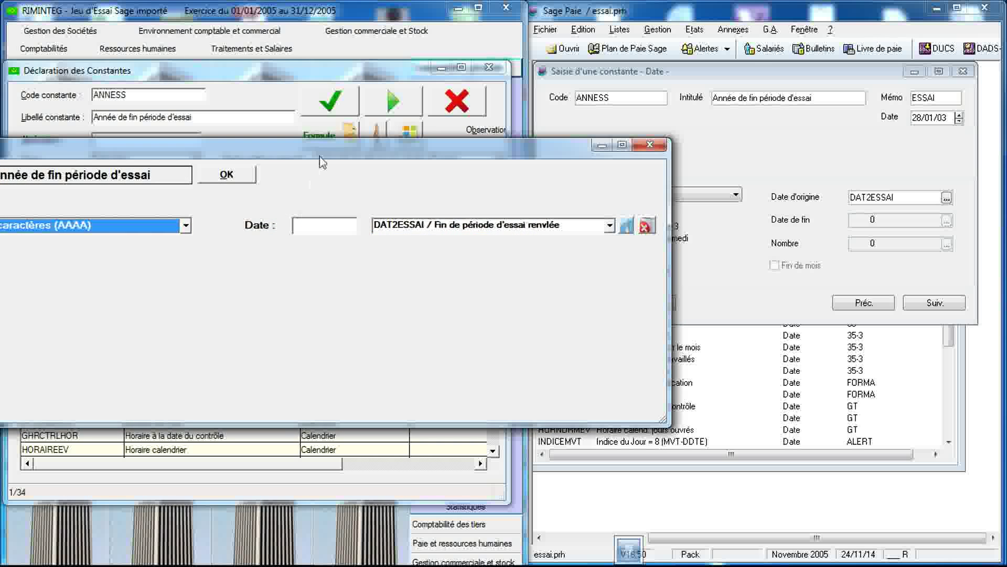
left_click_drag(322, 161, 471, 53)
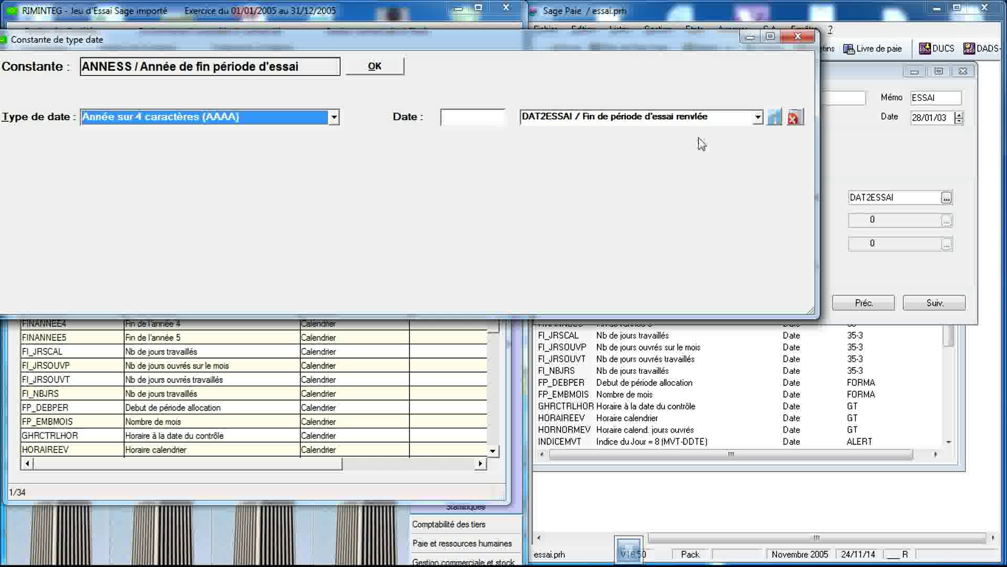
- Look up the origin date of ANNESS in Sage Paie's constants list, and close the Sage constant window
left_click(880, 184)
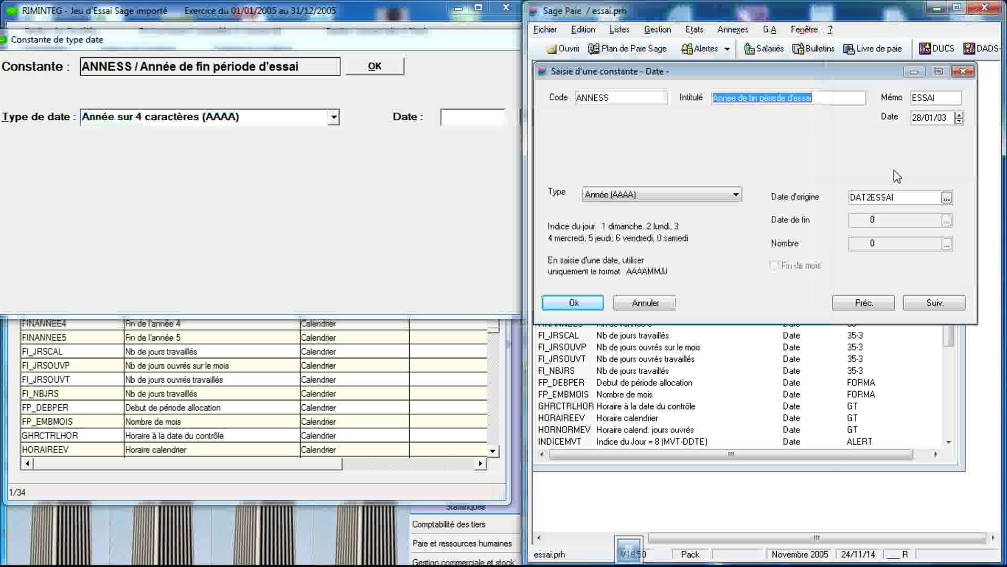
left_click(946, 198)
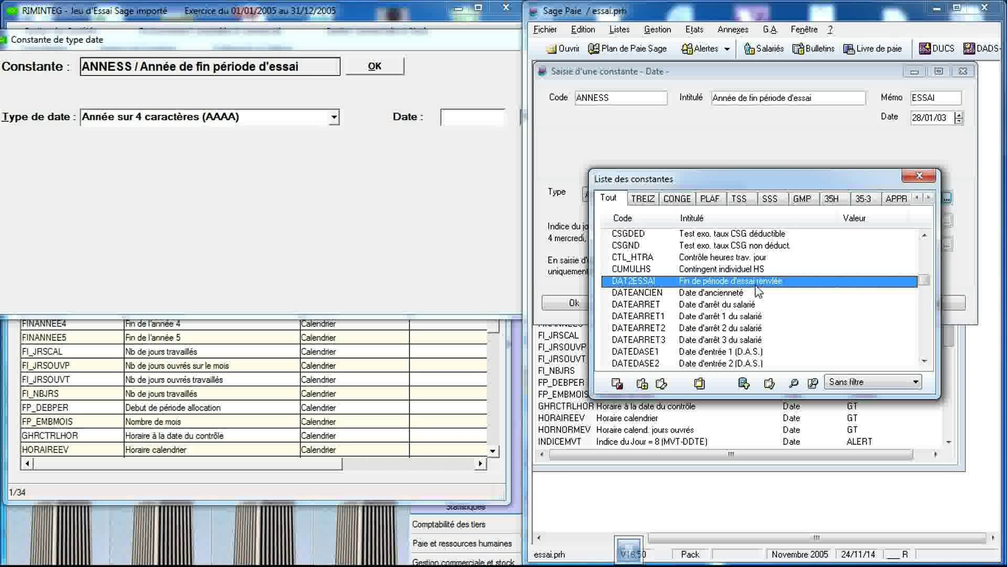
left_click(919, 176)
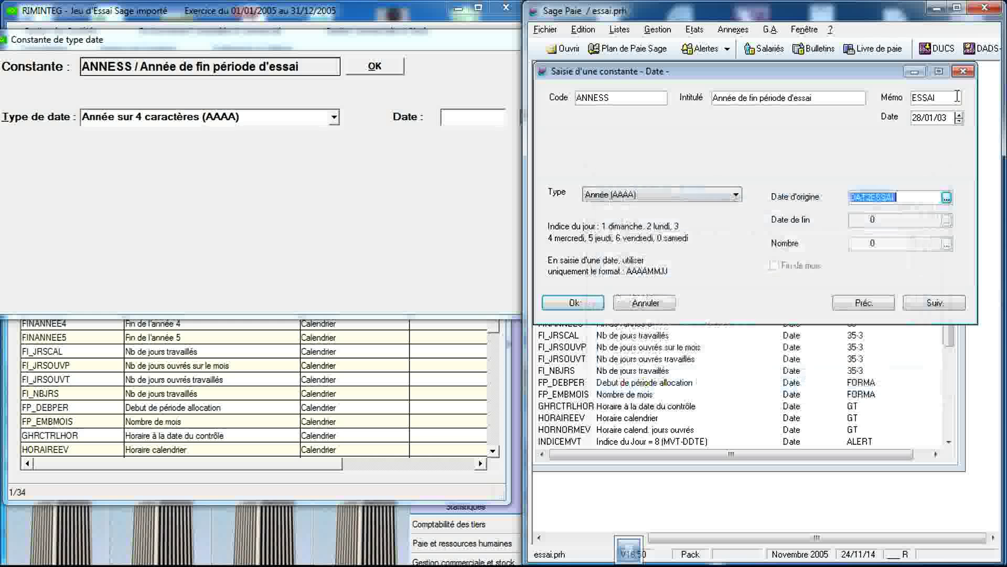
left_click(962, 73)
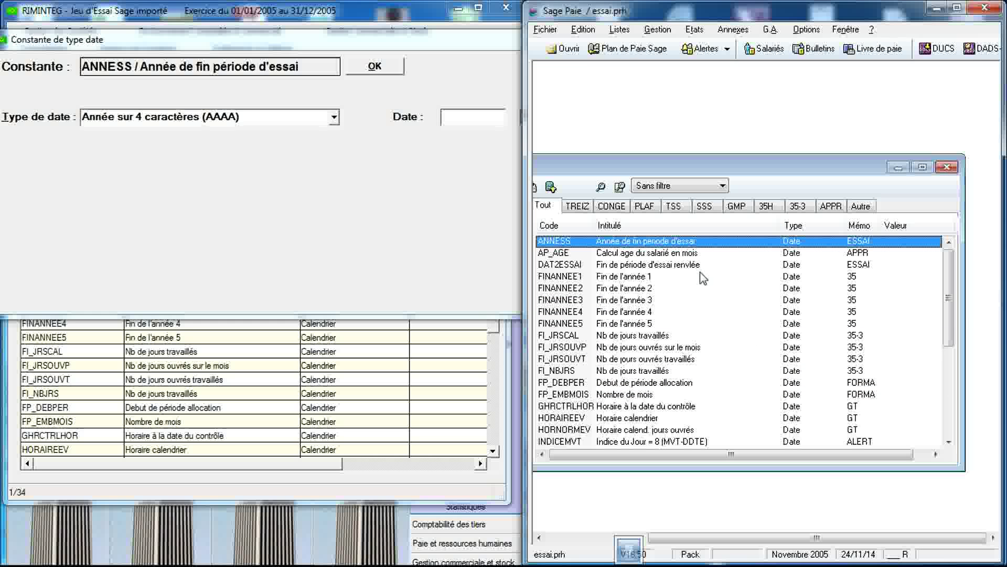
- Open the AP_AGE date constant in both programs and compare its type, start date and end date
double_click(694, 252)
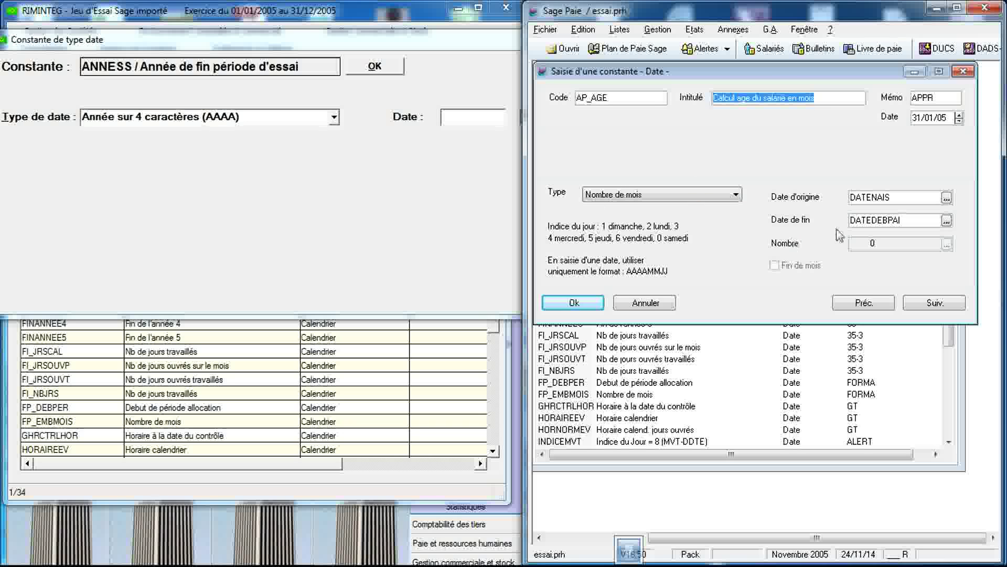
left_click(414, 210)
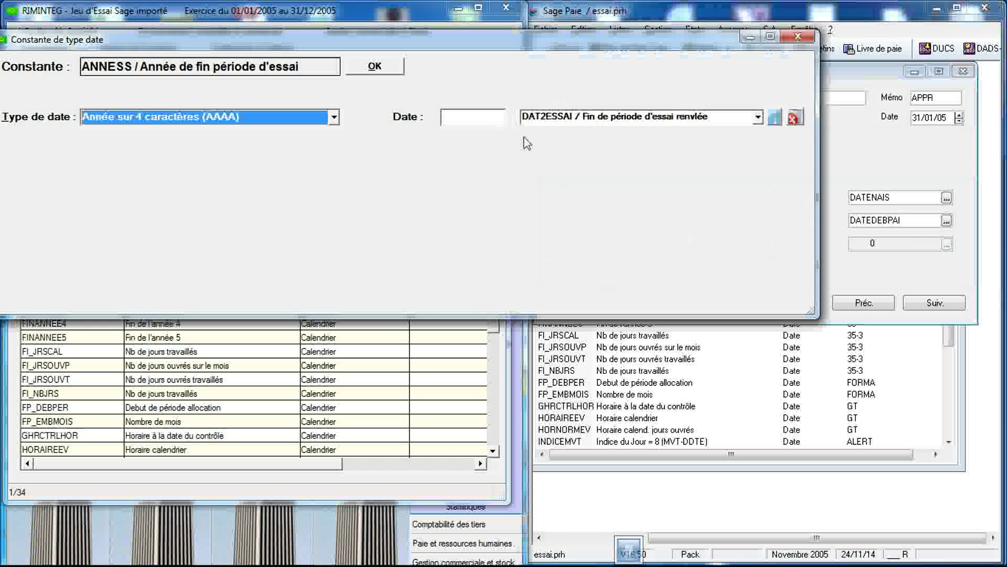
left_click(798, 37)
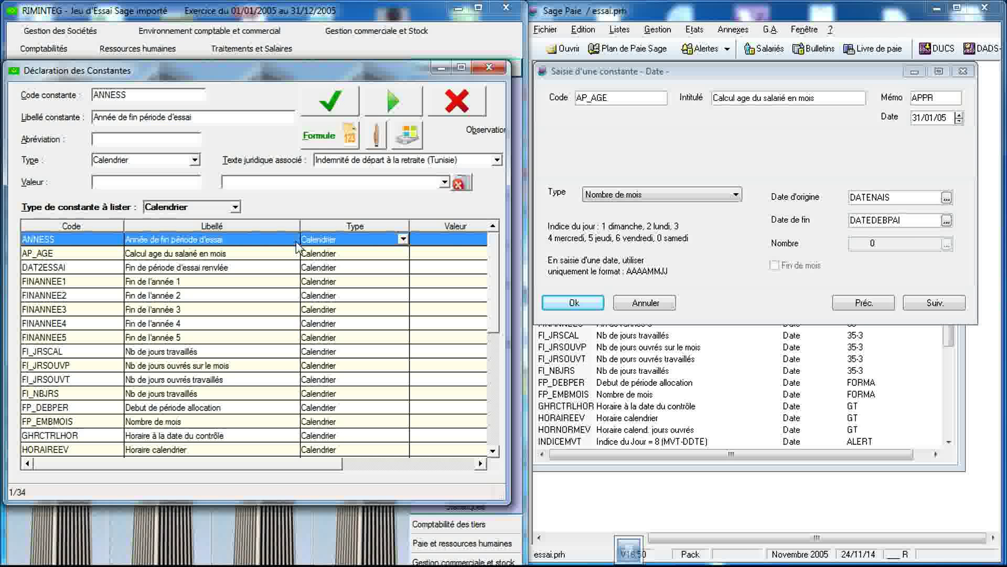
double_click(291, 259)
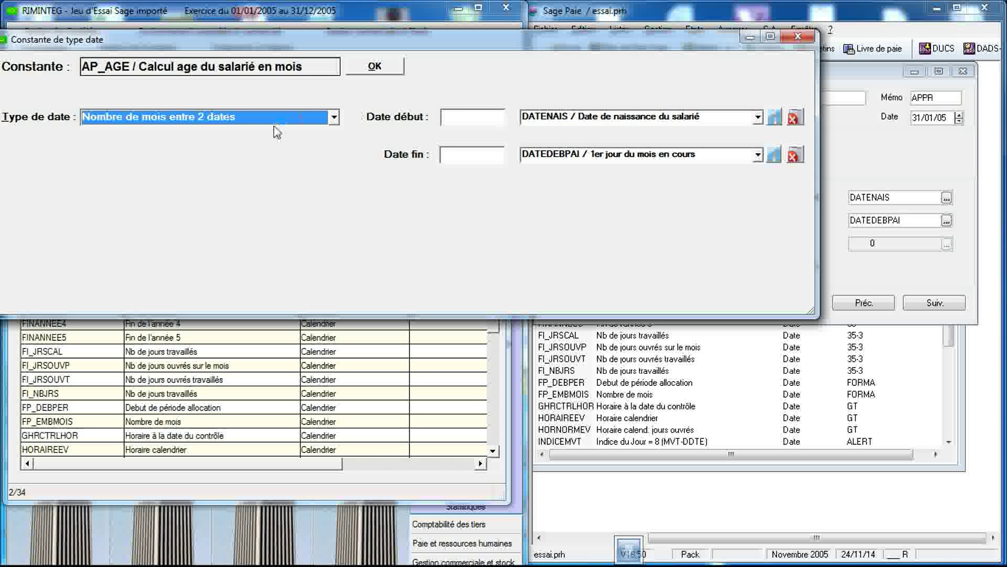
left_click(846, 164)
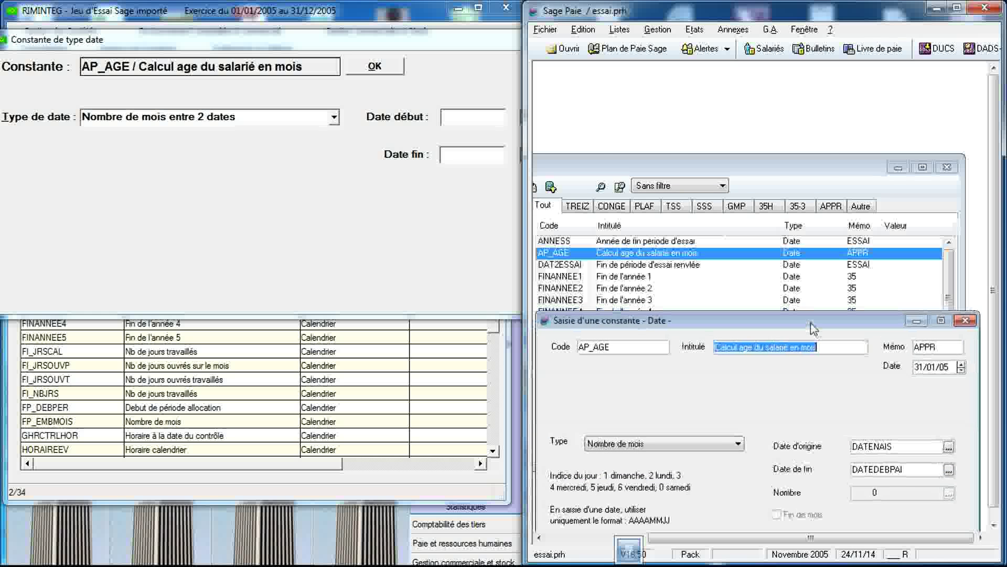
left_click(475, 207)
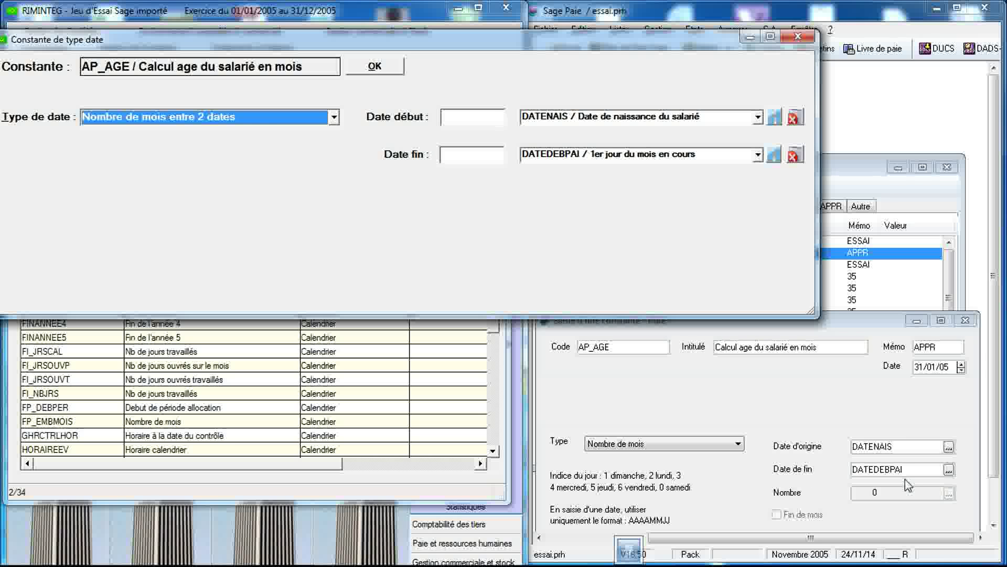
- Look up the end date of AP_AGE in Sage Paie's constants list, and close the Sage constant window
left_click(949, 469)
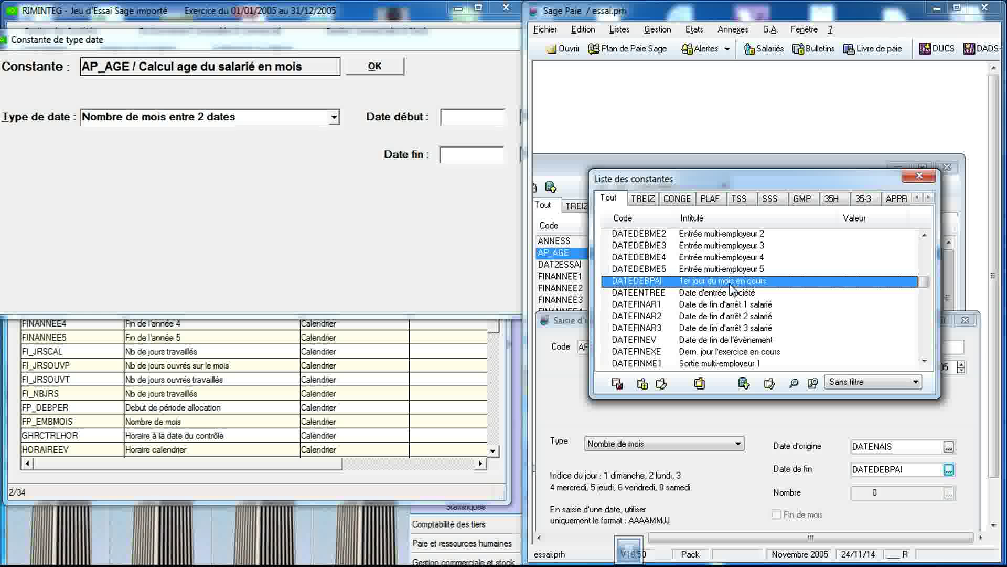
left_click(919, 176)
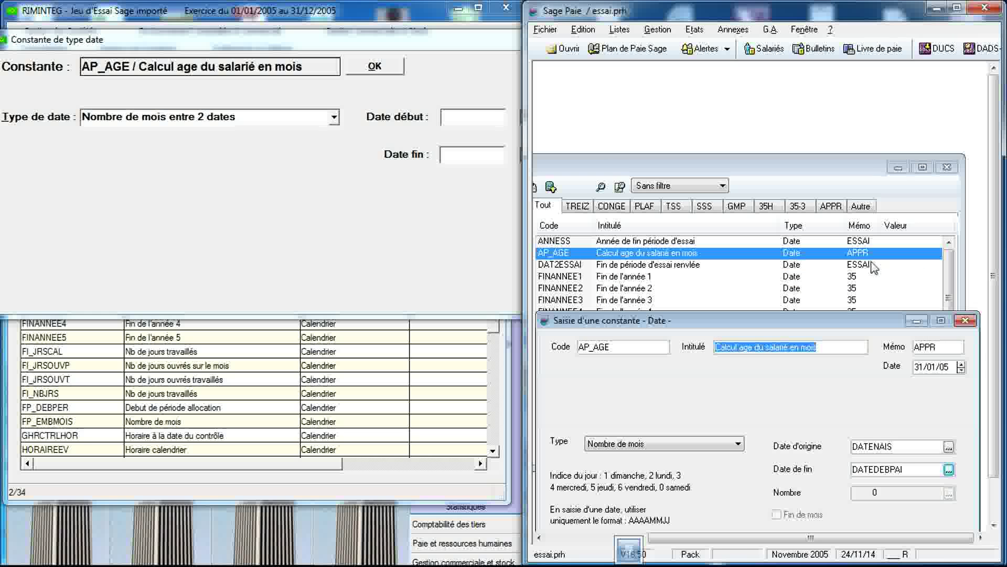
left_click(966, 321)
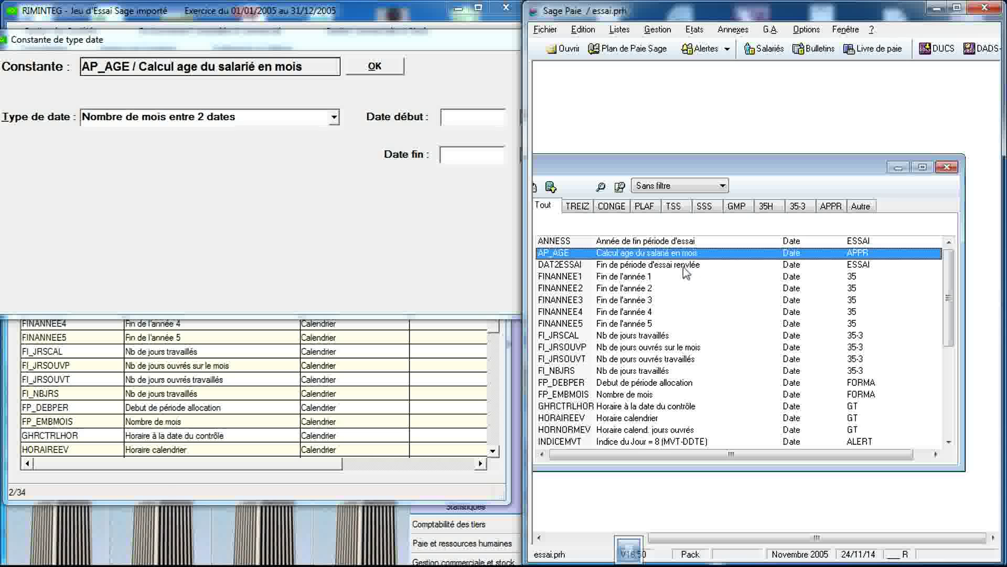
- Open the DAT2ESSAI date constant in both programs and compare its type, start date and number of months
double_click(683, 265)
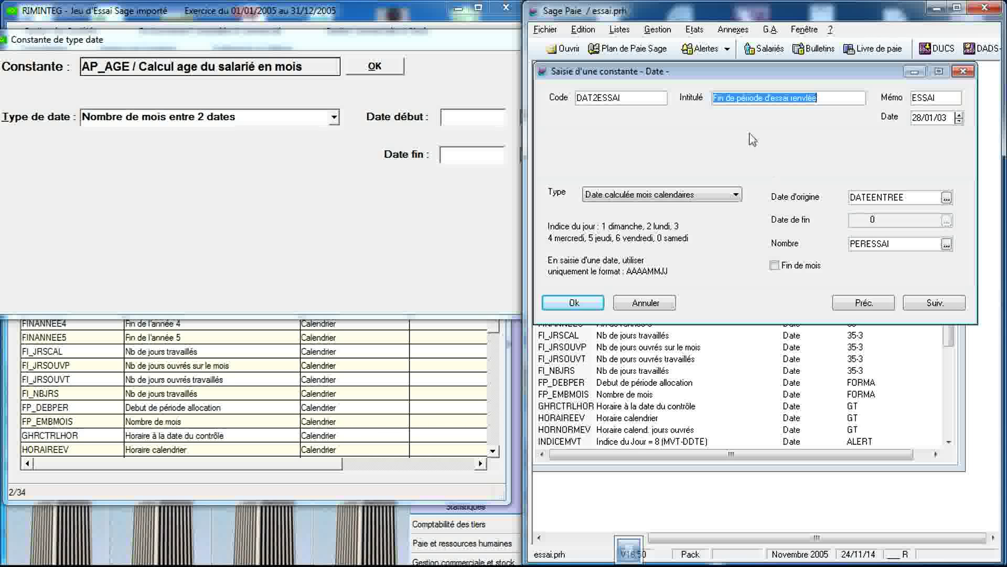
left_click(442, 214)
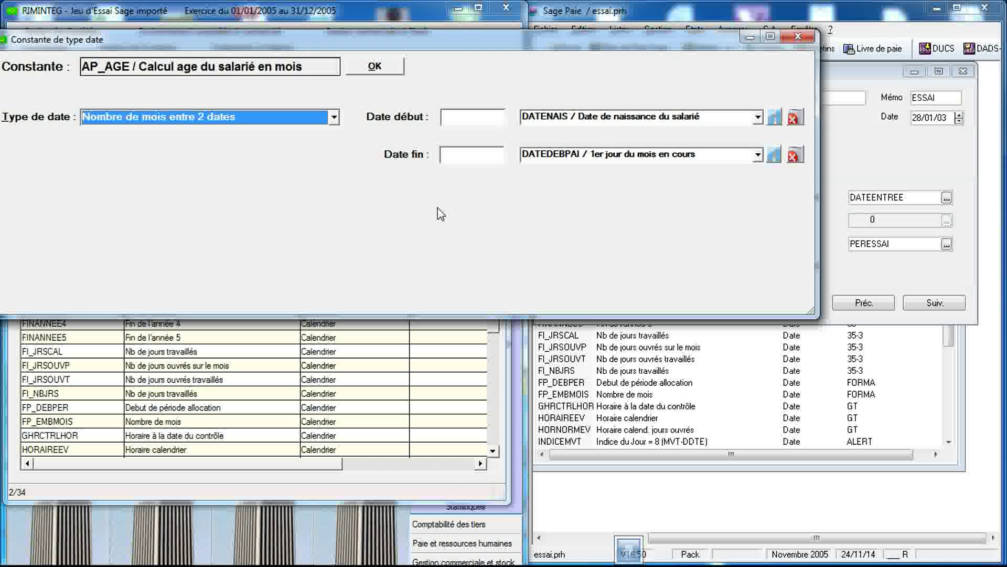
left_click(798, 36)
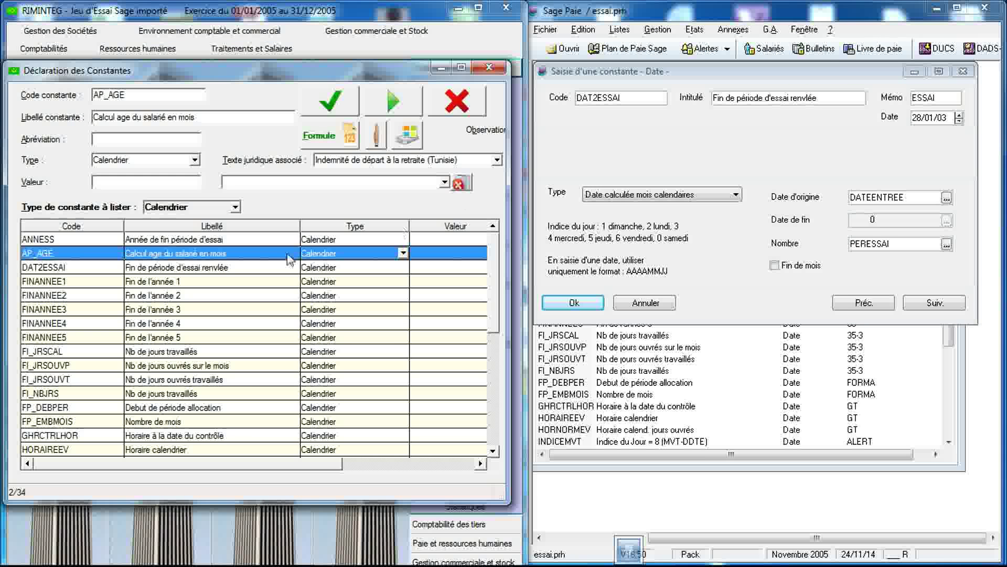
double_click(220, 269)
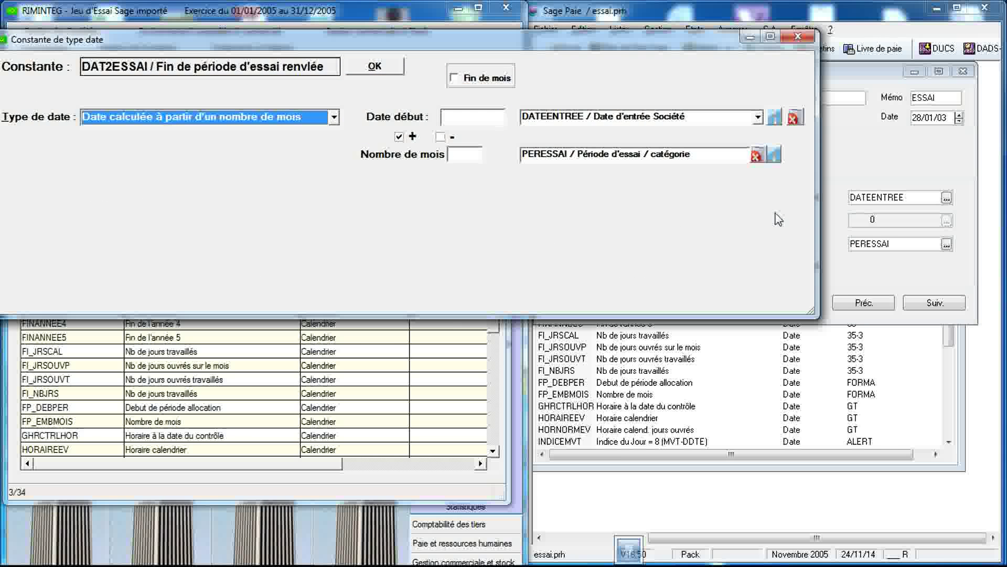
left_click(857, 162)
left_click_drag(791, 73, 796, 303)
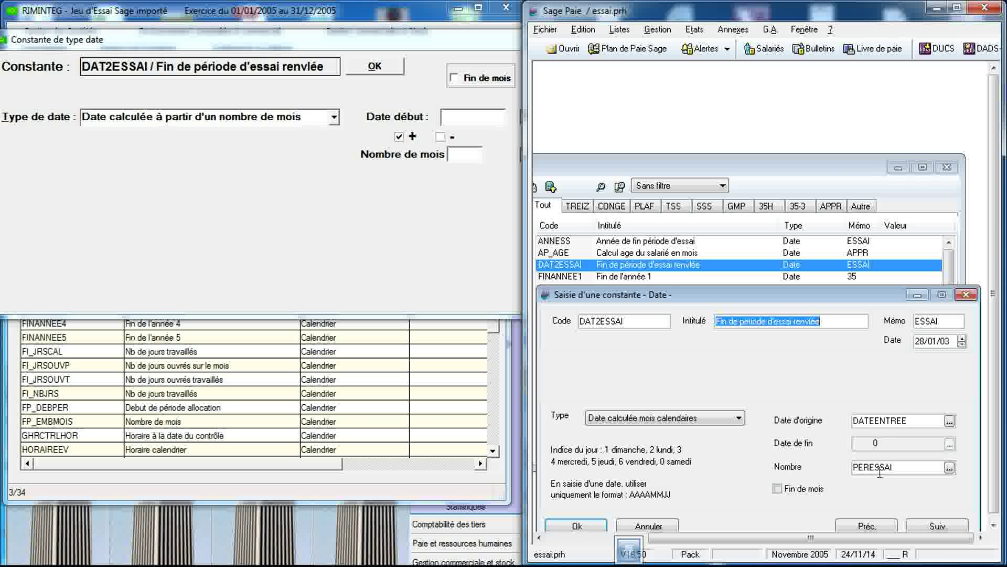
left_click(444, 263)
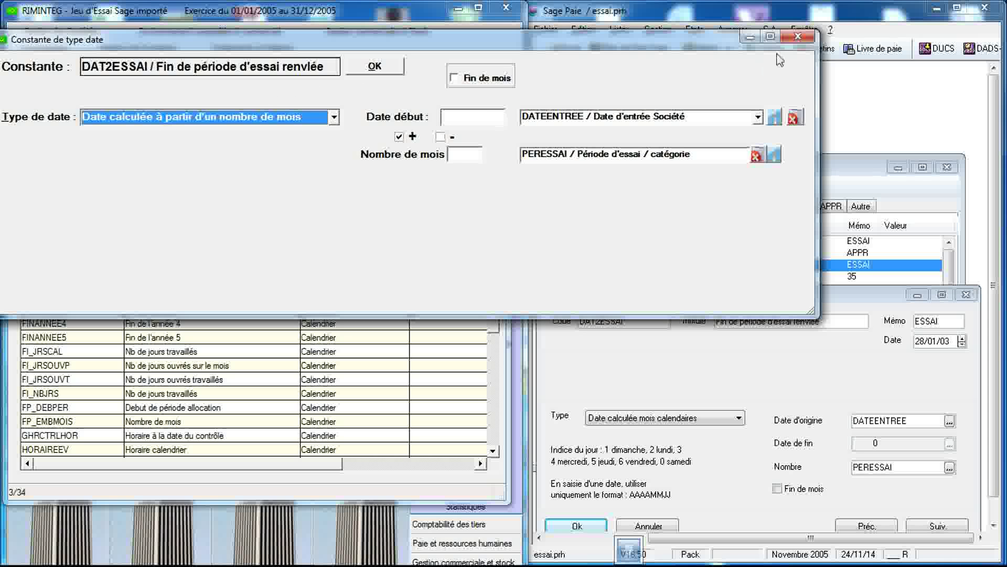
- Reopen DAT2ESSAI in RIMINTEG, look up its number-of-months constant in Sage Paie's list, and close the Sage constant window
left_click(798, 36)
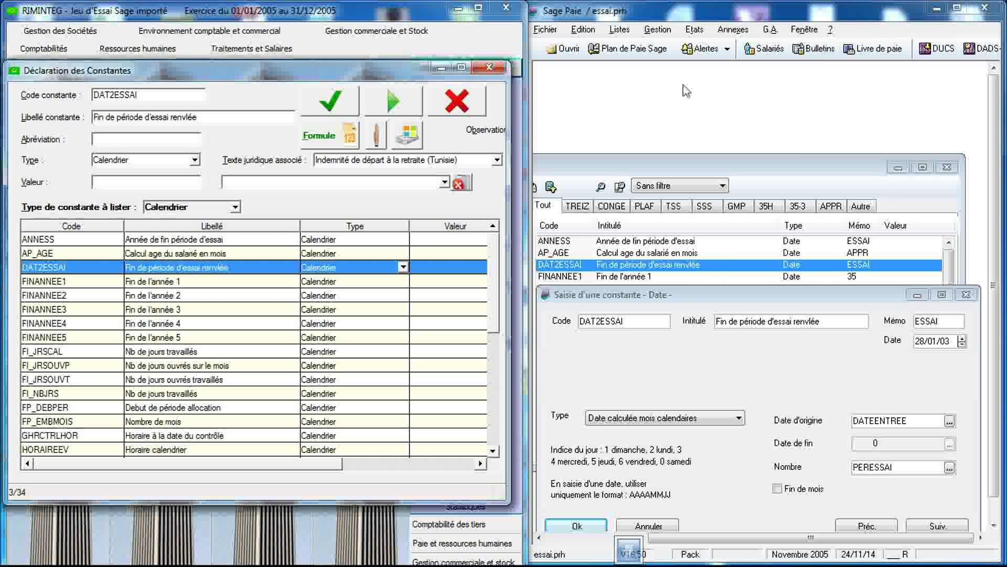
double_click(272, 273)
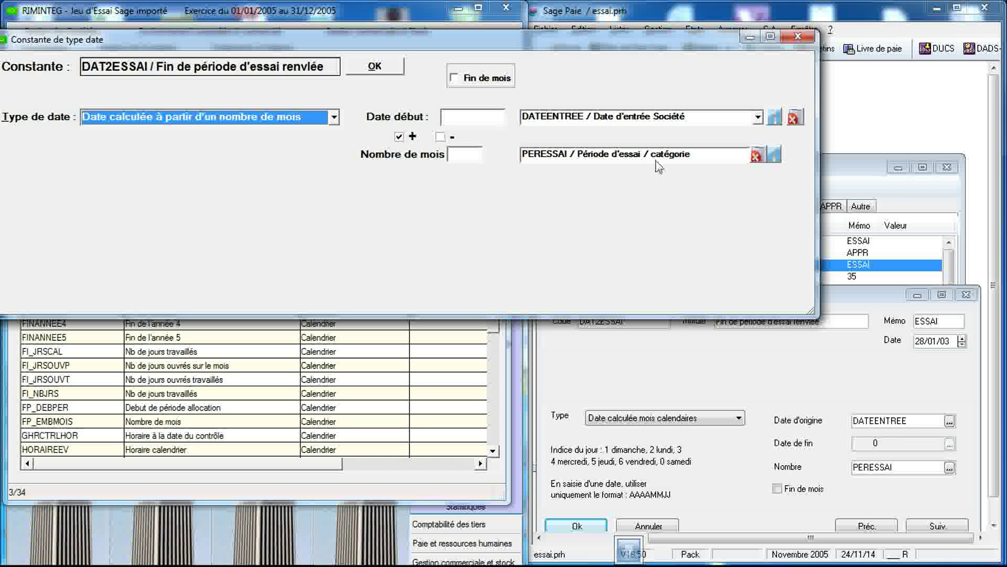
left_click(952, 468)
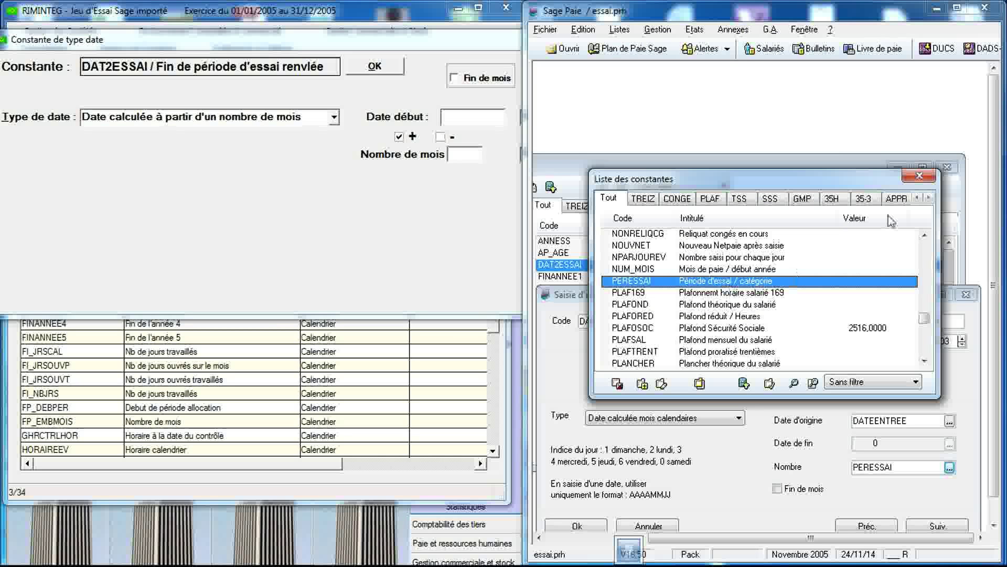
left_click(919, 175)
left_click(966, 294)
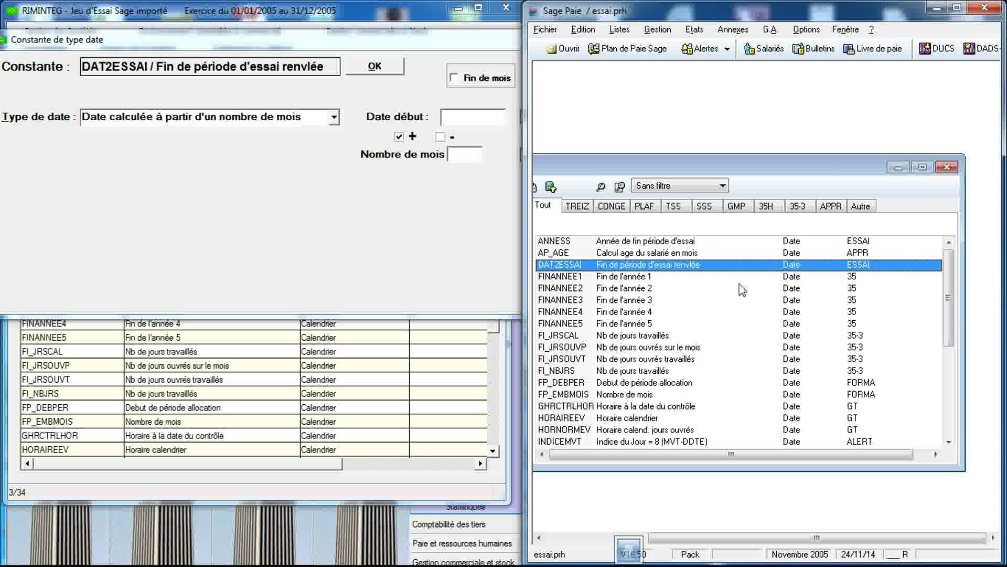
- Open the ZFX_NBAN2 date constant in both programs and compare its type, start date and end date
left_click_drag(950, 310, 950, 422)
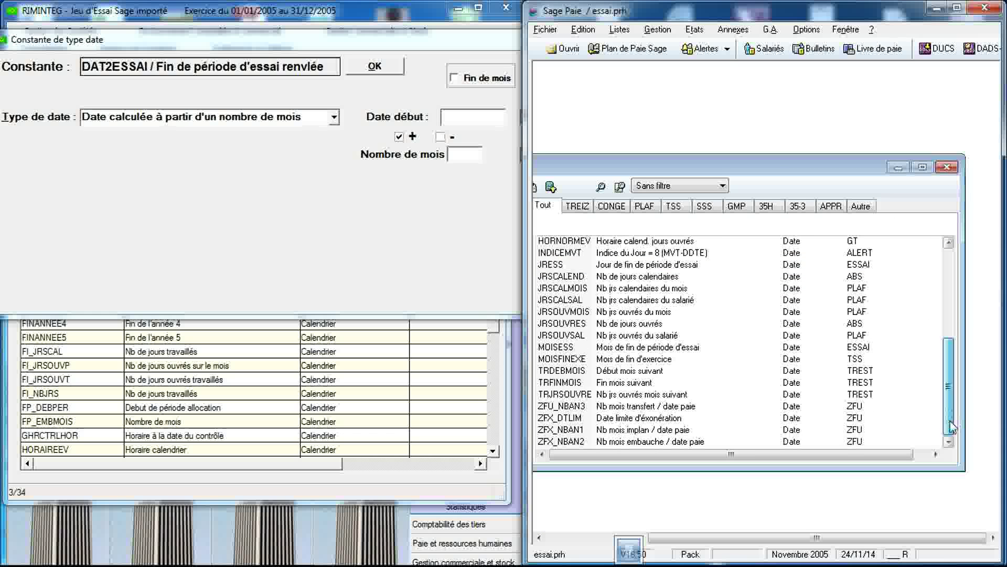
double_click(707, 443)
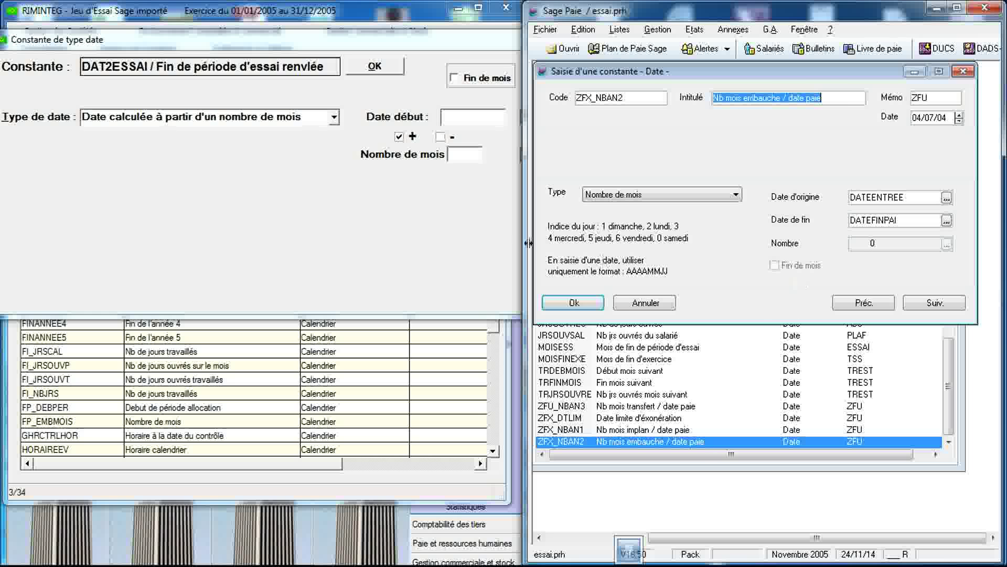
left_click(476, 250)
left_click(795, 38)
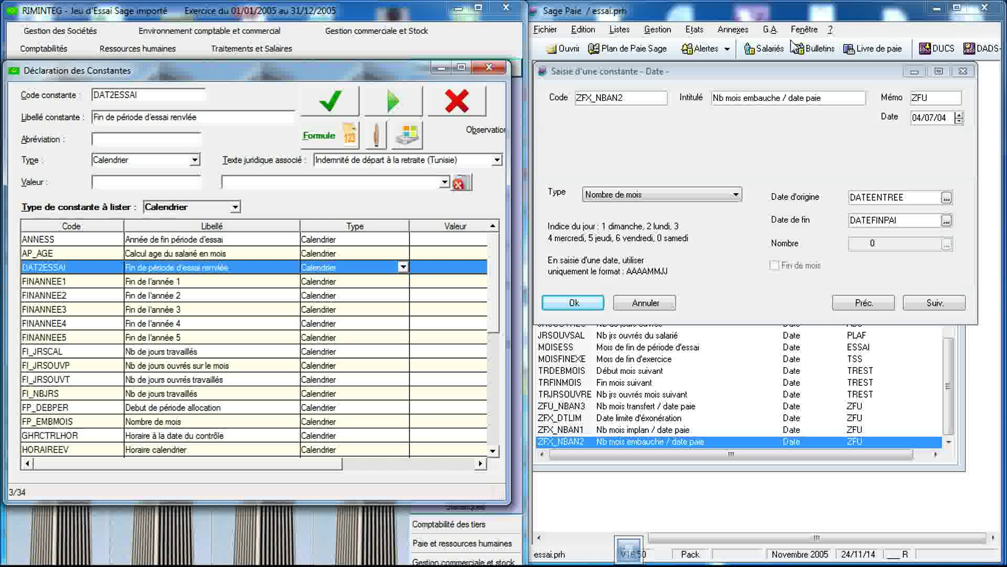
left_click_drag(493, 320, 495, 461)
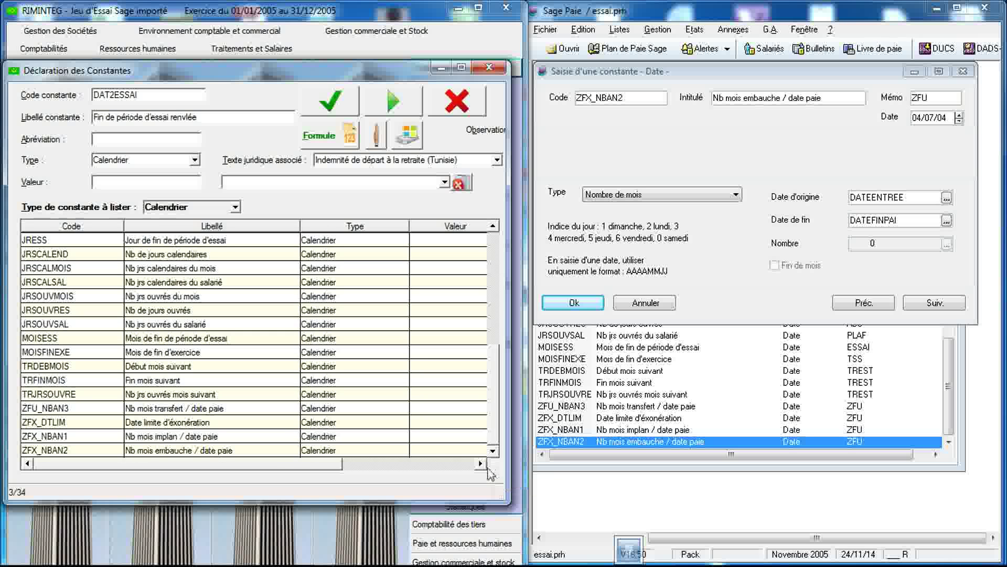
double_click(270, 450)
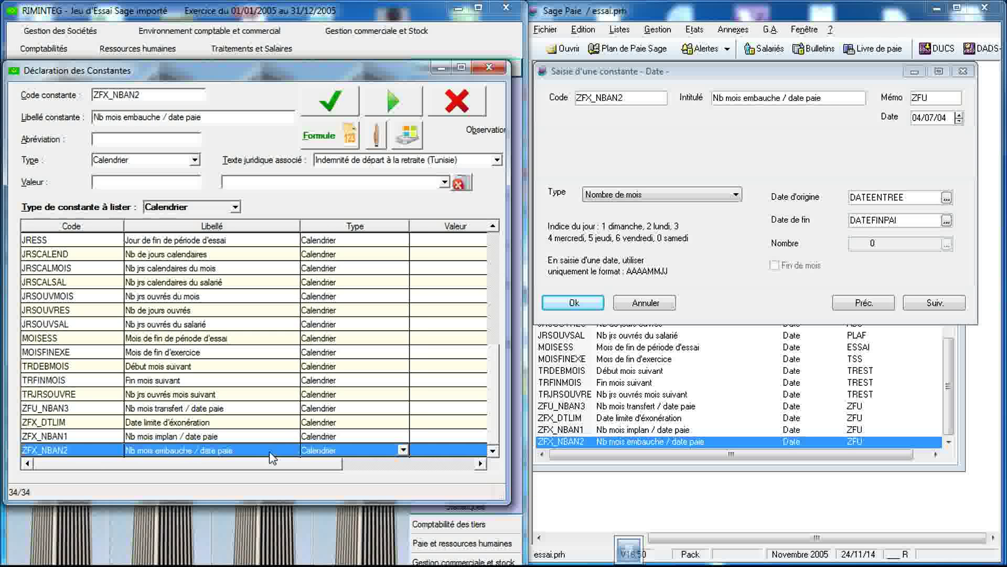
left_click_drag(852, 77, 848, 321)
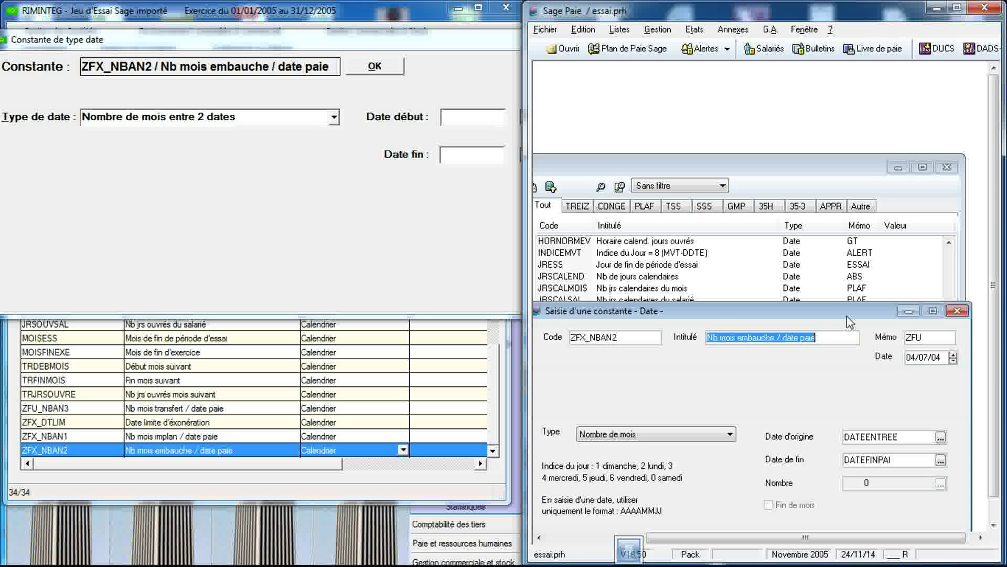
left_click(229, 188)
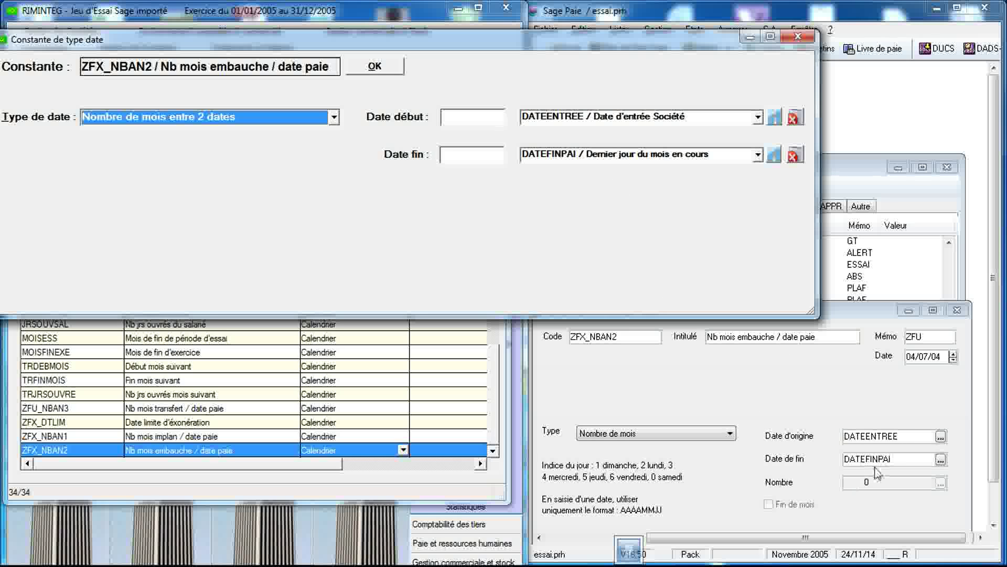
- Look up the end date of ZFX_NBAN2 in Sage Paie's constants list, and close the Sage constant window
left_click(940, 462)
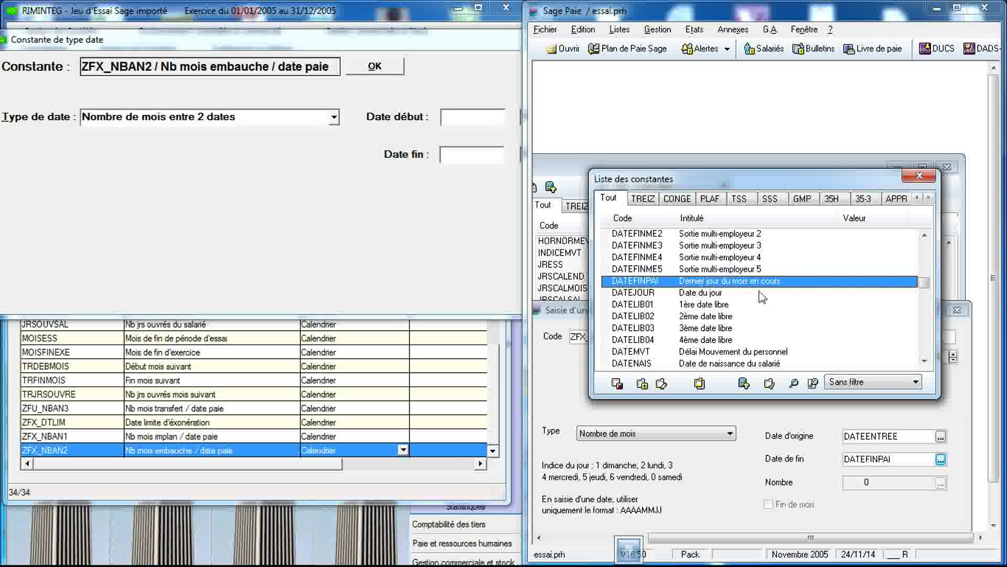
left_click(919, 176)
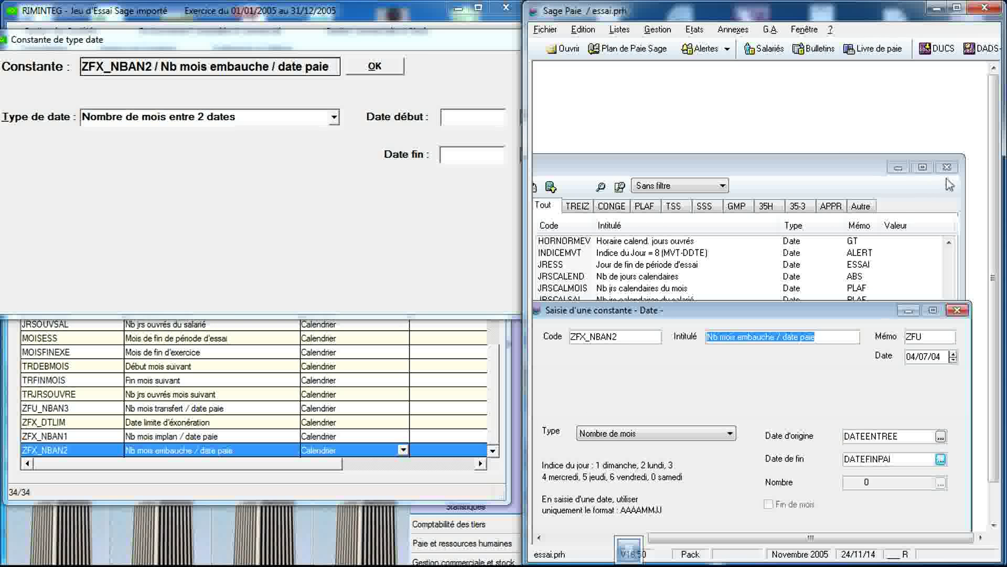
left_click(956, 310)
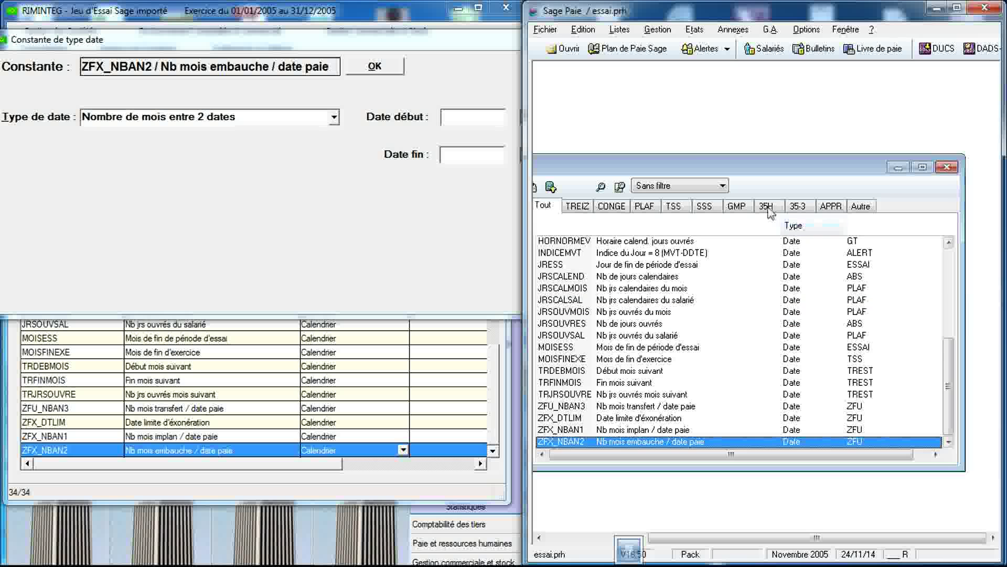
- Reposition Sage Paie's constants list to reveal its category tree, and close RIMINTEG's ZFX_NBAN2 date constant window
left_click_drag(688, 161, 822, 205)
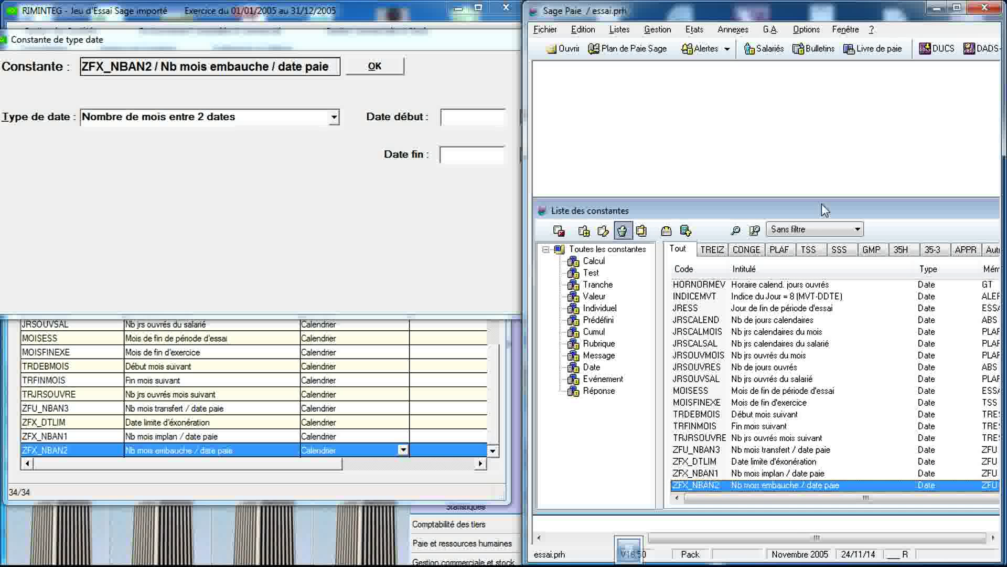
left_click(443, 220)
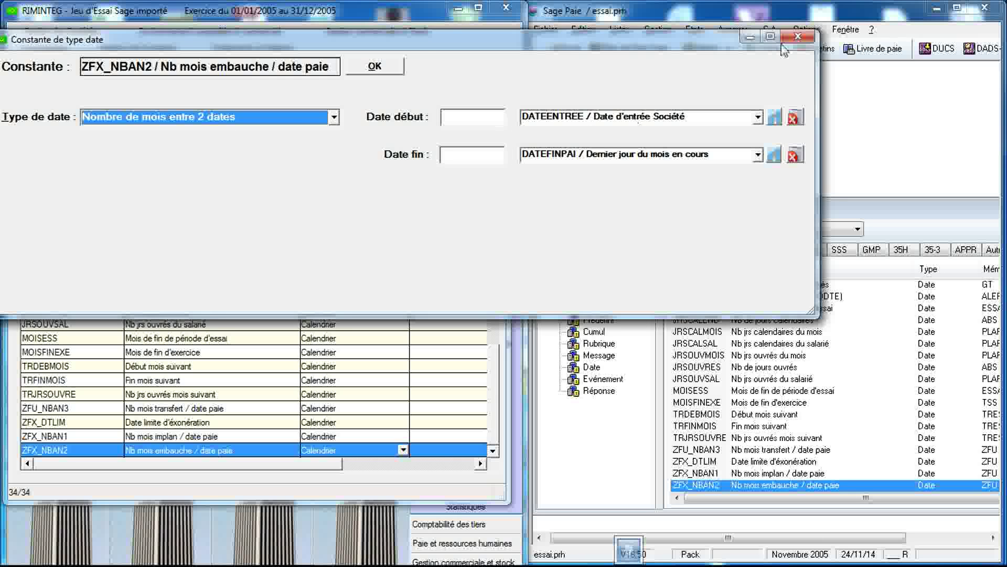
left_click(797, 37)
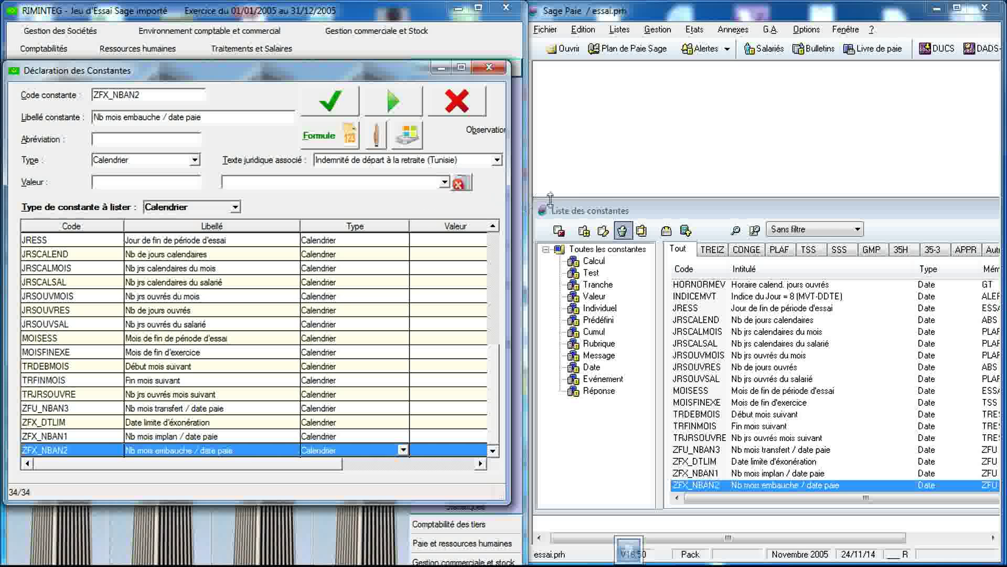
left_click_drag(580, 215, 575, 188)
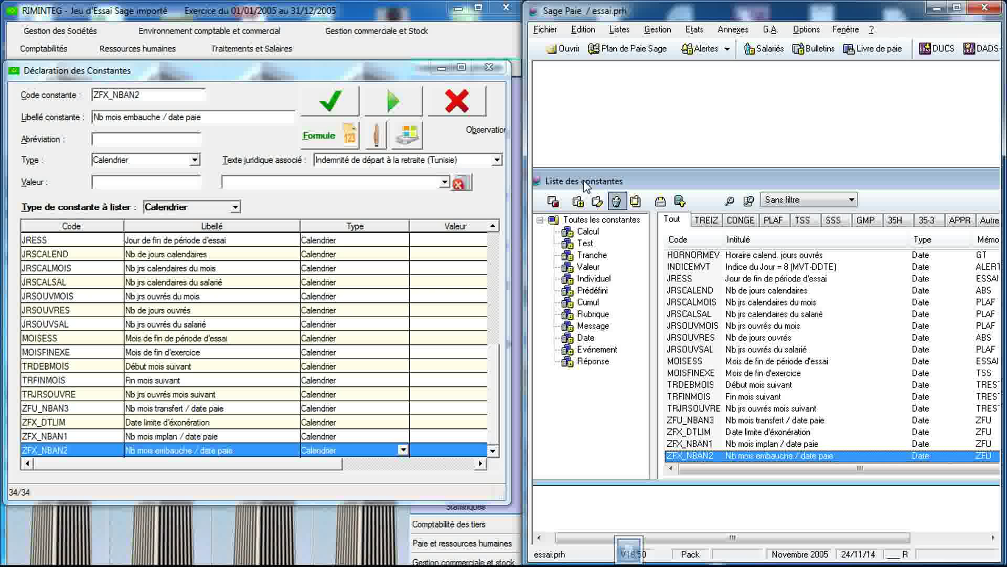
- Review the constant types available for listing in RIMINTEG against the constant categories in Sage Paie
left_click(339, 210)
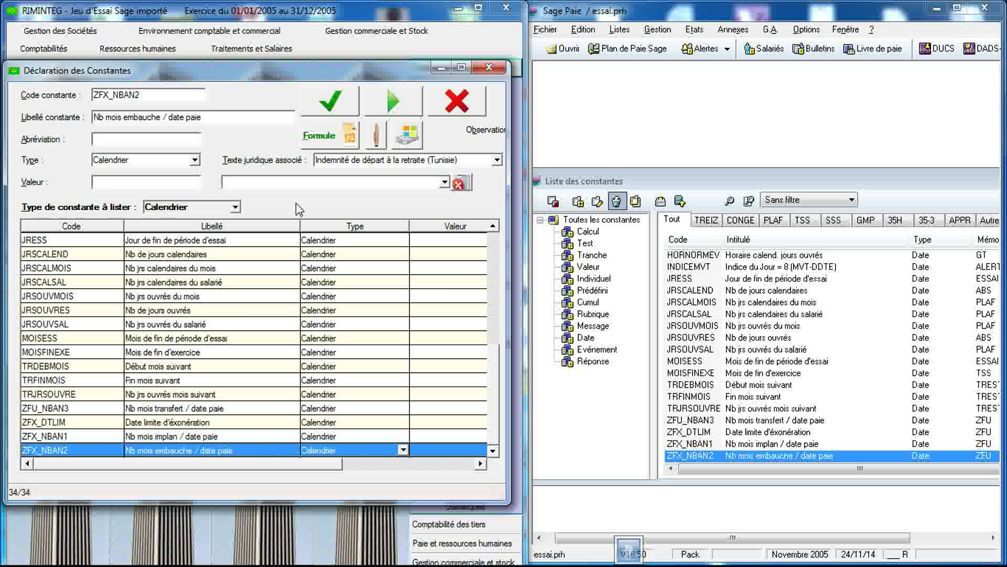
left_click(235, 208)
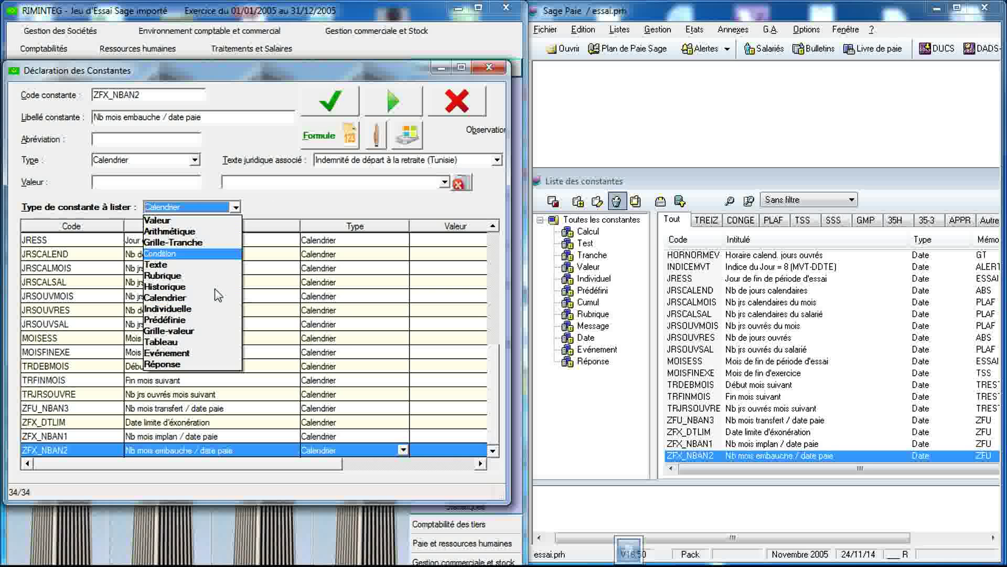
left_click(316, 206)
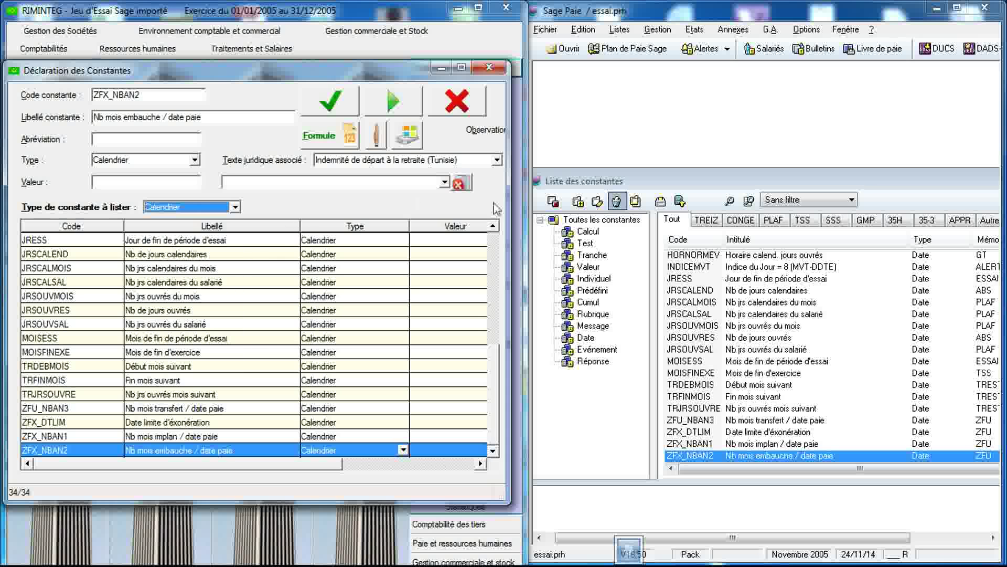
left_click(631, 188)
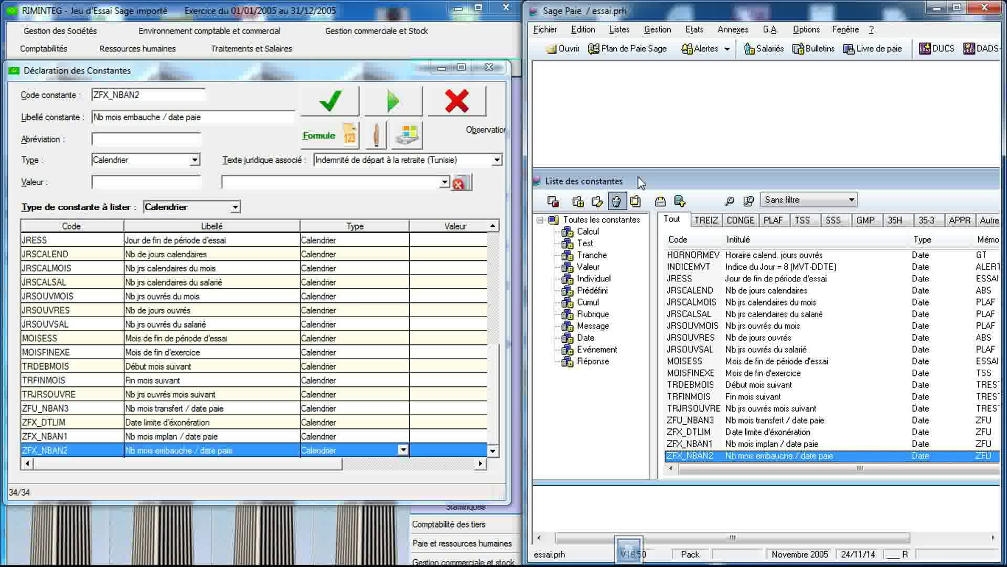
mouse_move(642, 183)
left_mouse_down()
mouse_move(663, 171)
mouse_move(647, 169)
left_mouse_up()
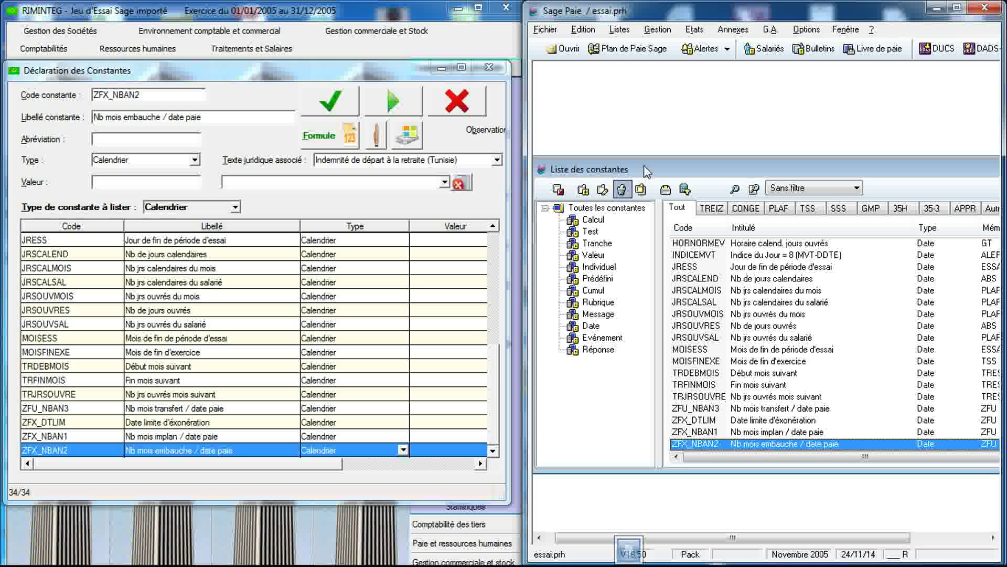